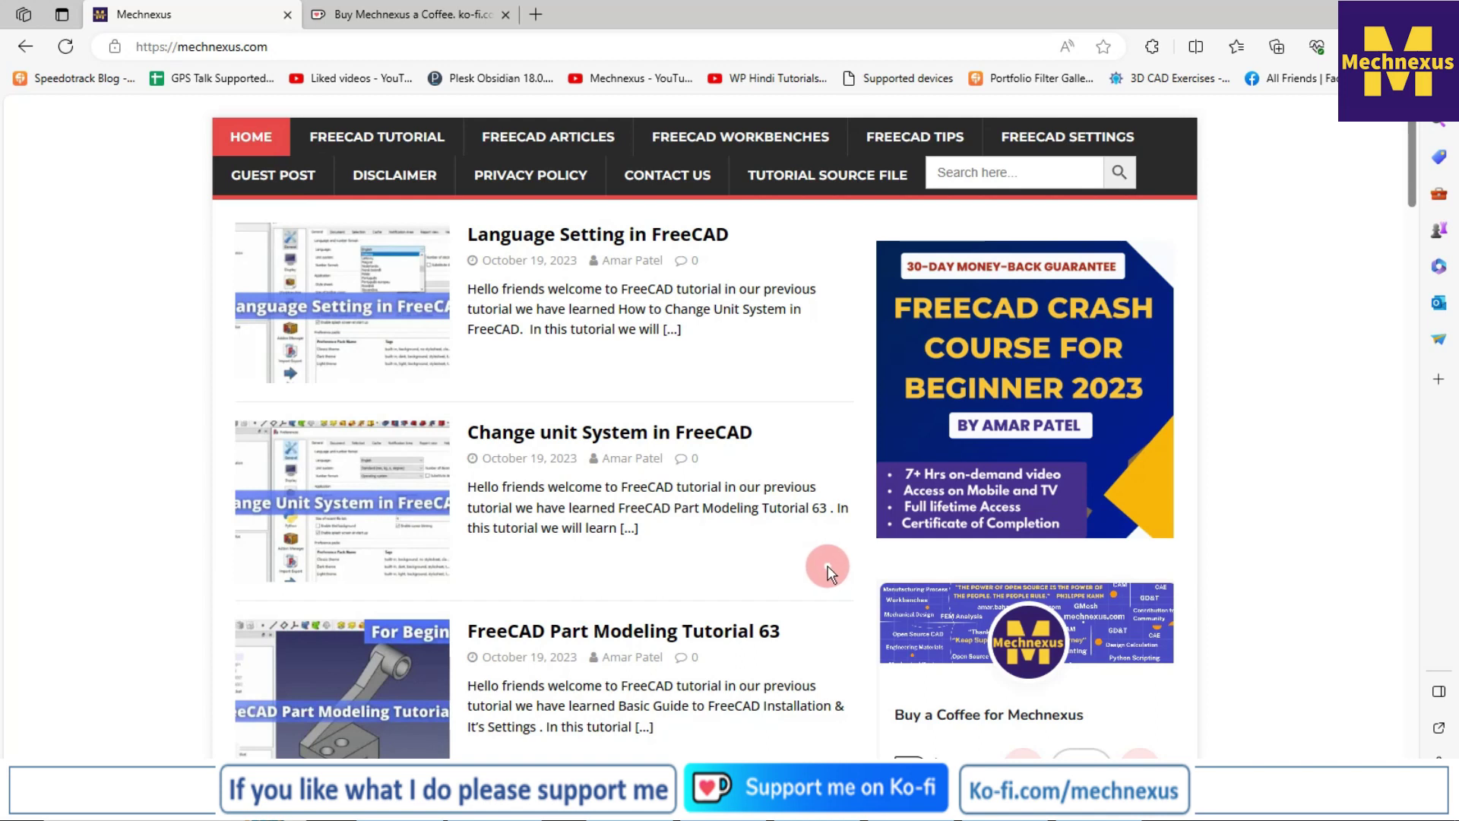
Step: Look over the Mechnexus website's home page and the Mechnexus Ko-fi support page
scroll(829, 575, "down", 1)
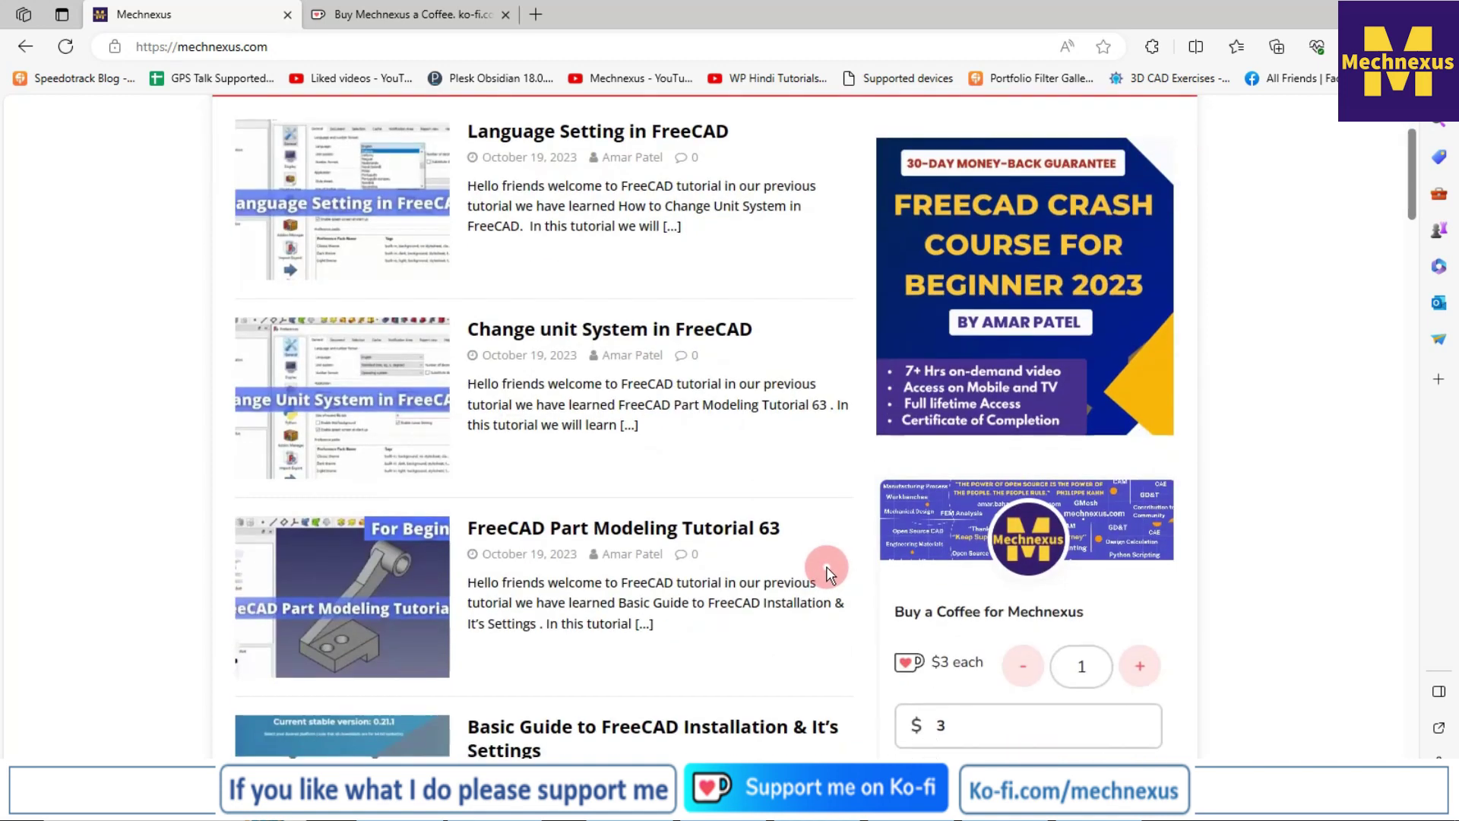
scroll(828, 575, "up", 1)
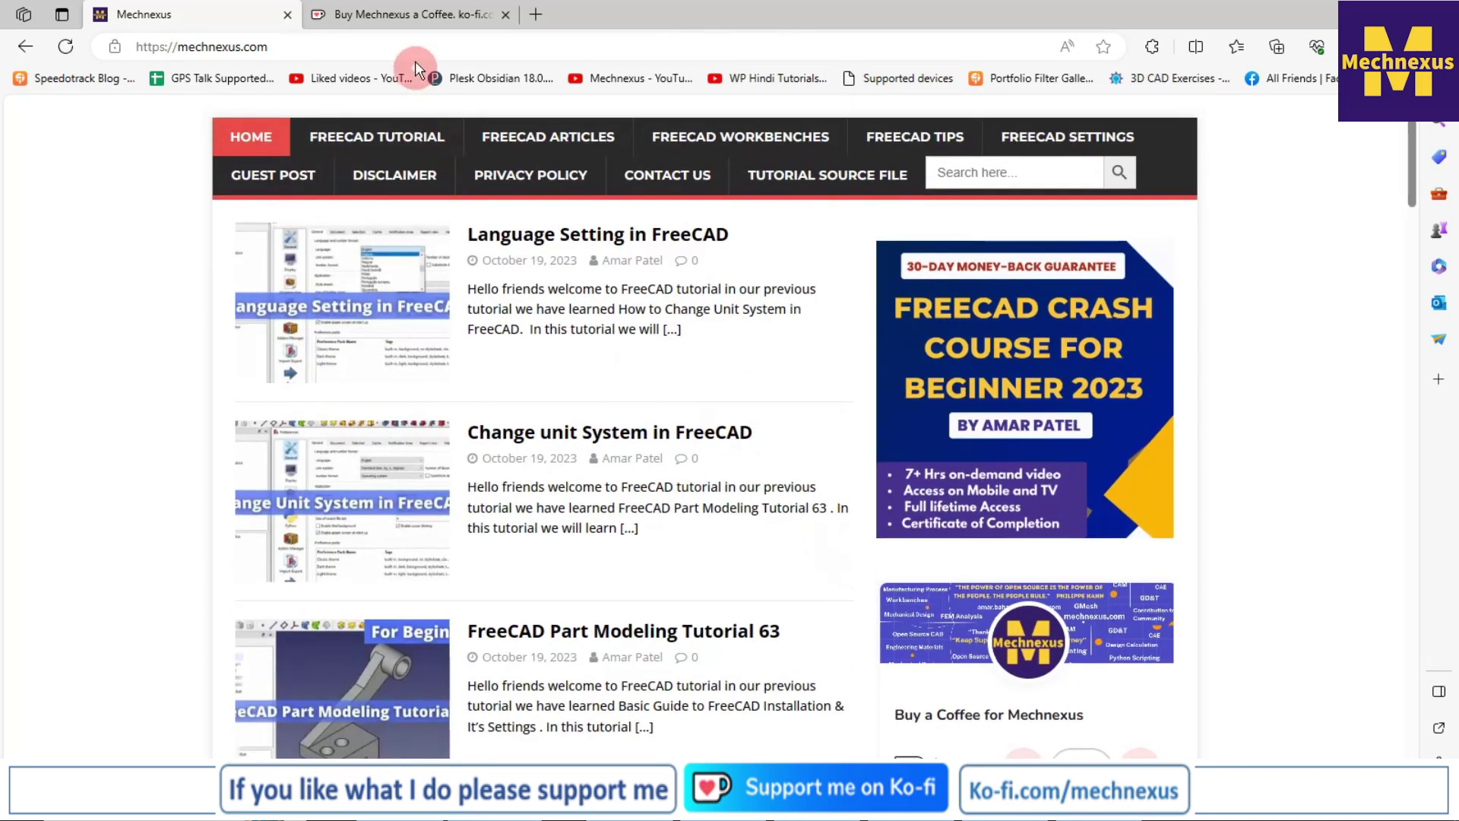
left_click(403, 14)
scroll(285, 372, "up", 1)
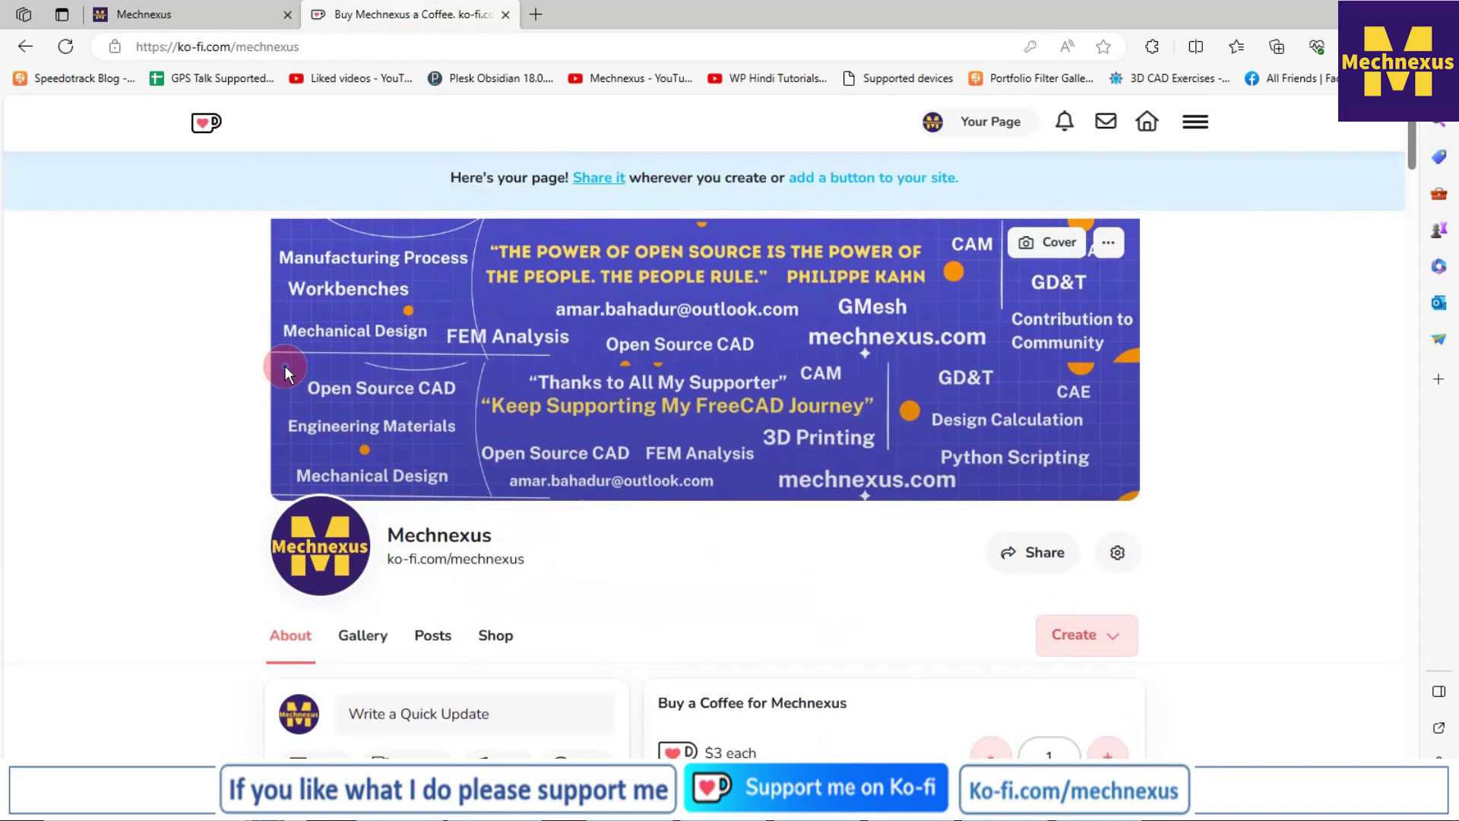
scroll(285, 373, "down", 1)
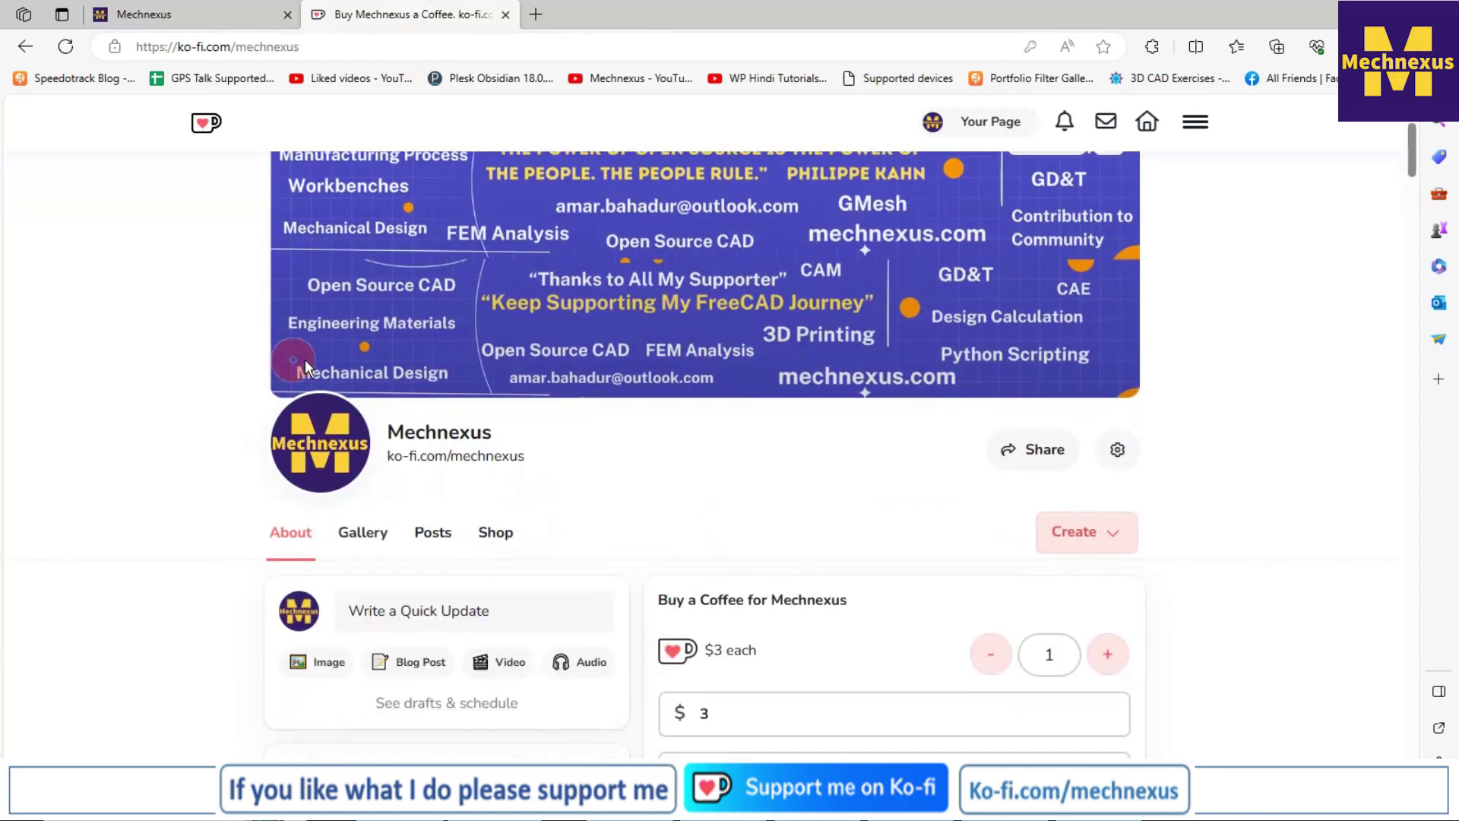
scroll(556, 384, "down", 2)
scroll(557, 387, "down", 1)
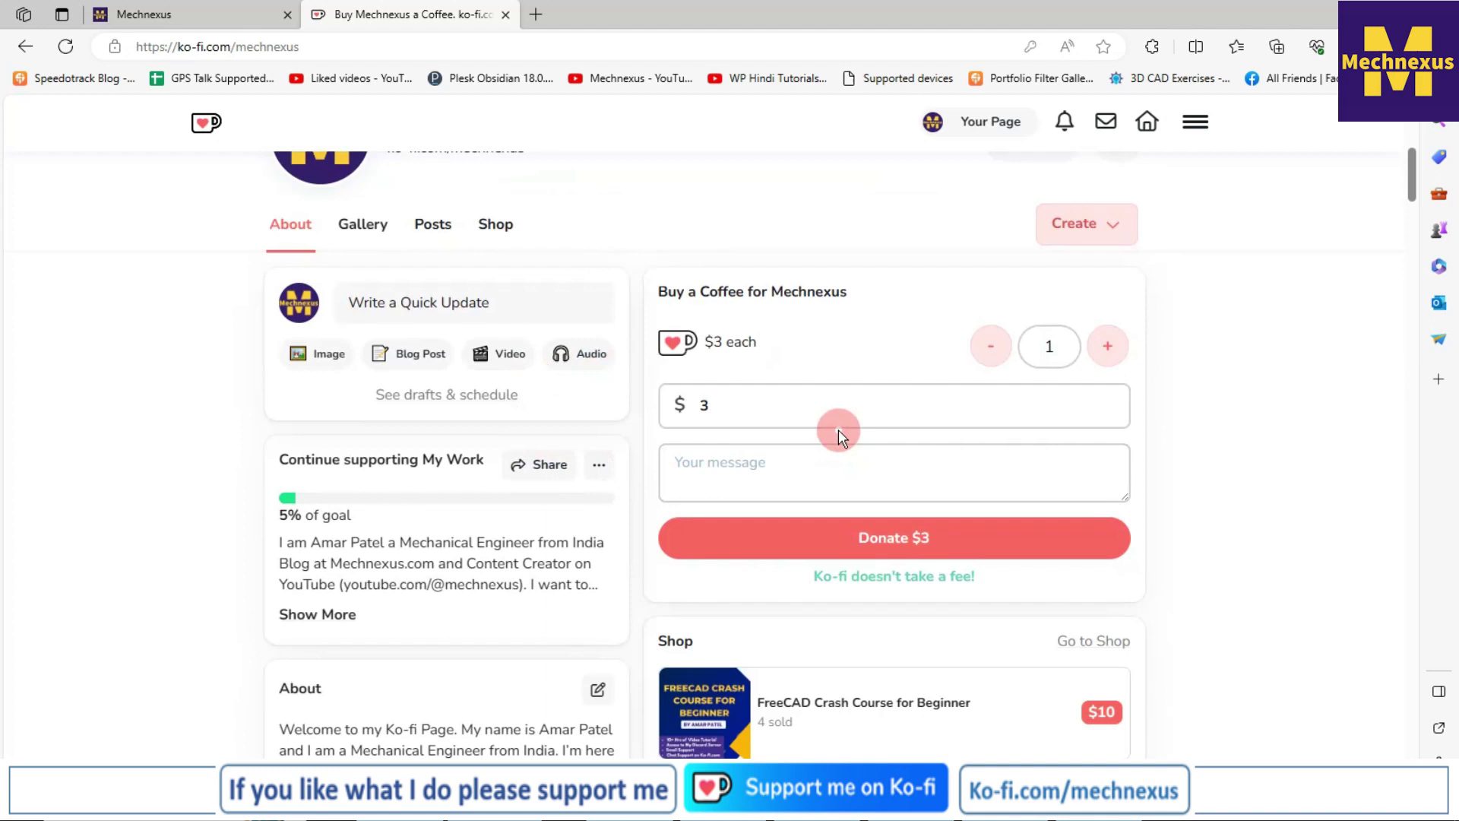
scroll(837, 430, "up", 1)
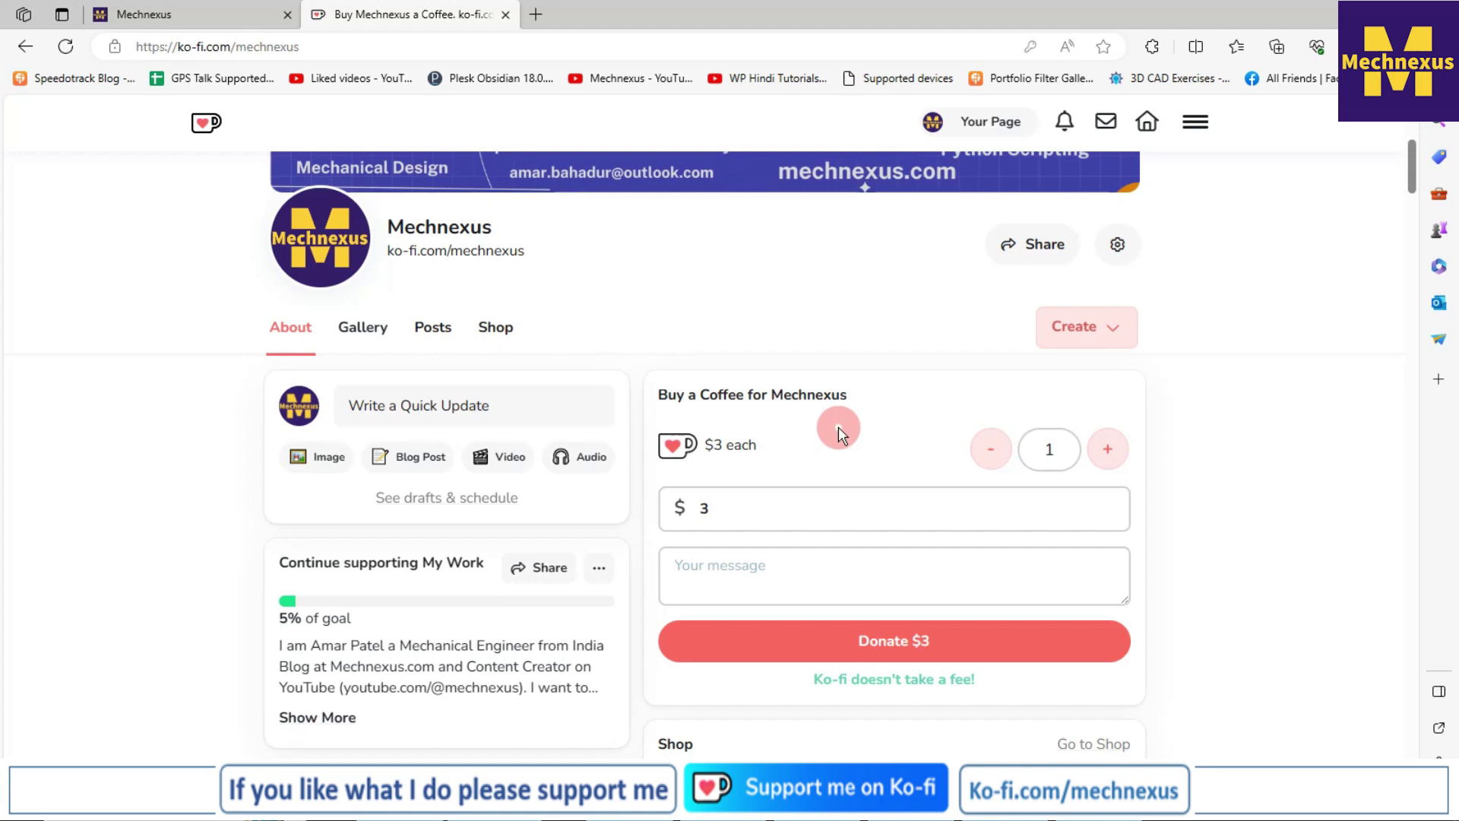
scroll(838, 431, "up", 3)
scroll(838, 430, "up", 1)
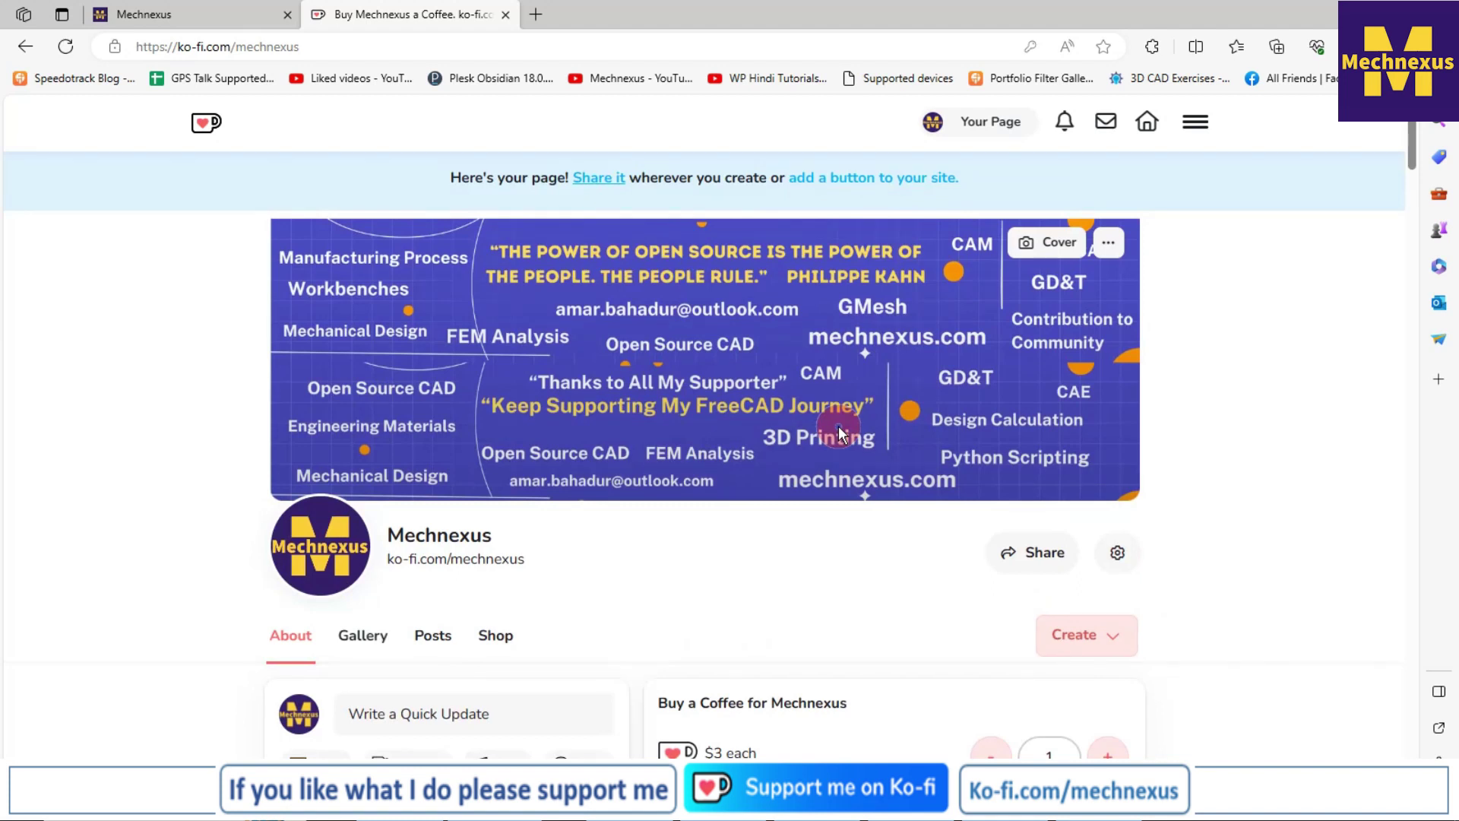
scroll(840, 433, "down", 1)
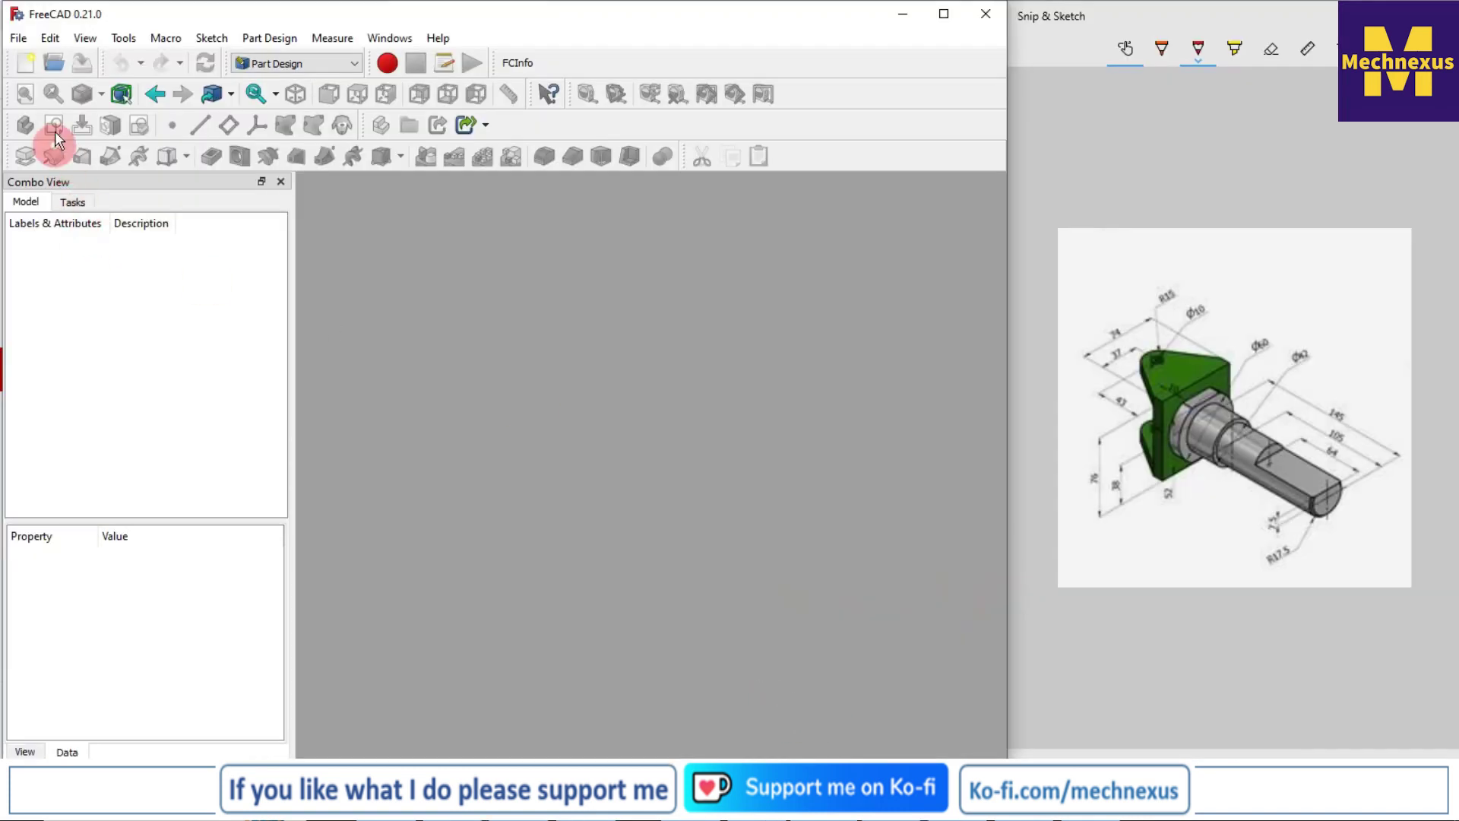
Step: In FreeCAD, create a new Part Design document, add a body and show its origin planes
left_click(29, 64)
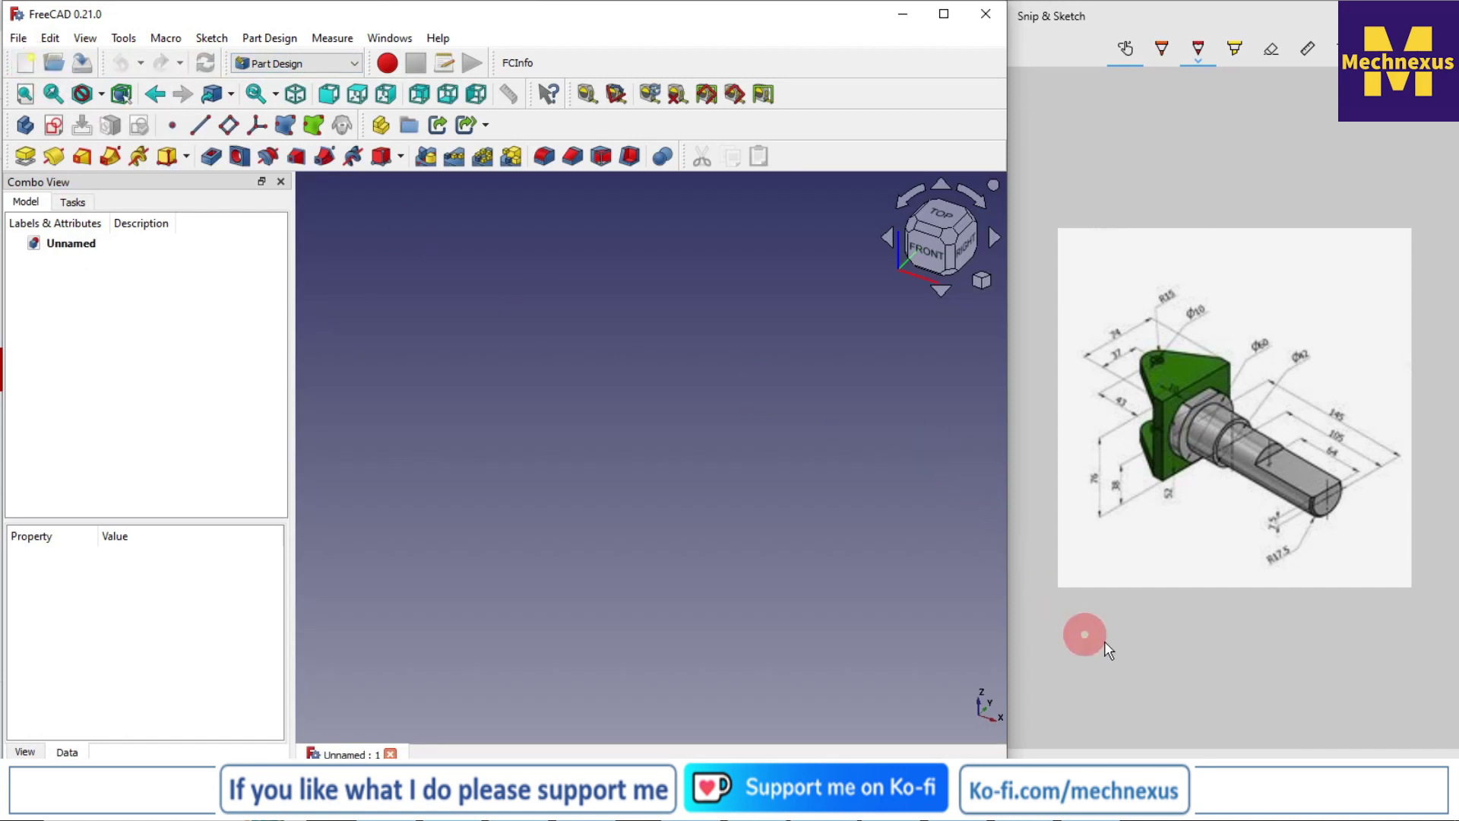
left_click(1206, 644)
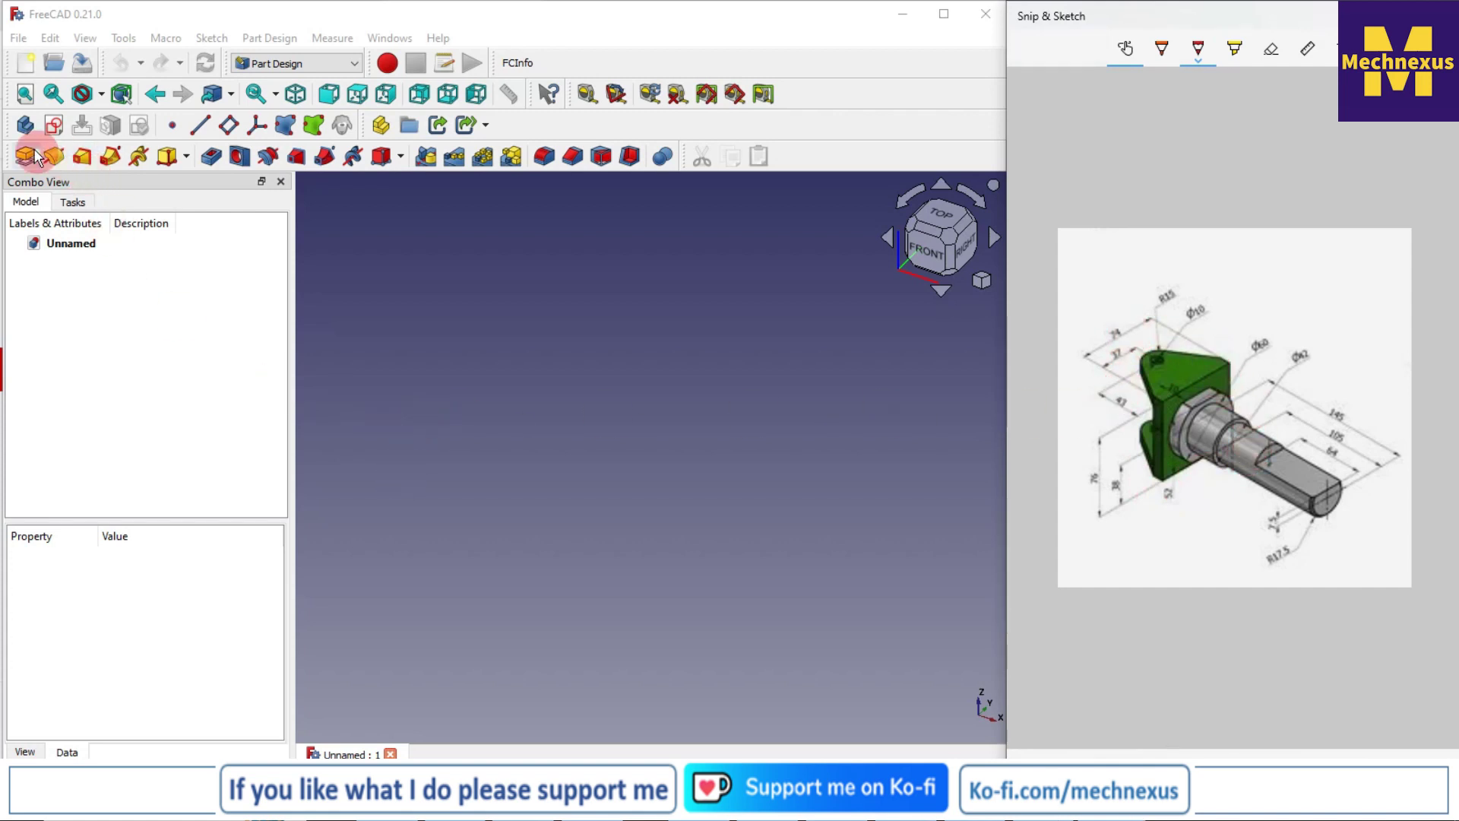
left_click(24, 125)
left_click(92, 278)
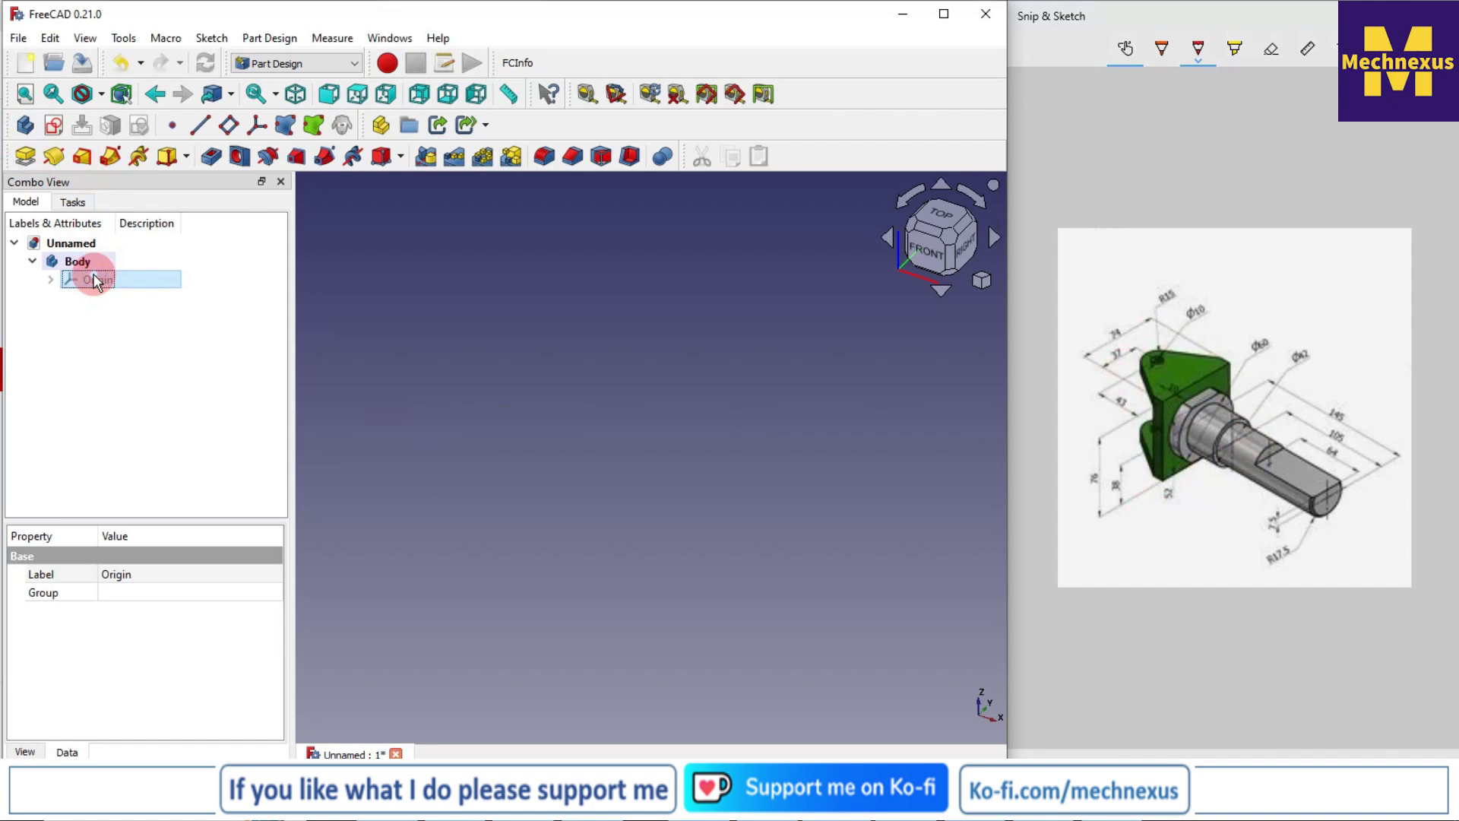
key("space")
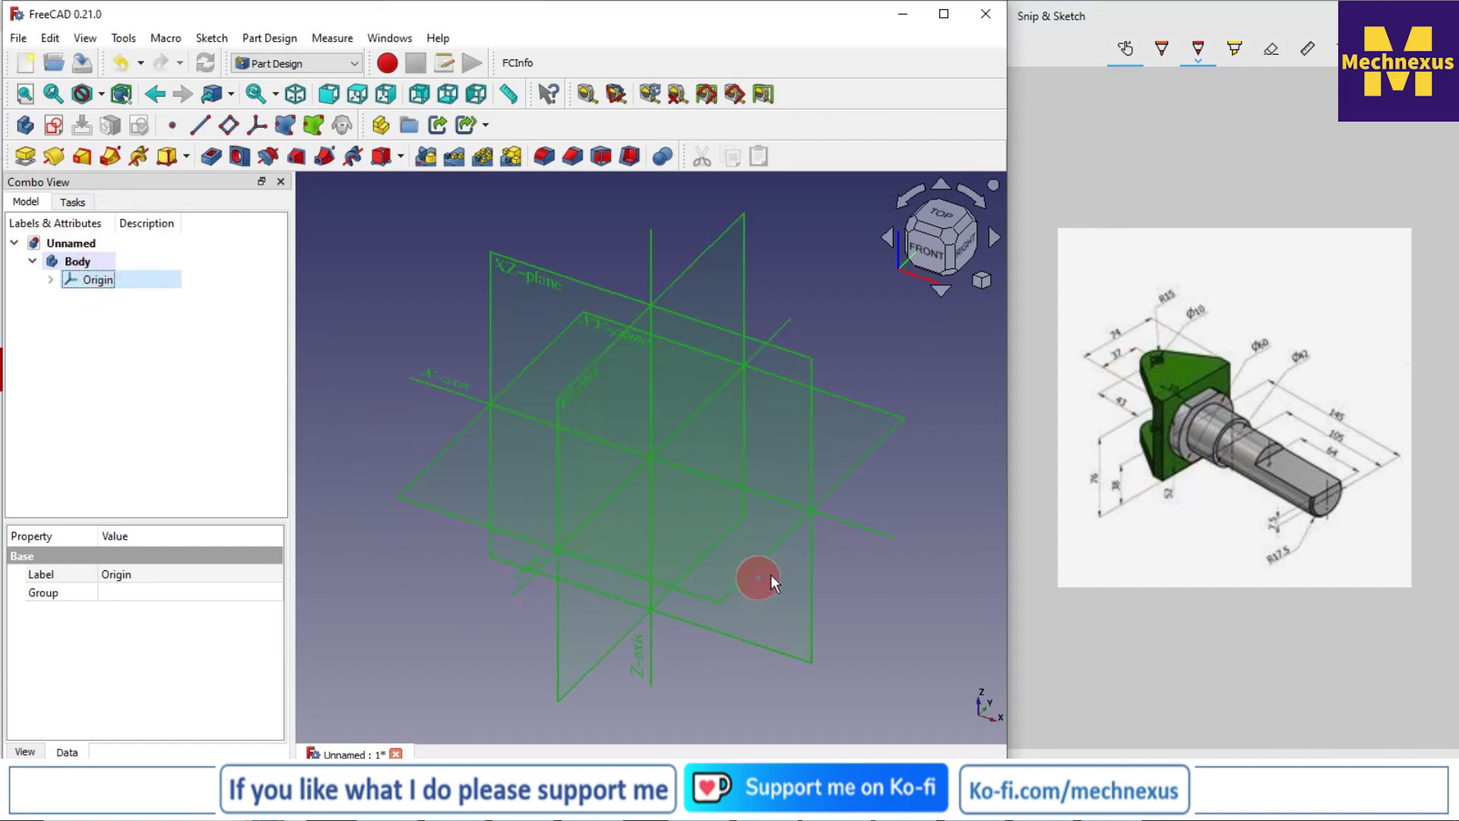
left_click(911, 578)
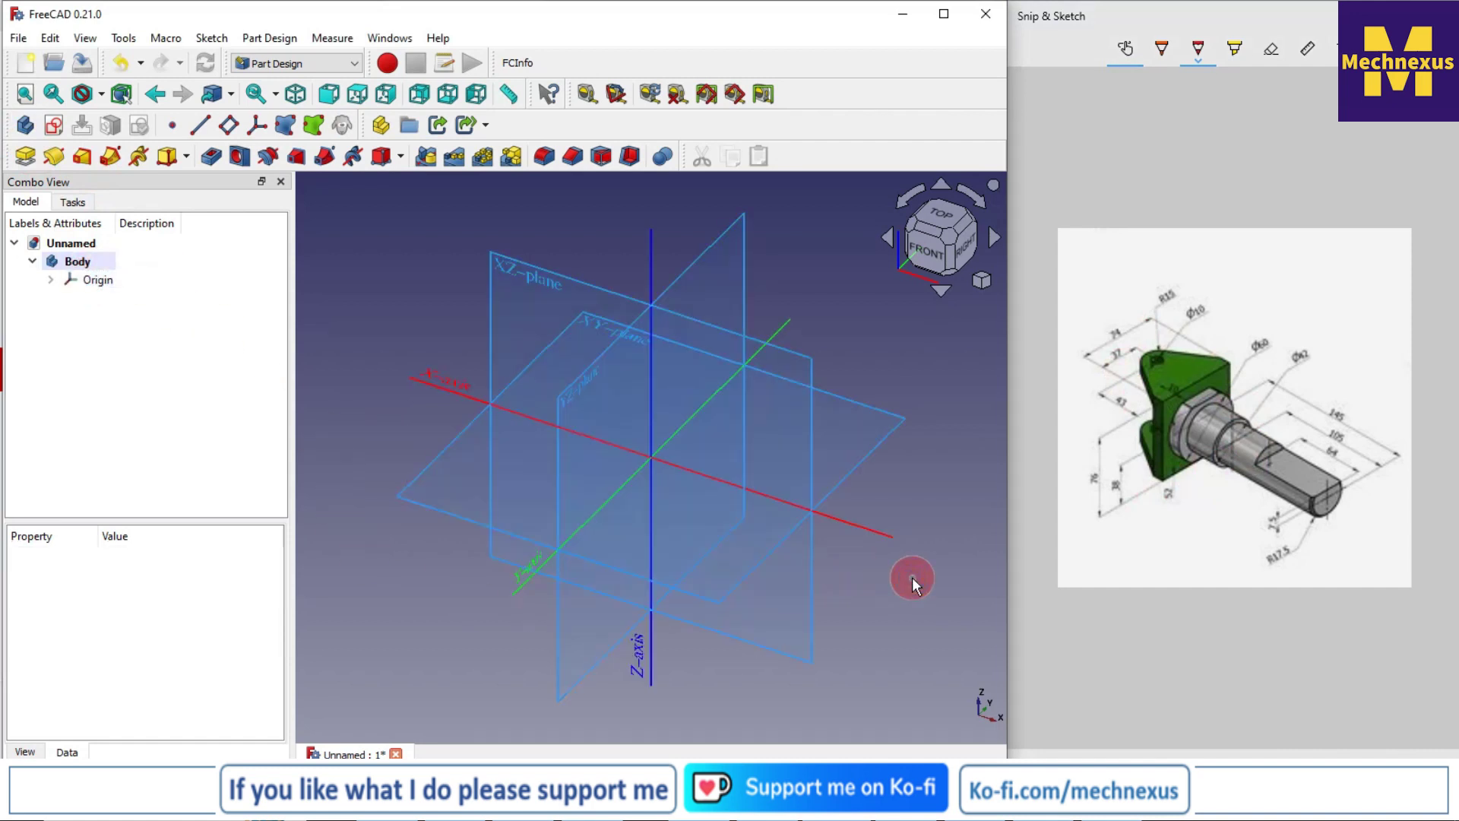
Step: Start a sketch on the body's XZ plane and hide the origin planes
left_click(519, 260)
left_click(53, 125)
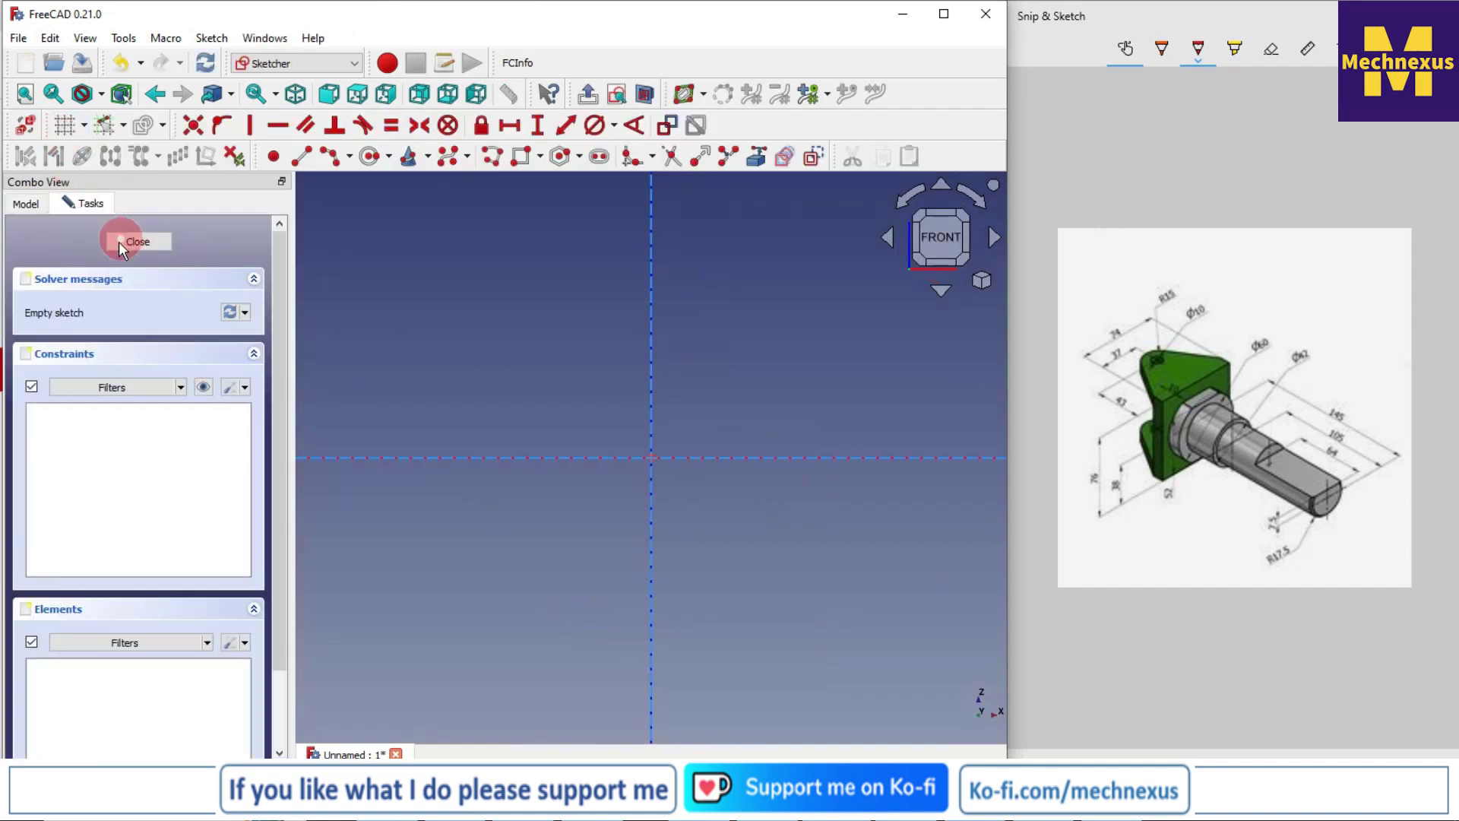
left_click(25, 204)
left_click(89, 282)
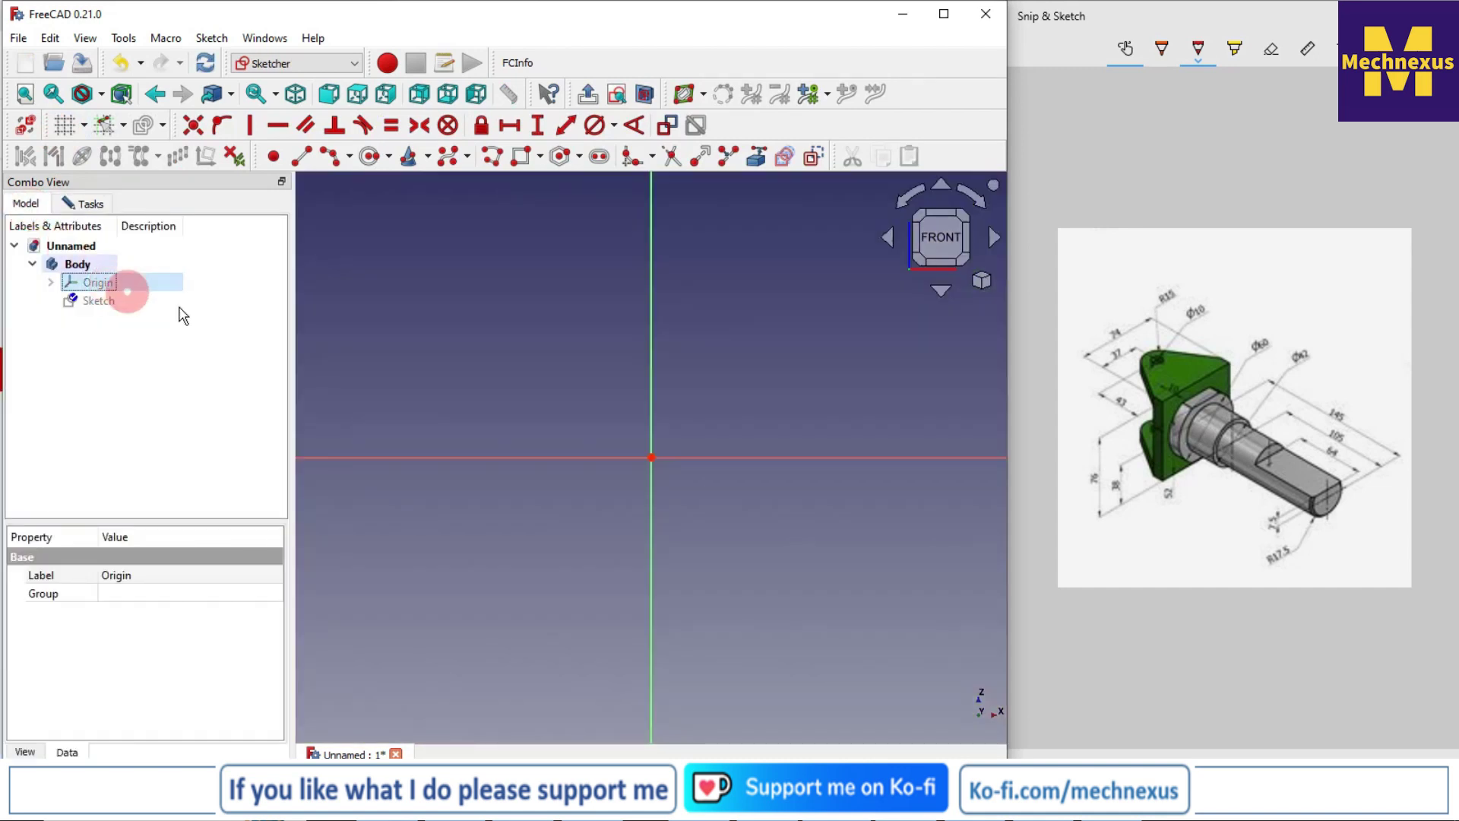
left_click(801, 405)
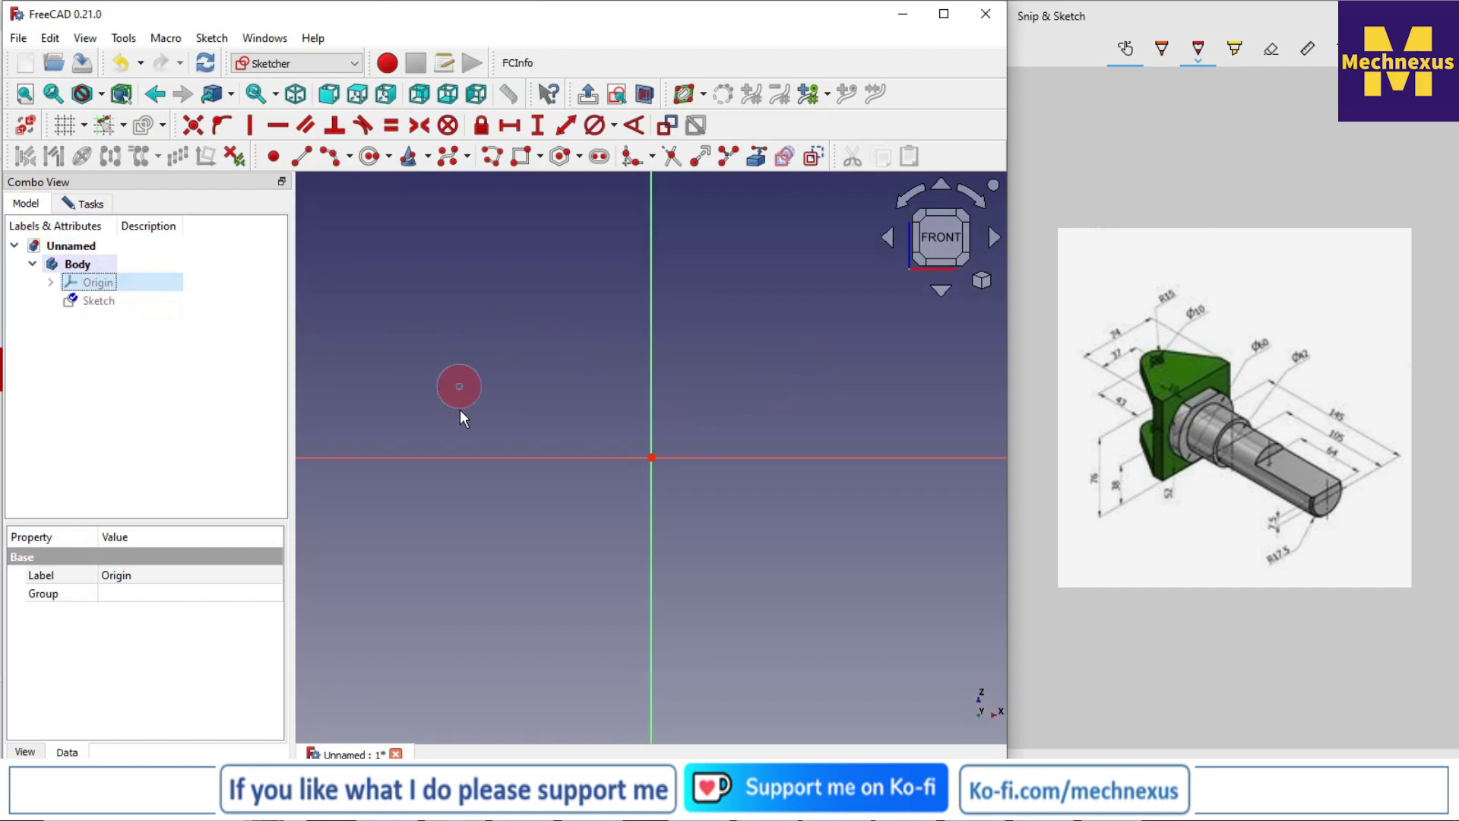
Step: Sketch a closed C-shaped polyline opening away from the vertical axis, with the lower flange about 31 mm long
left_click(493, 157)
left_click(503, 321)
left_click(648, 321)
left_click(649, 597)
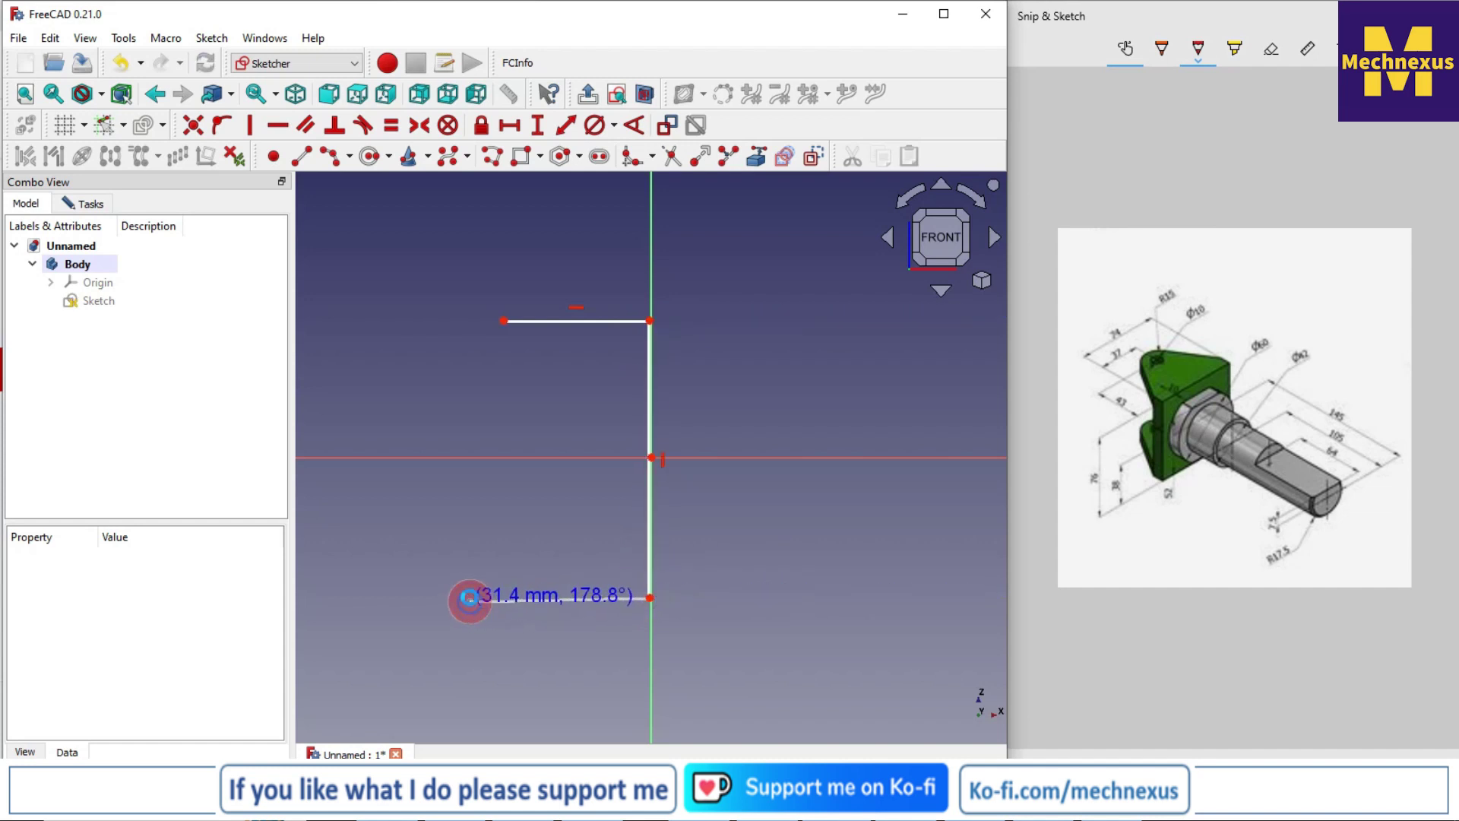
left_click(471, 598)
left_click(471, 560)
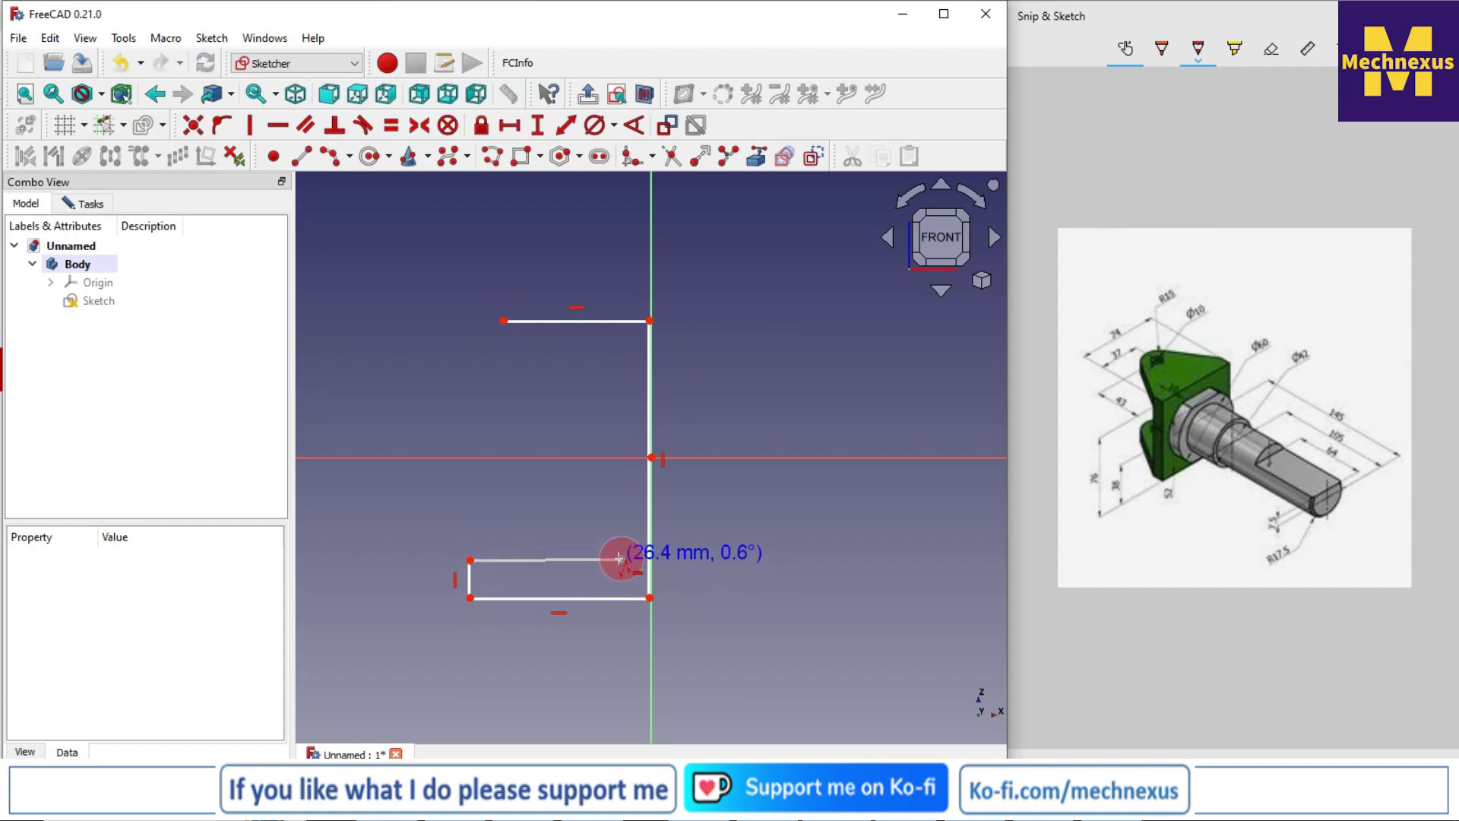
left_click(622, 560)
left_click(621, 354)
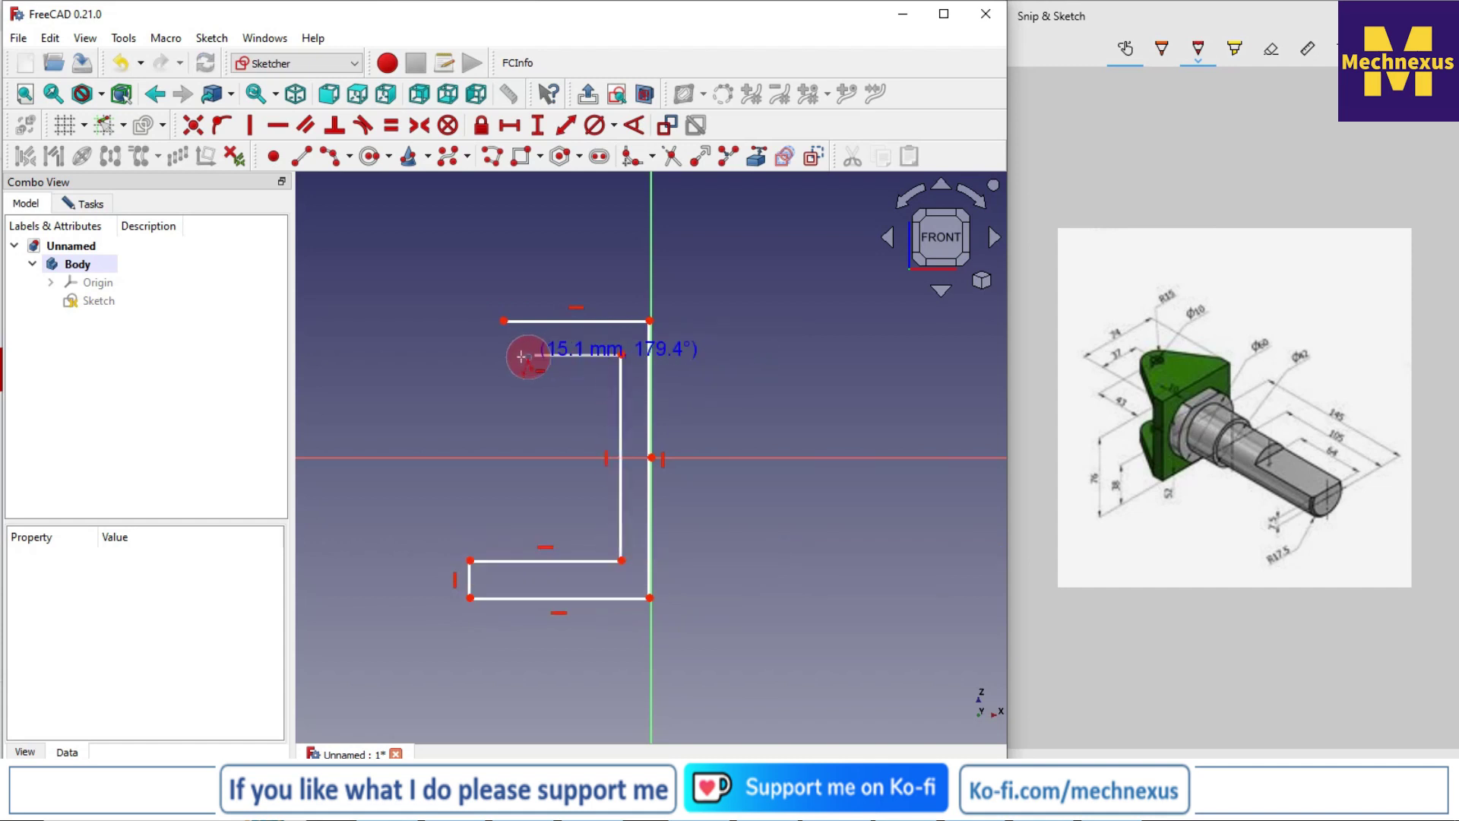
left_click(502, 354)
left_click(504, 320)
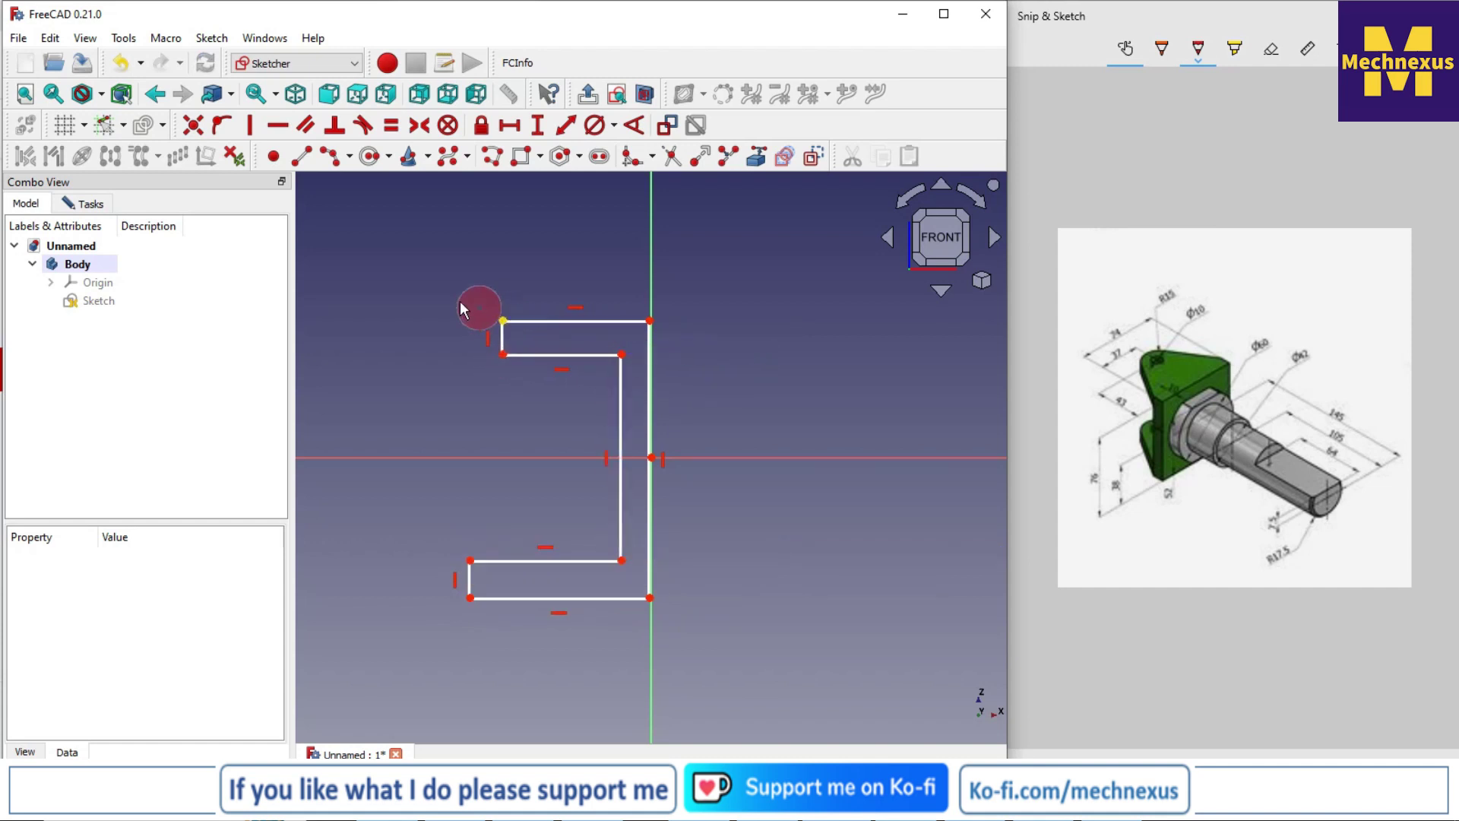
Step: Constrain the profile's long outer vertical edge to lie on the sketch origin
scroll(668, 456, "up", 4)
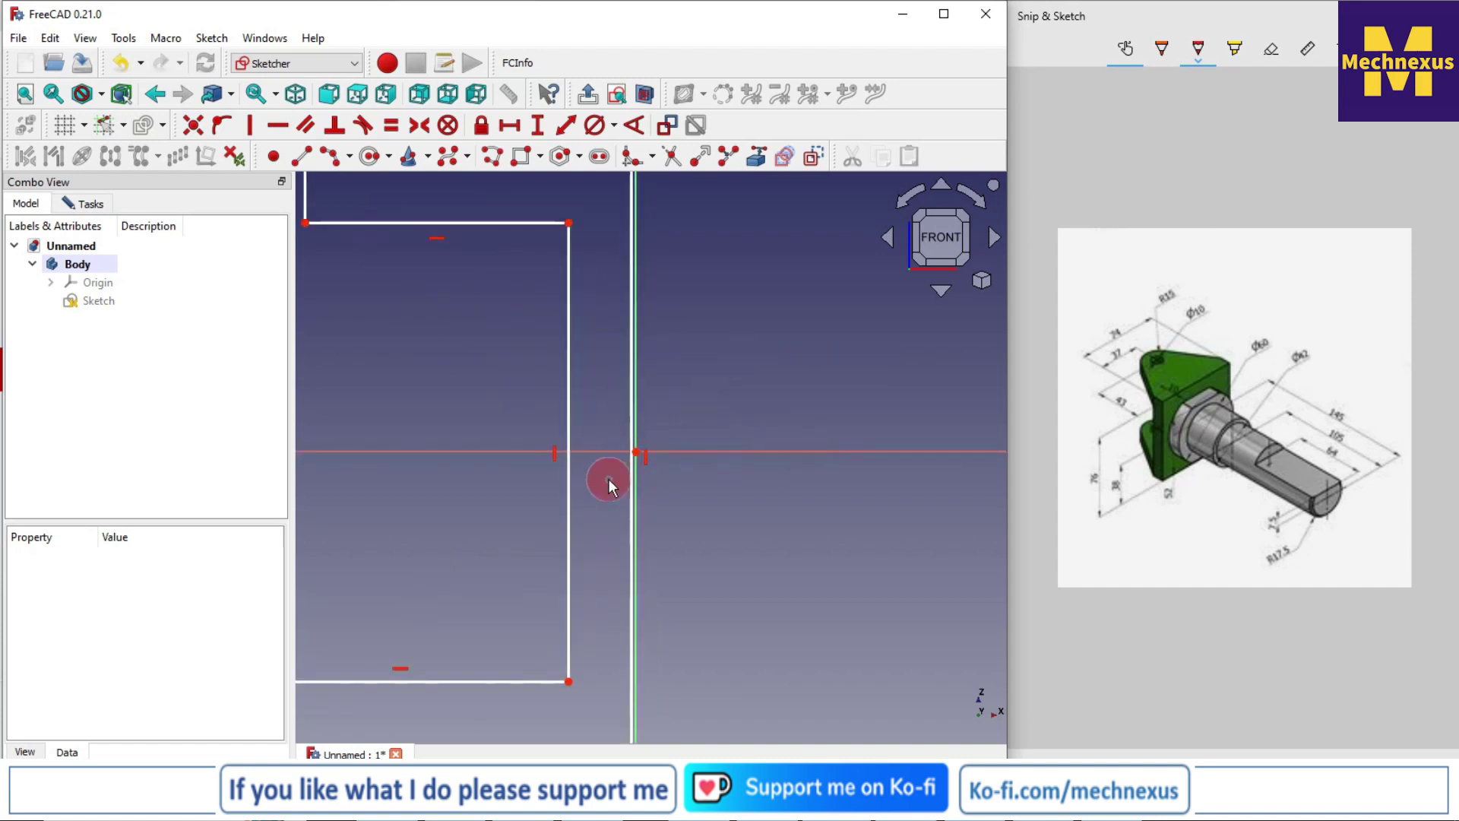
left_click(633, 475)
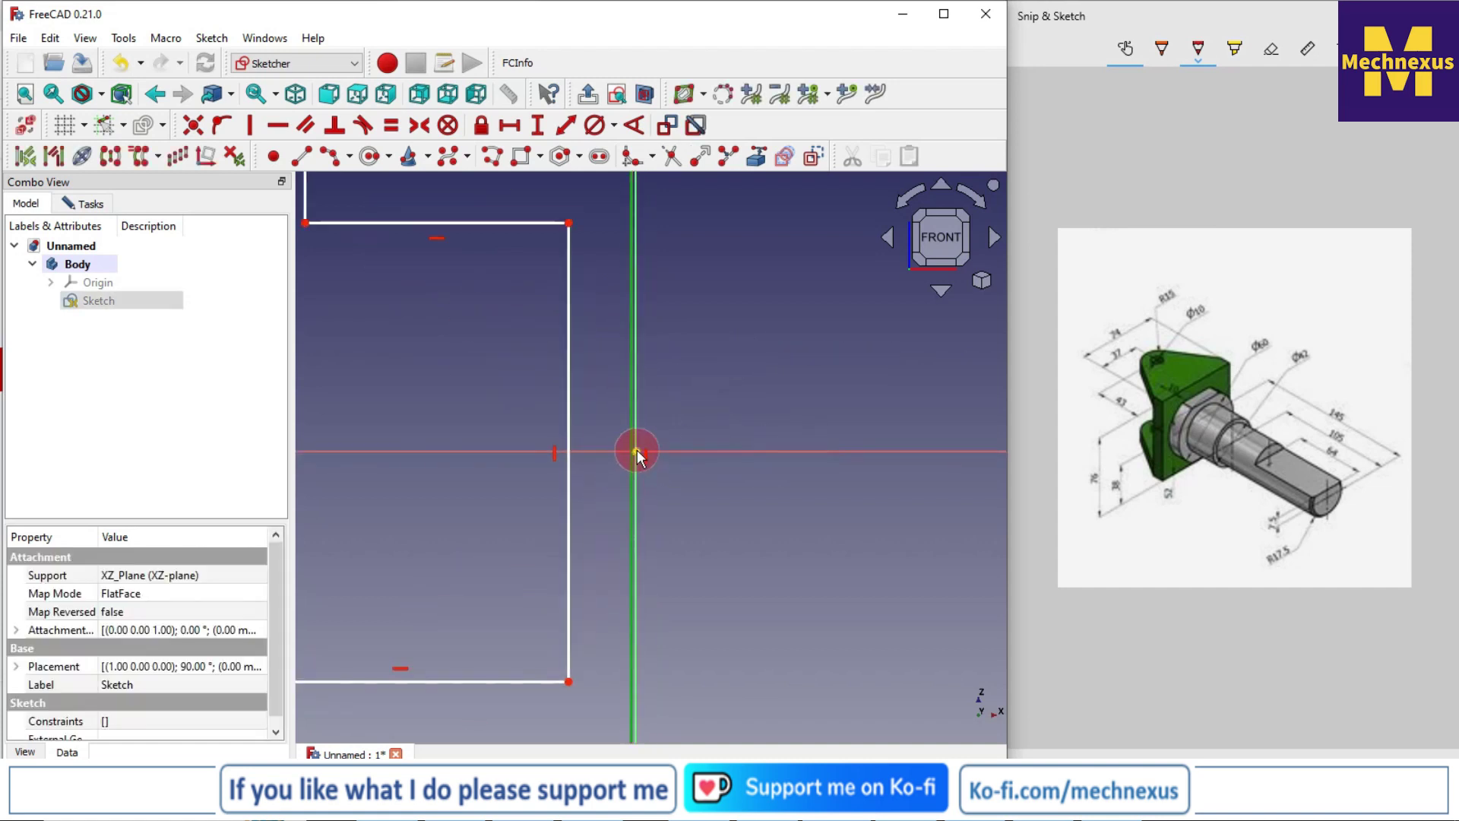
left_click(221, 125)
scroll(777, 479, "down", 4)
scroll(714, 448, "up", 1)
right_click(801, 376)
left_click(467, 509)
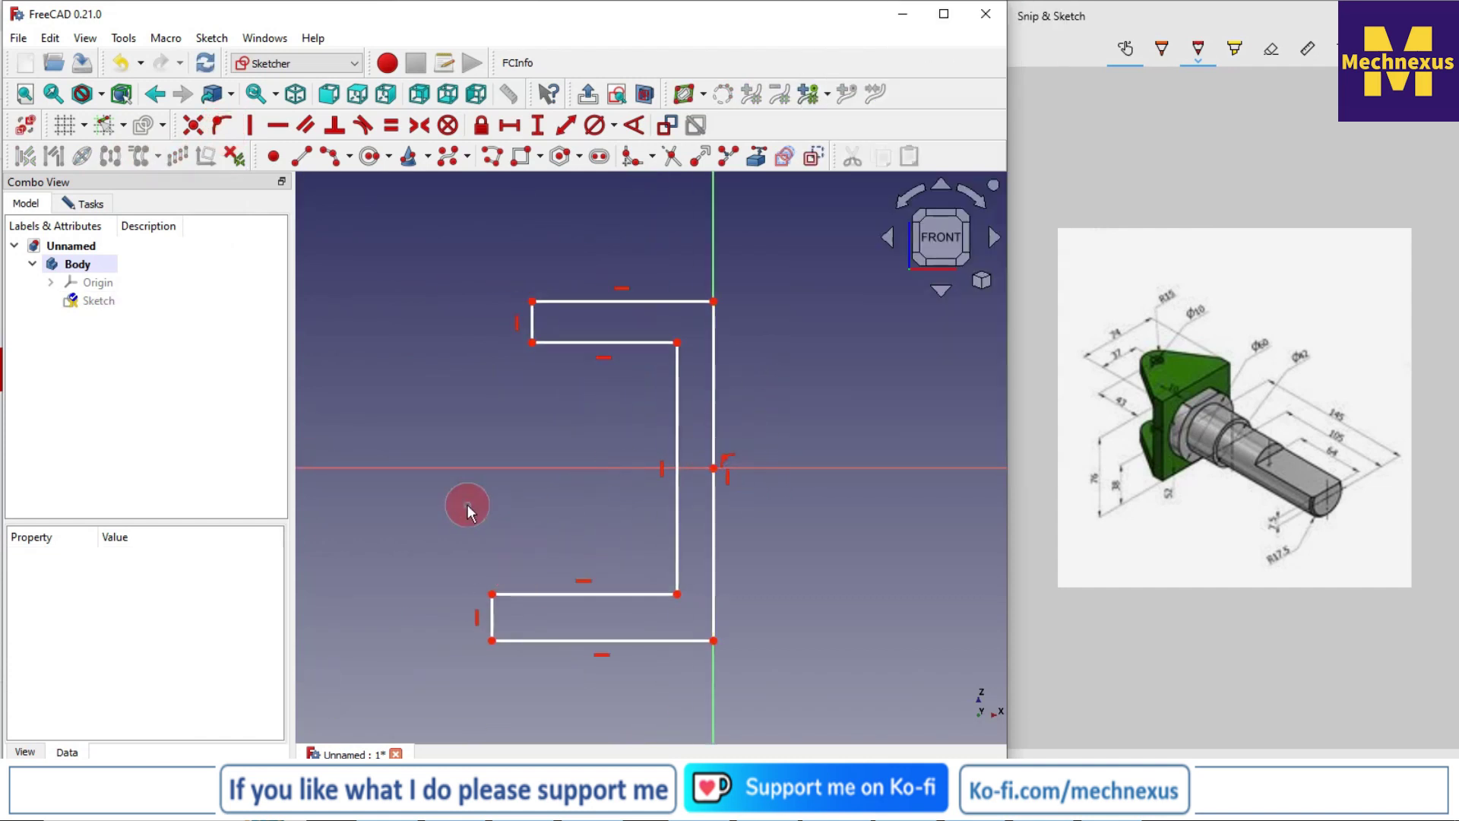
Step: Align the inner end corners of the upper and lower flanges with a vertical constraint
left_click(492, 596)
left_click(532, 343)
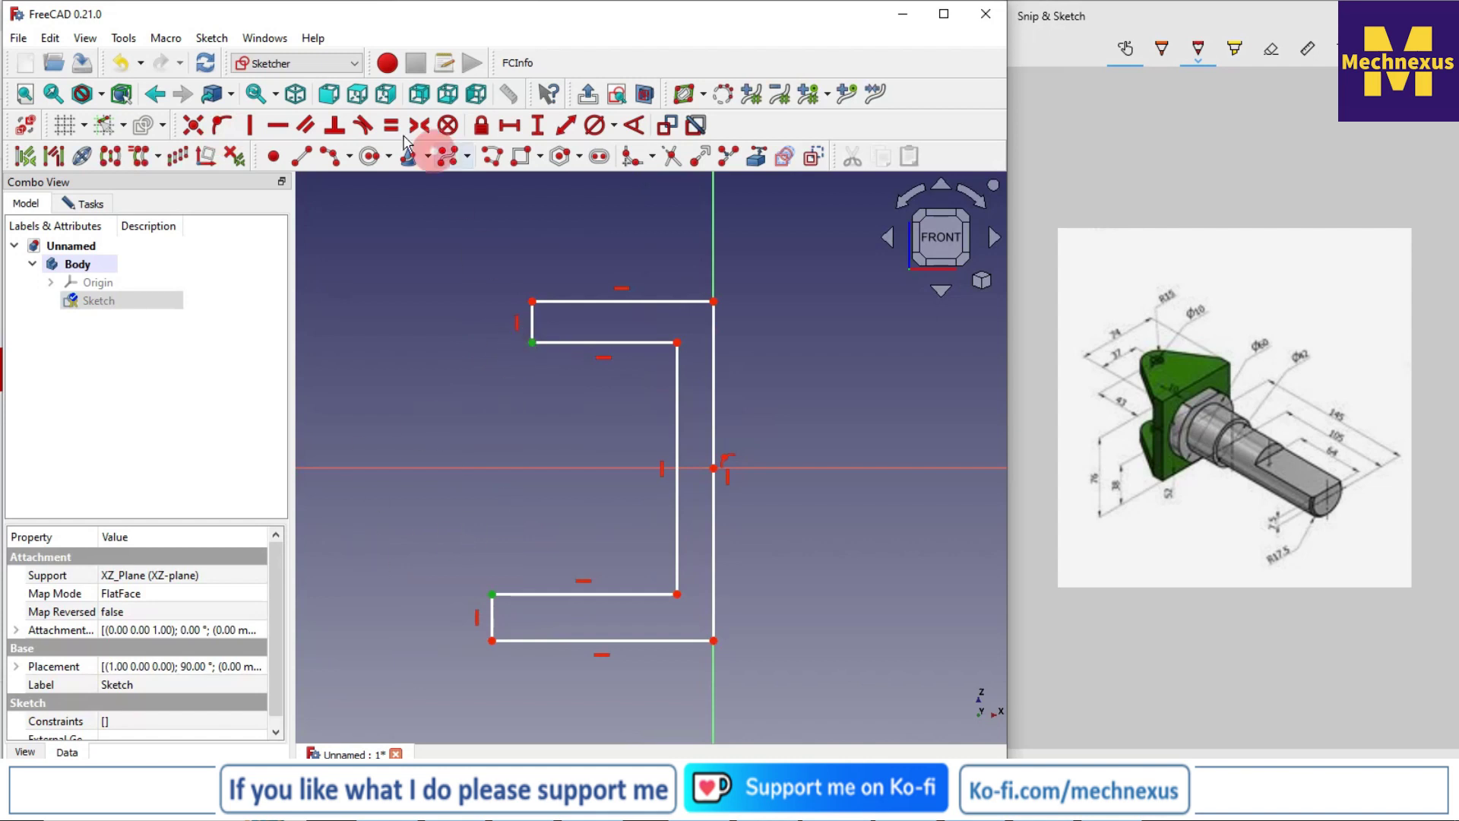
left_click(250, 125)
left_click(864, 619)
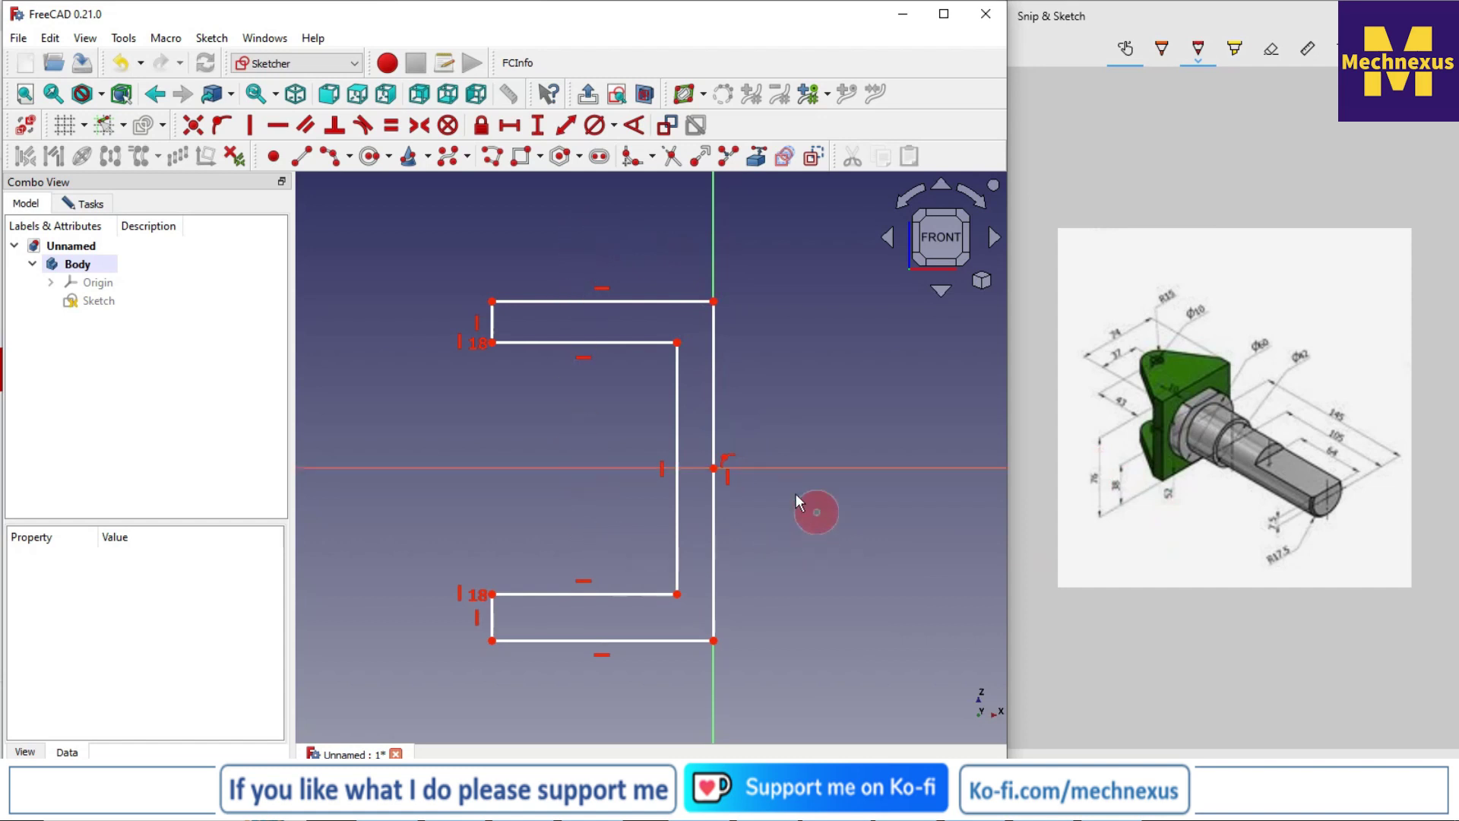
Step: Make the outer vertical edge's endpoints symmetric about the horizontal axis and pull the upper edge slightly outward
left_click(427, 137)
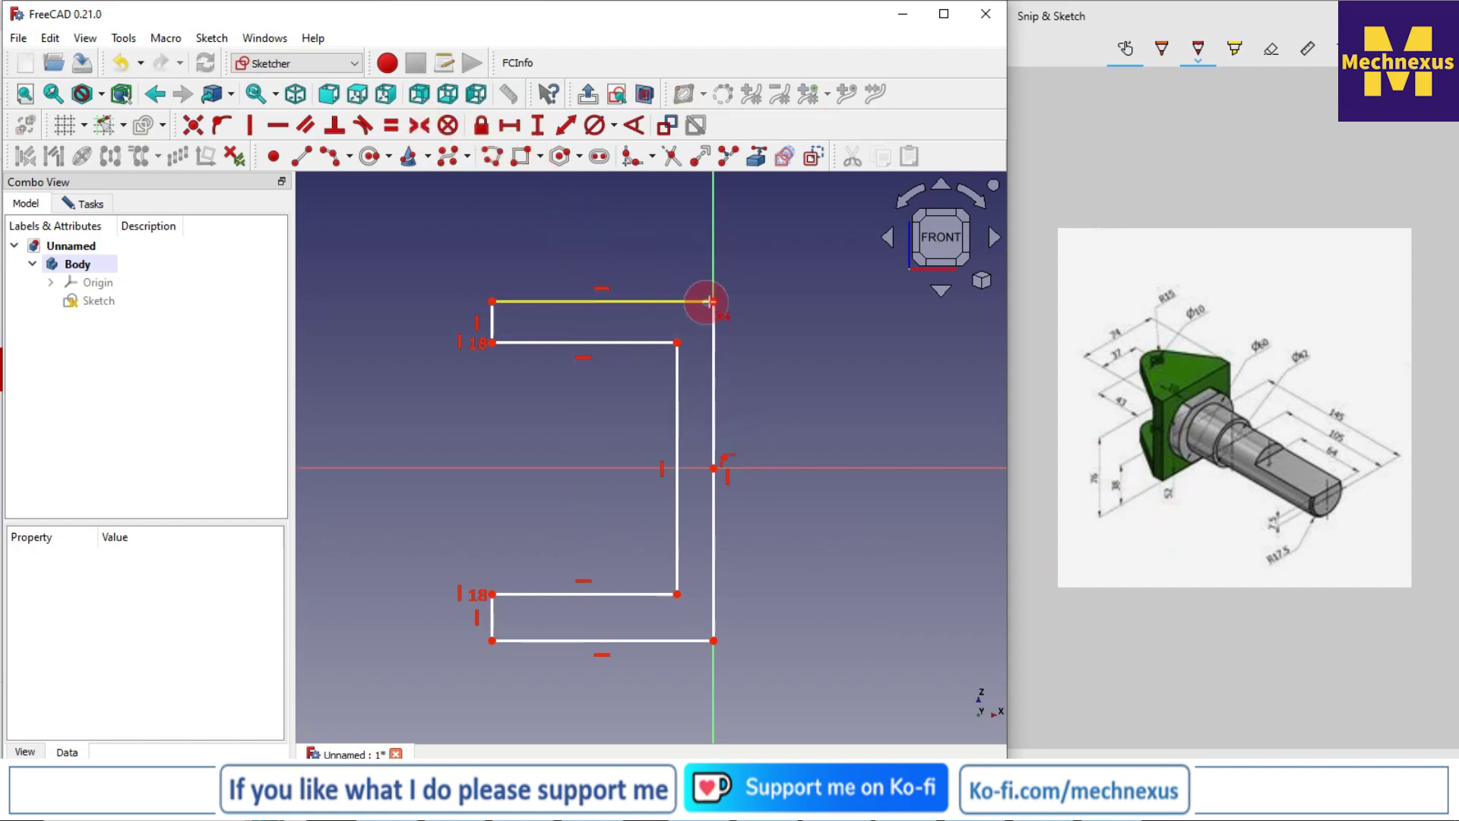
left_click(713, 301)
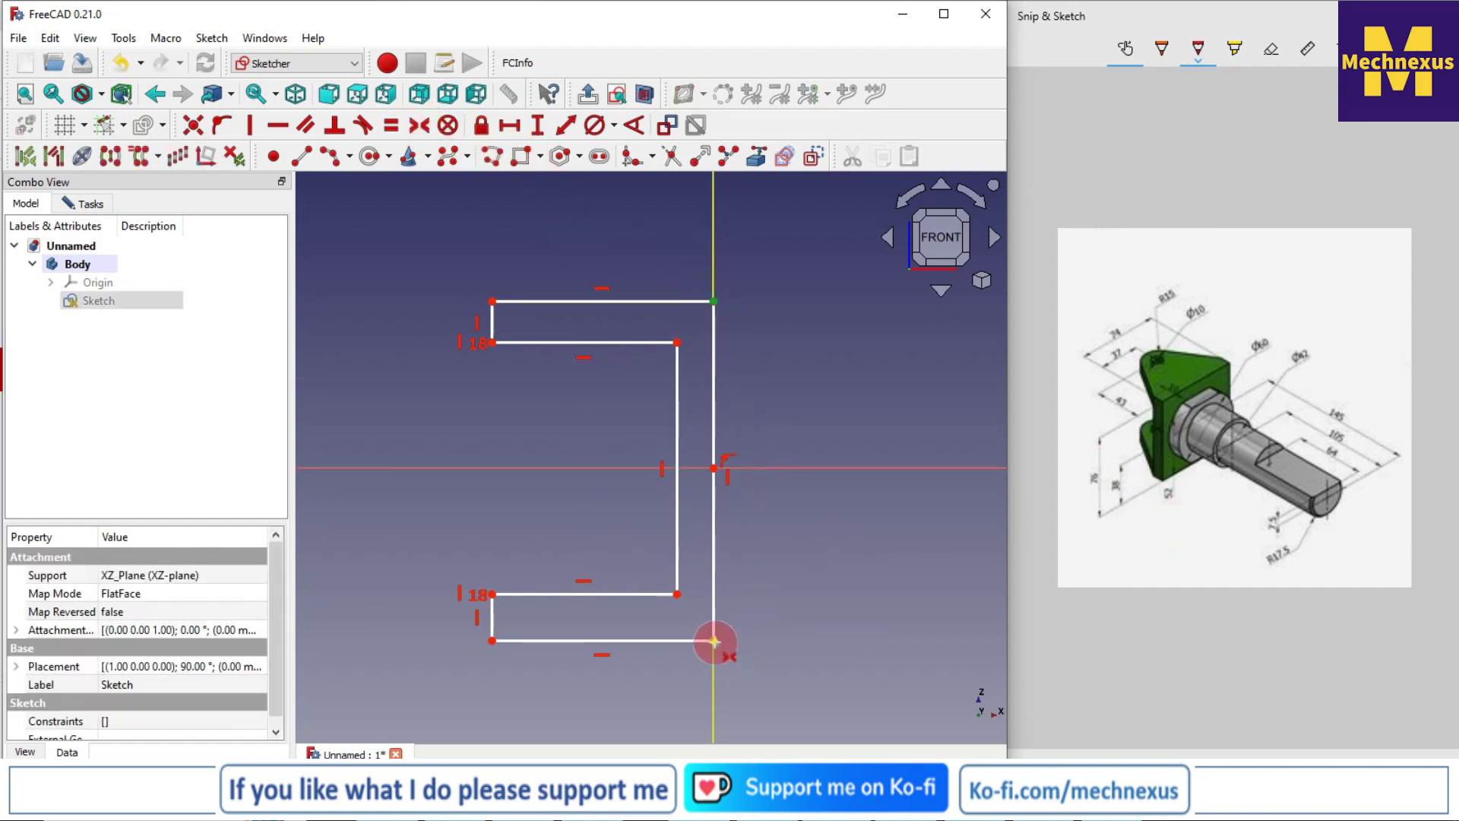
left_click(714, 640)
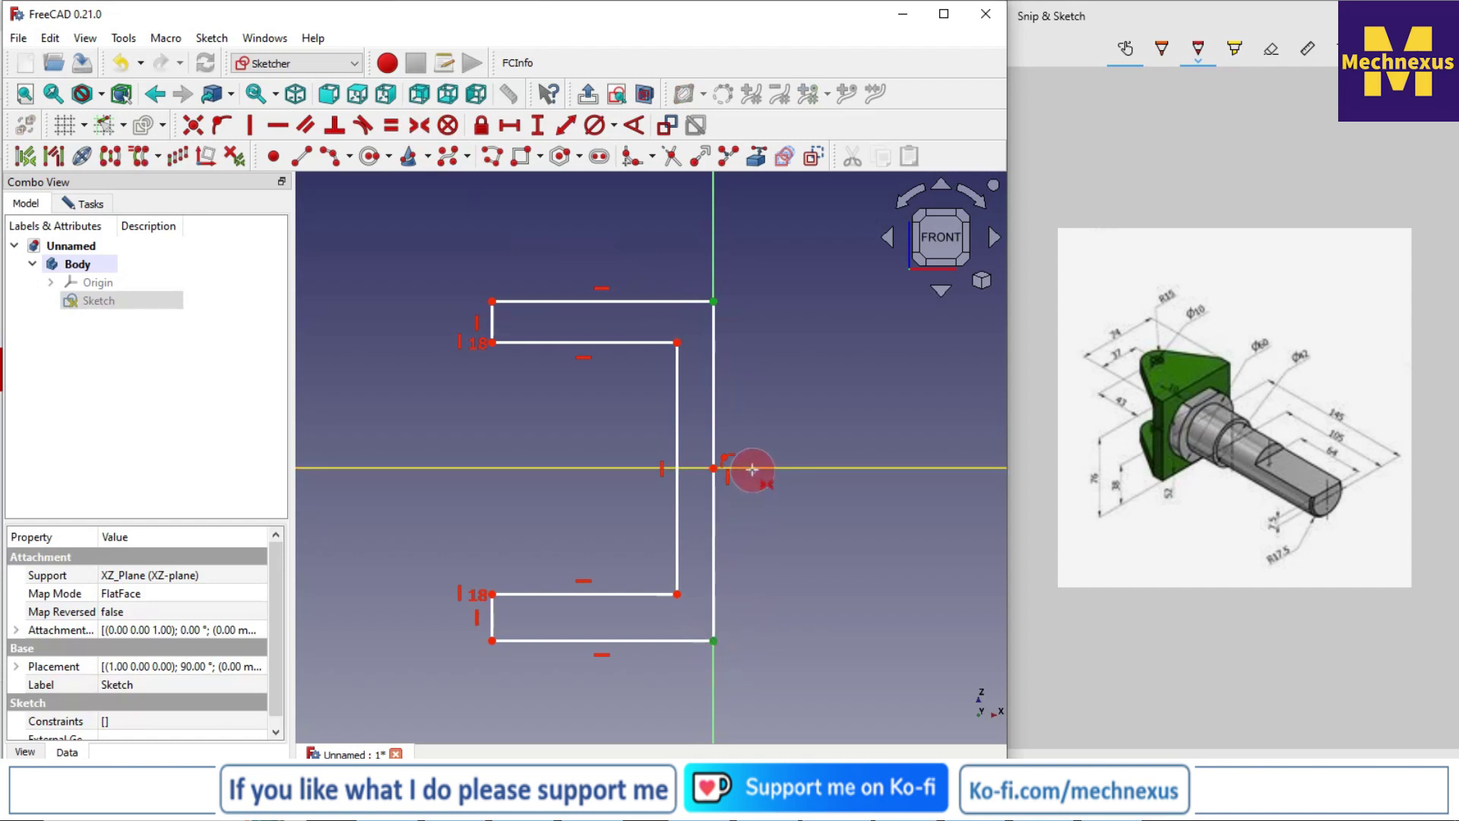
left_click(753, 469)
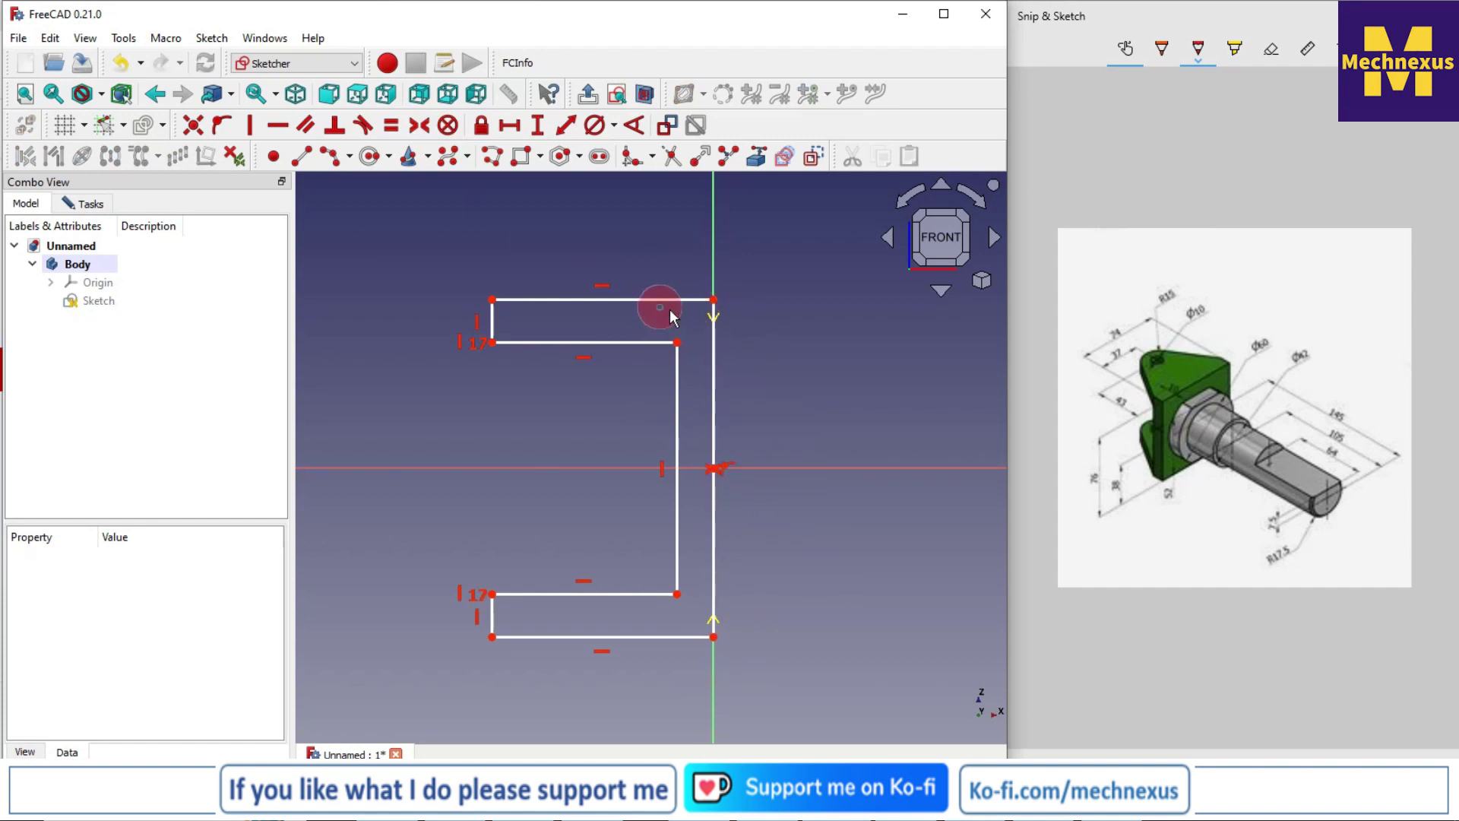
left_click_drag(668, 306, 664, 286)
Step: Set the outer vertical edge's length to 76 mm and place the dimension outside the profile
left_click(713, 262)
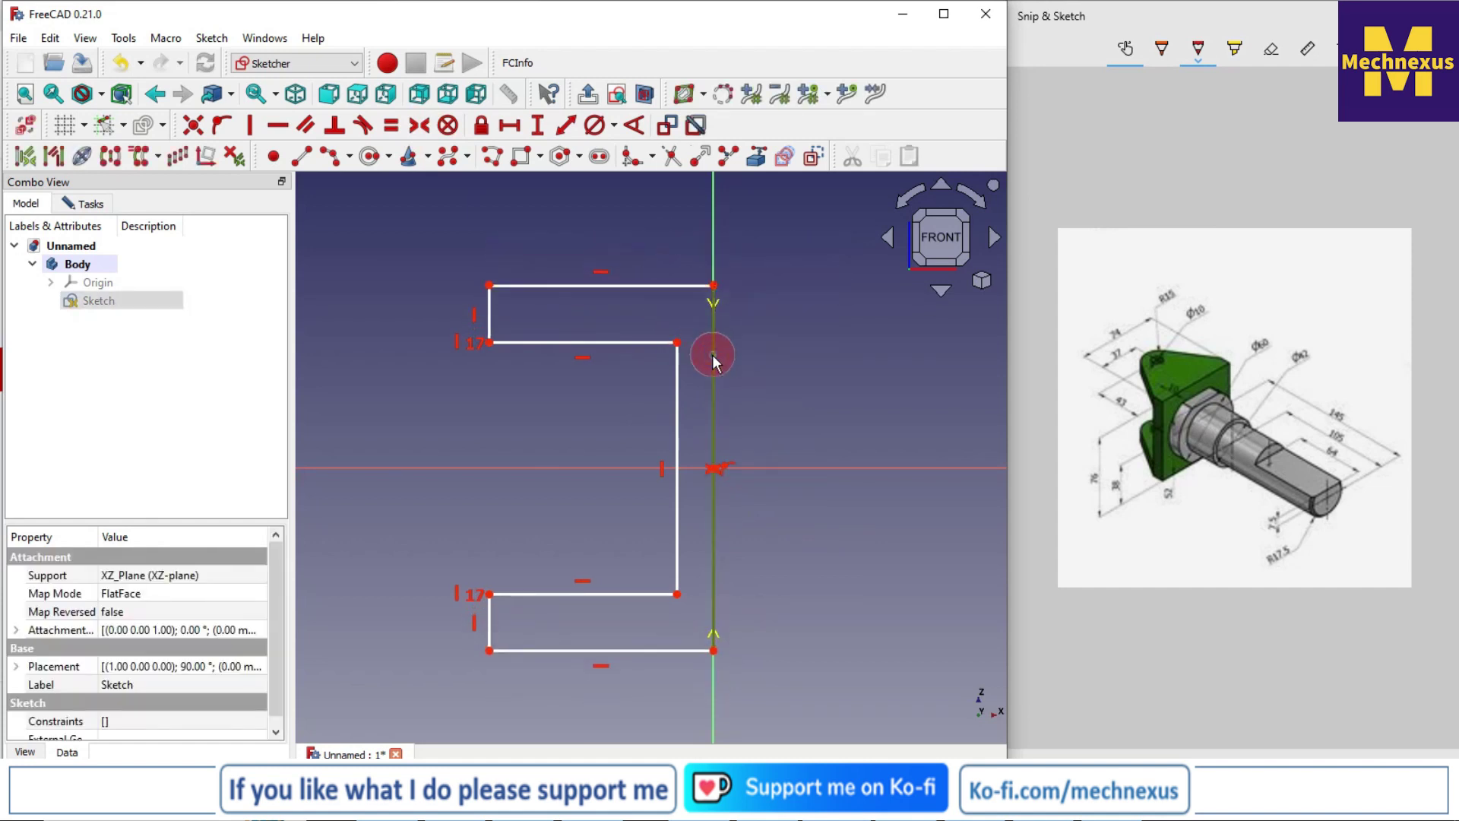
left_click(537, 126)
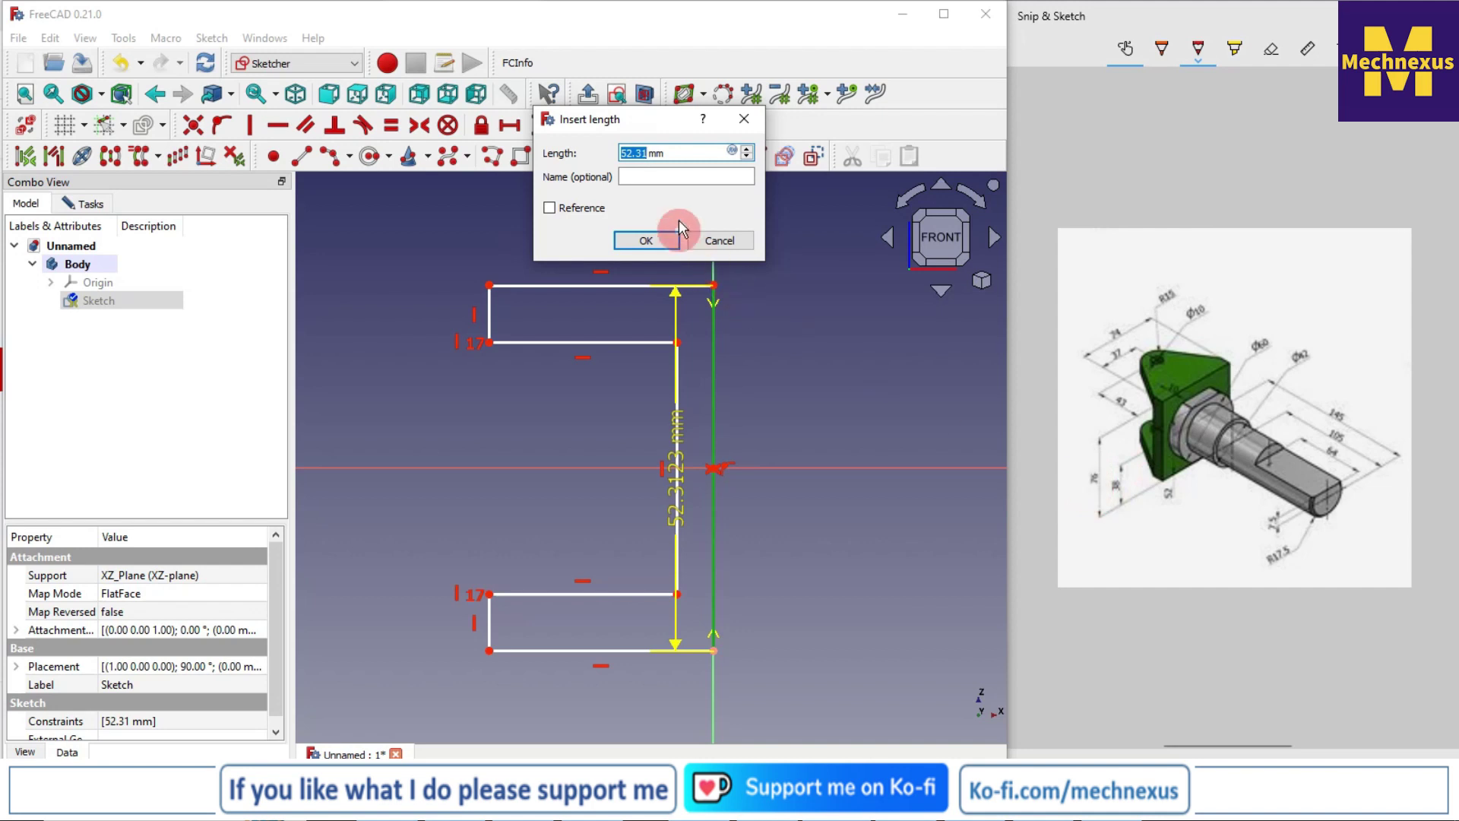
type("76")
key("Return")
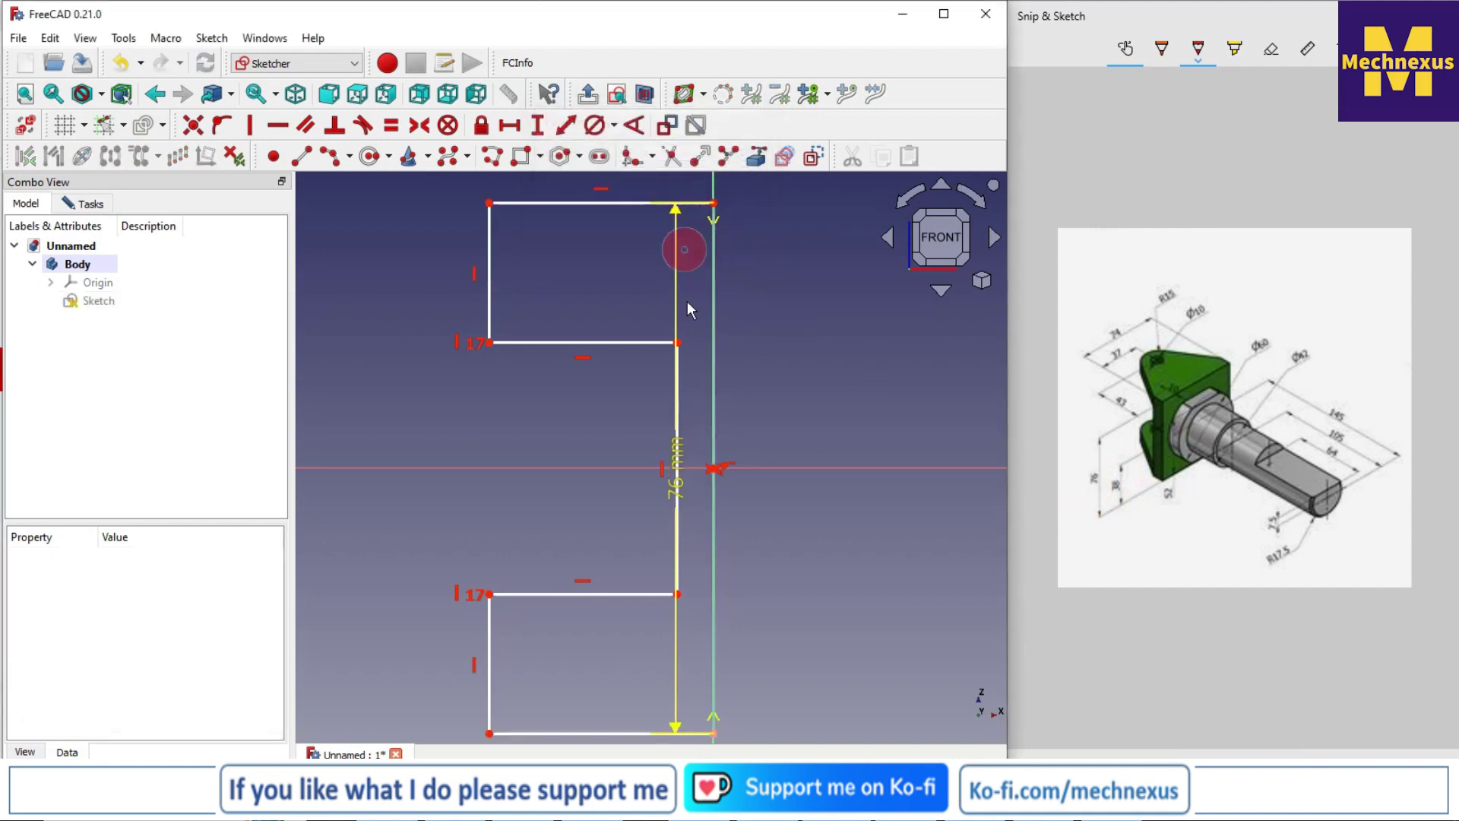
left_click_drag(666, 449, 811, 456)
scroll(772, 453, "down", 1)
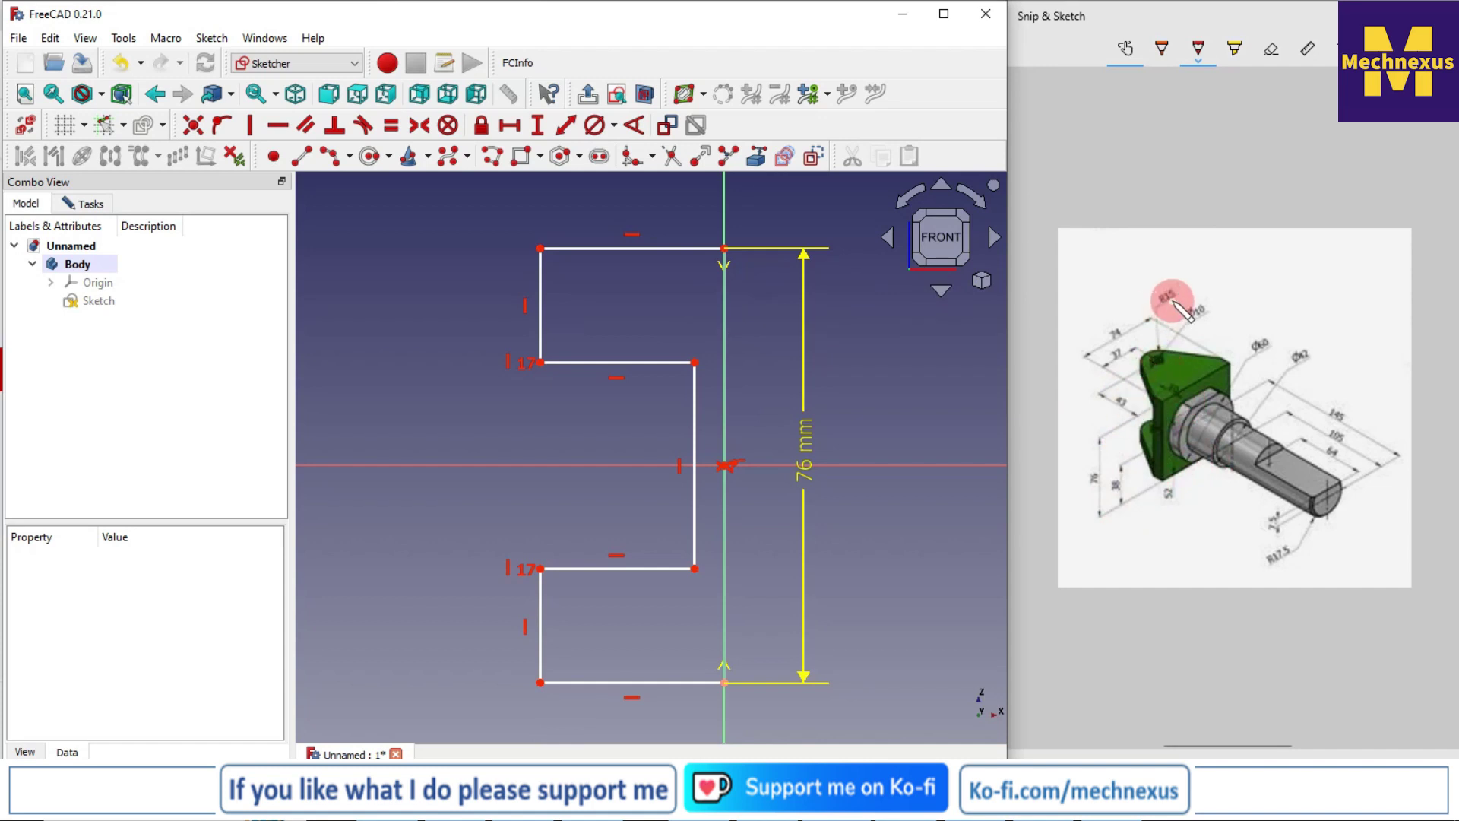
Step: Set the horizontal length of the profile's upper edge to 43+15 mm
left_click(684, 248)
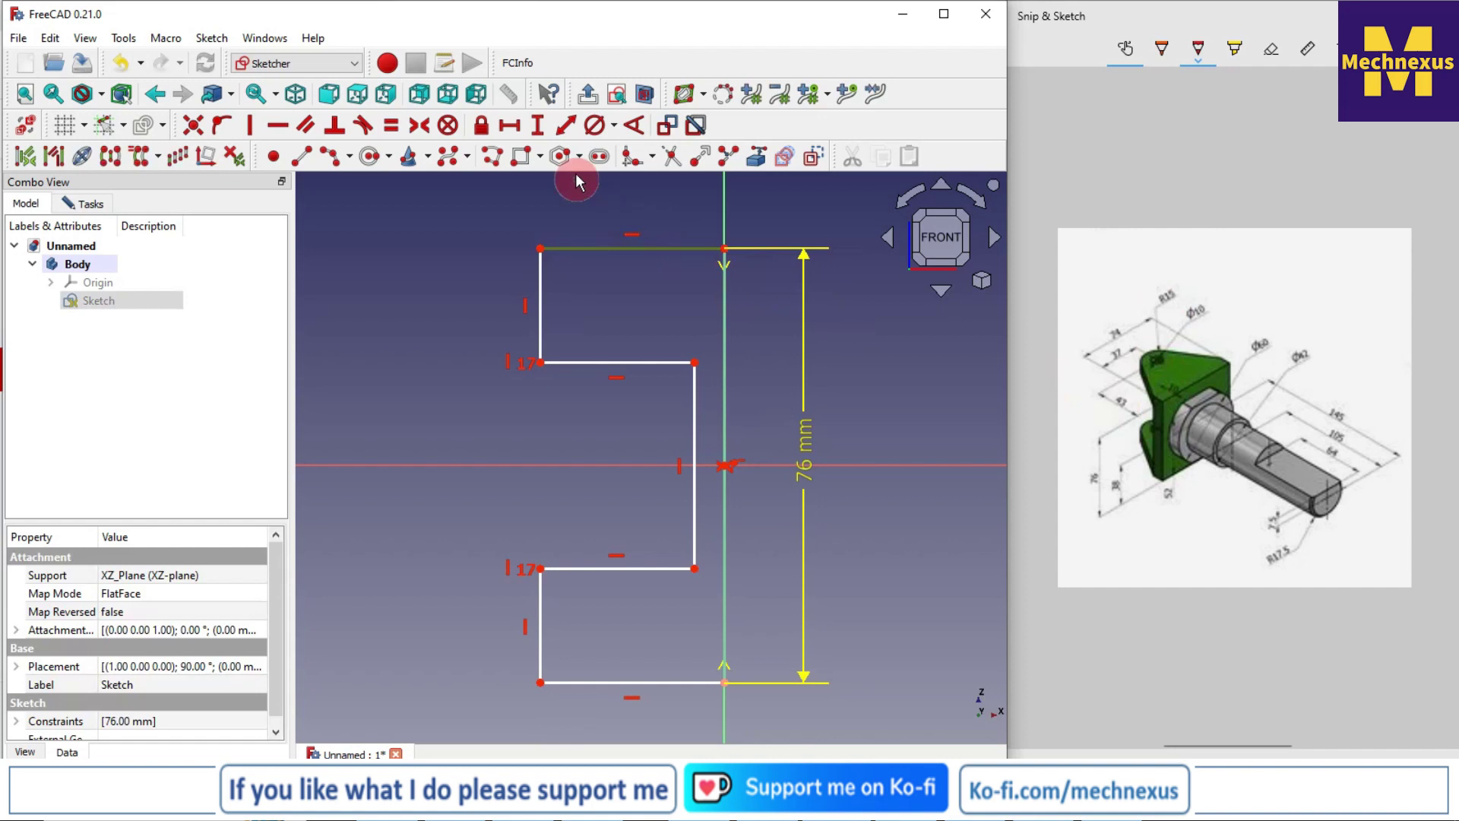
left_click(509, 124)
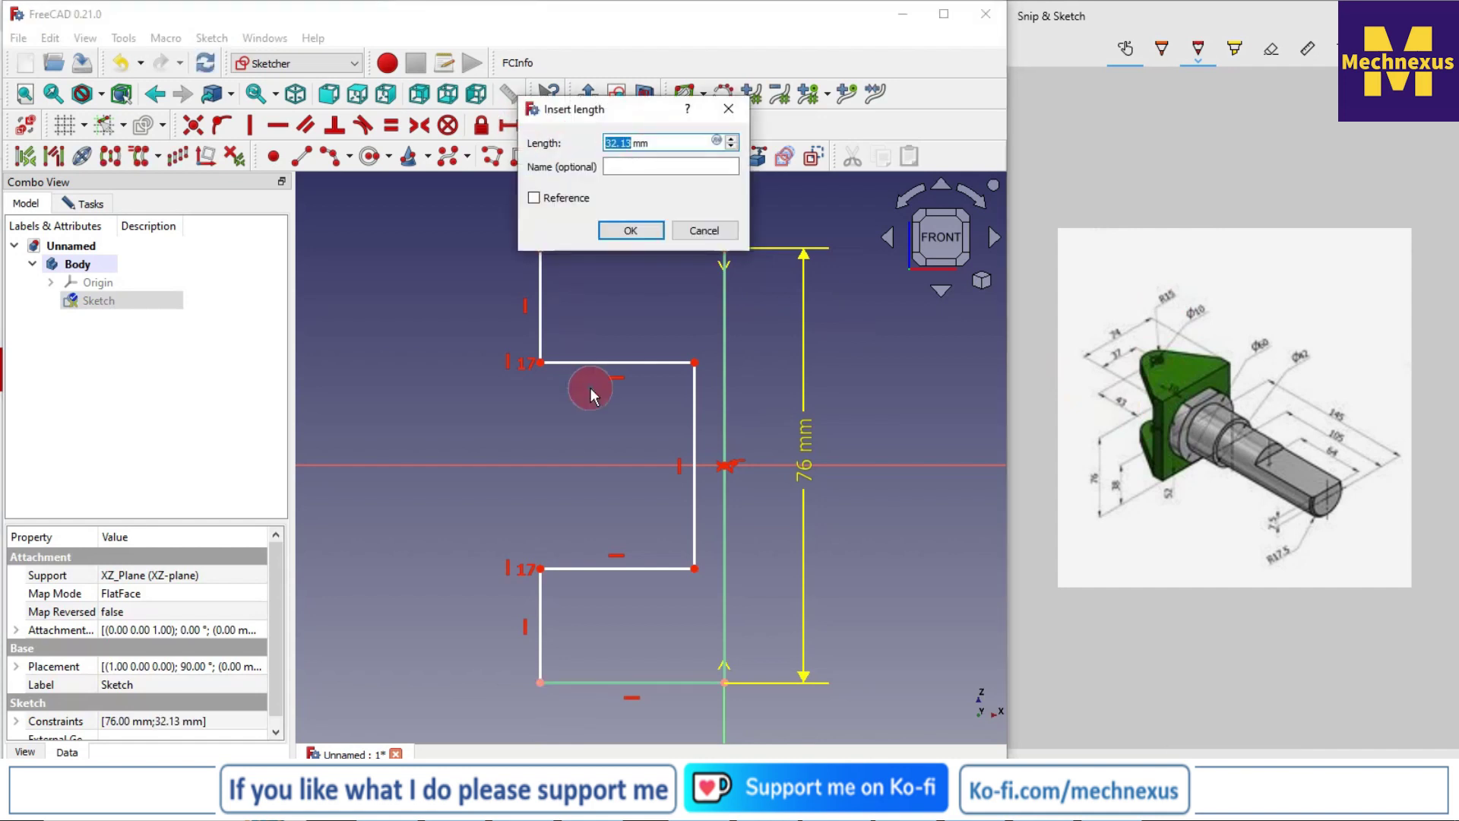
type("43+15")
key("Return")
scroll(590, 392, "down", 2)
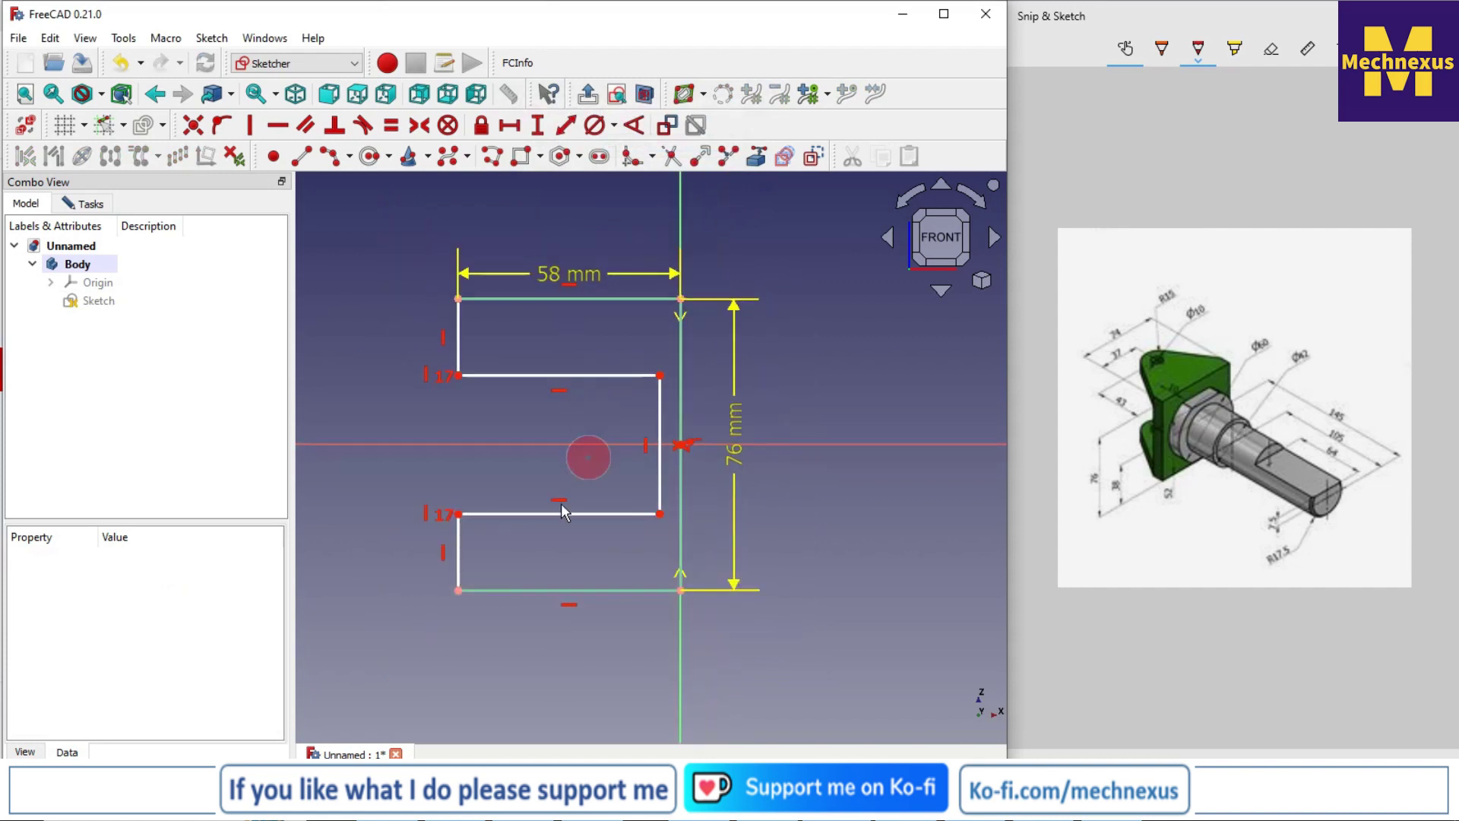
scroll(472, 450, "up", 1)
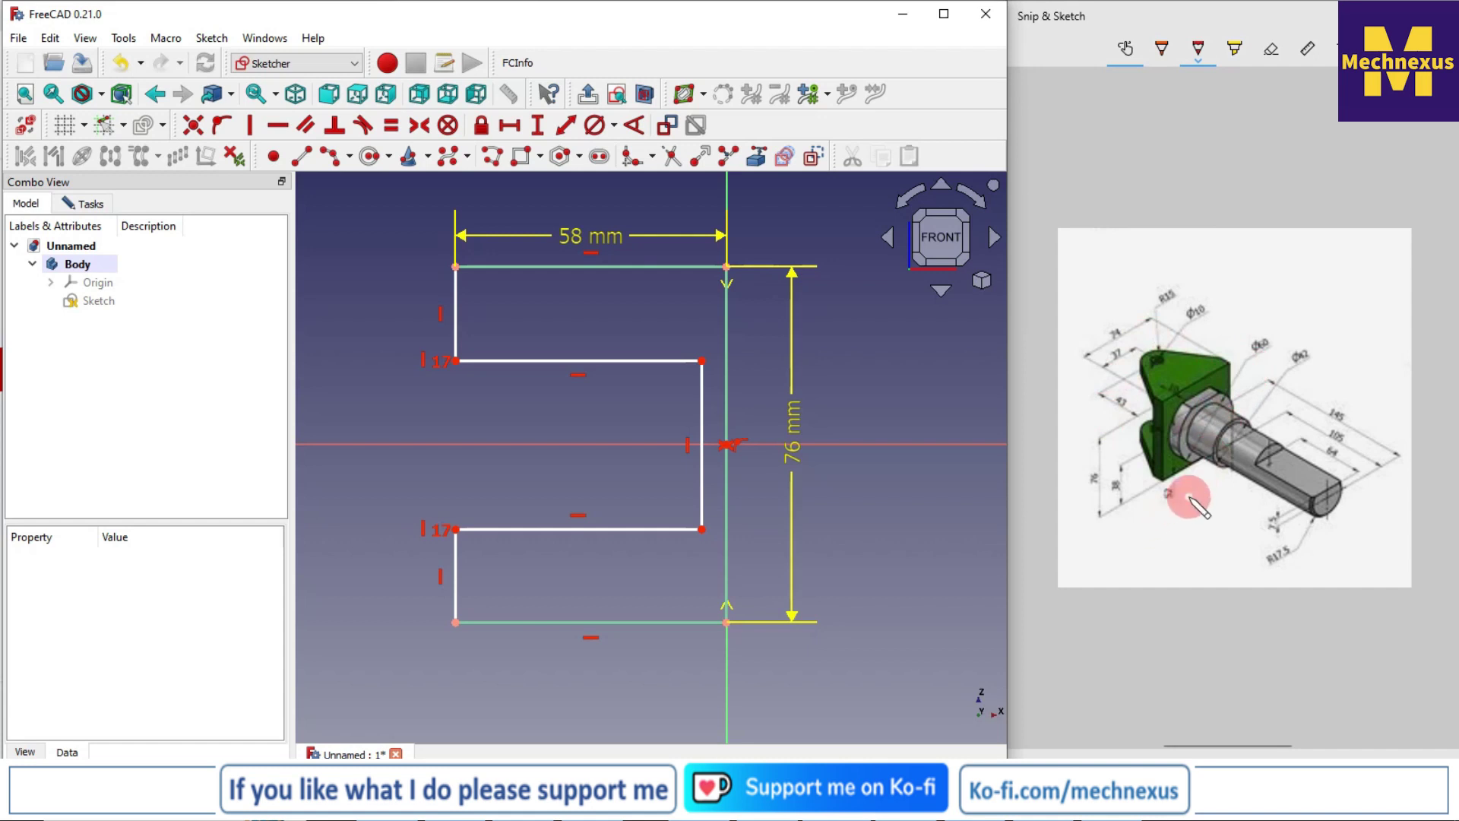
Step: Set the thickness of the lower flange to 10 mm with a vertical dimension on its end edge
left_click(1151, 417)
scroll(1151, 426, "up", 2, "ctrl")
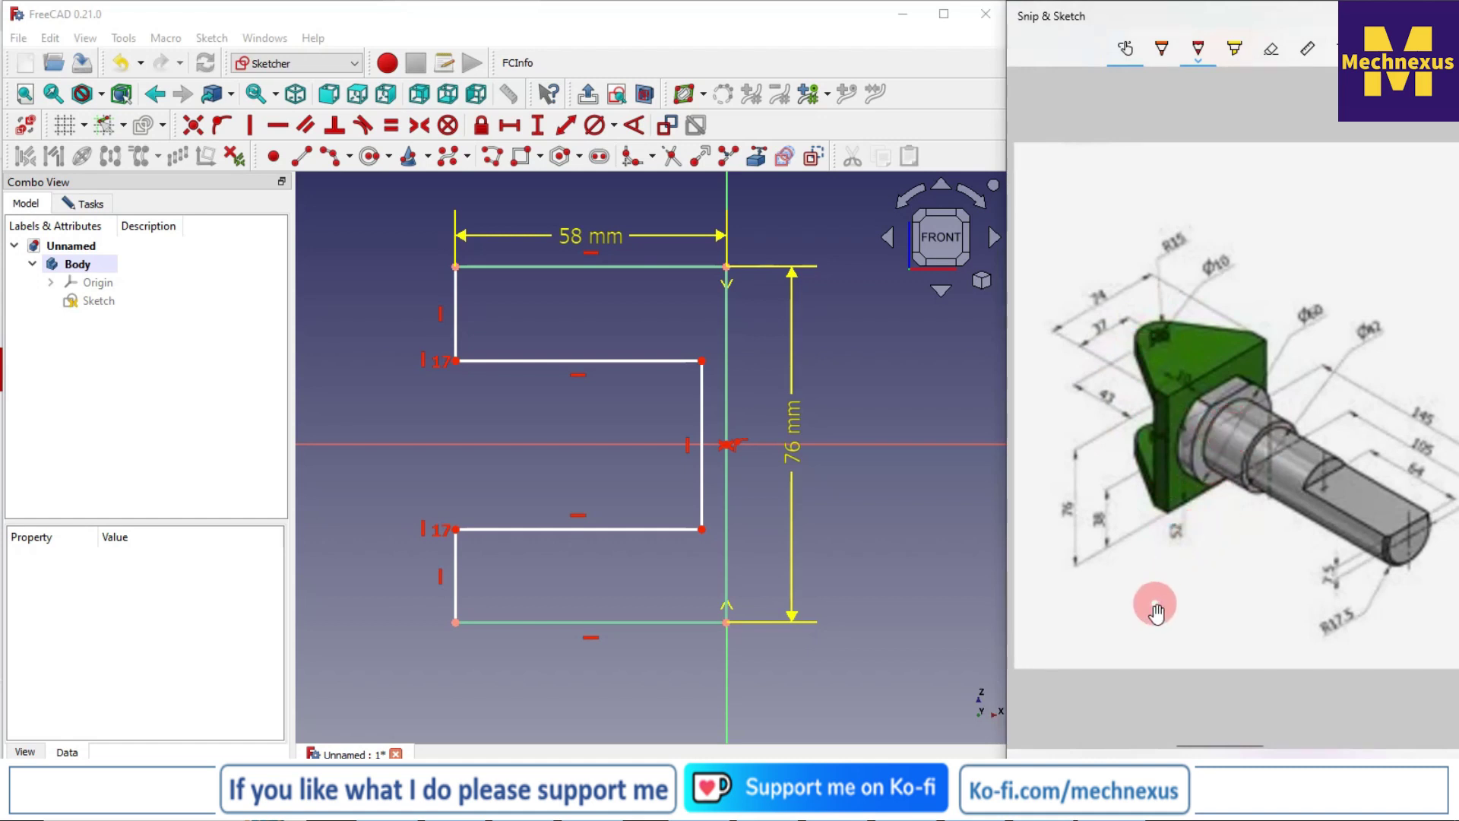
scroll(1153, 601, "down", 1, "ctrl")
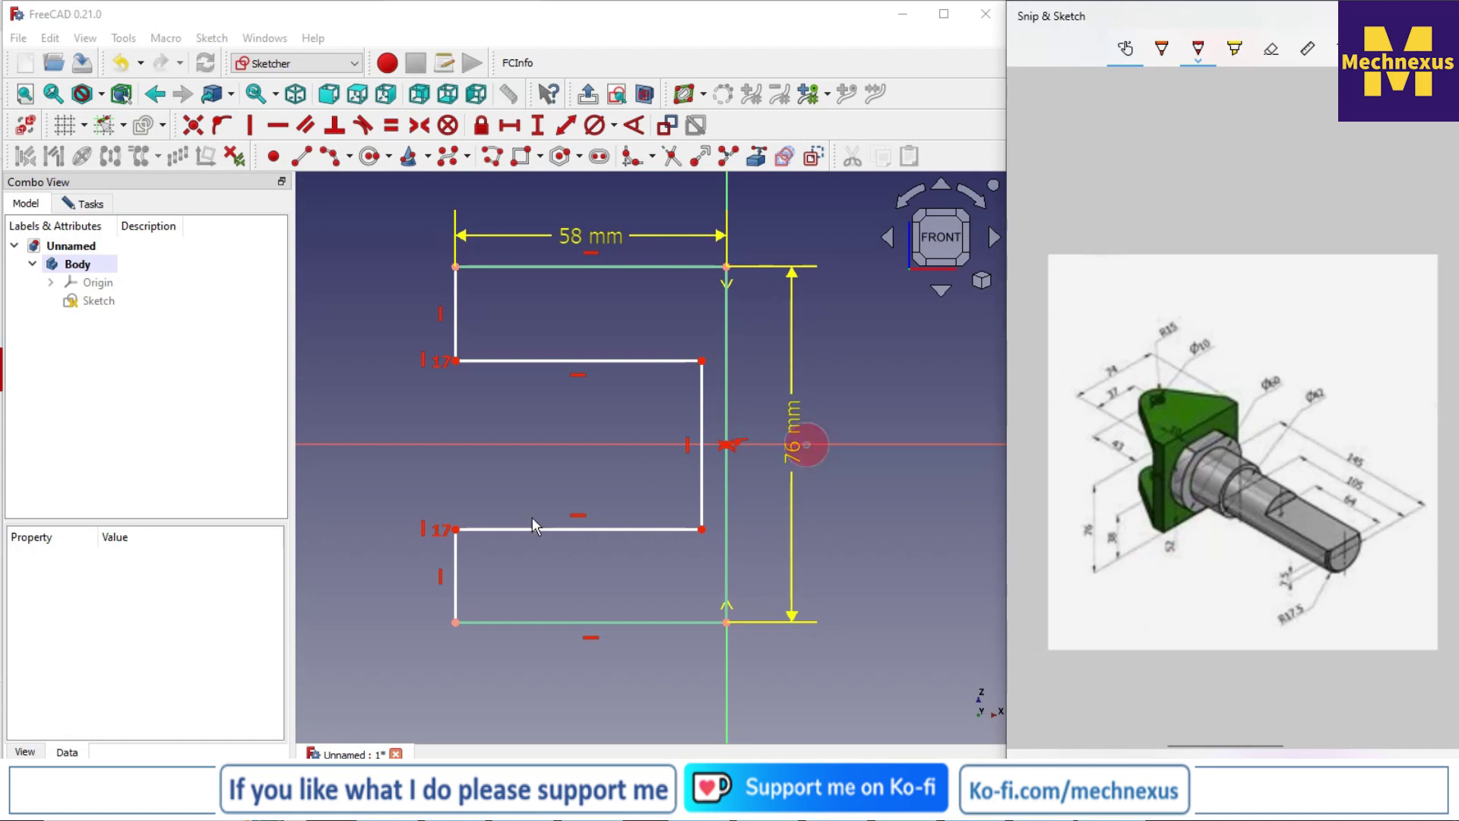
left_click(454, 586)
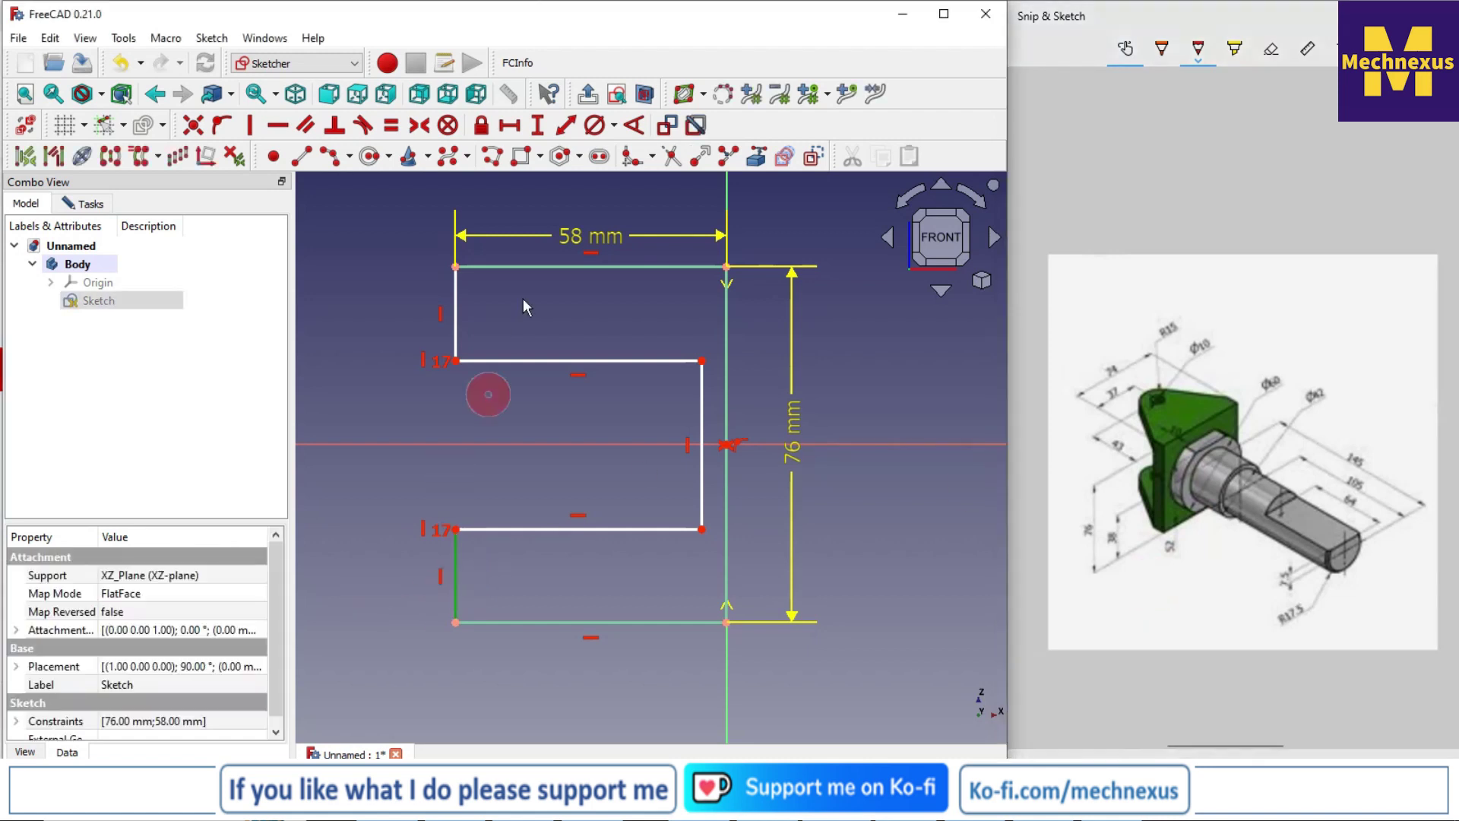
left_click(537, 124)
type("10")
key("Return")
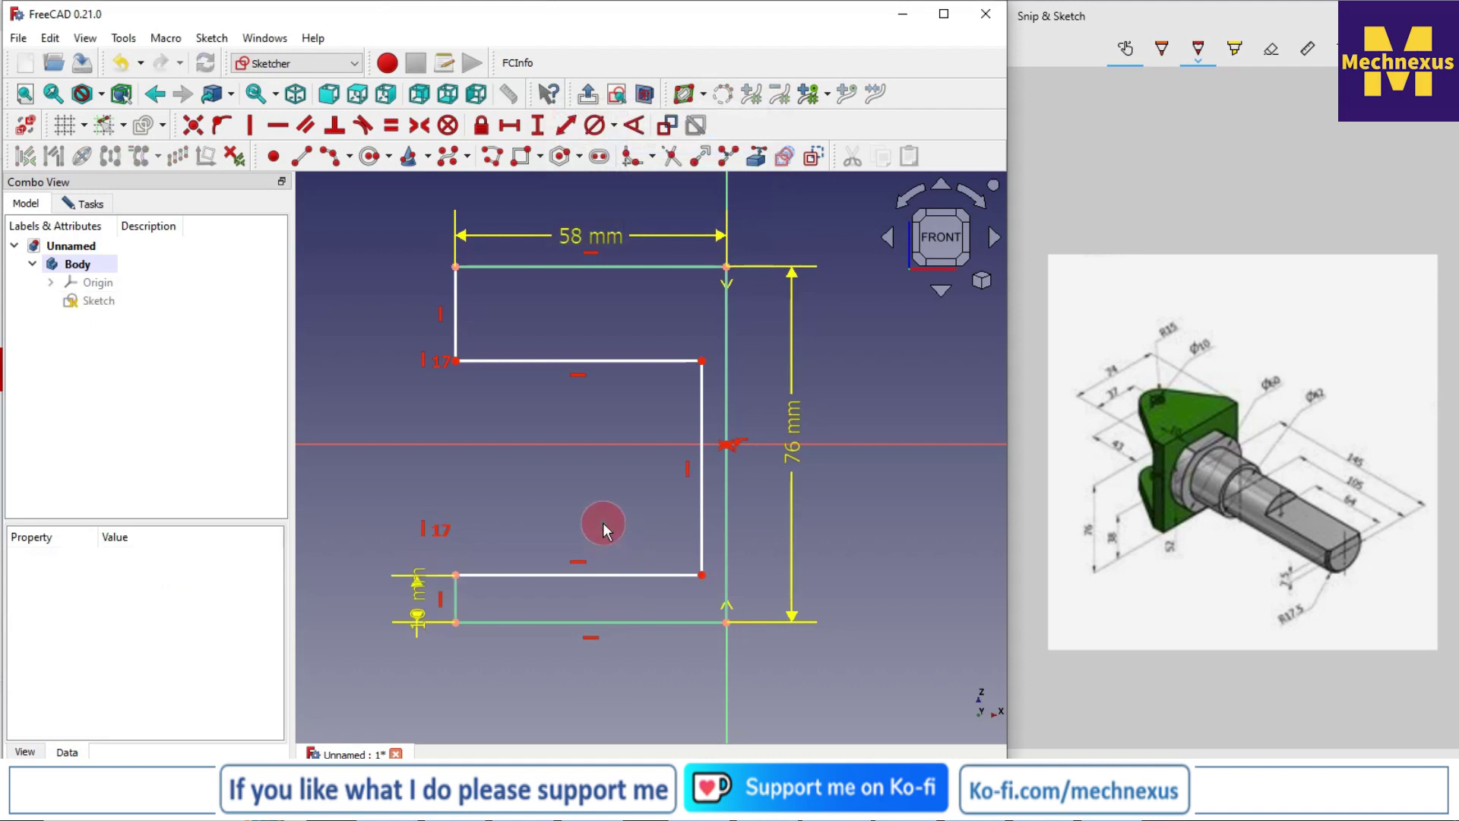
Step: Make the end edges of the upper and lower flanges equal in length
left_click(456, 602)
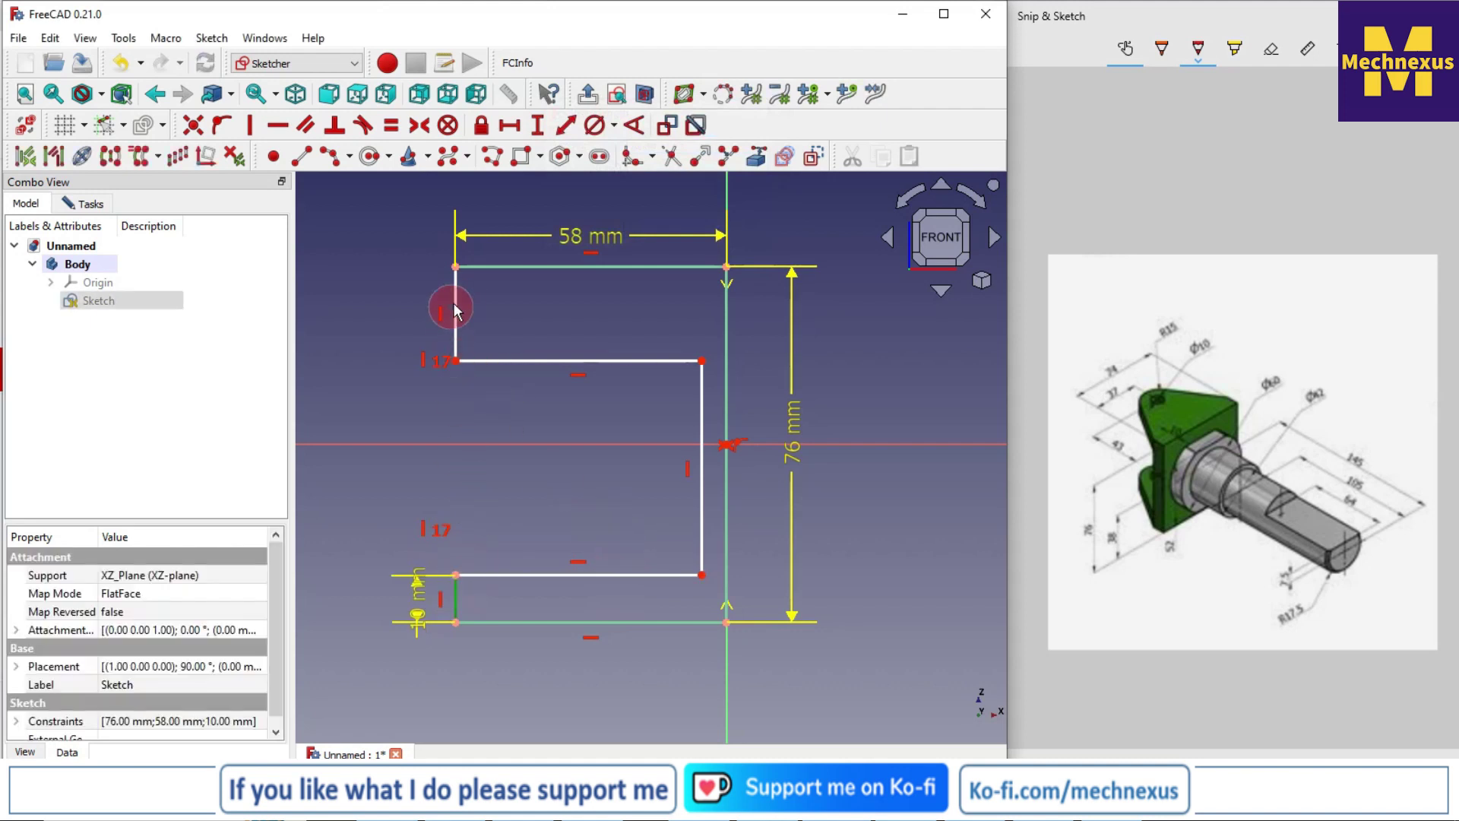
left_click(391, 125)
left_click(544, 397)
Step: Set the web thickness between the inner and outer vertical edges to 10 mm and place the dimension inside the profile
left_click(701, 314)
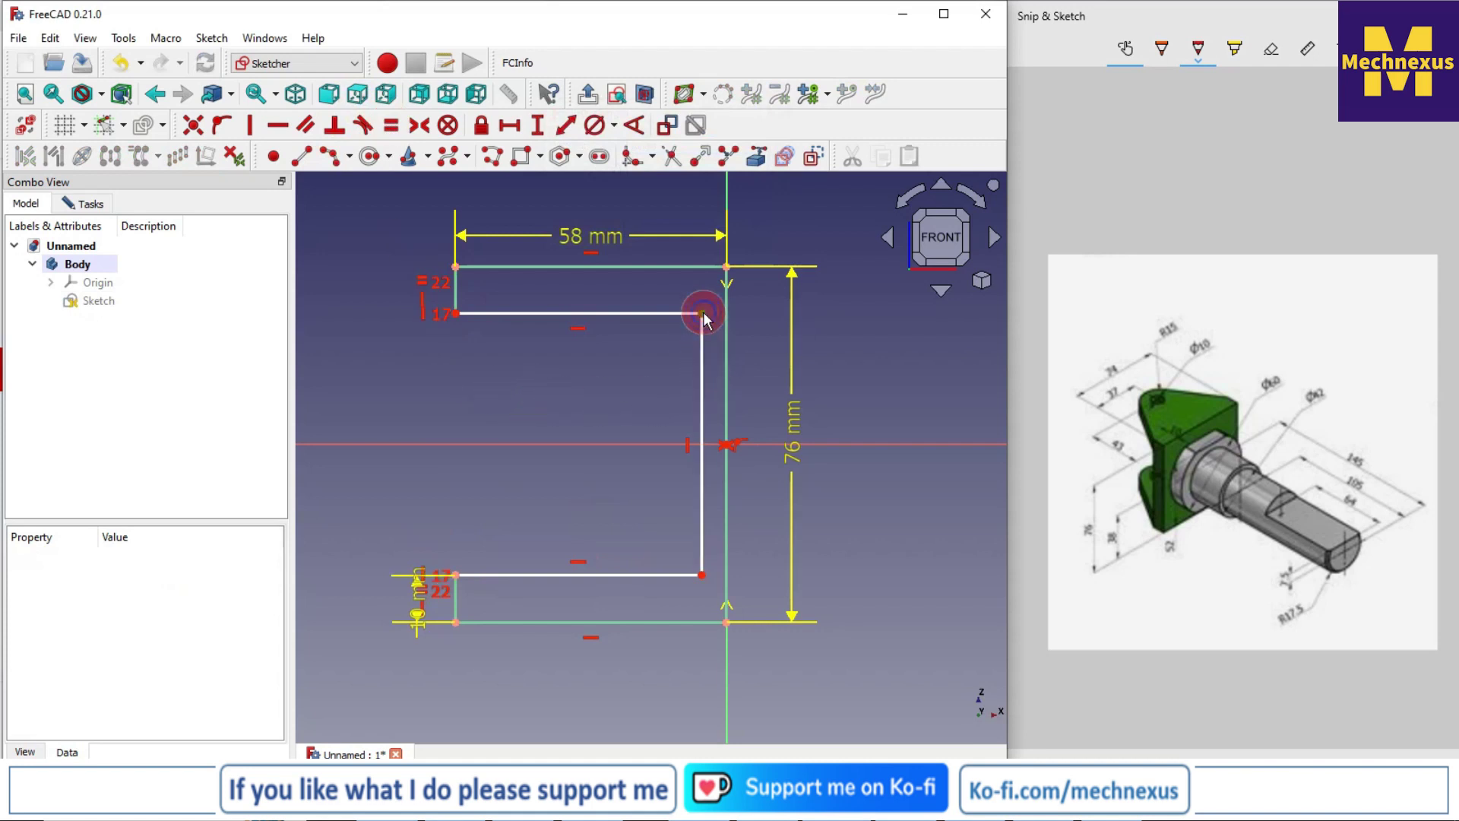
left_click(727, 267)
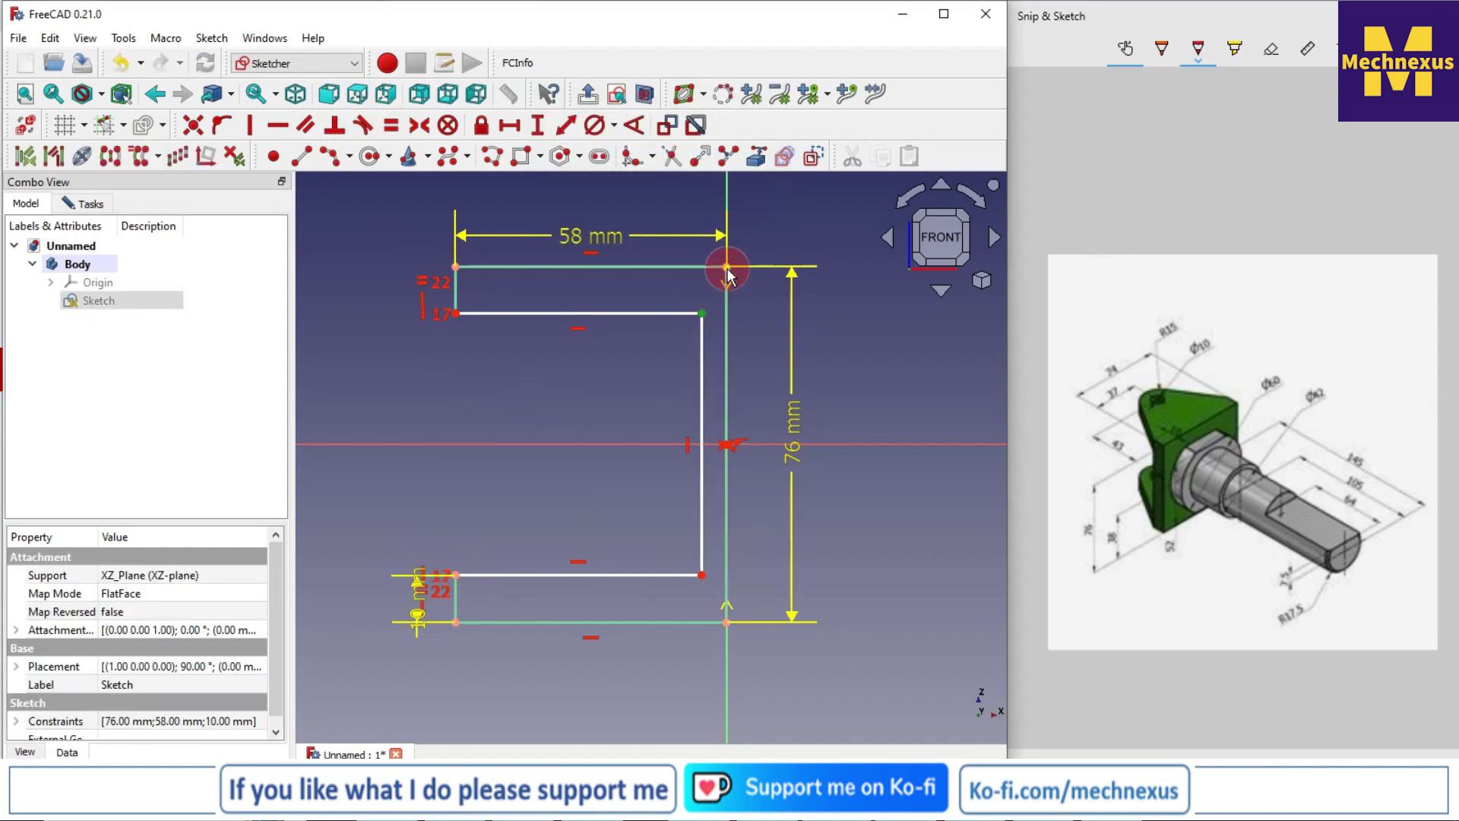
left_click(512, 130)
type("10")
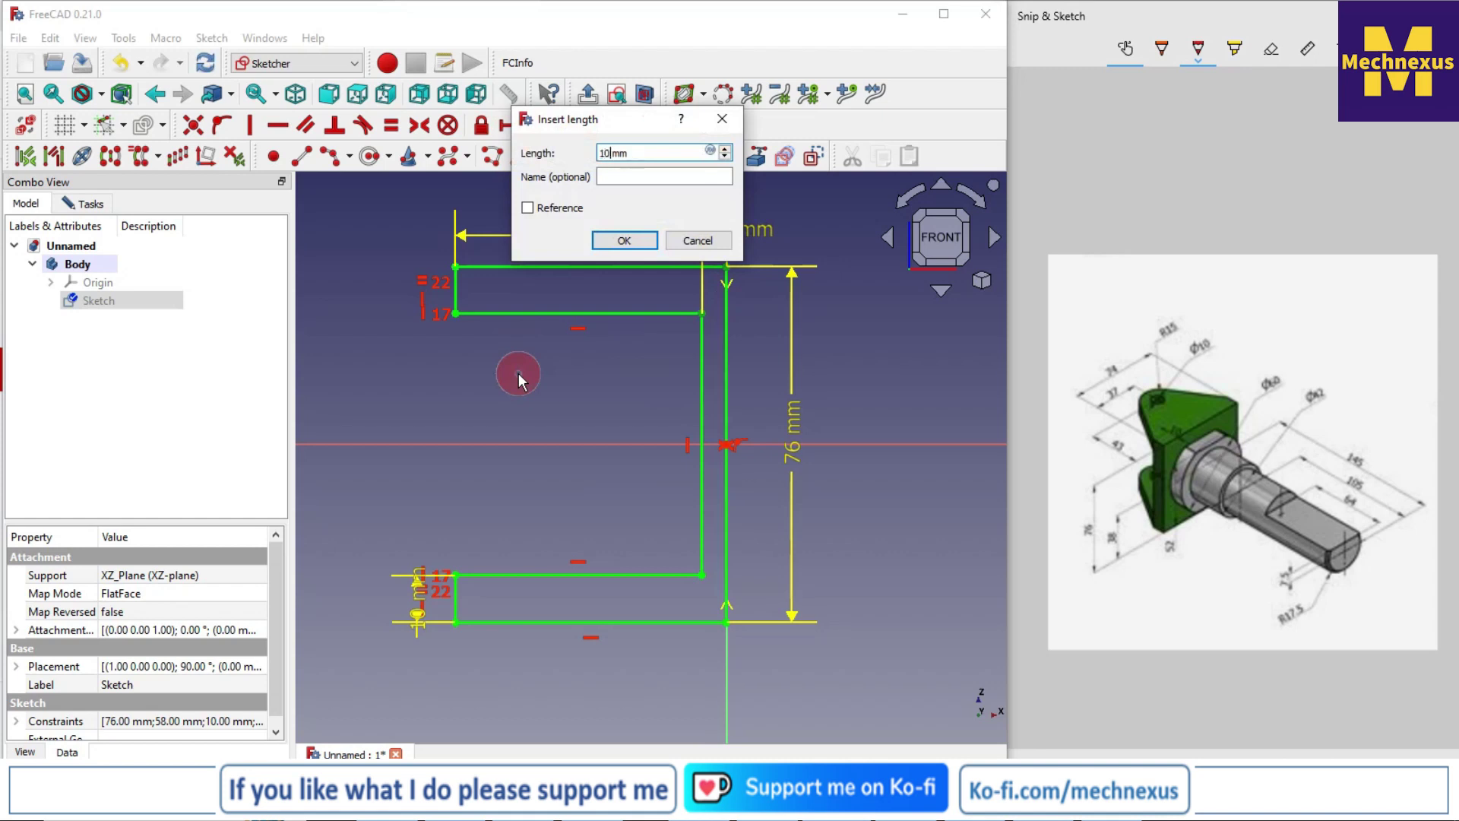
key("Return")
left_click_drag(693, 228, 591, 374)
scroll(545, 439, "down", 3)
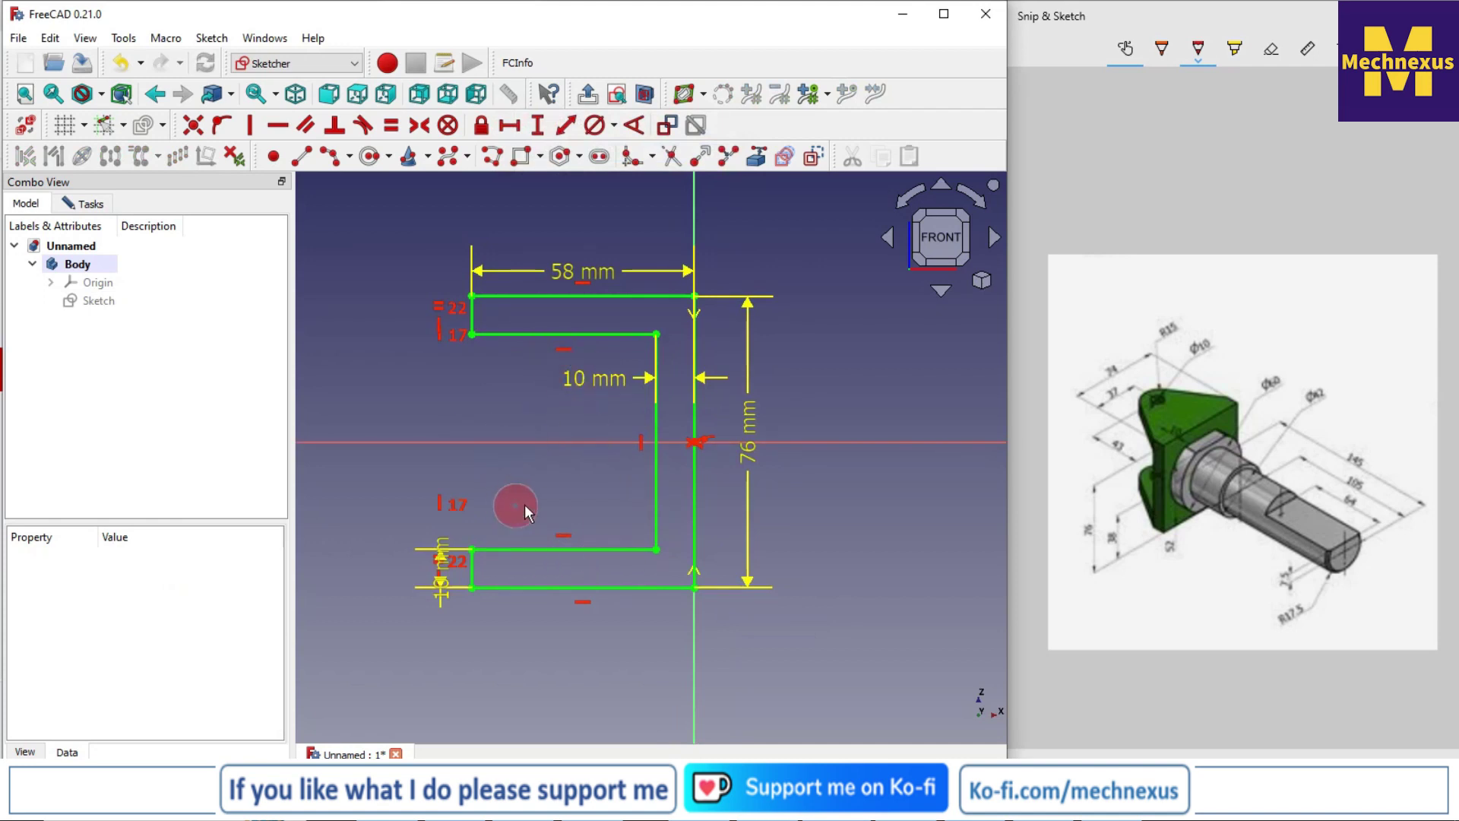
Step: Close the sketch and pad the C-shaped profile by 74 mm
left_click(83, 203)
left_click(135, 249)
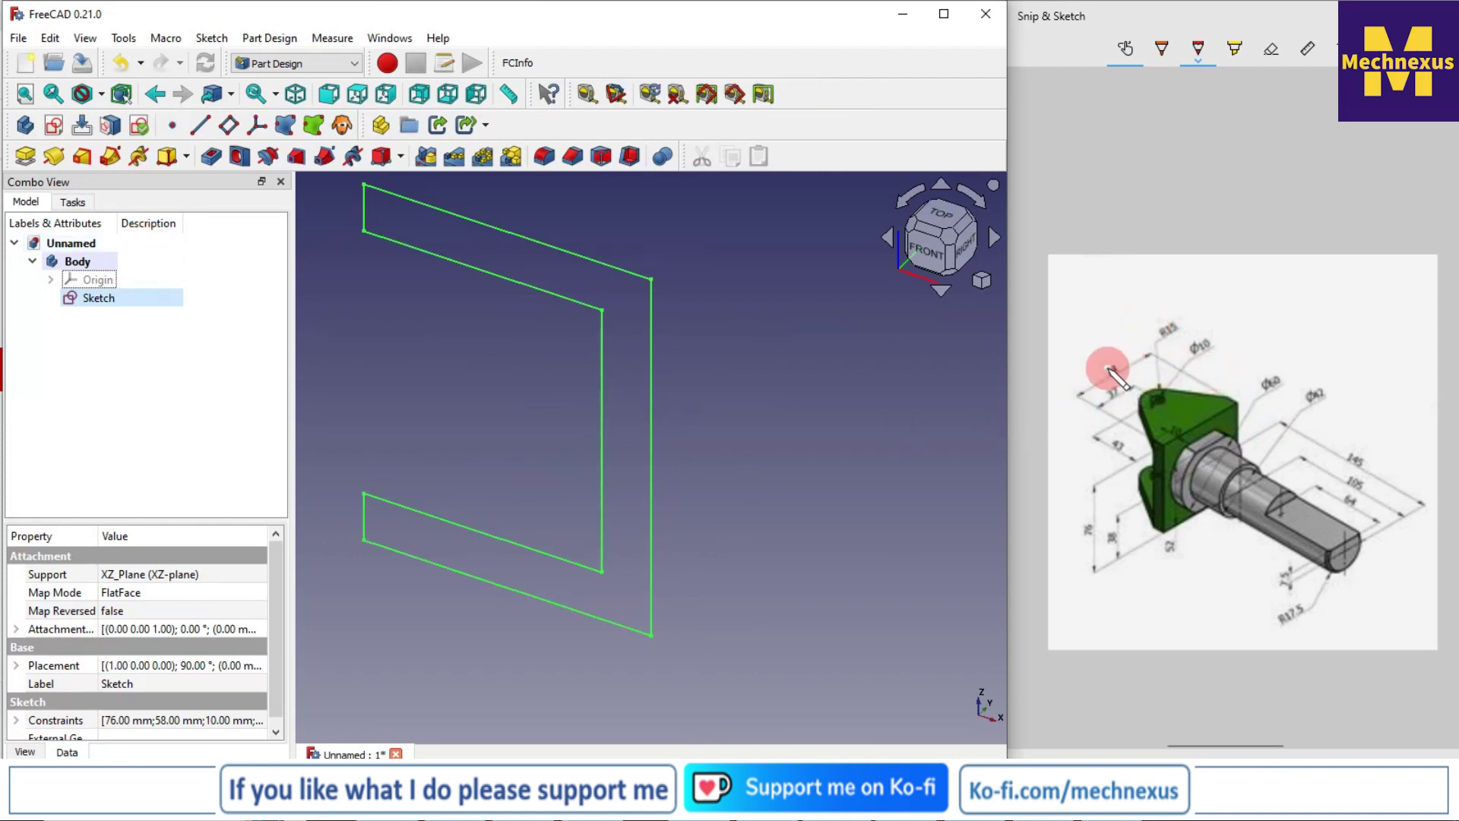
scroll(595, 502, "down", 3)
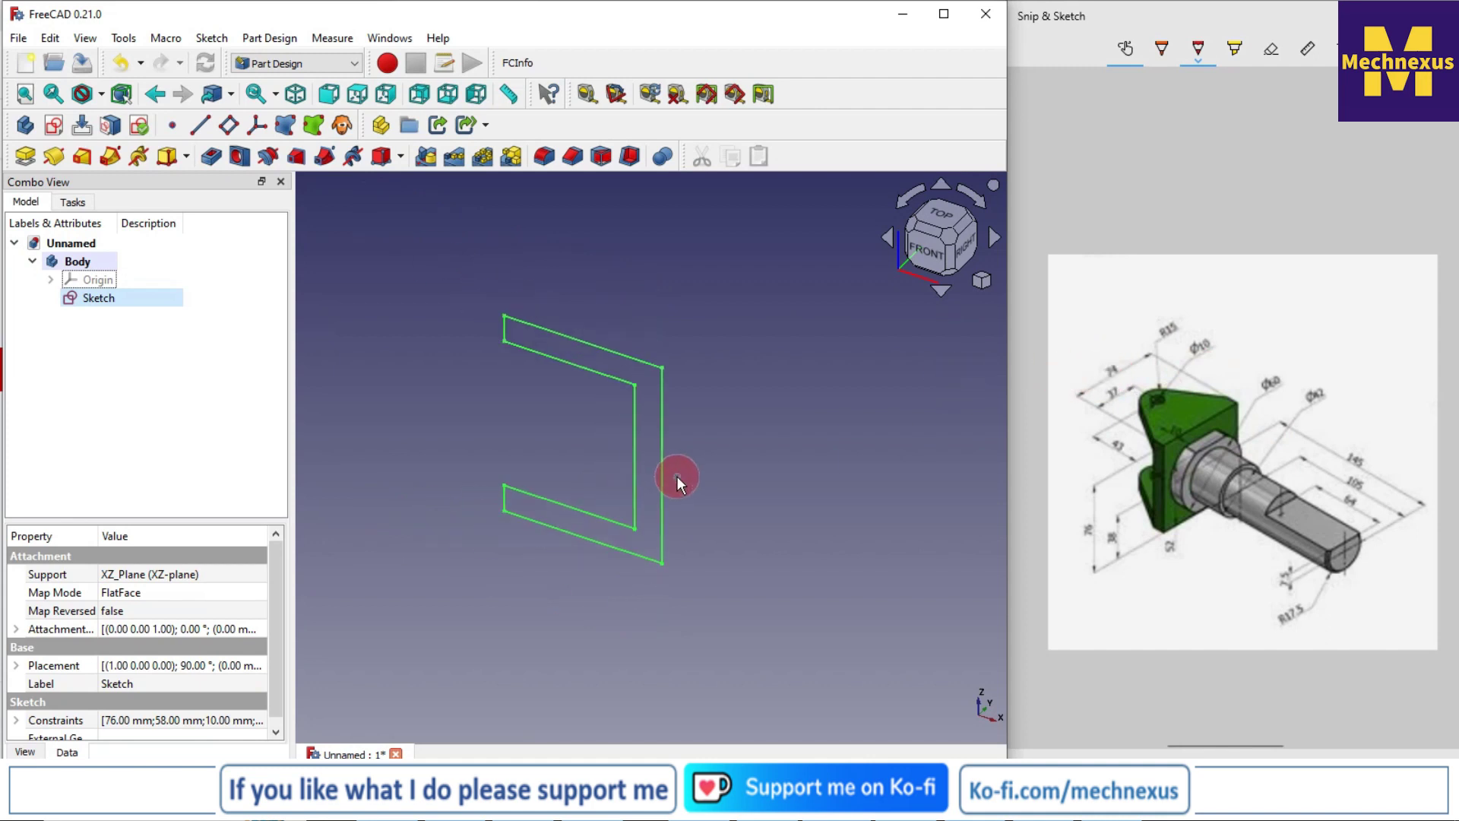
left_click(99, 297)
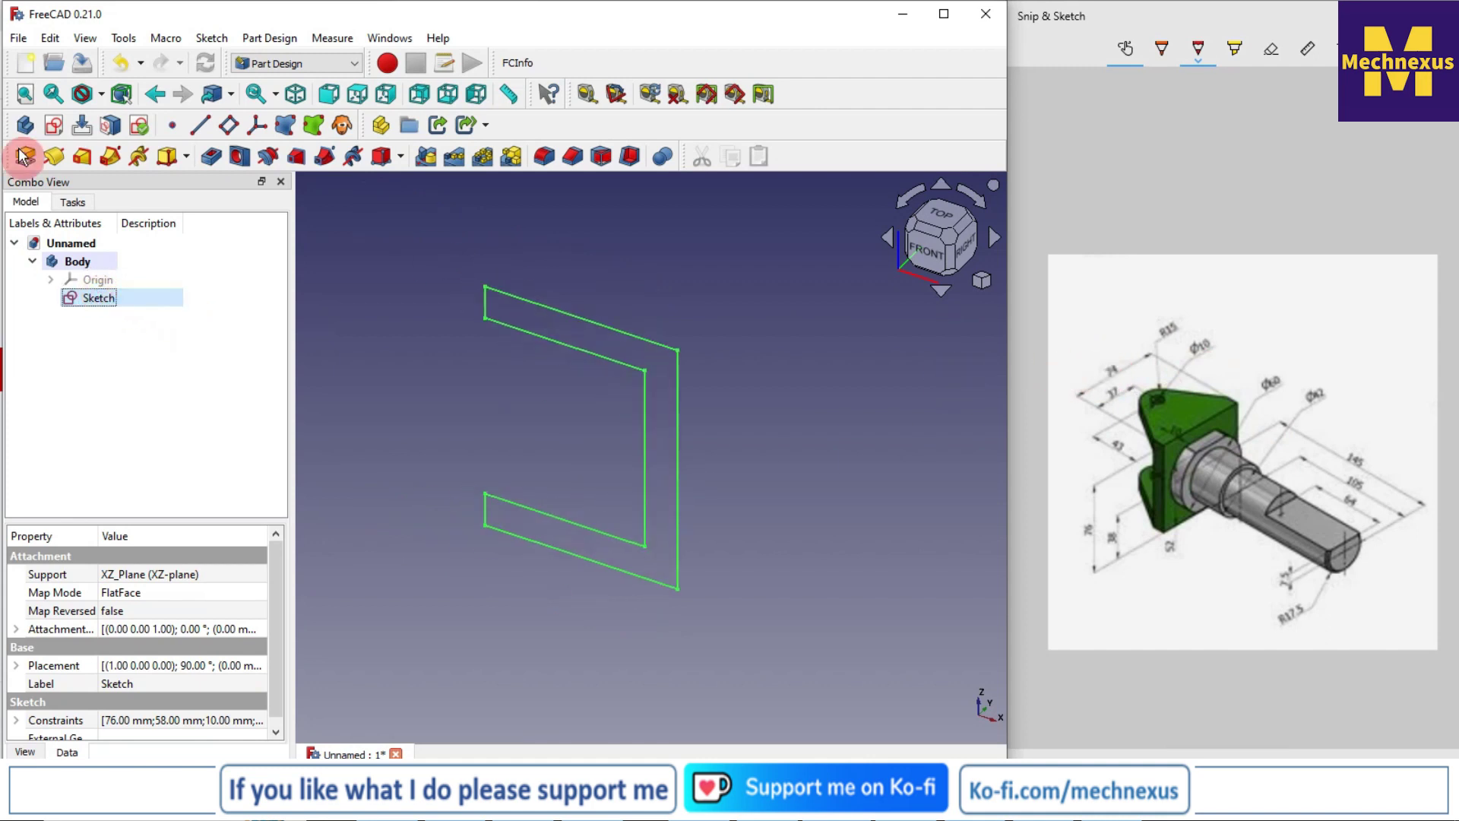
left_click(26, 155)
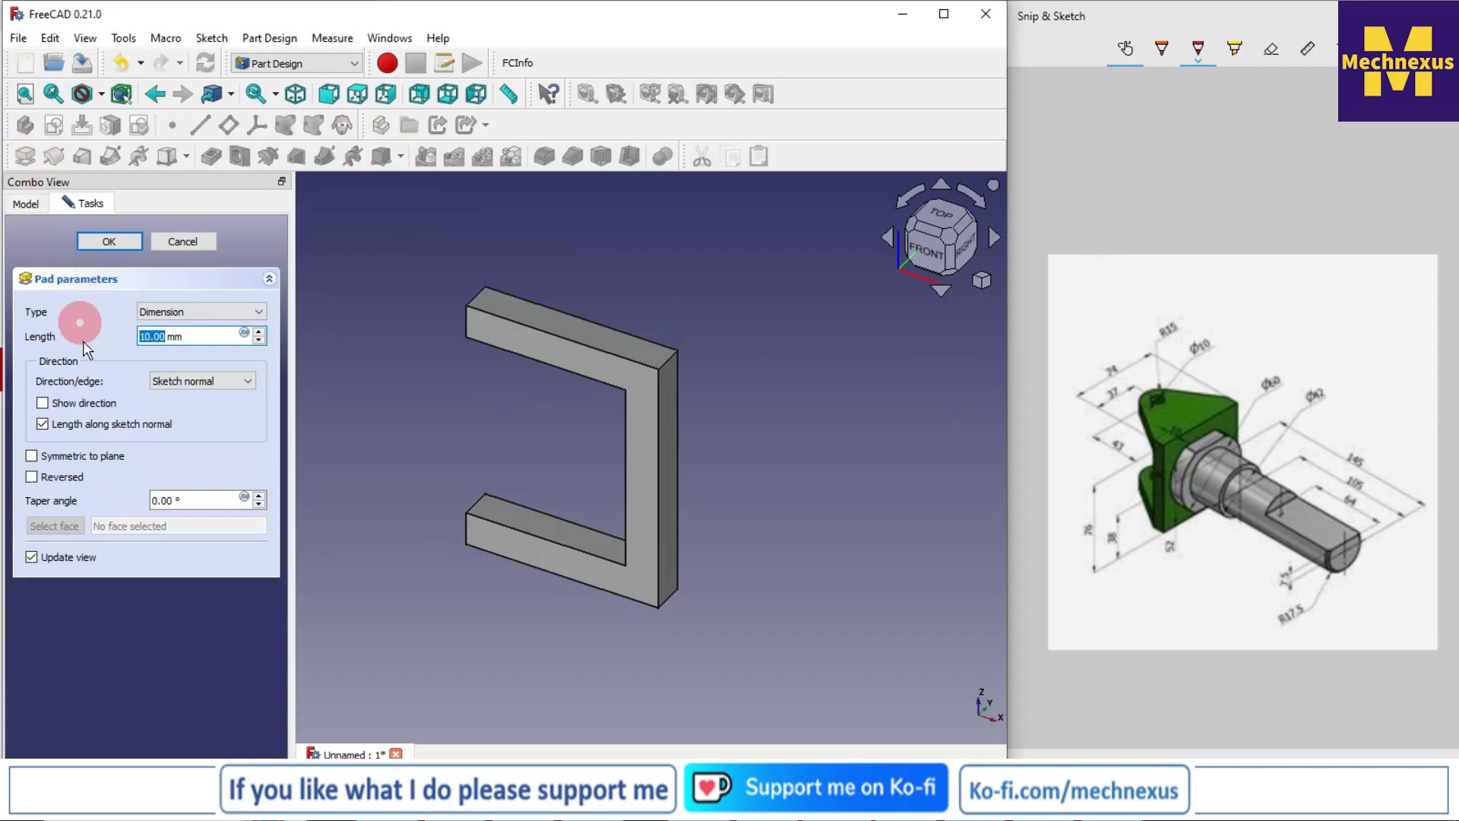
type("64")
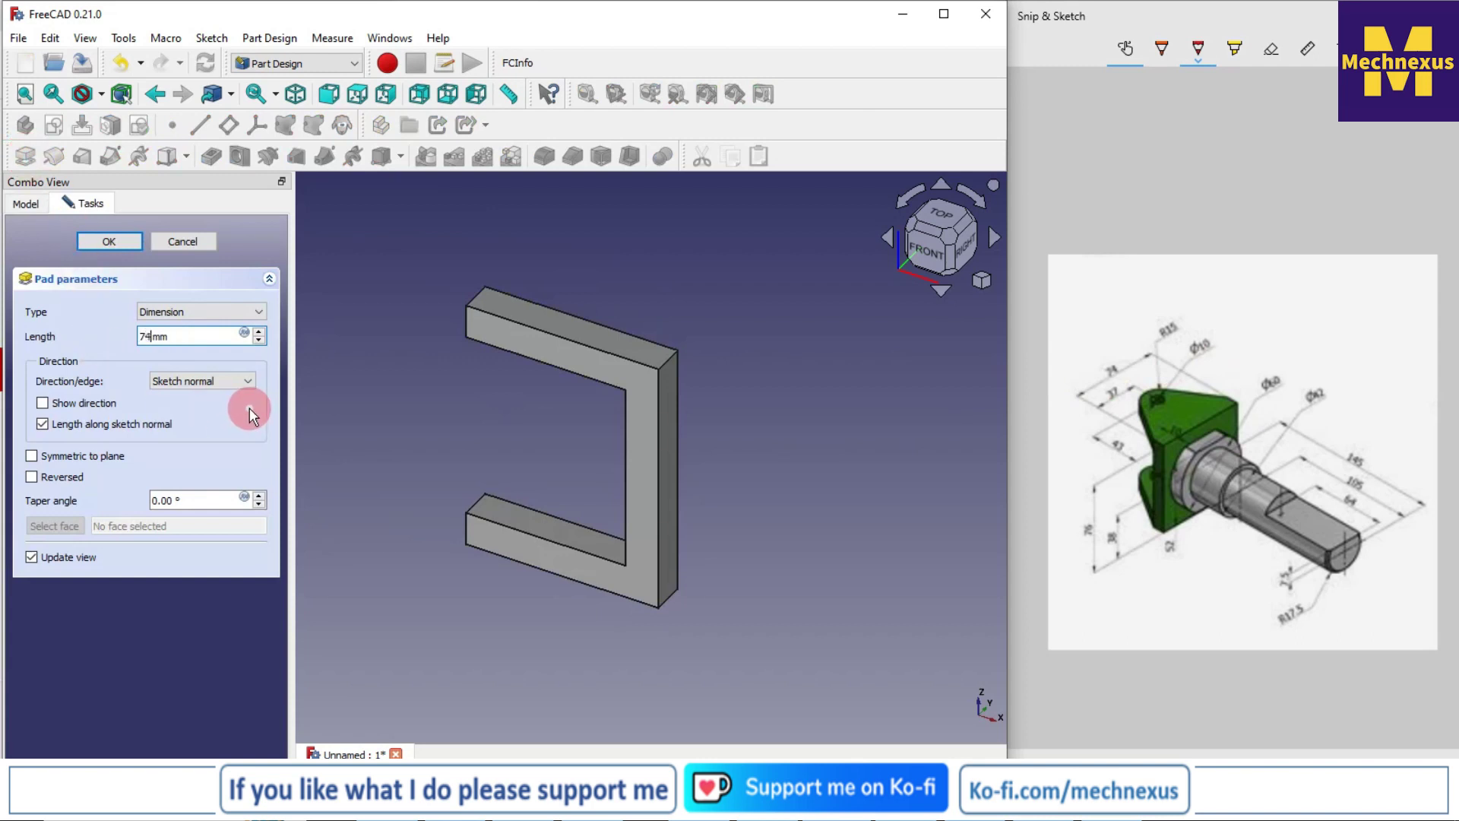
key("Return")
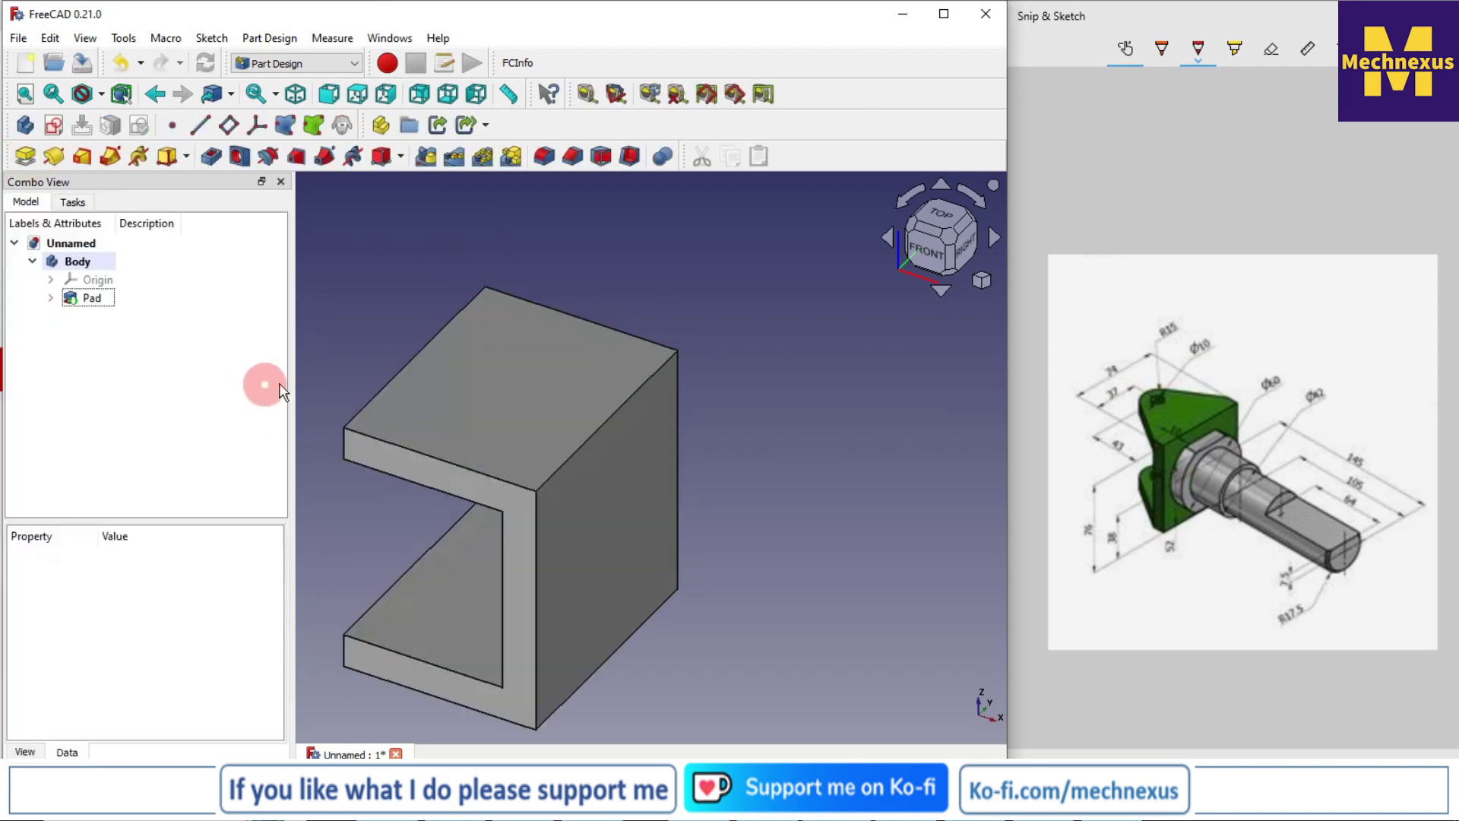
Step: Edit the pad so that it extends symmetrically to the sketch plane
right_click(82, 297)
left_click(133, 310)
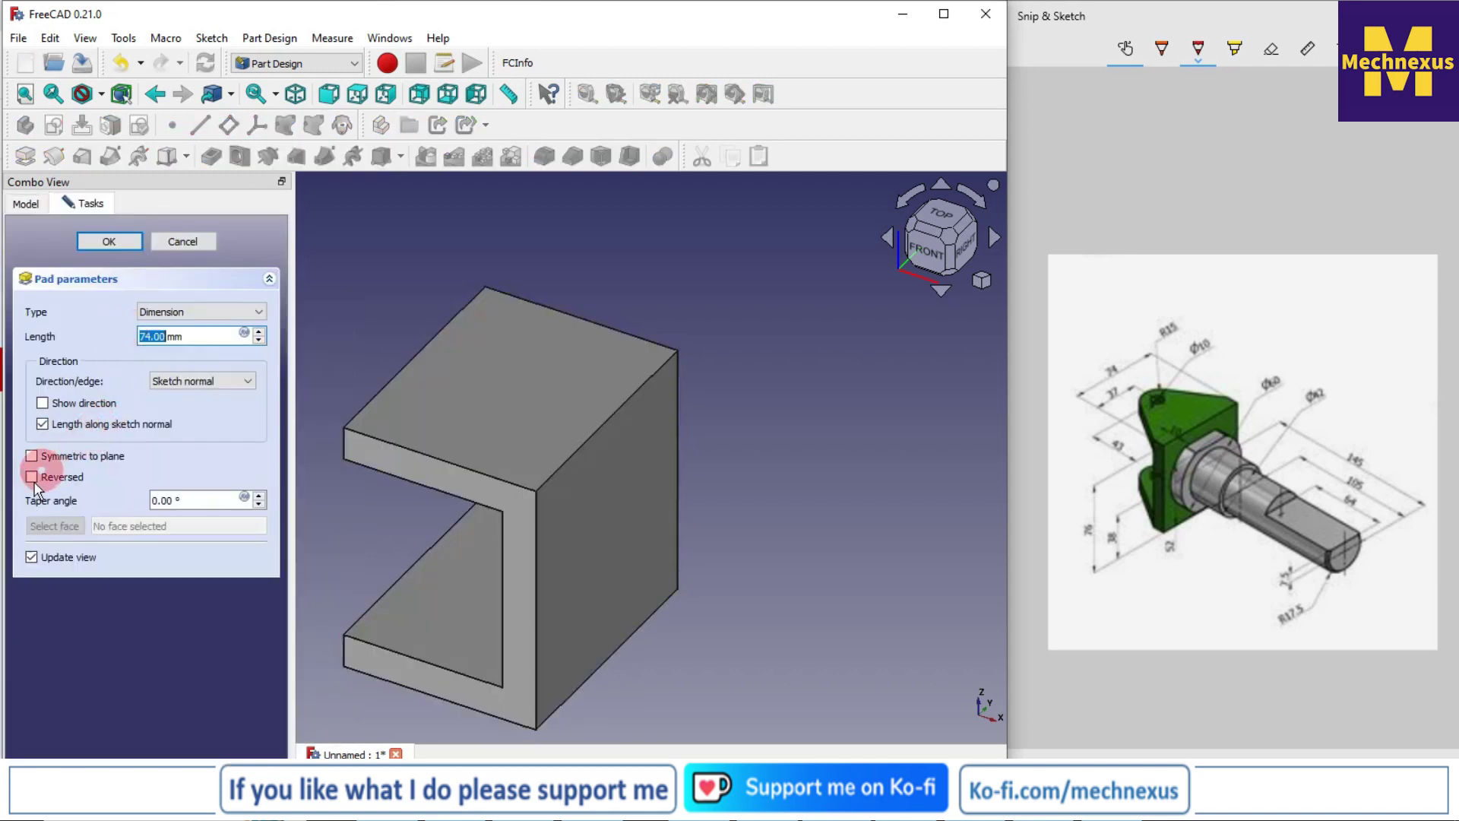
left_click(31, 456)
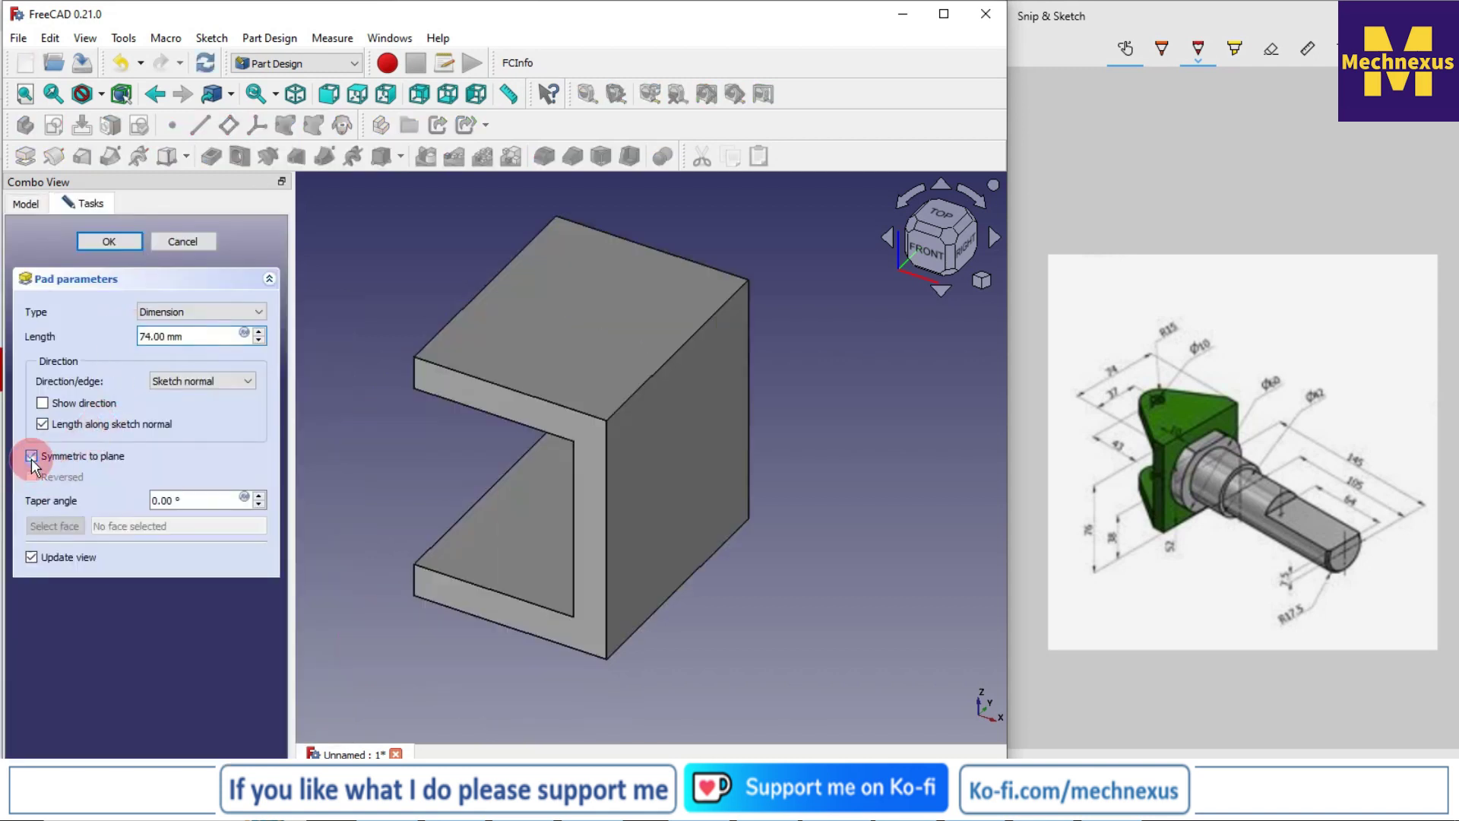
left_click(109, 241)
left_click(815, 562)
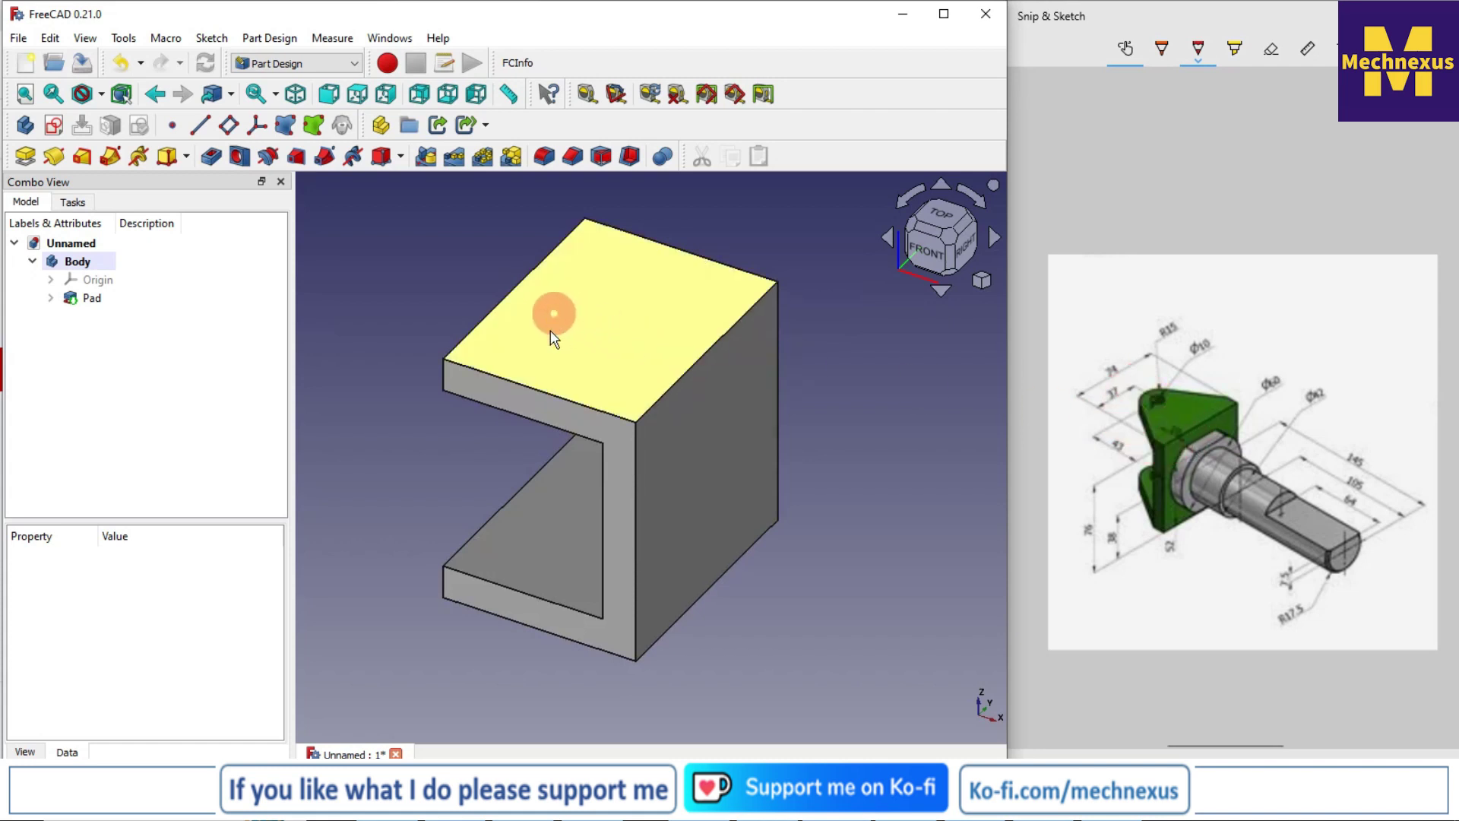
Step: Start a new sketch on the upper flange's outer face and orient the view to the top
left_click(616, 342)
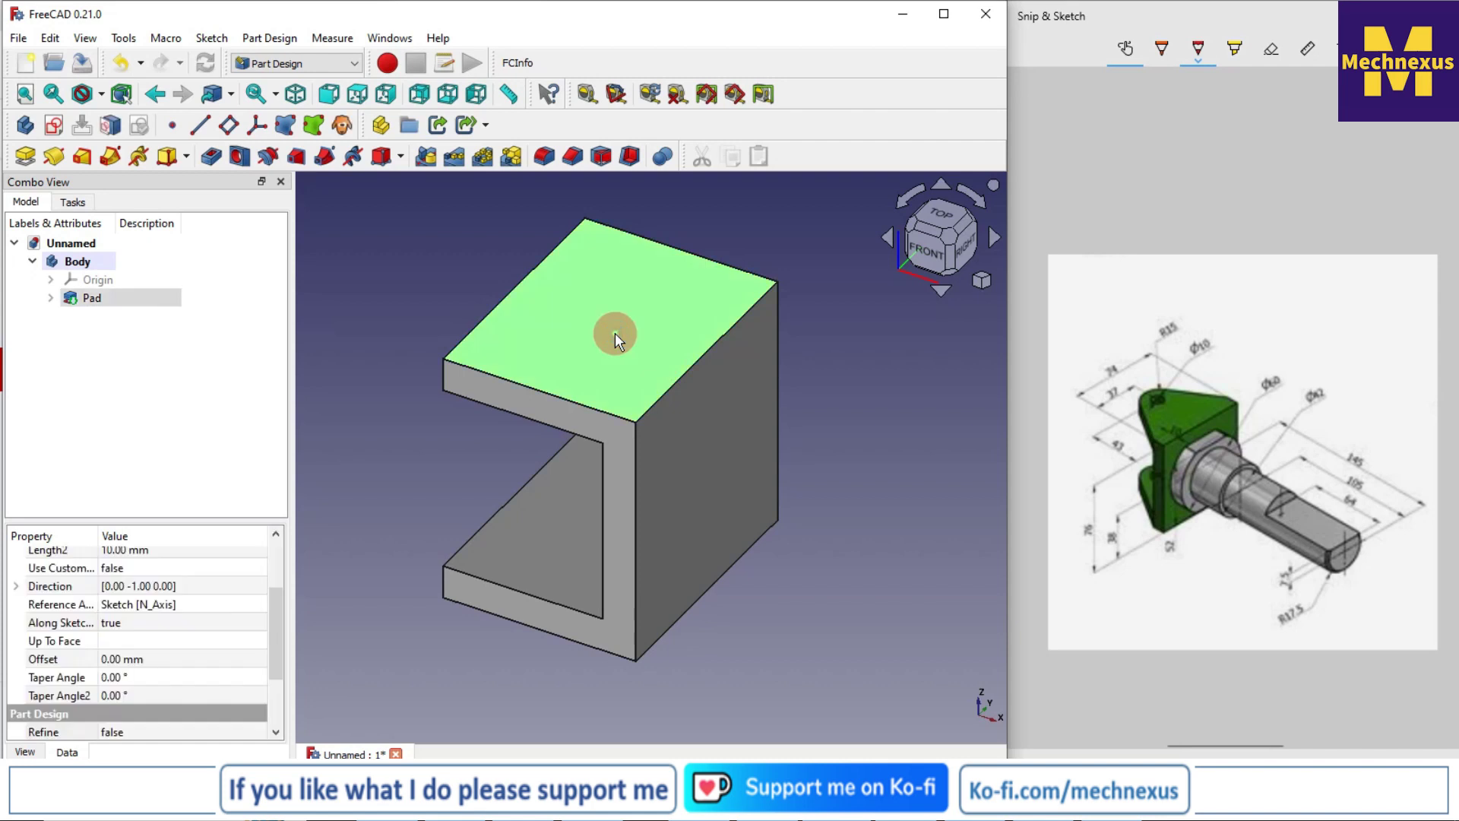
left_click(53, 126)
left_click(983, 280)
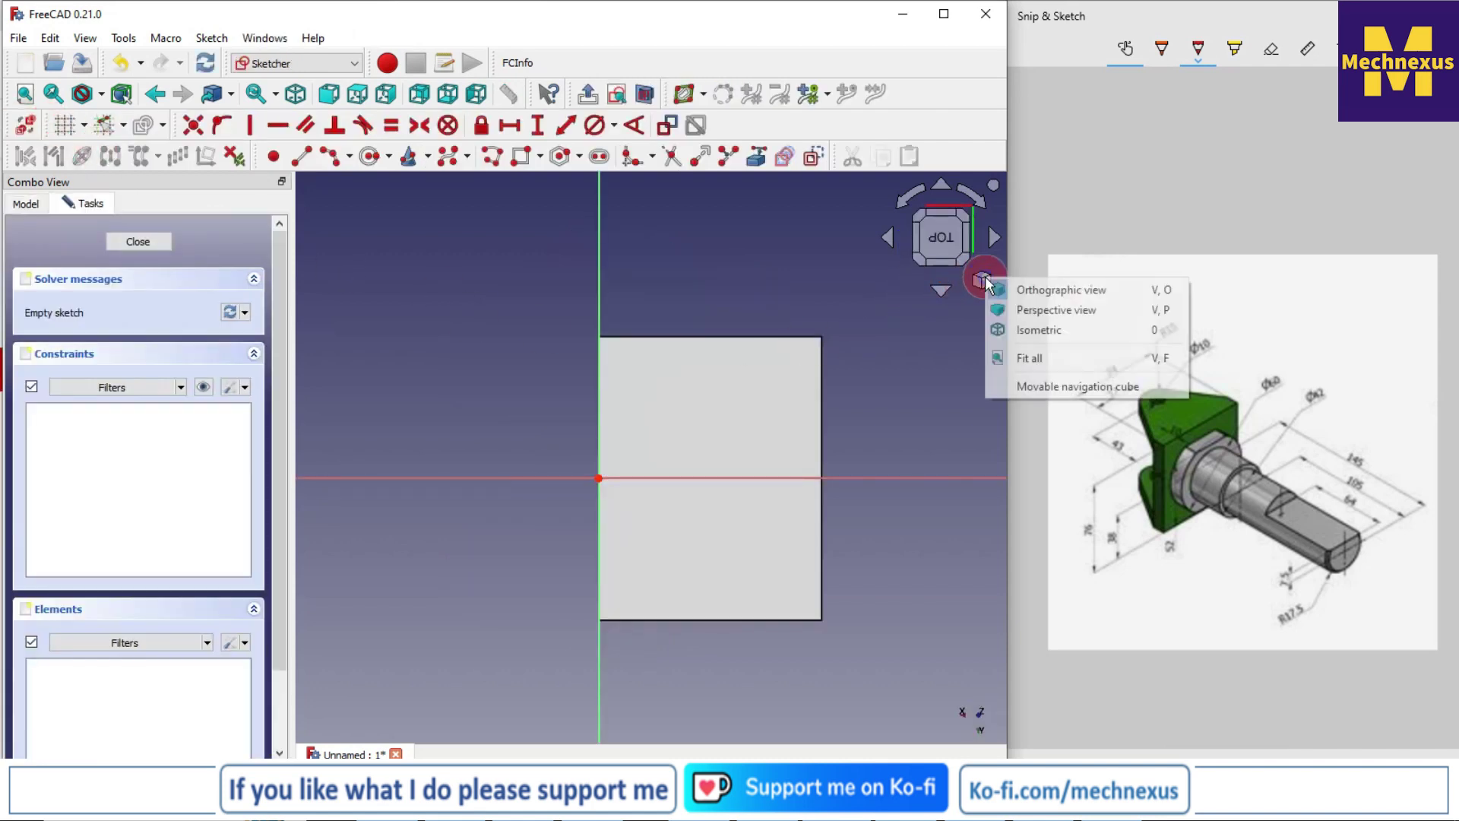
left_click(1044, 335)
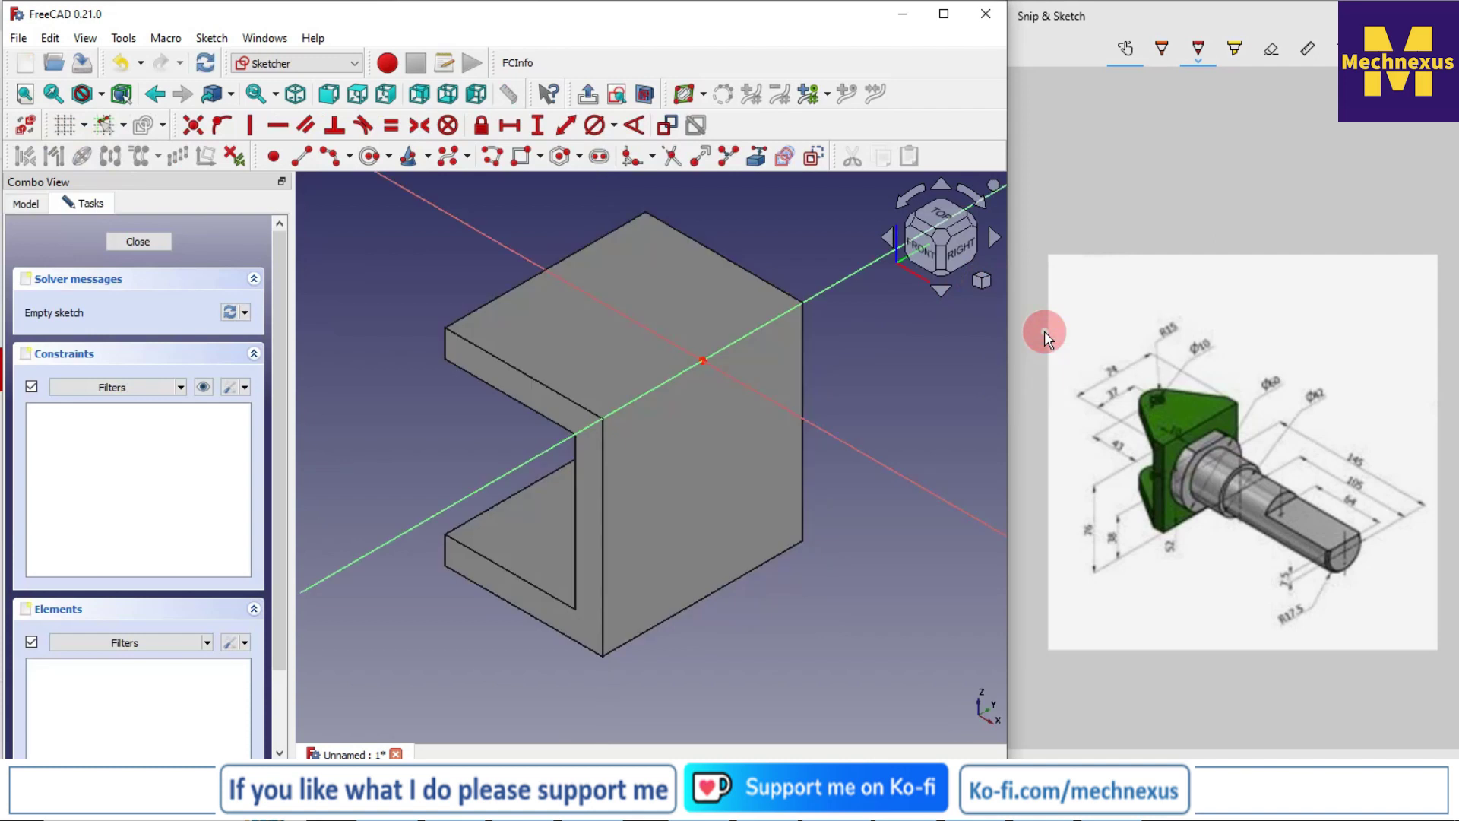
left_click(943, 222)
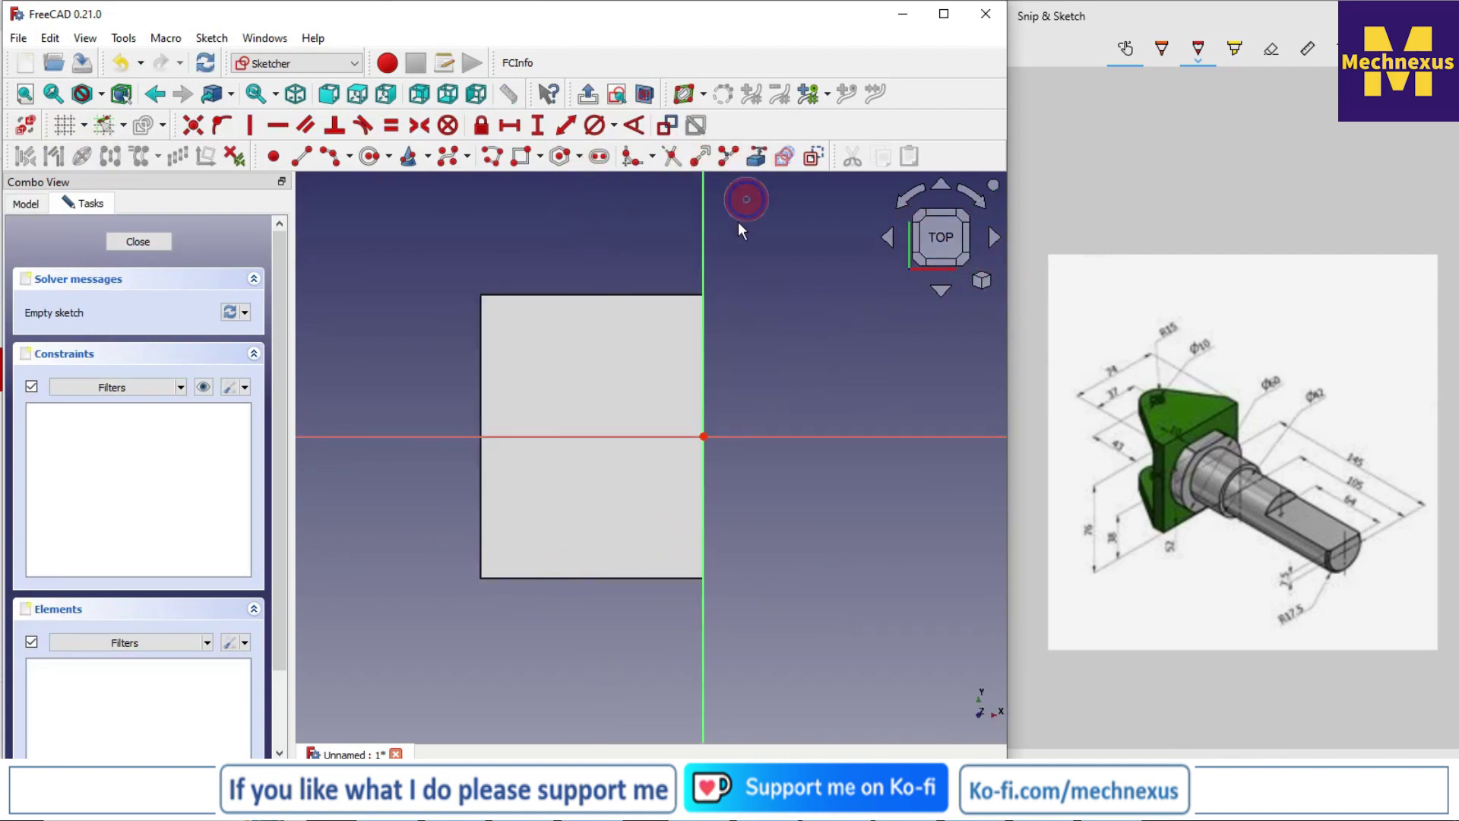
Step: Project the face's two horizontal edges and its free vertical end edge as external geometry
left_click(661, 293)
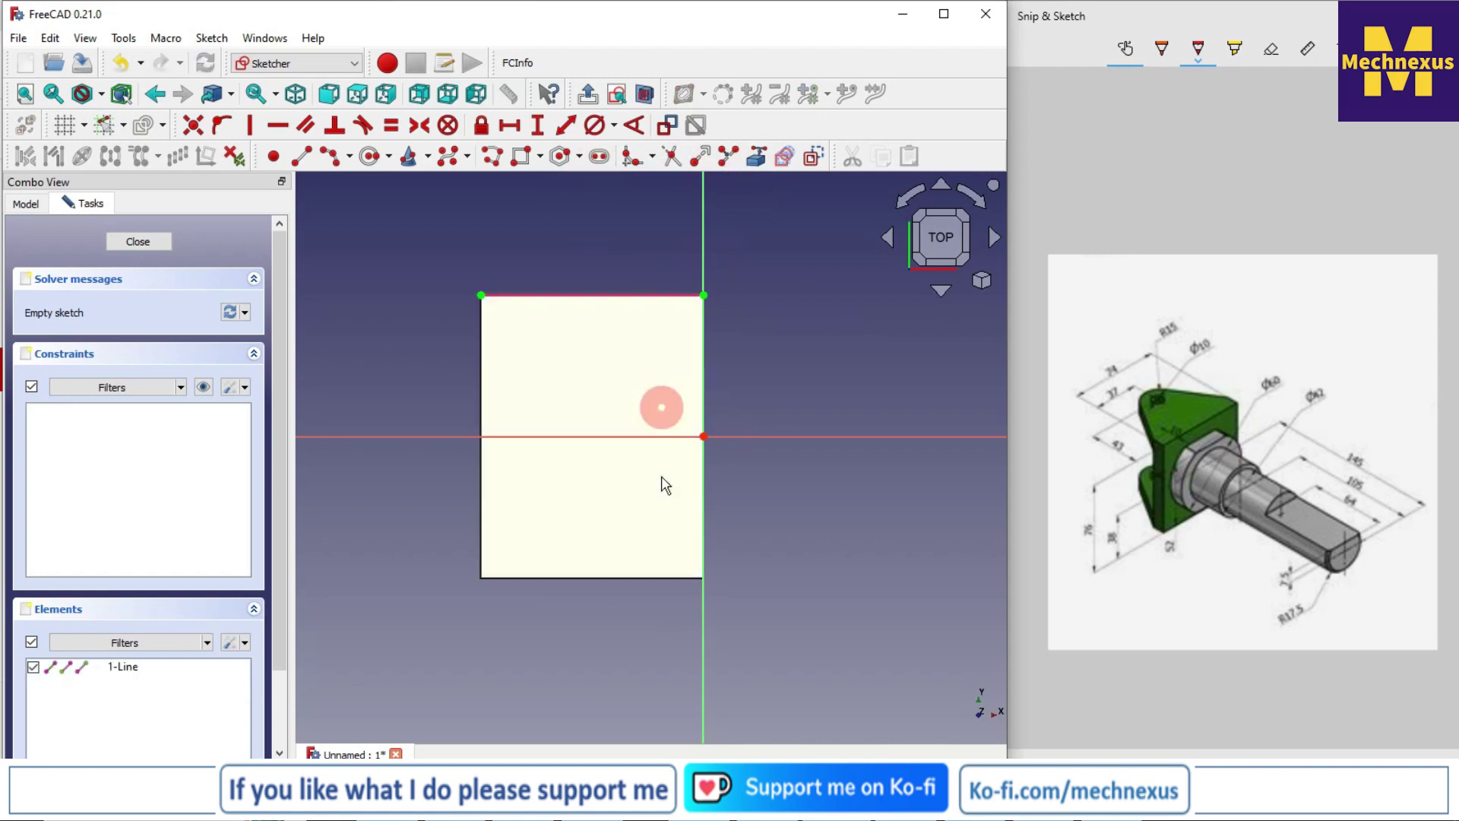
left_click(645, 577)
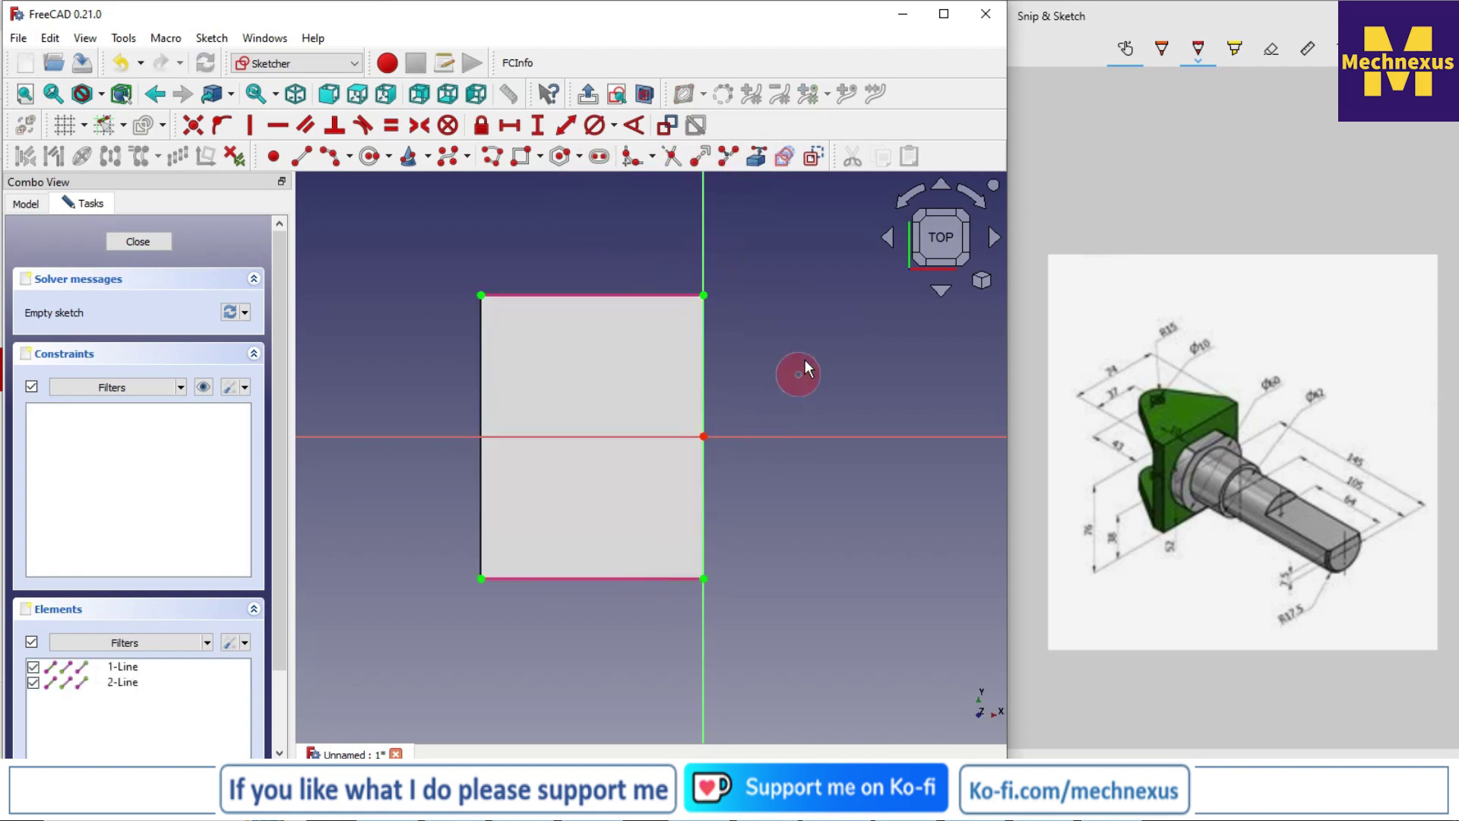
left_click(480, 390)
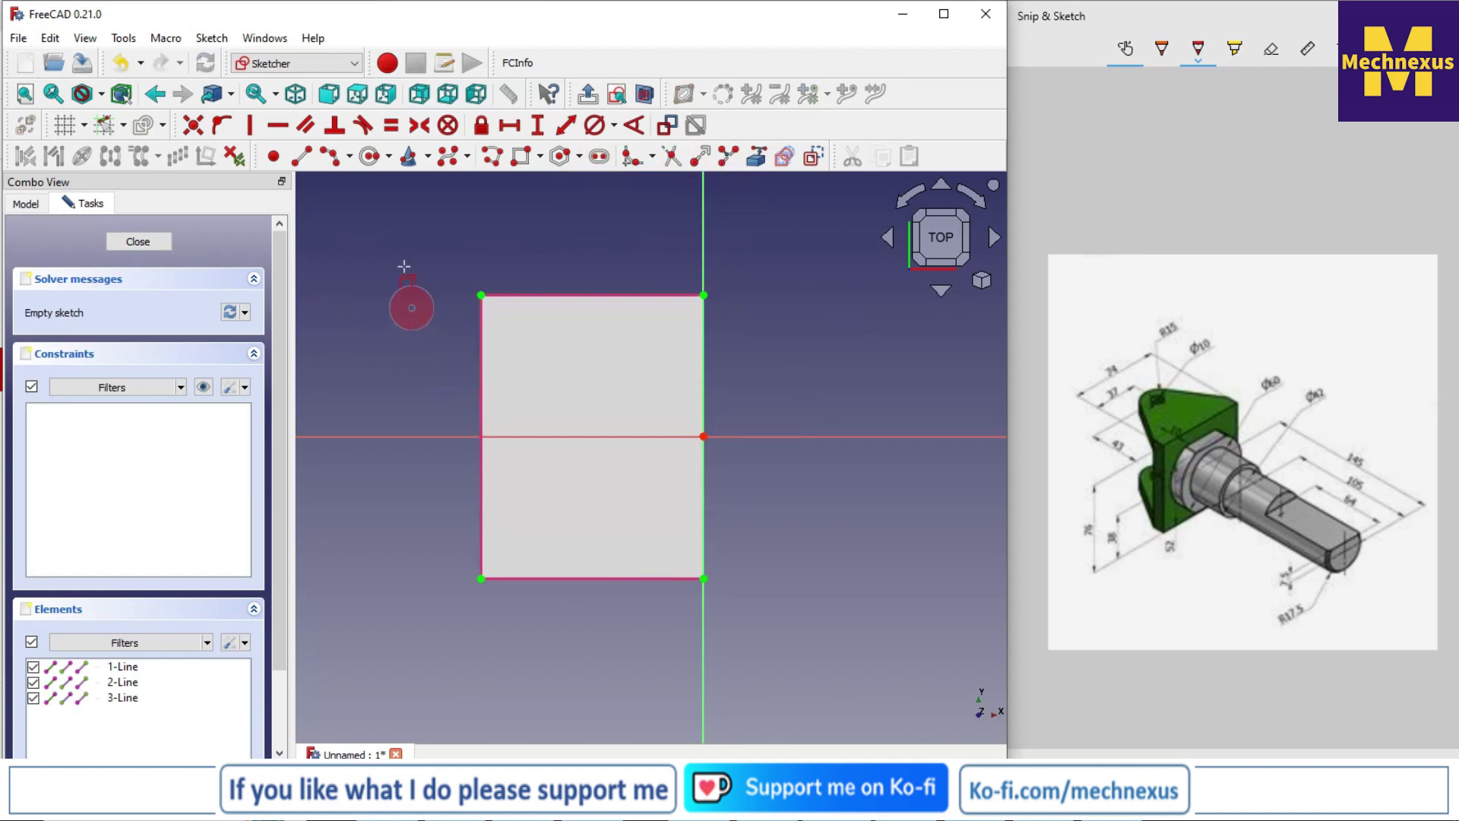
Step: Draw two slanted lines from the projected horizontal edges near the vertical axis to the free end edge, converging toward the horizontal axis
left_click(307, 159)
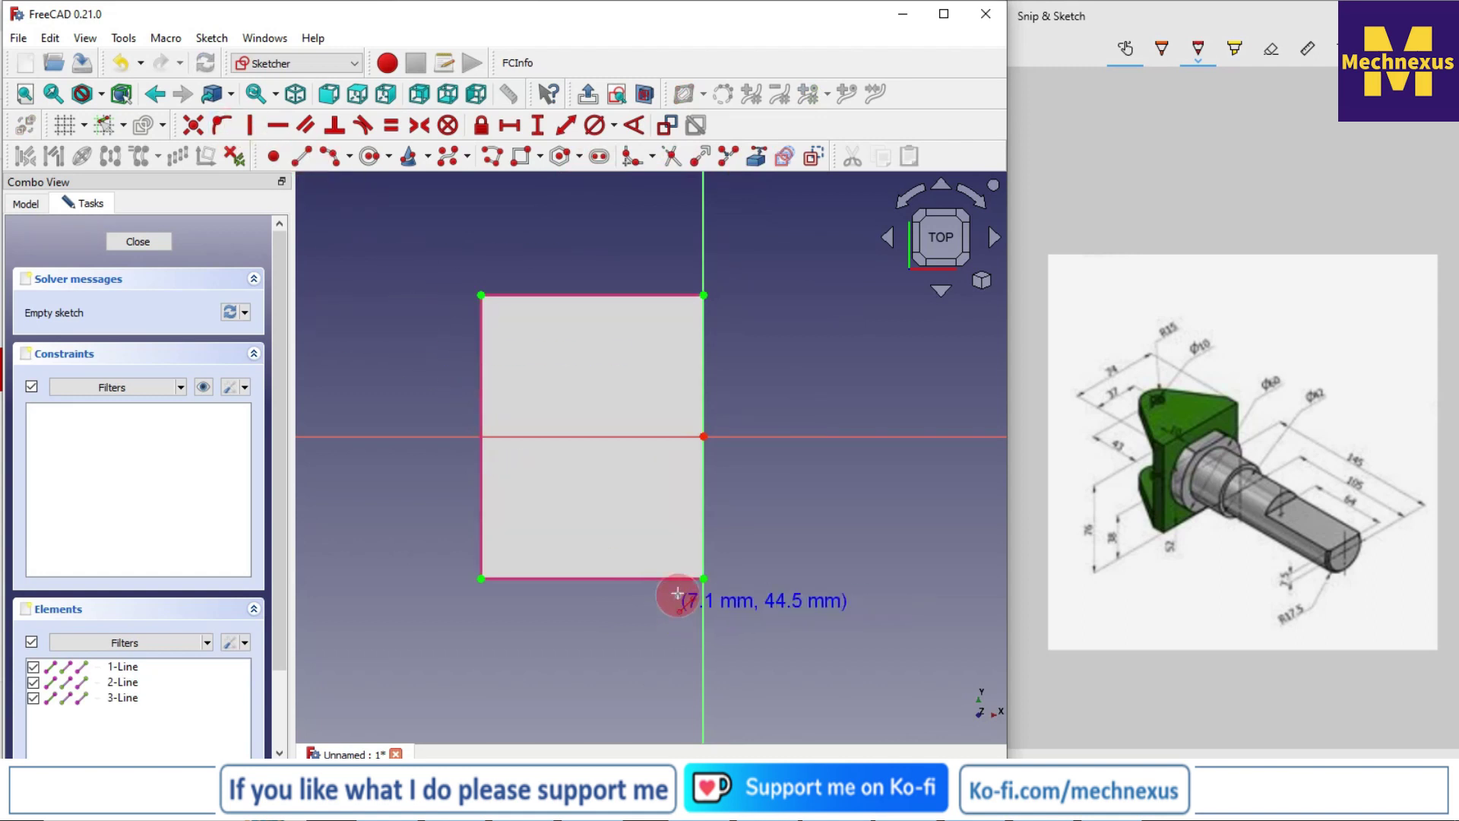
left_click(669, 578)
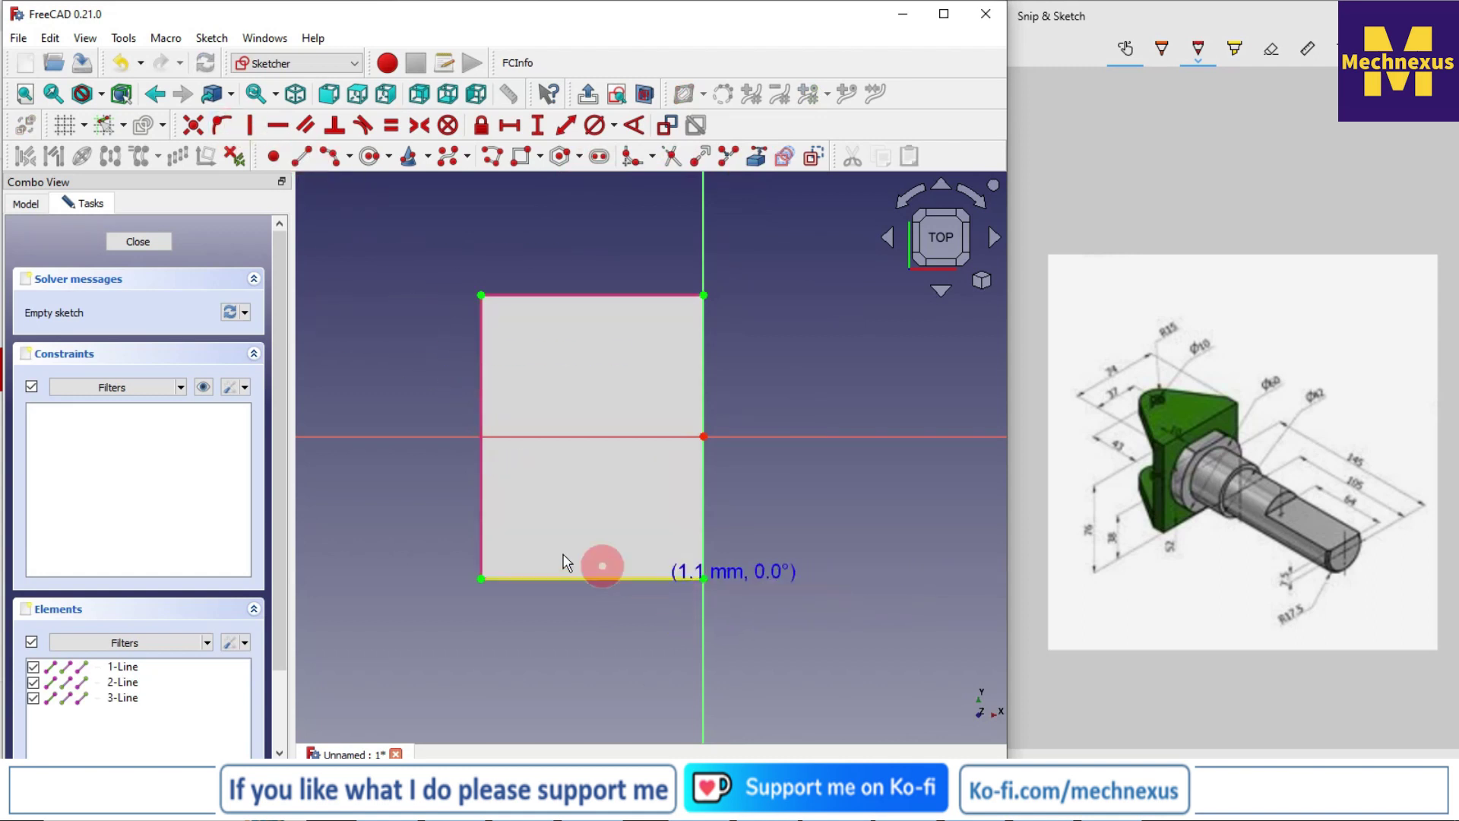
left_click(481, 487)
left_click(663, 296)
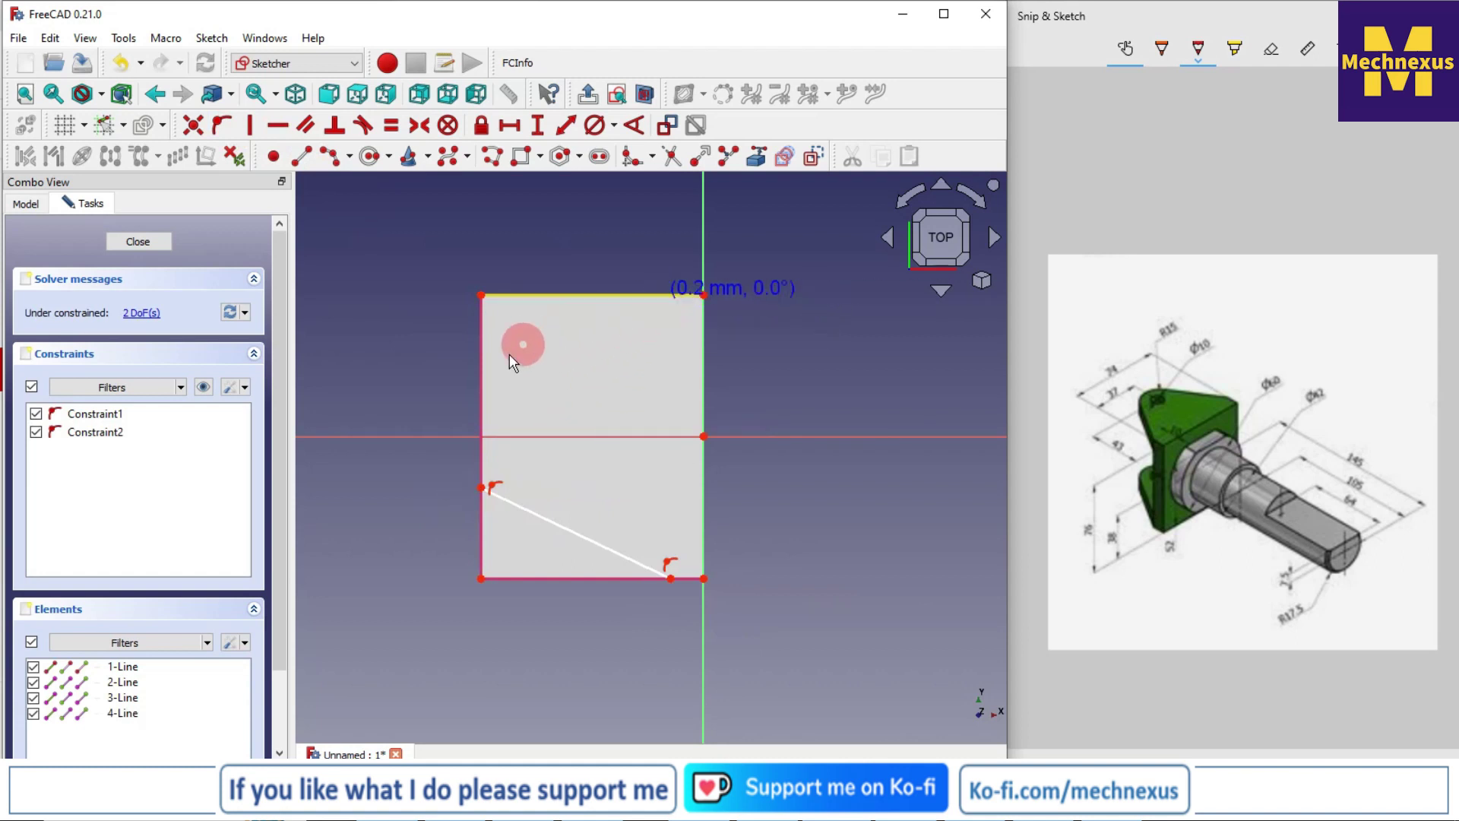
left_click(480, 377)
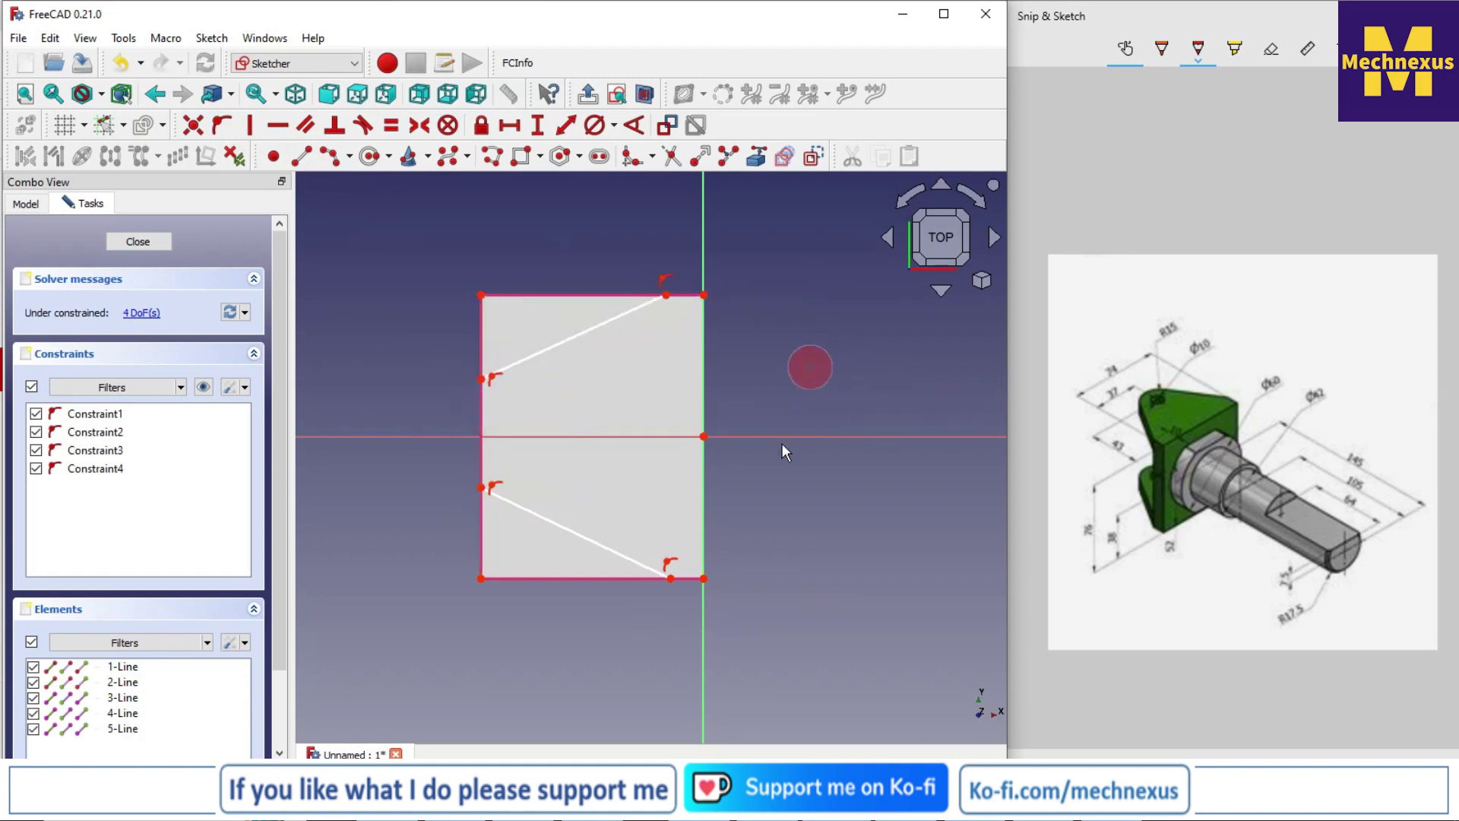
Step: Constrain the slanted lines' endpoints on the two horizontal edges to be vertically aligned
left_click(670, 579)
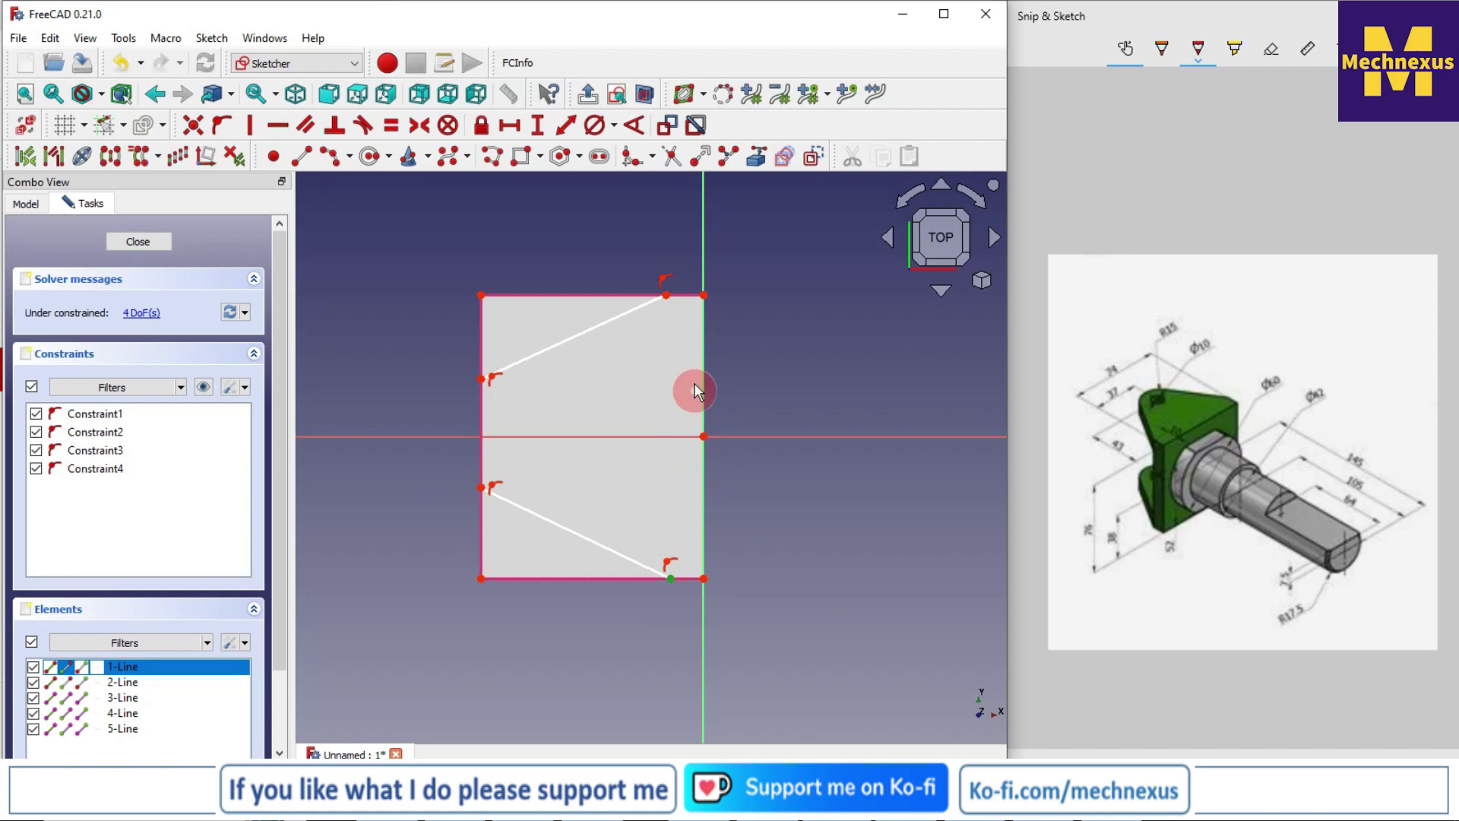
left_click(669, 297)
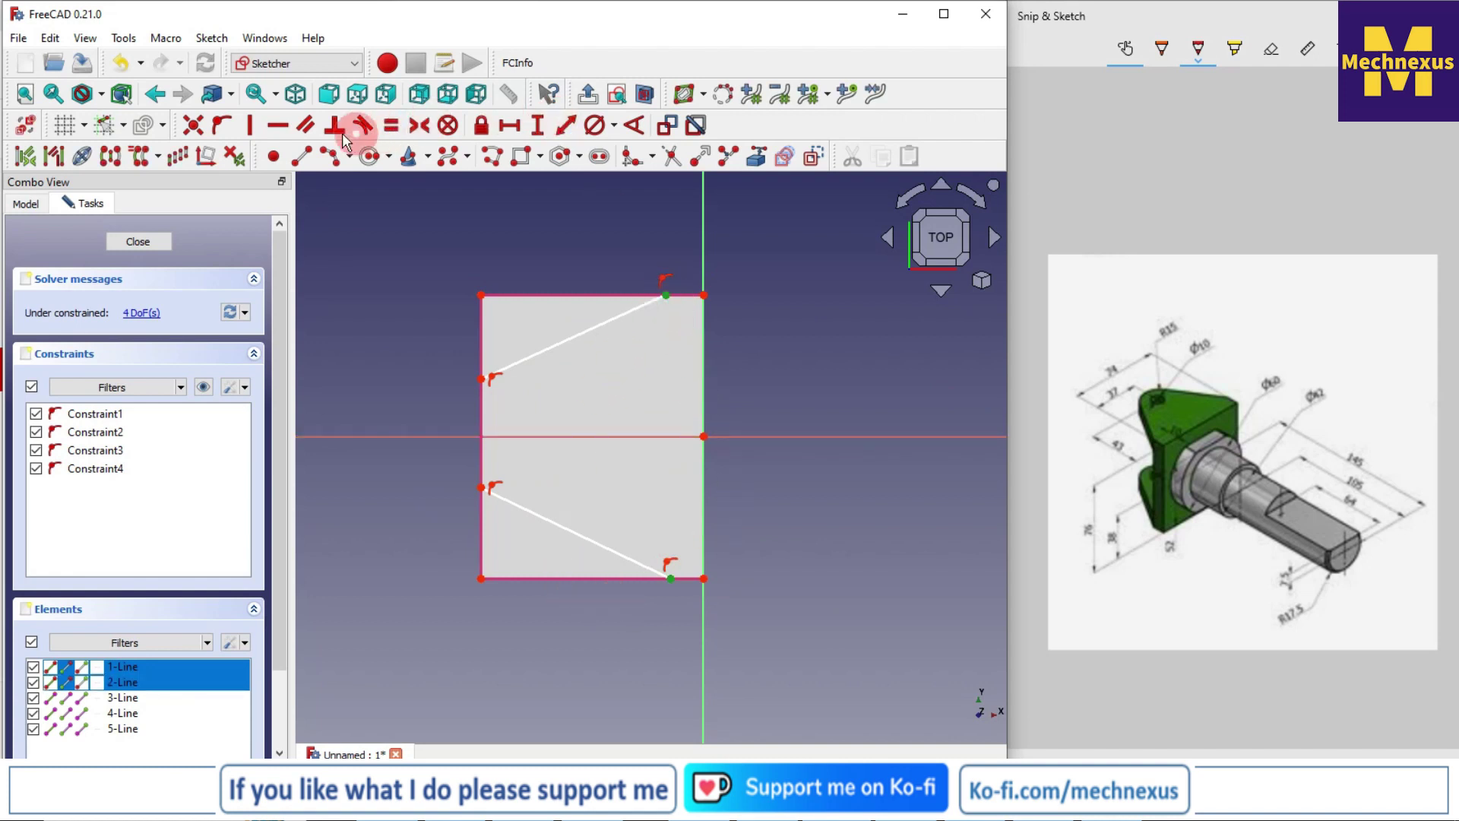
left_click(250, 126)
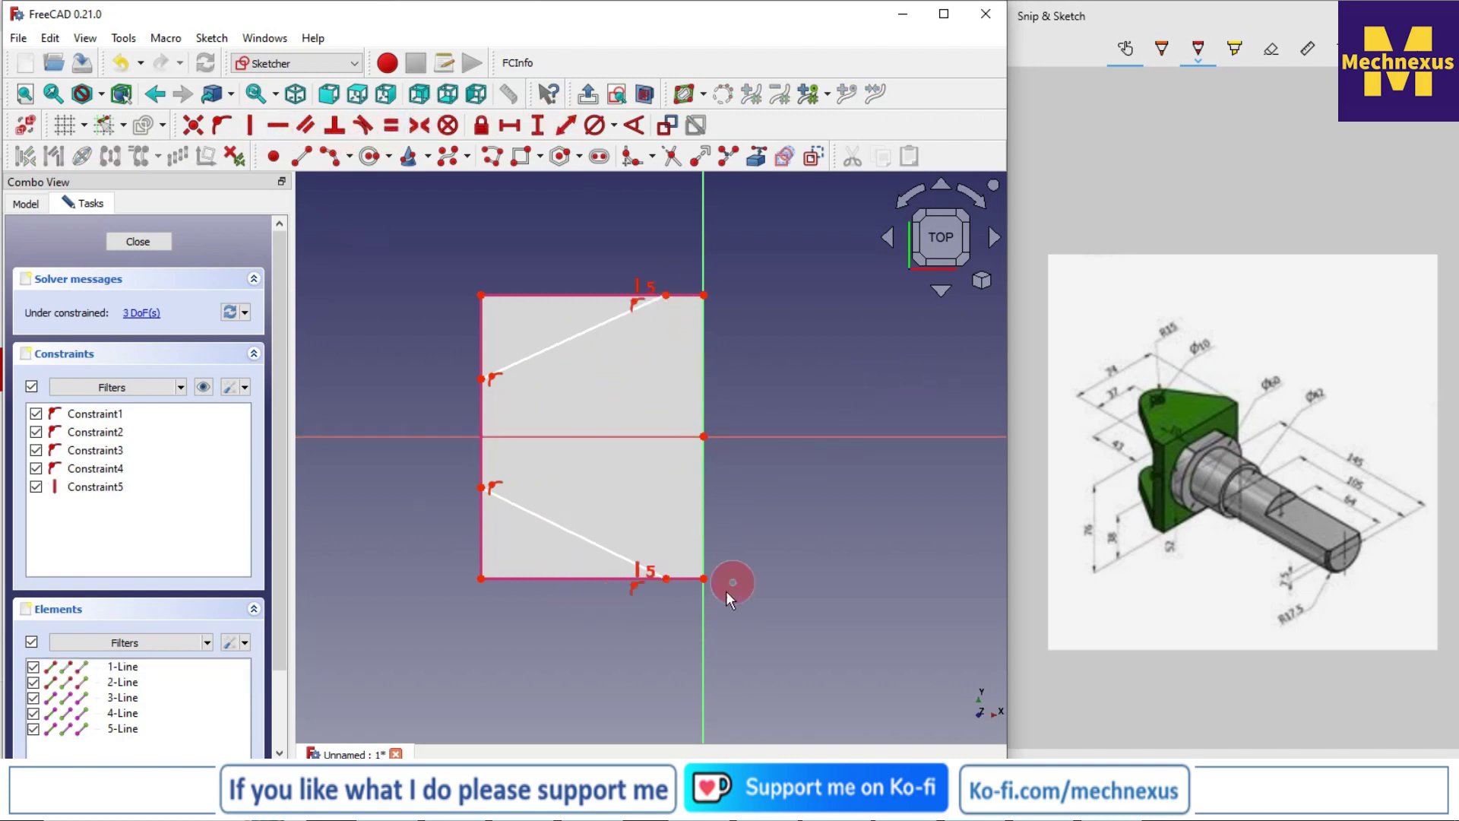
Step: Set the horizontal distance from the lower line's endpoint to the corner on the vertical axis to 10 mm and move its label clear
left_click(668, 579)
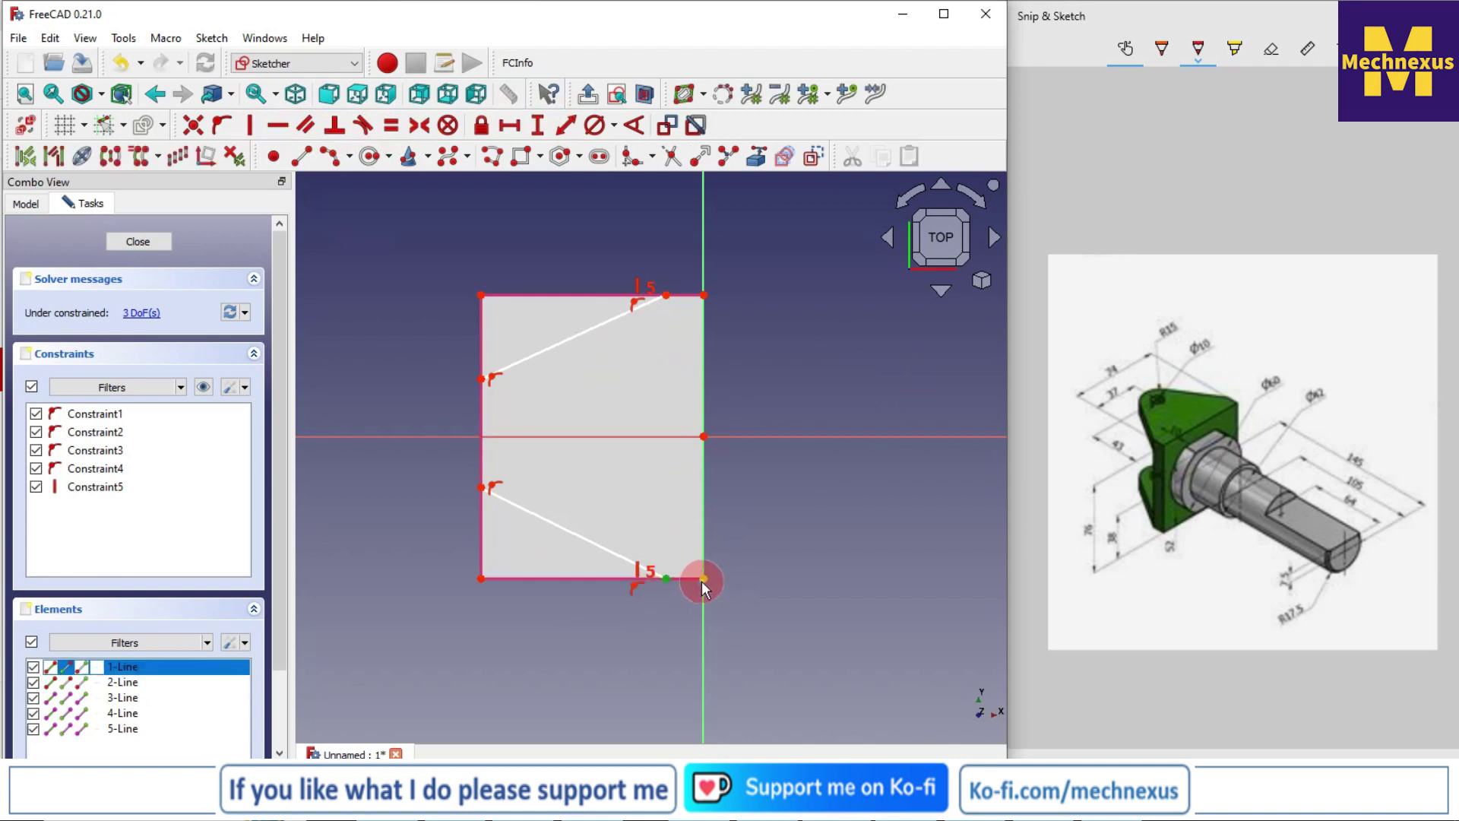
left_click(702, 579)
left_click(509, 125)
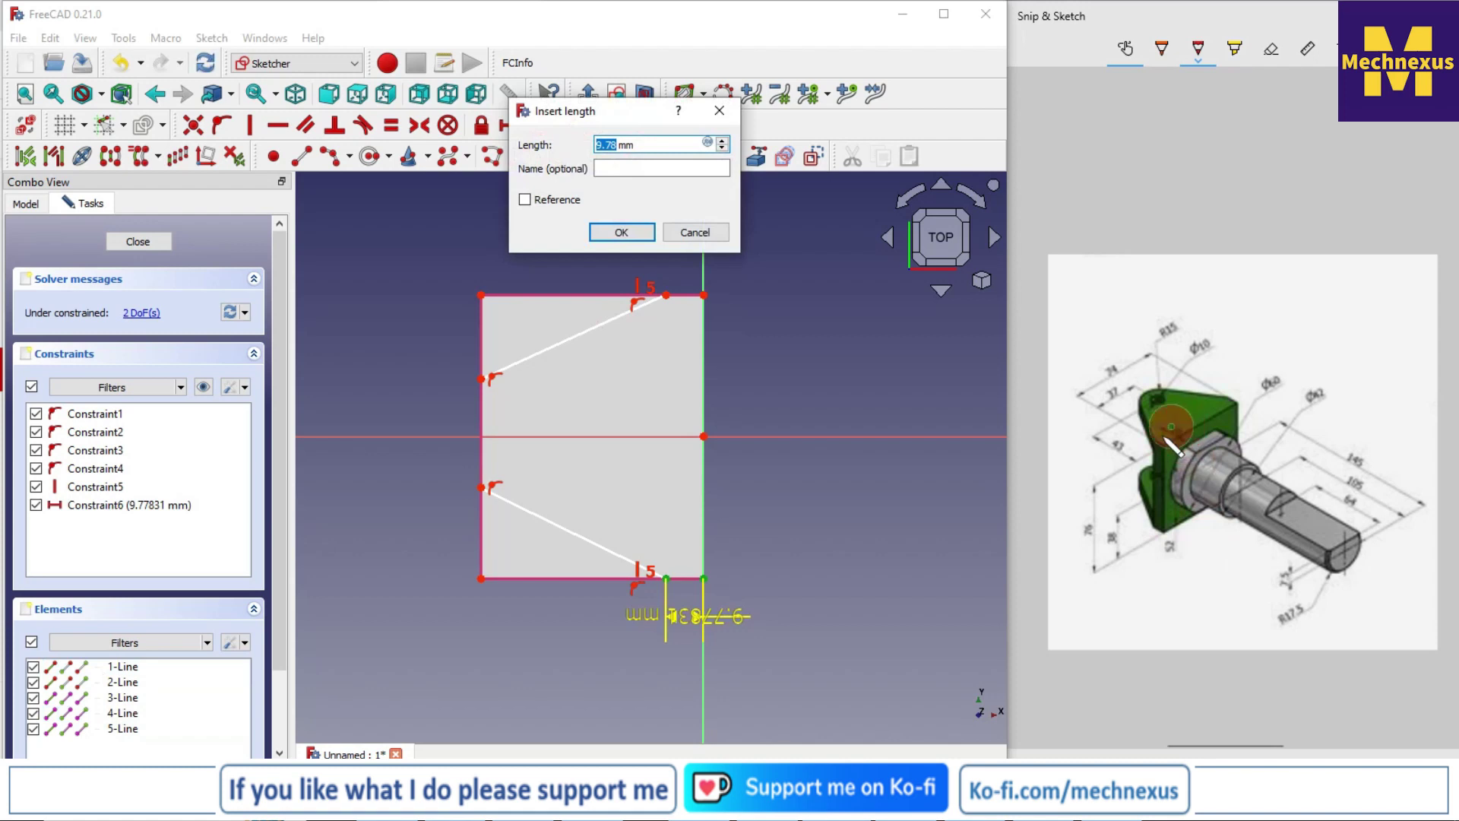
type("10")
key("Return")
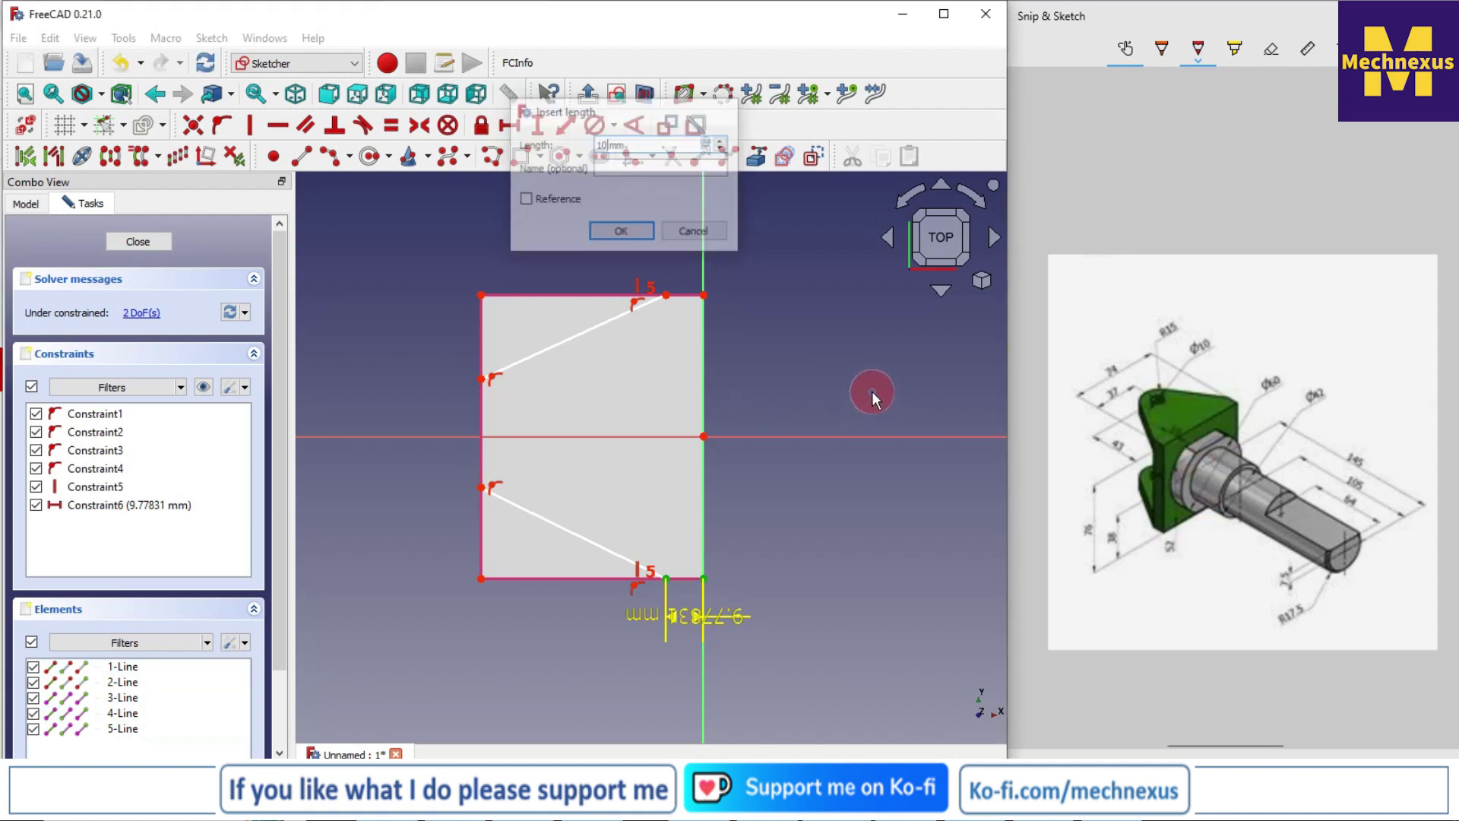
left_click_drag(690, 619, 833, 625)
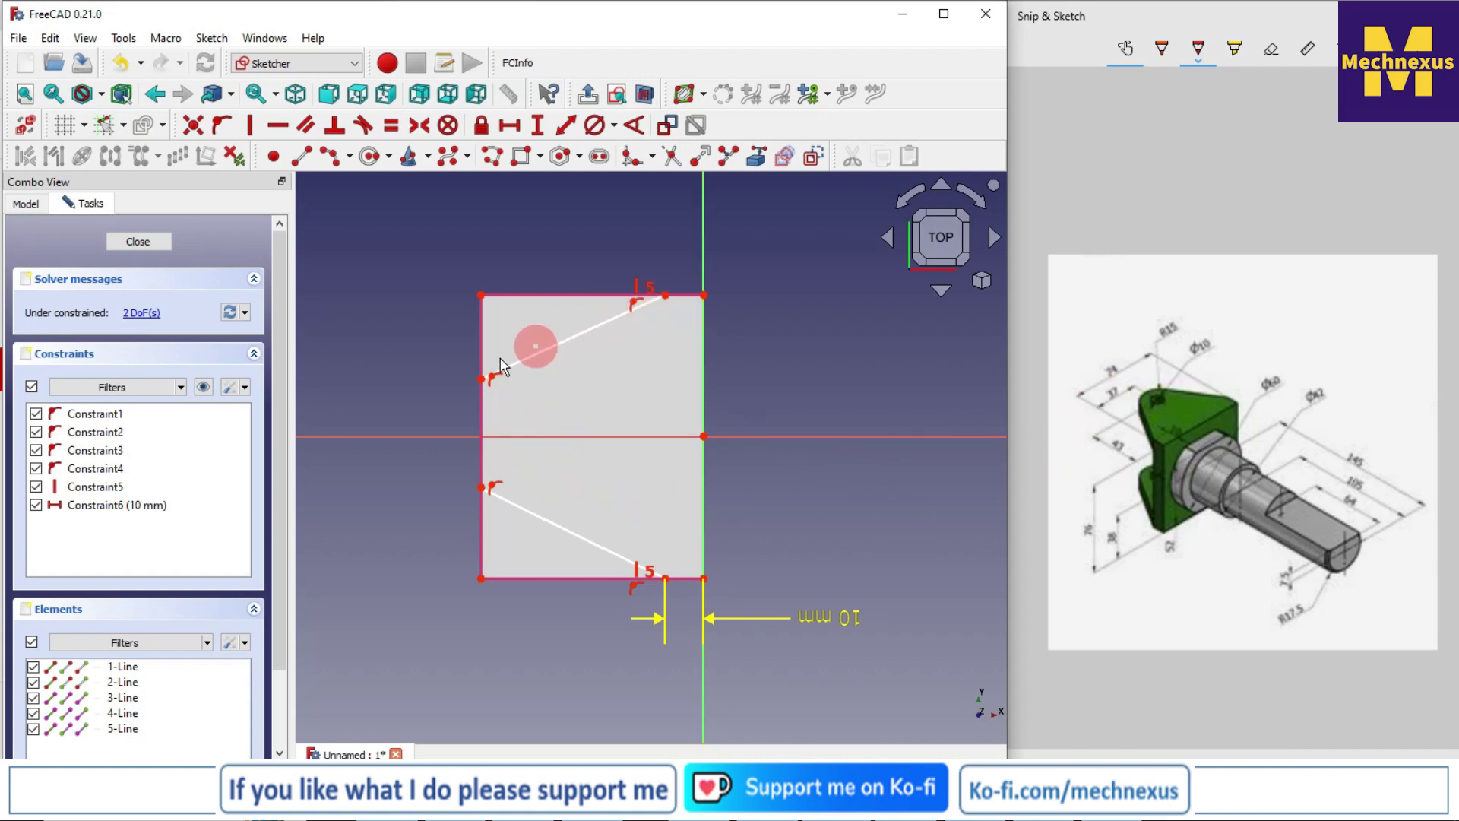
Step: Draw an arc between the two slanted lines, bulging toward the free end edge, with an endpoint on each line
left_click_drag(484, 380, 484, 414)
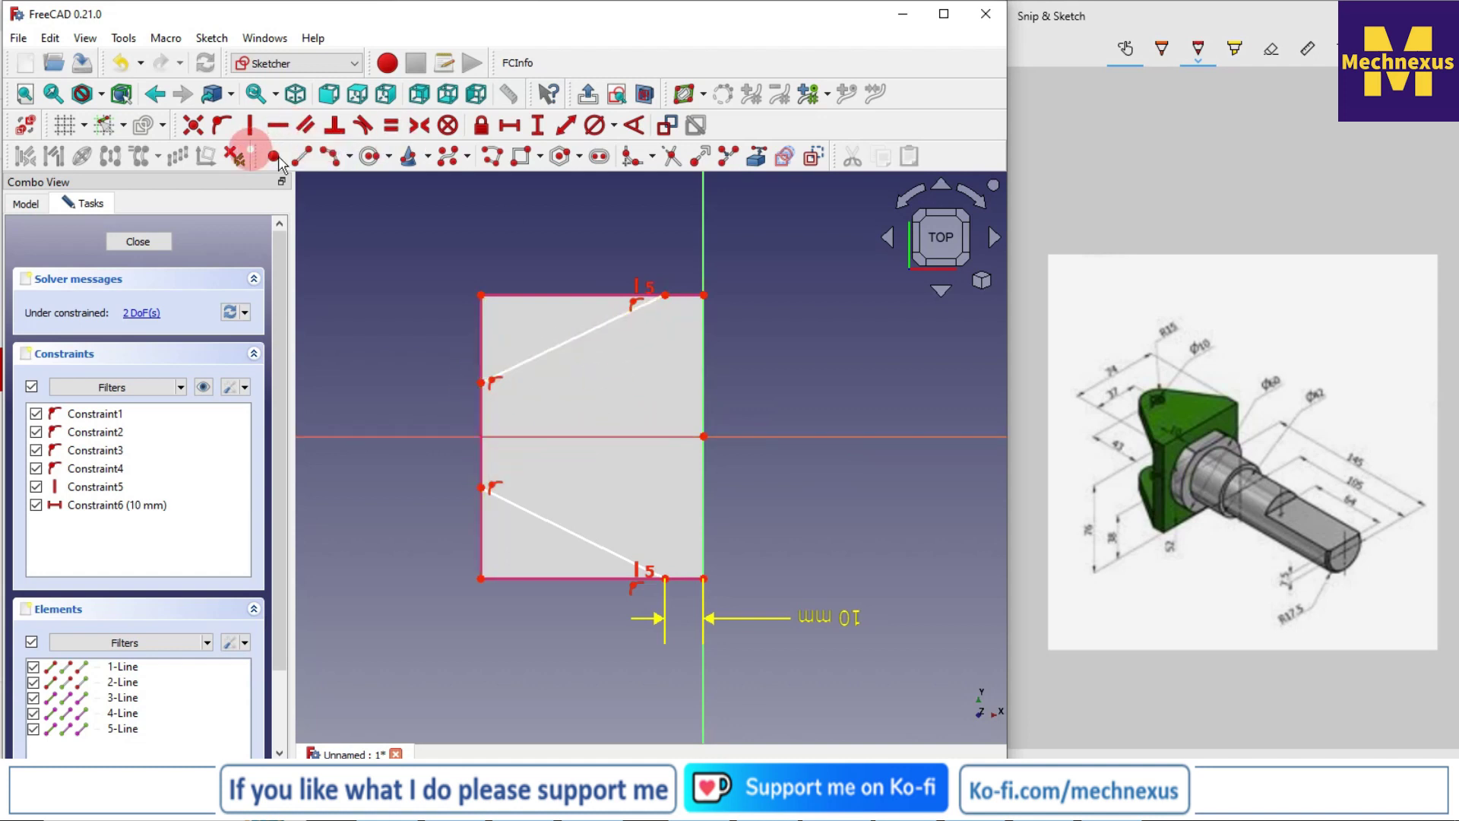
left_click(332, 155)
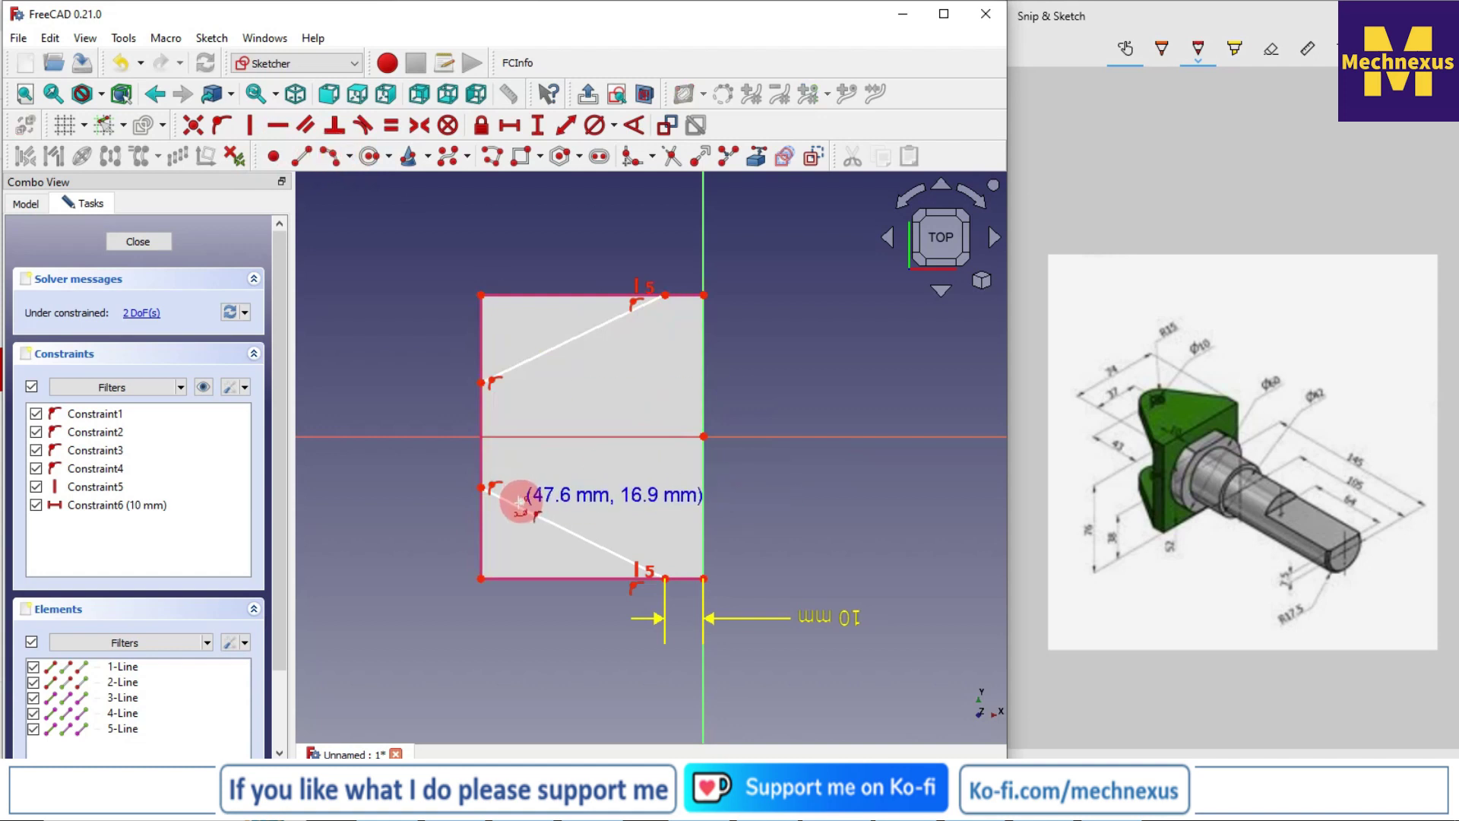
left_click(530, 433)
left_click(538, 354)
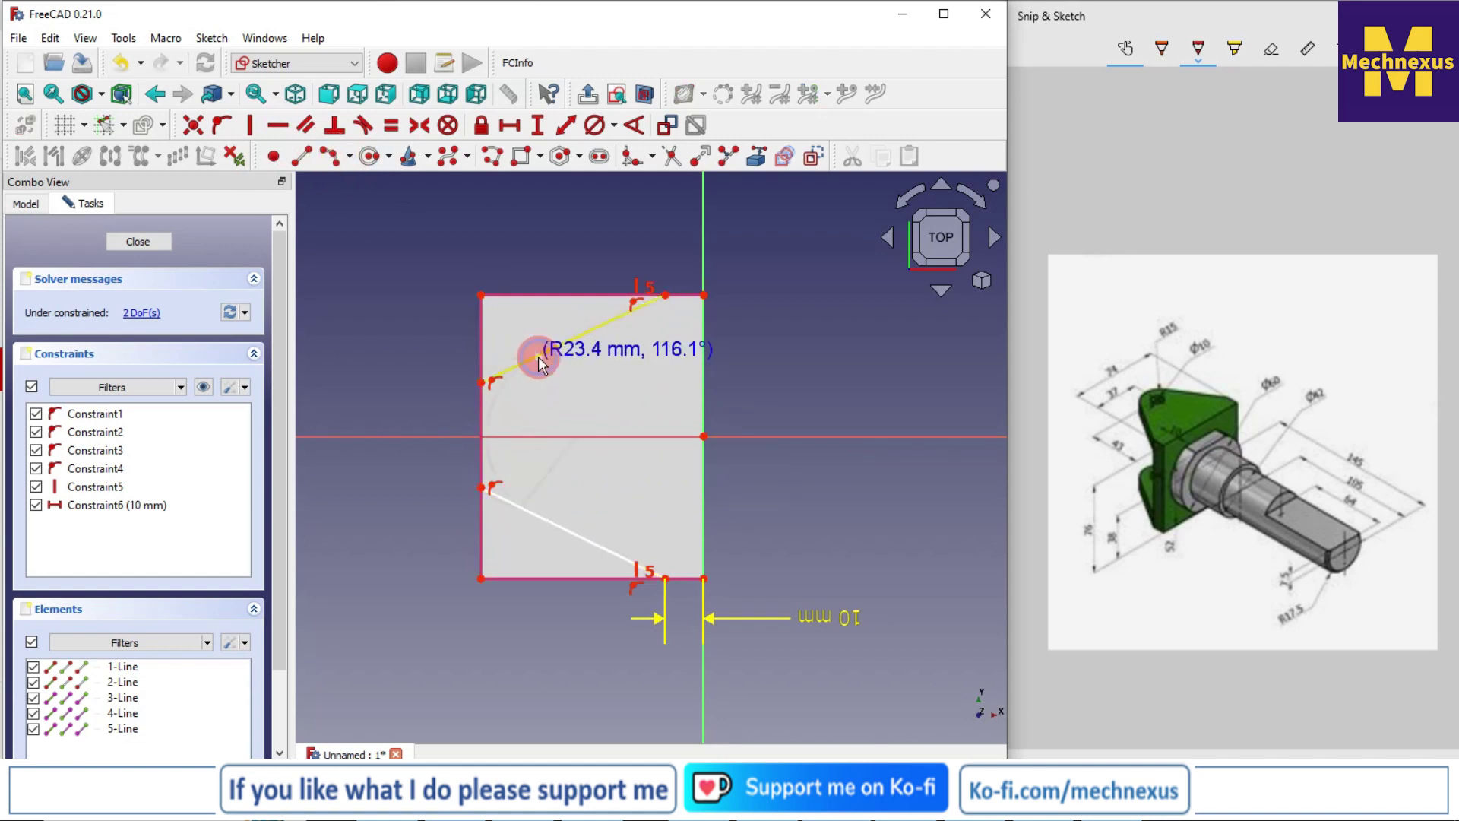
left_click(506, 408)
right_click(819, 380)
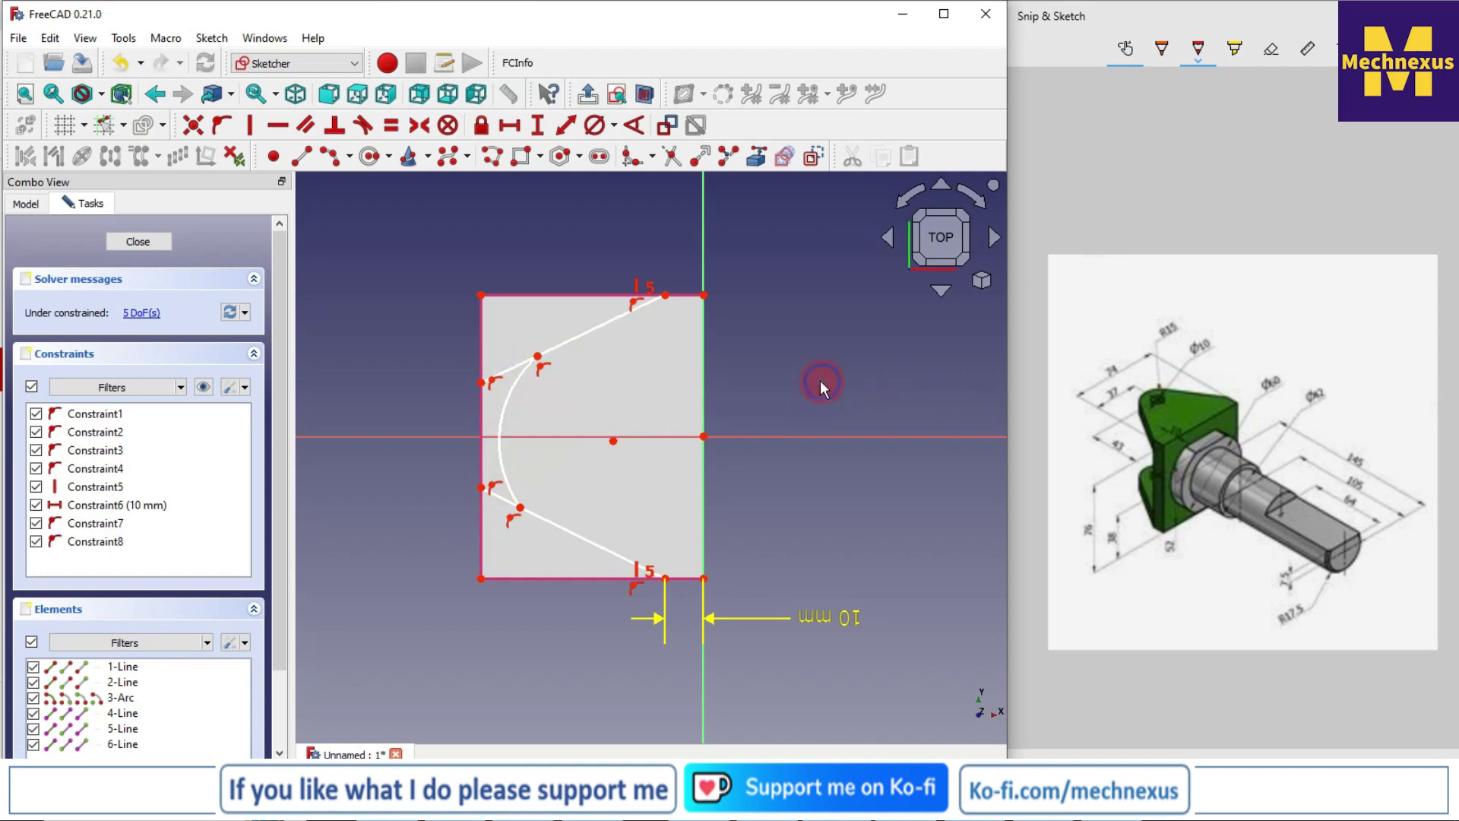
Step: Constrain the arc's centre horizontally in line with the sketch origin
left_click(614, 439)
left_click(704, 436)
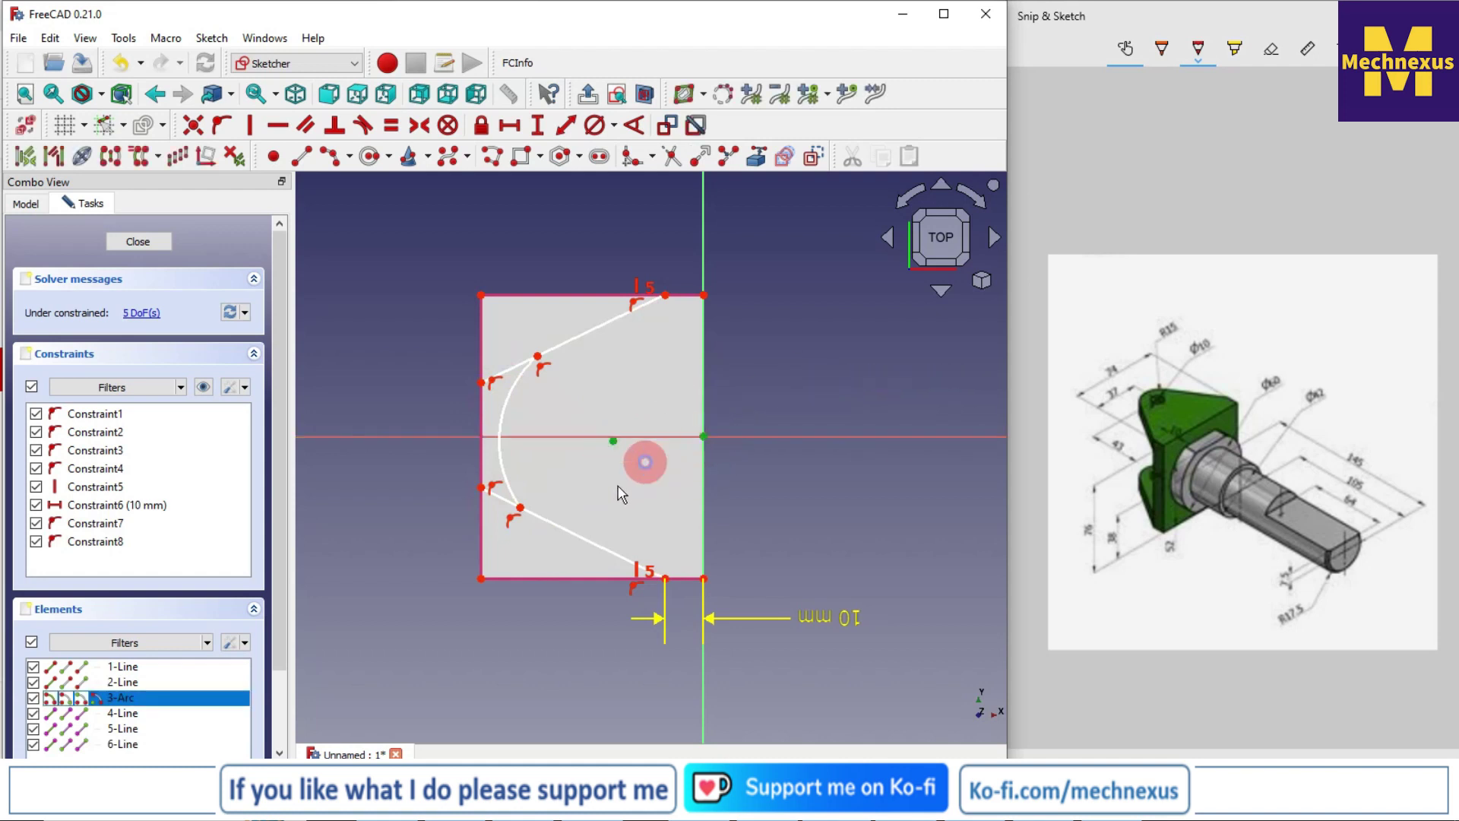
left_click(287, 127)
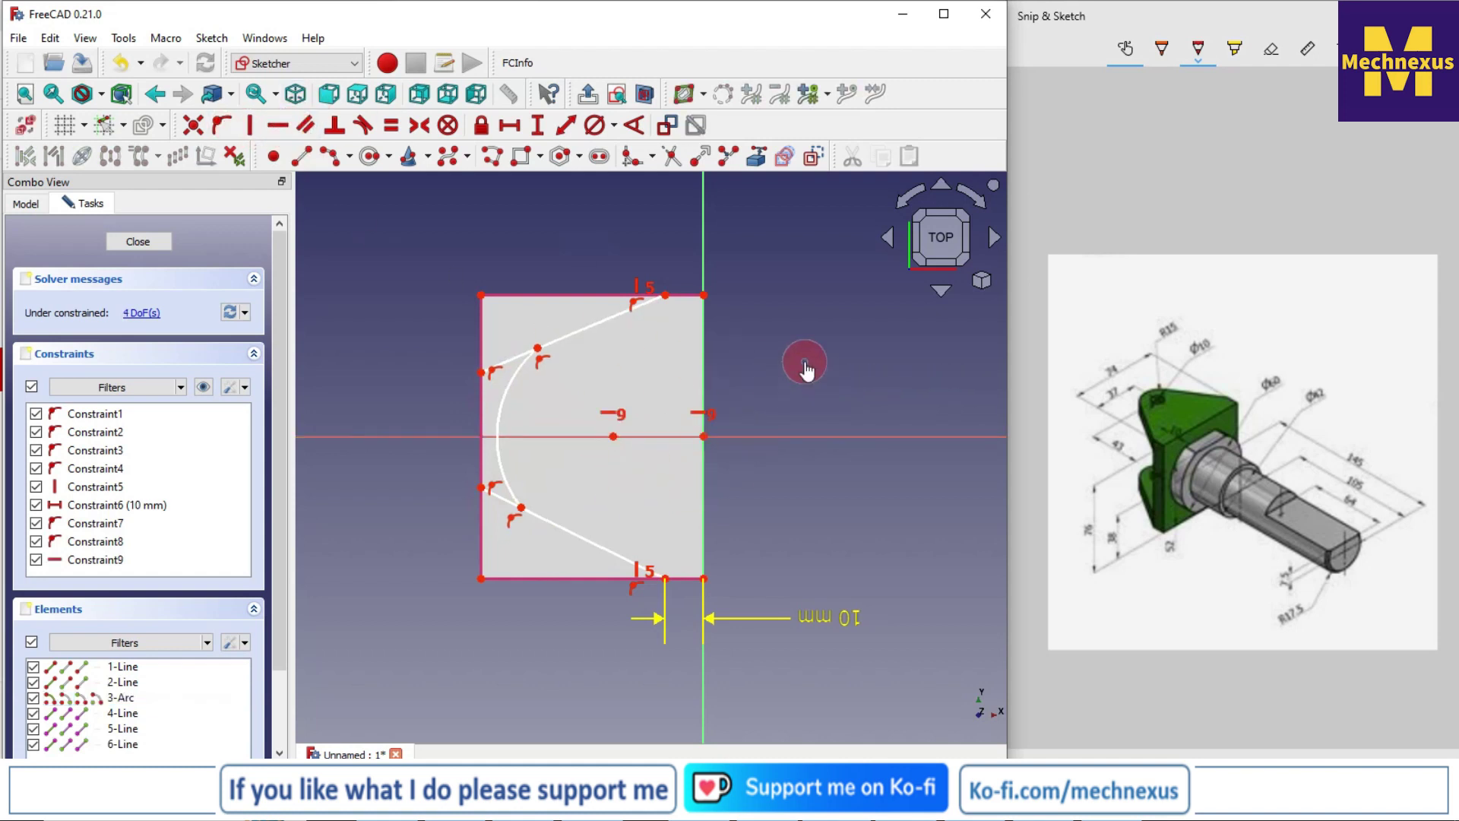
Step: Make the arc tangent to both the upper and the lower slanted line
left_click(500, 394)
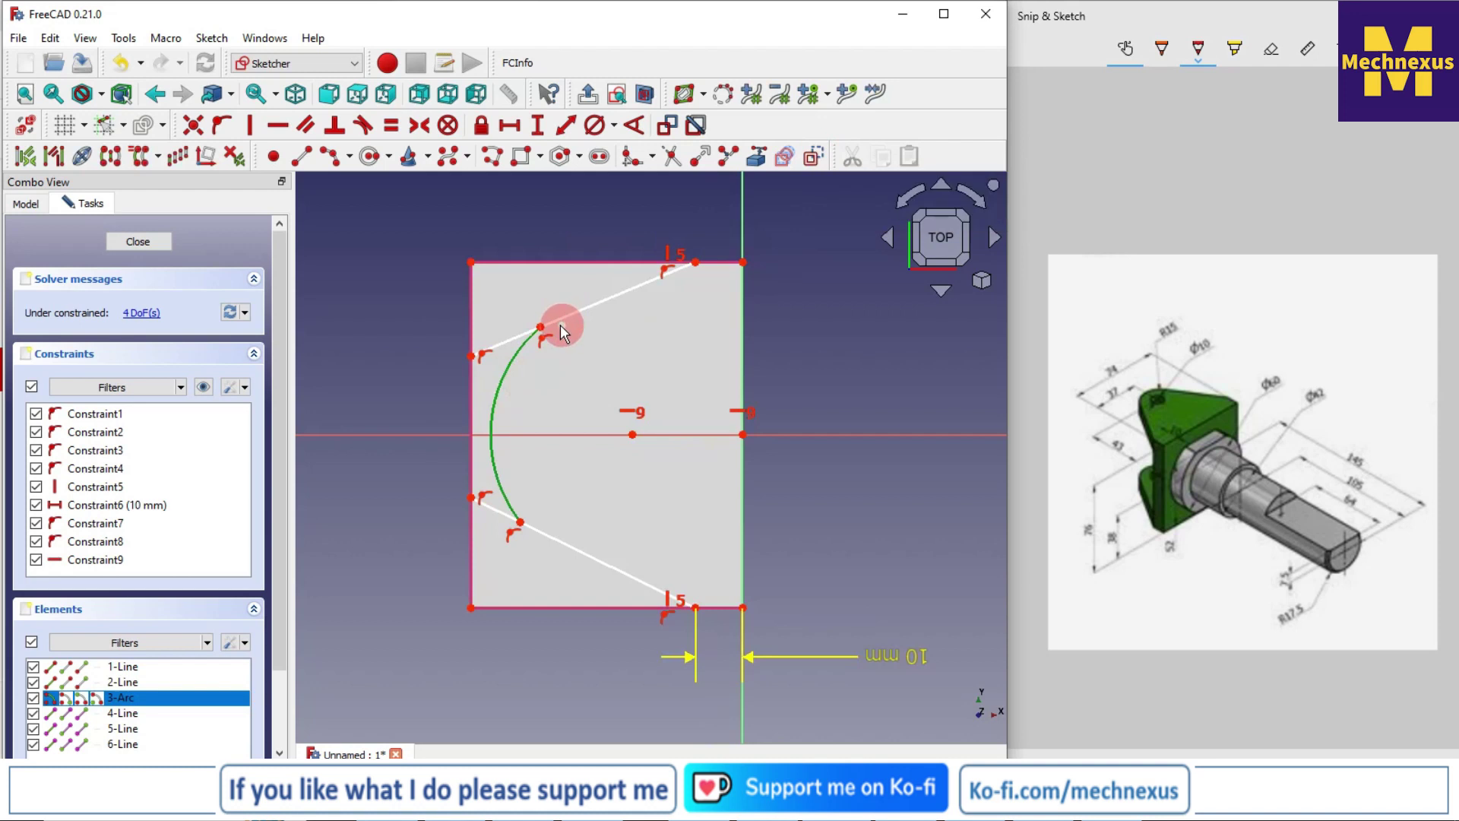
left_click(575, 339)
left_click(524, 353)
left_click(570, 315)
left_click(361, 131)
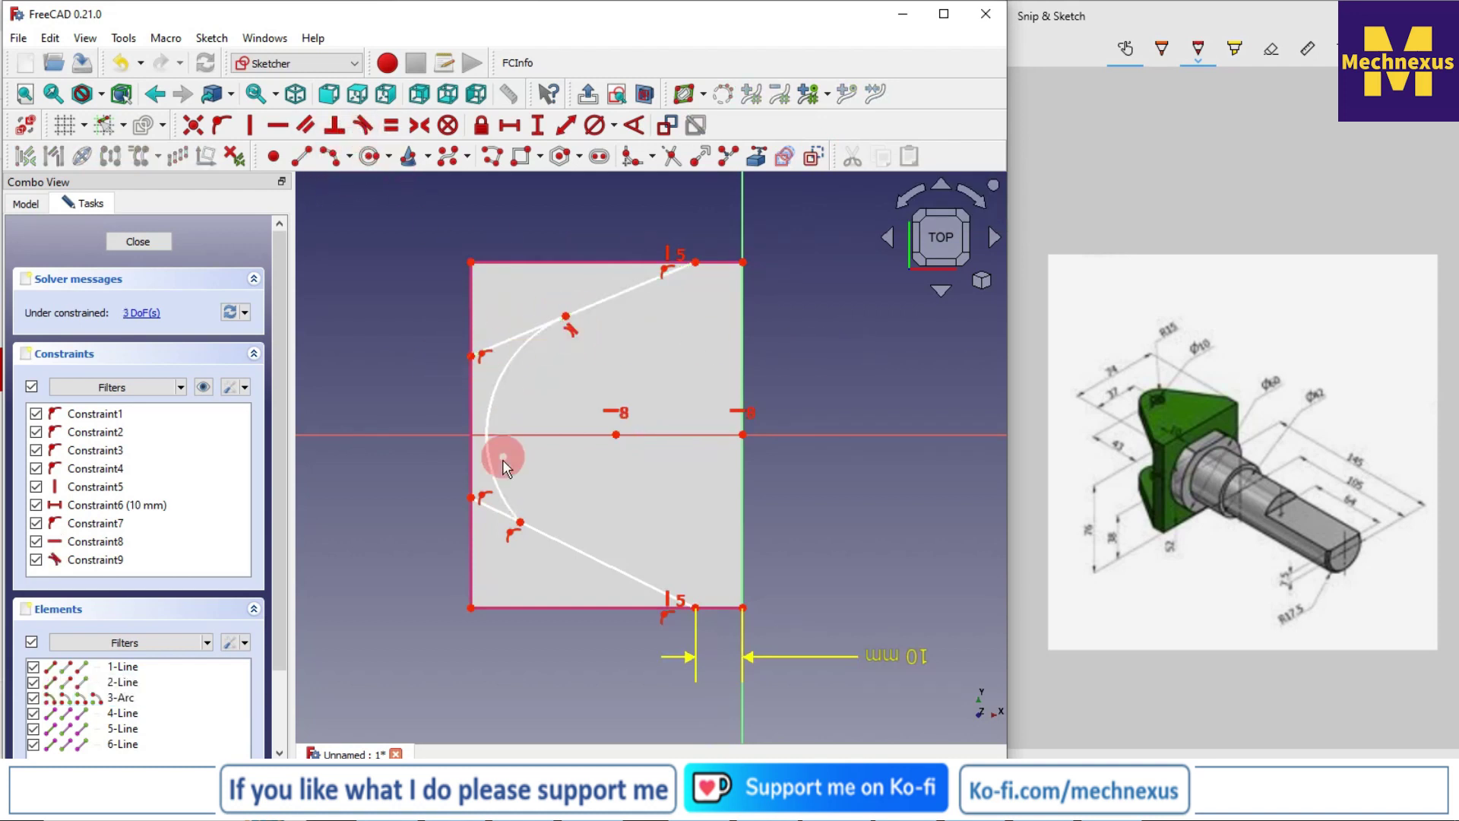
left_click(490, 480)
left_click(545, 530)
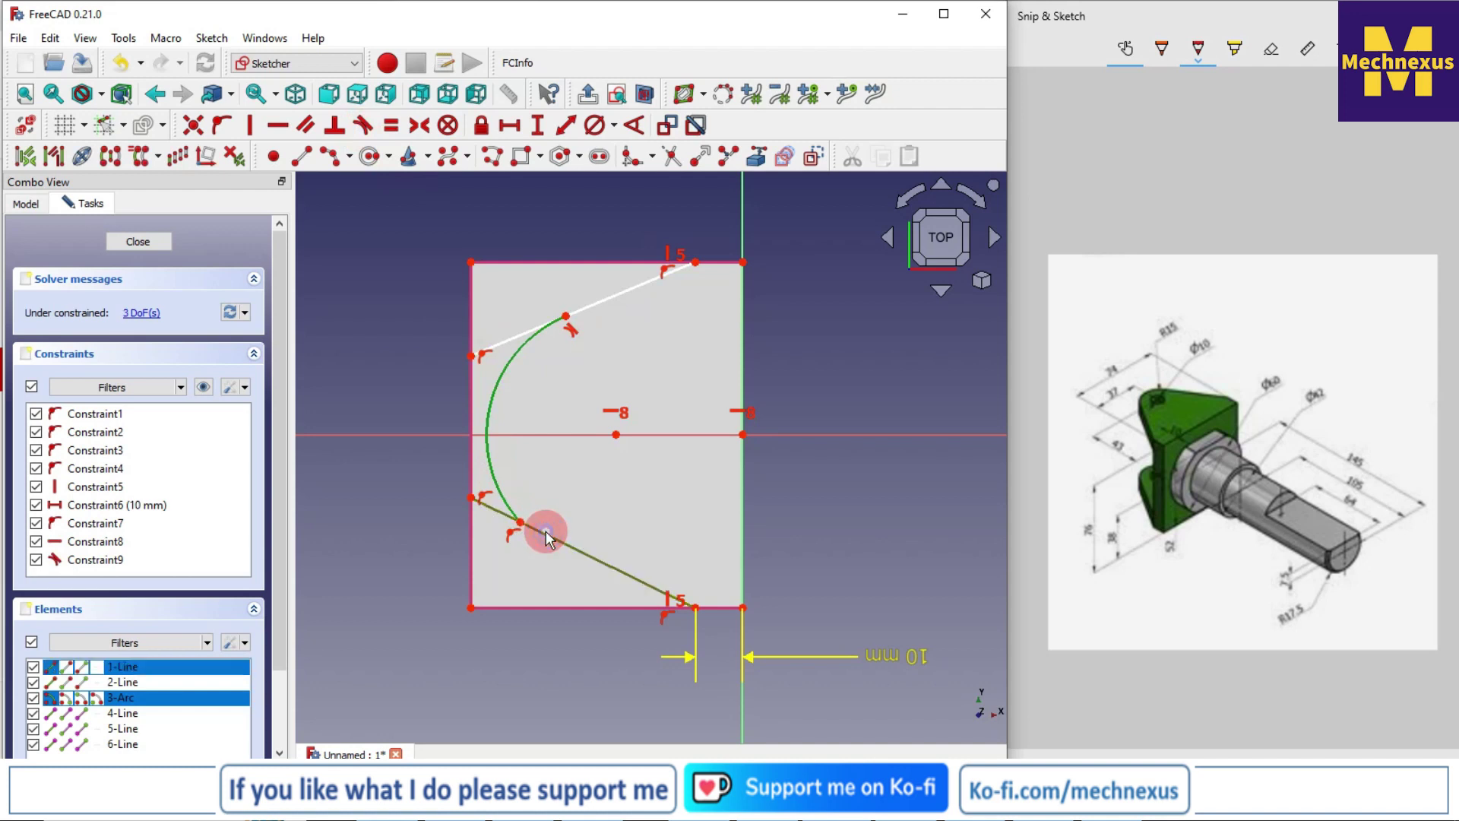
left_click(361, 125)
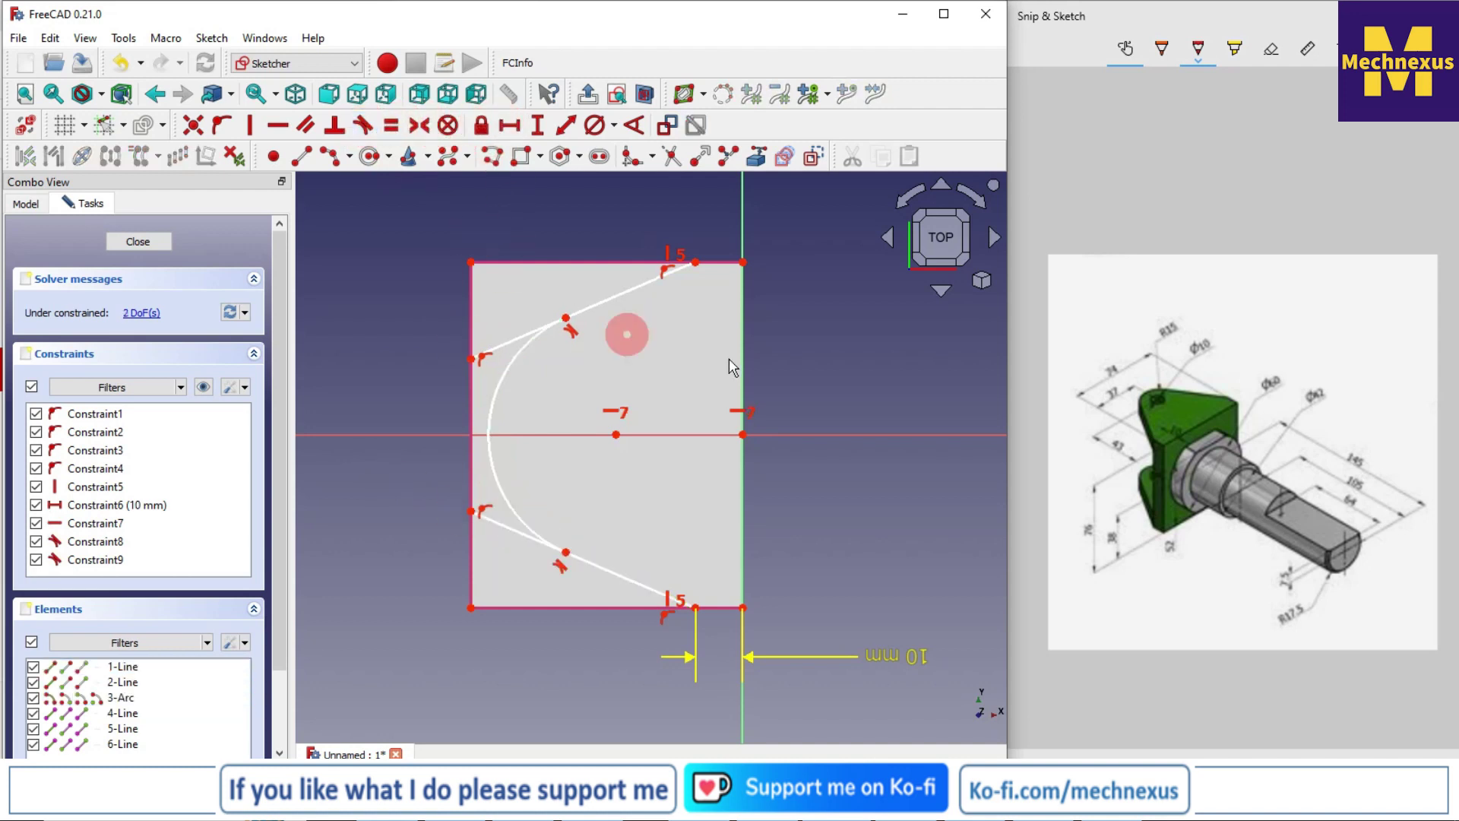
Step: Make the arc tangent to the projected free end edge
left_click(490, 427)
left_click(470, 418)
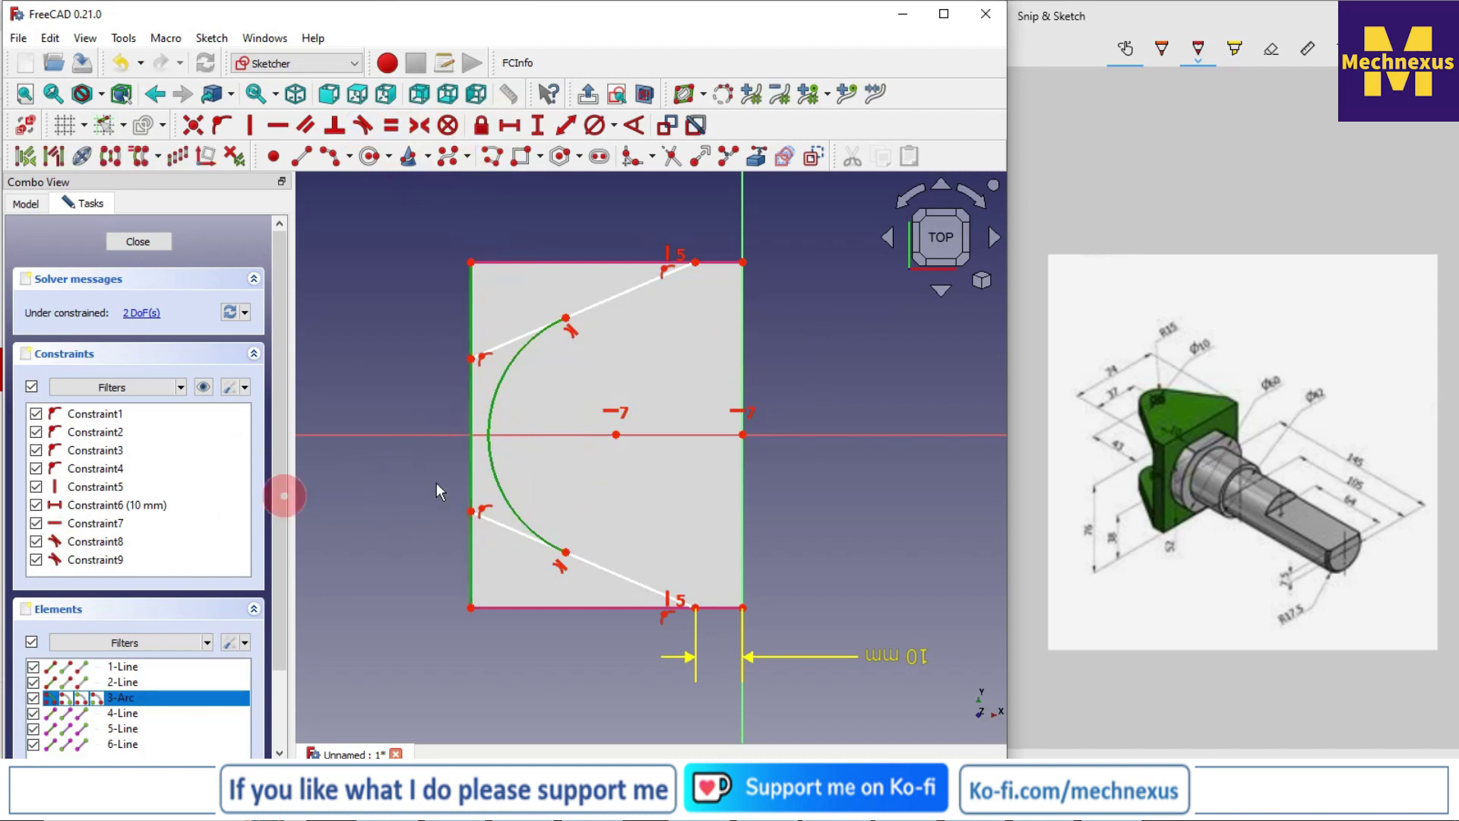
left_click(366, 130)
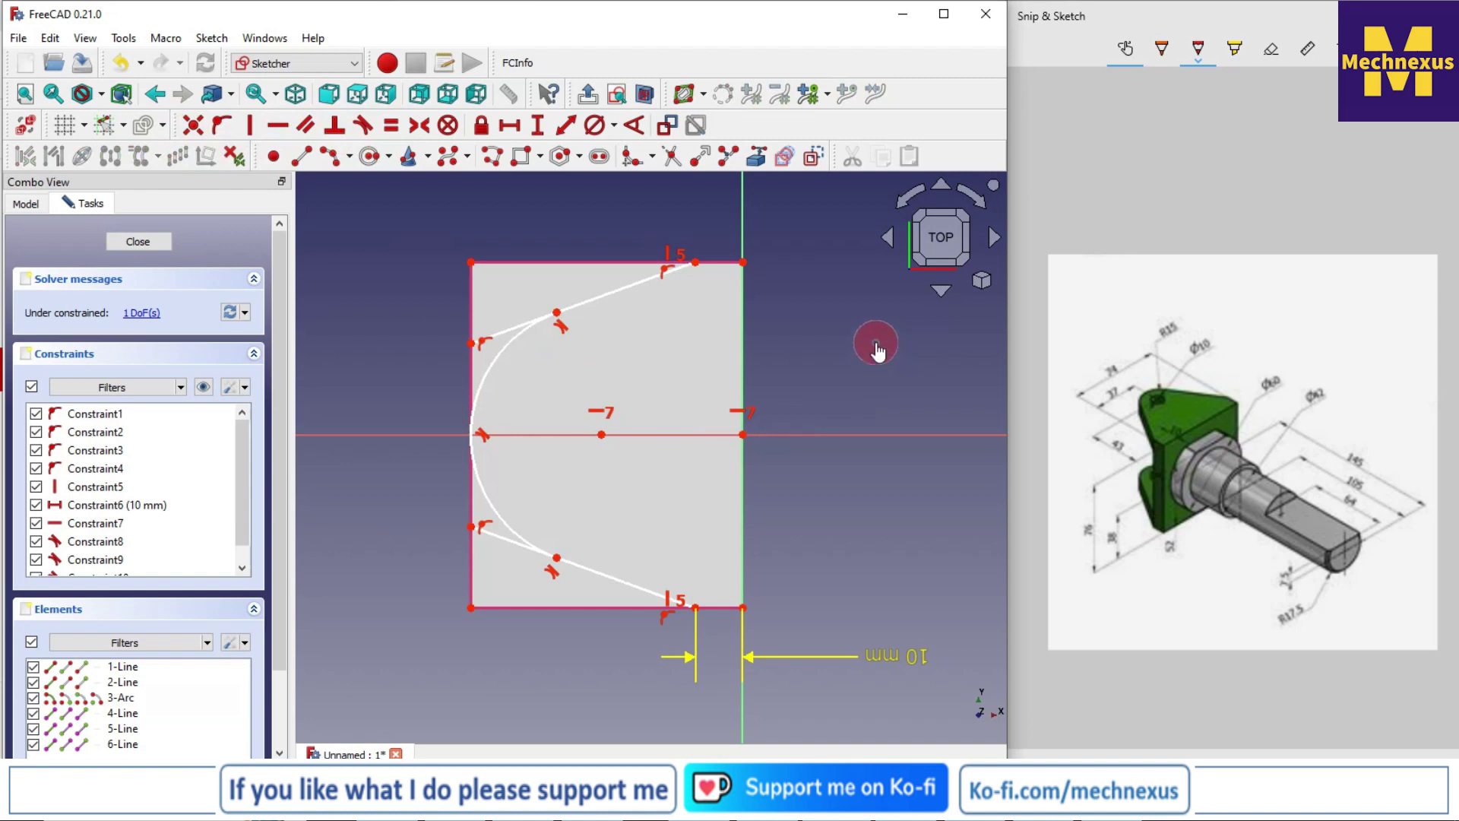
Step: Trim the portions of both slanted lines between the arc's endpoints and the free end edge
scroll(506, 332, "up", 1)
left_click(669, 156)
left_click(505, 333)
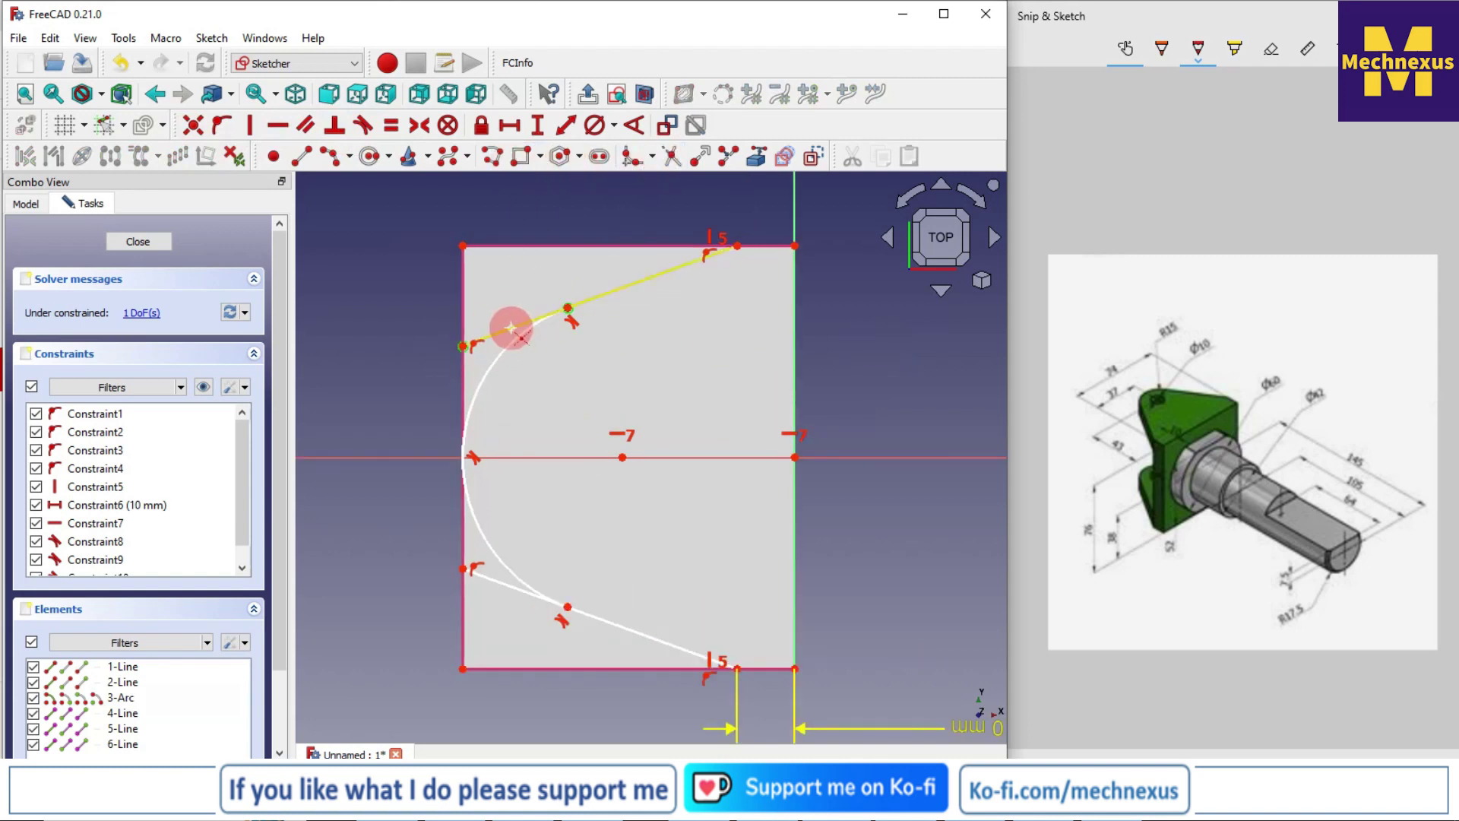
left_click(495, 581)
scroll(568, 498, "down", 1)
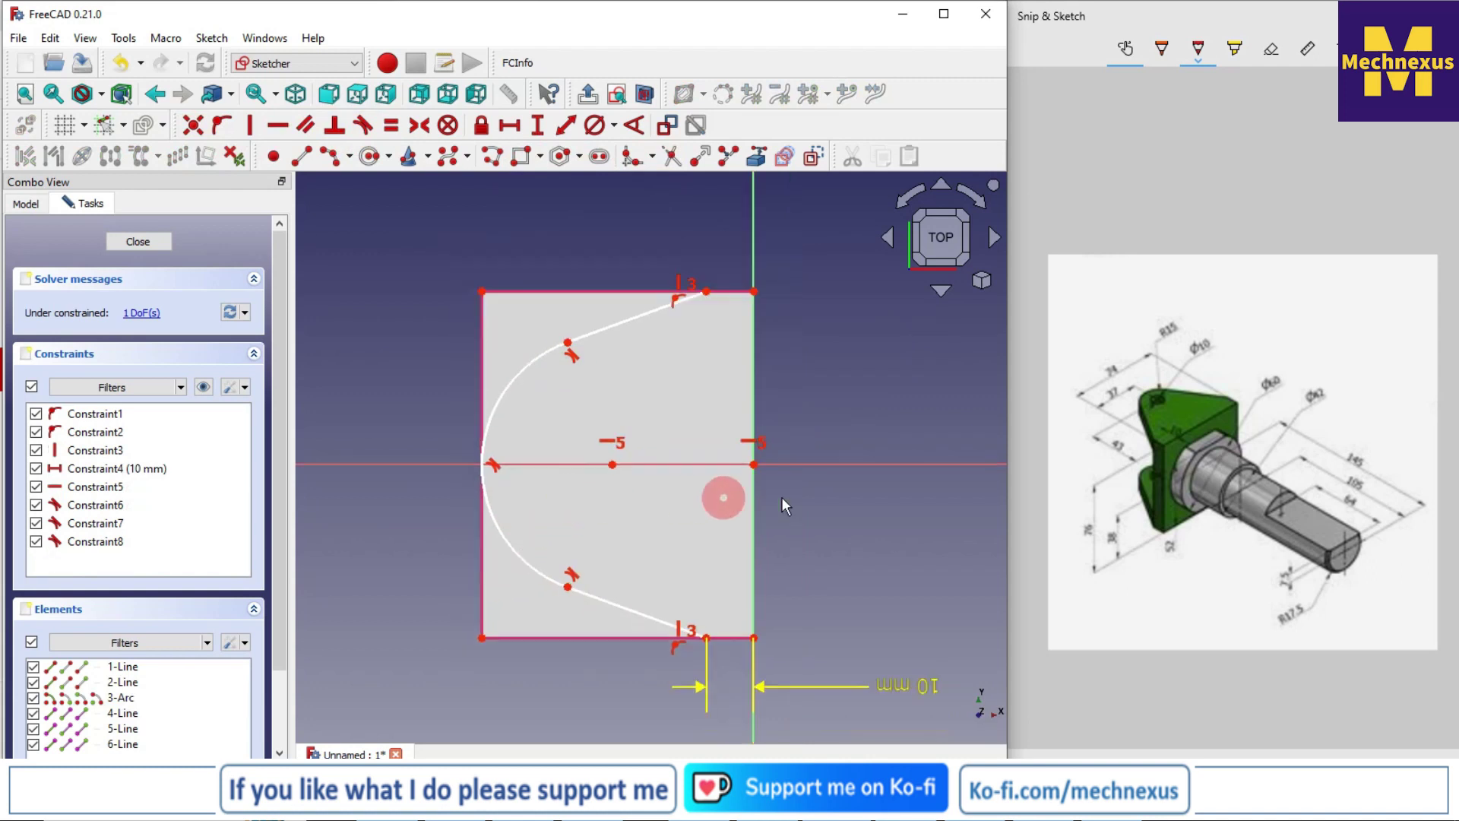
left_click(516, 389)
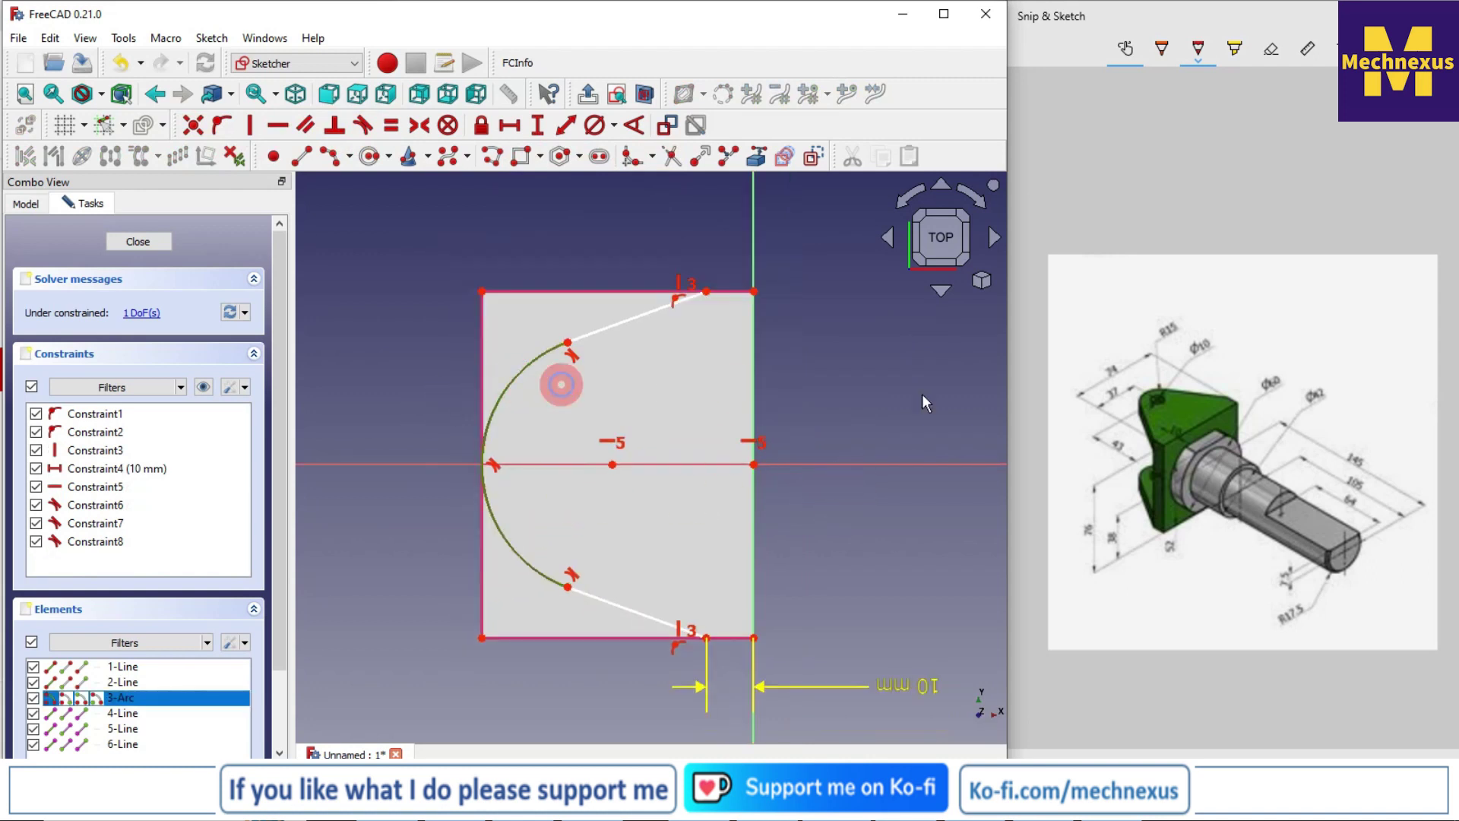
left_click(695, 158)
left_click(619, 130)
left_click(629, 163)
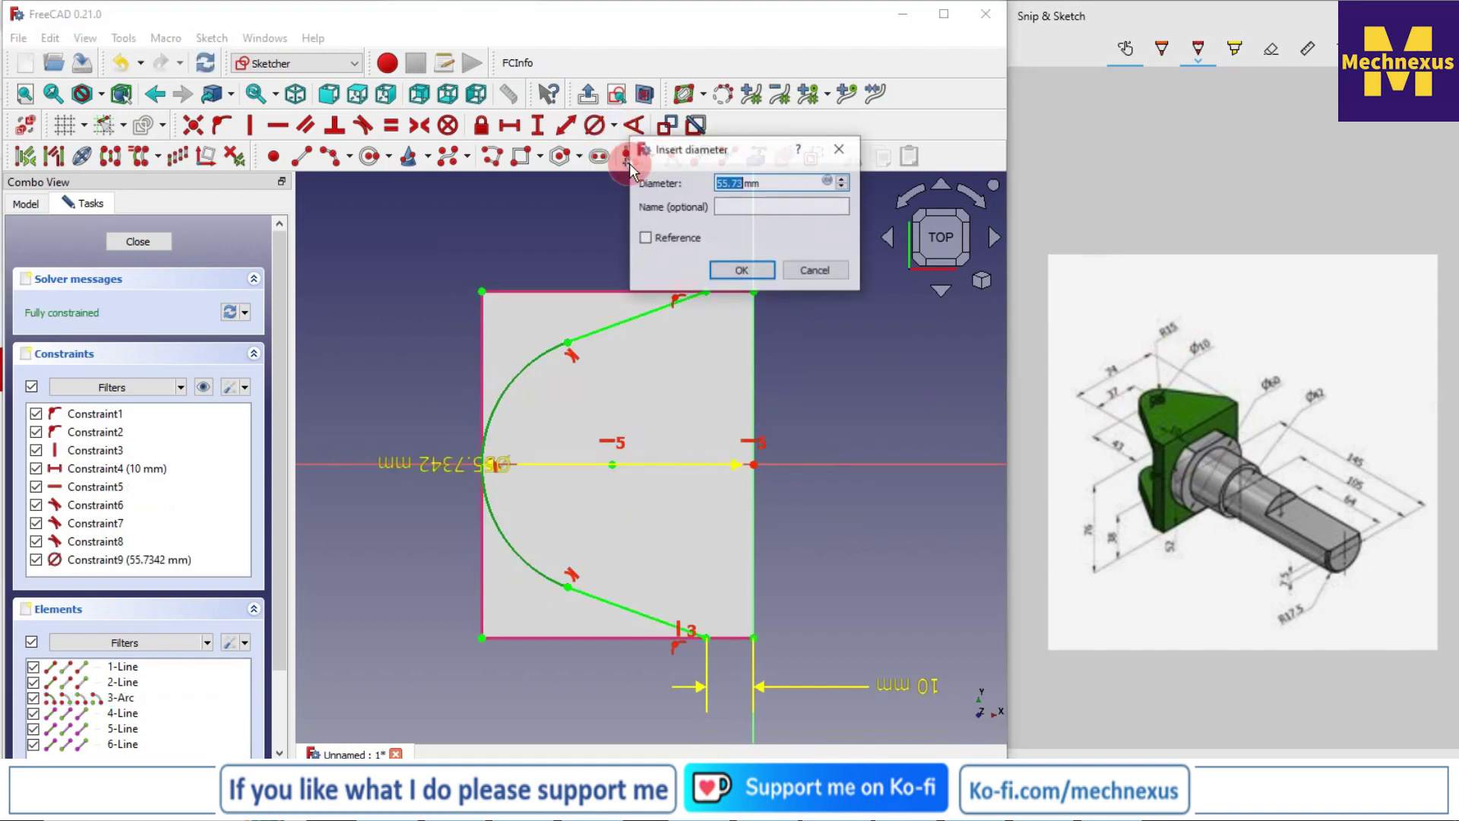
left_click(812, 272)
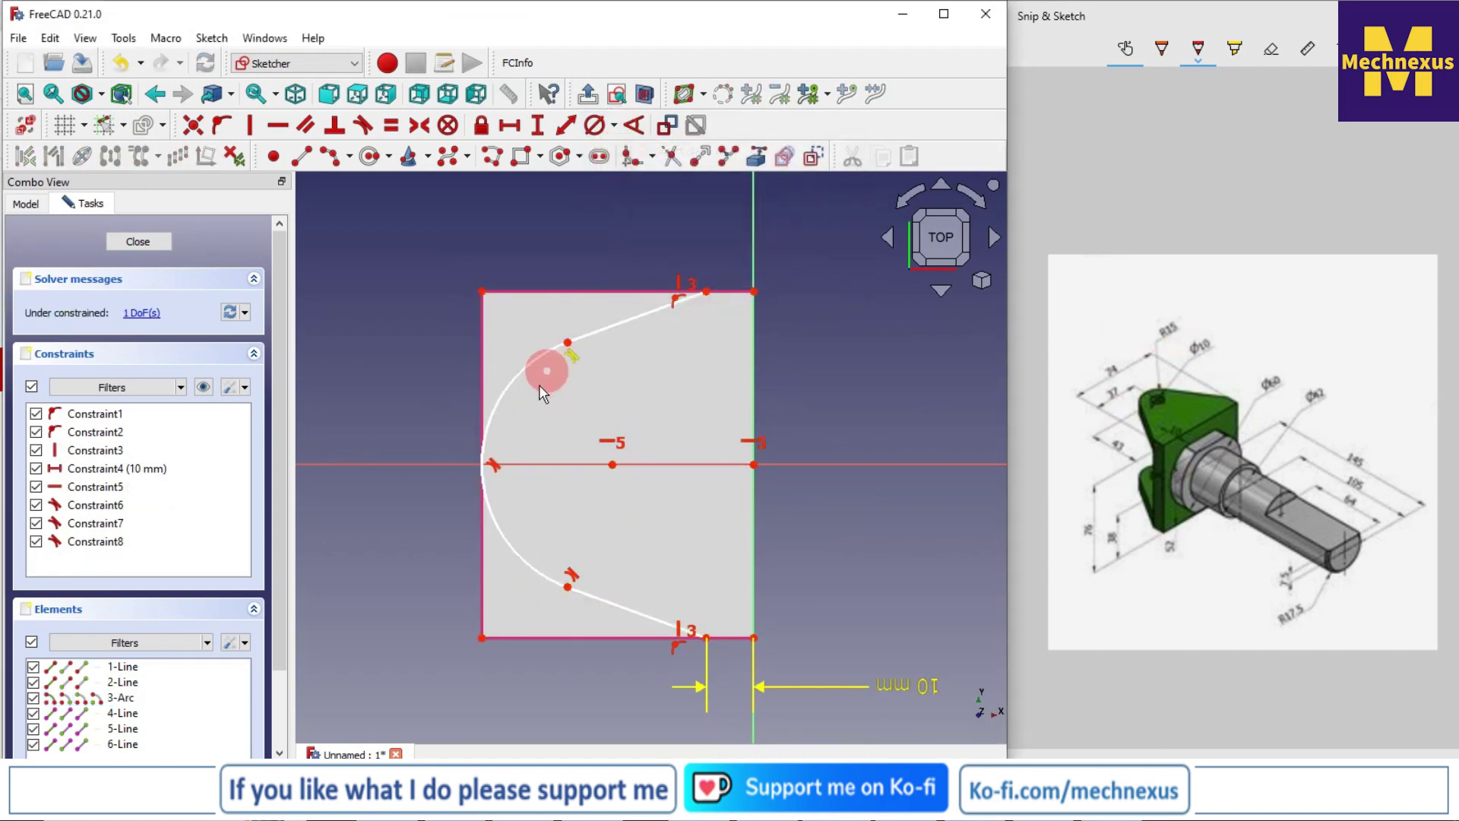
Step: Constrain the arc's radius to 15 mm
left_click(508, 385)
left_click(614, 126)
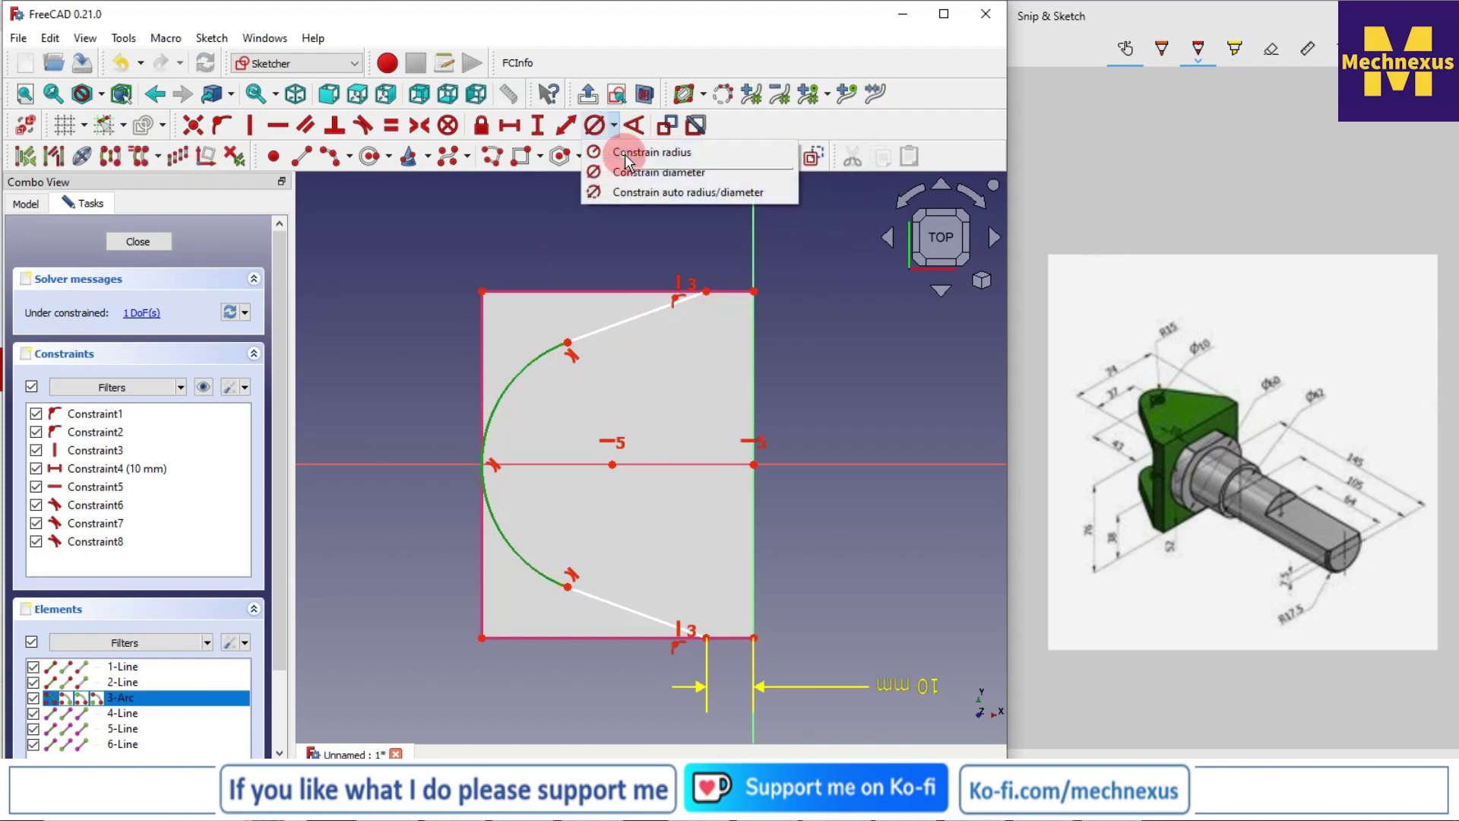
left_click(625, 153)
type("15")
key("Return")
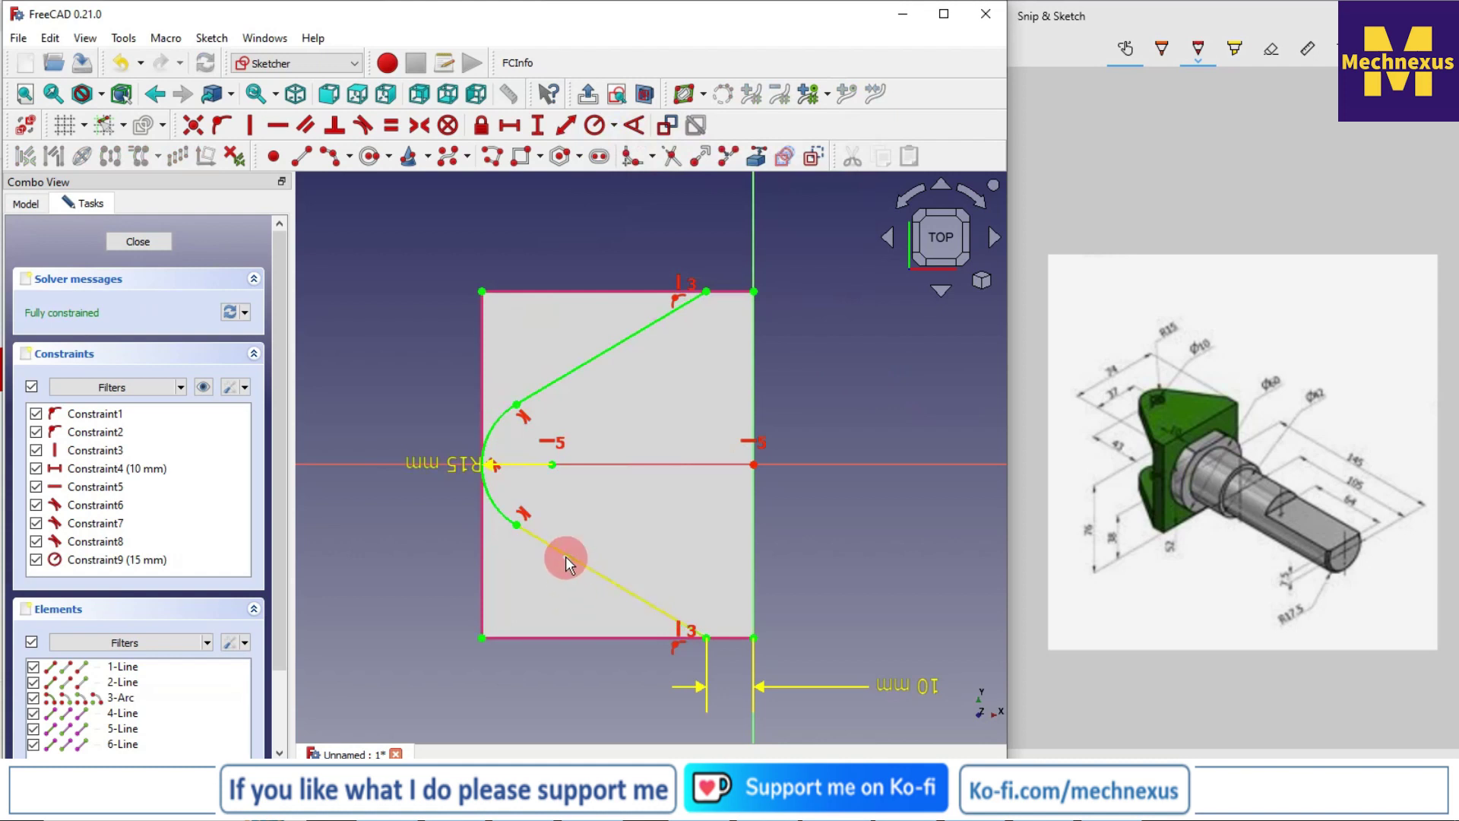
Step: Convert the arc and the upper slanted line to construction geometry
scroll(565, 557, "up", 1)
scroll(533, 450, "down", 2)
scroll(526, 404, "up", 2)
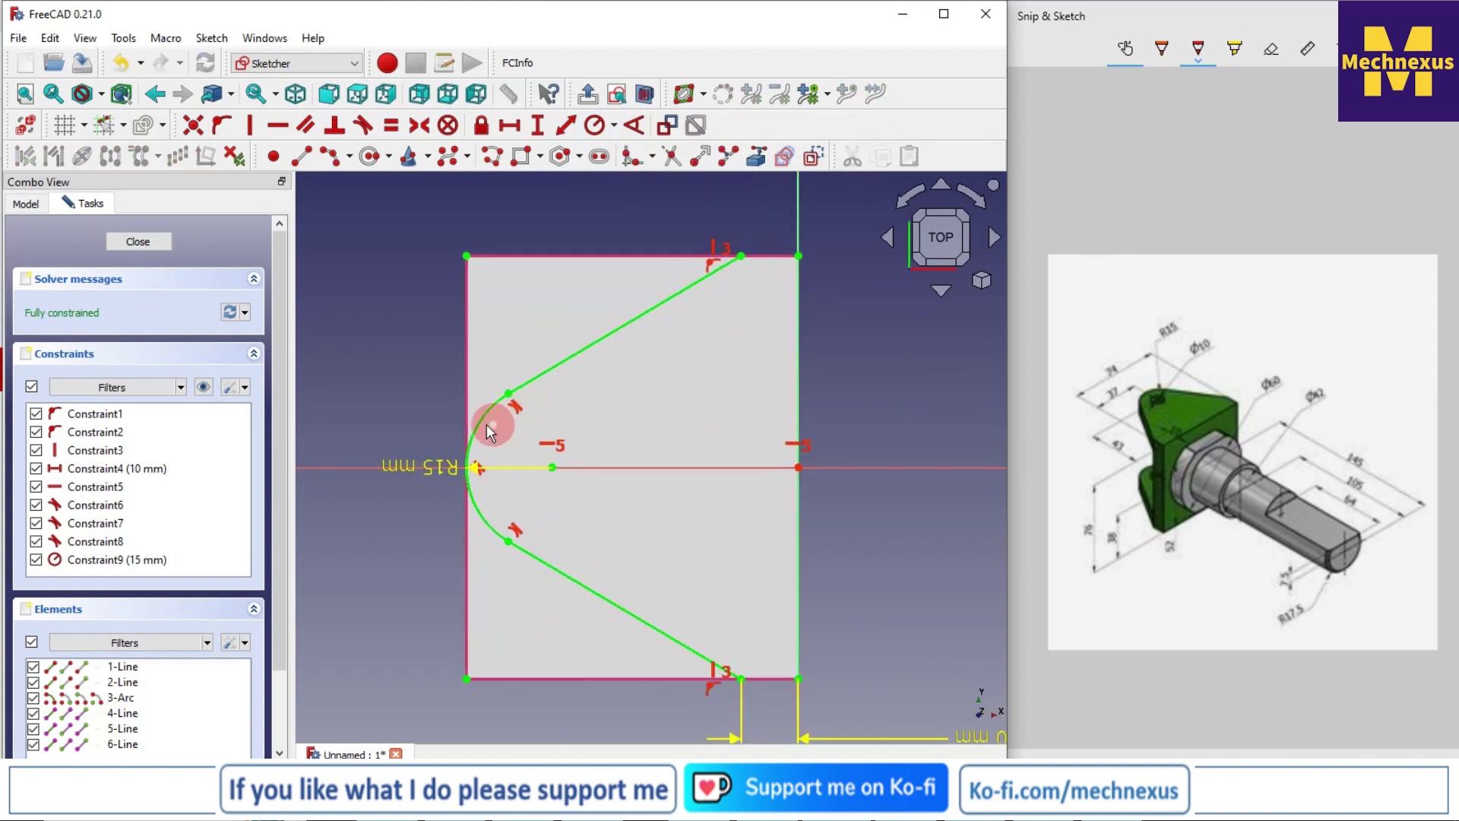
left_click(484, 429)
left_click(531, 381)
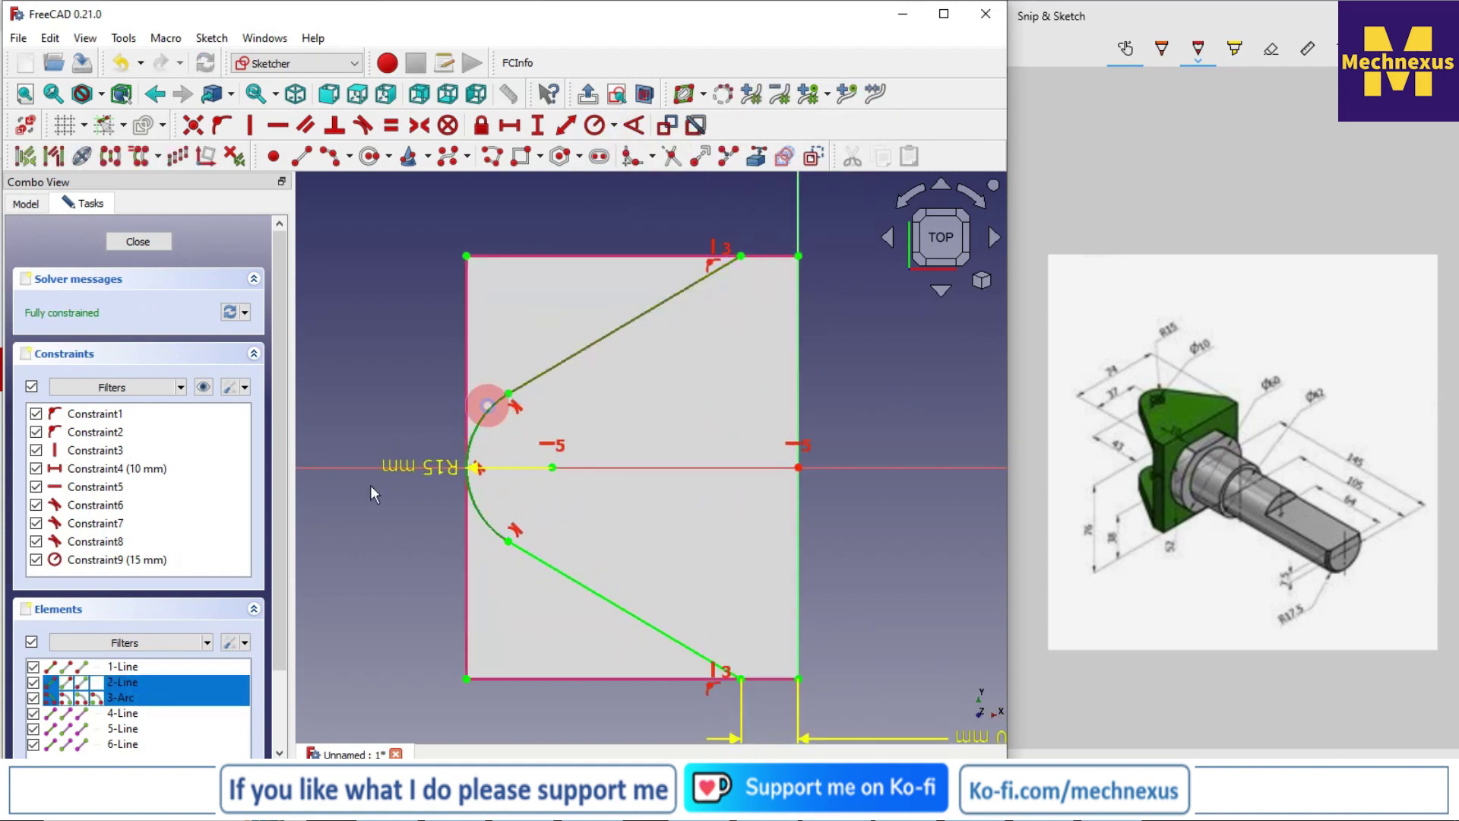
left_click(819, 158)
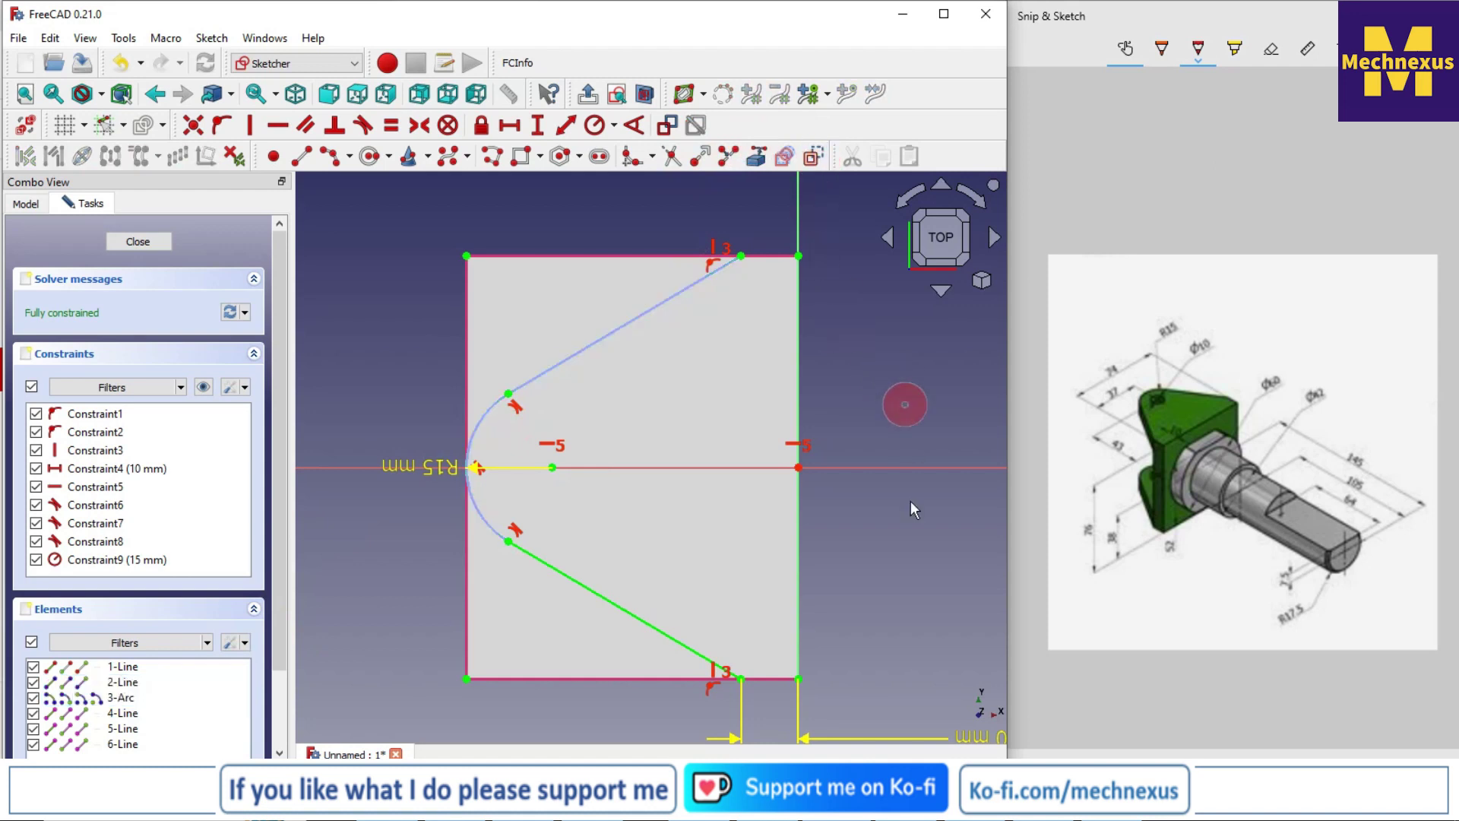
Step: Draw an arc over the construction arc's lower half, from the lower line's tangent point to the free end edge at the horizontal axis
scroll(508, 583, "up", 1)
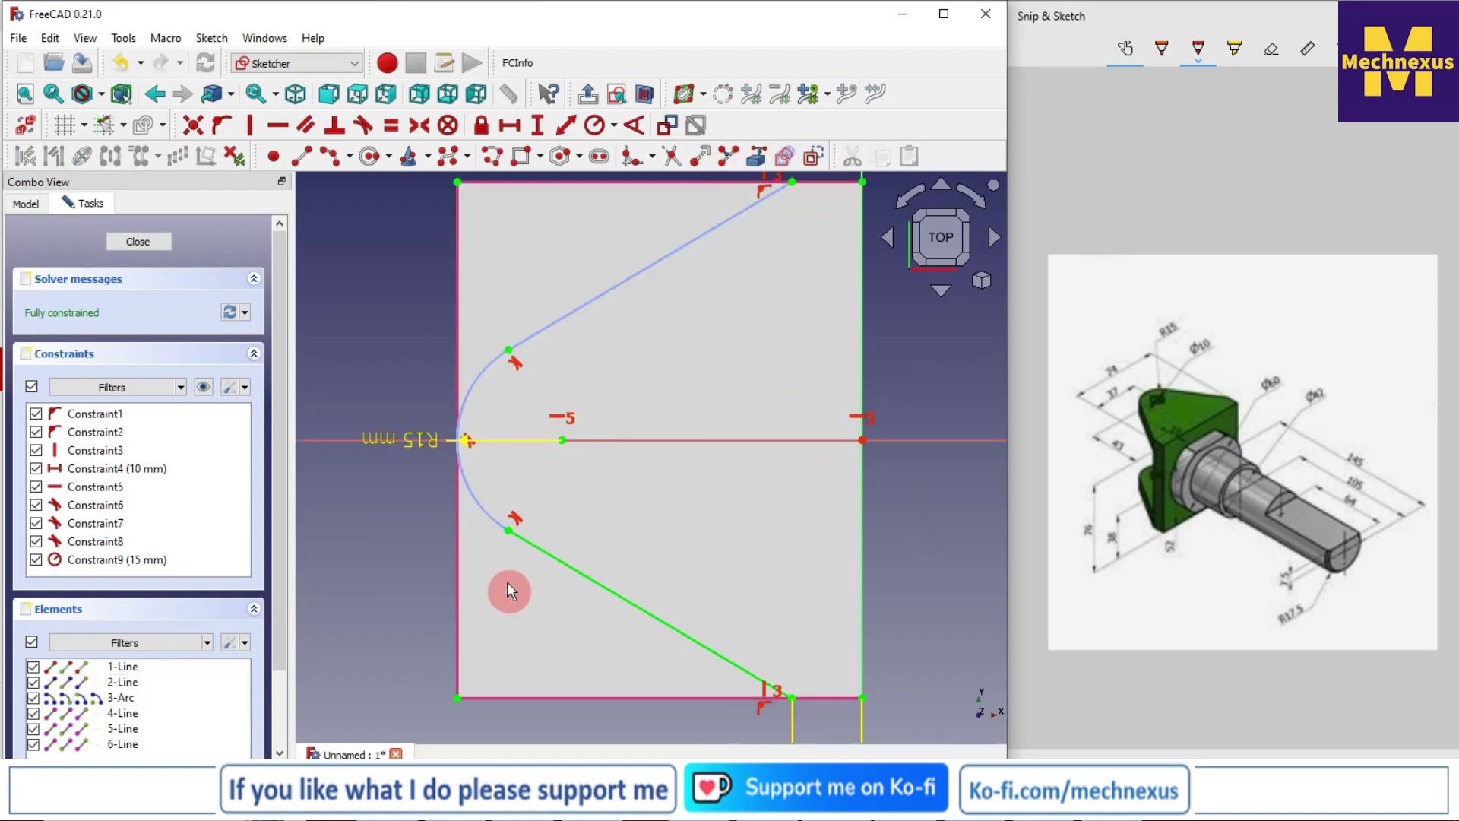
left_click(333, 156)
left_click(507, 528)
key("m")
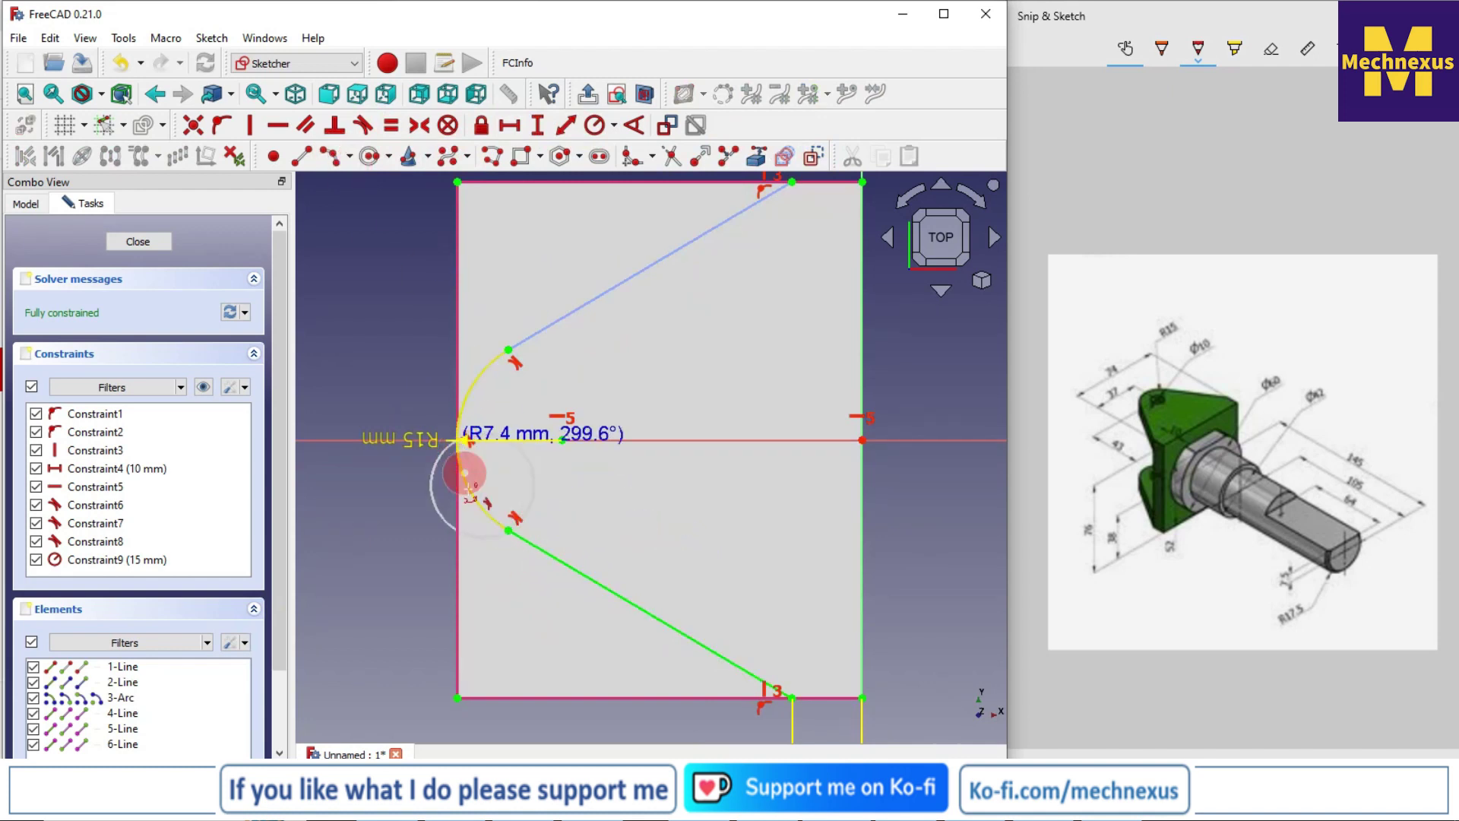
left_click(475, 508)
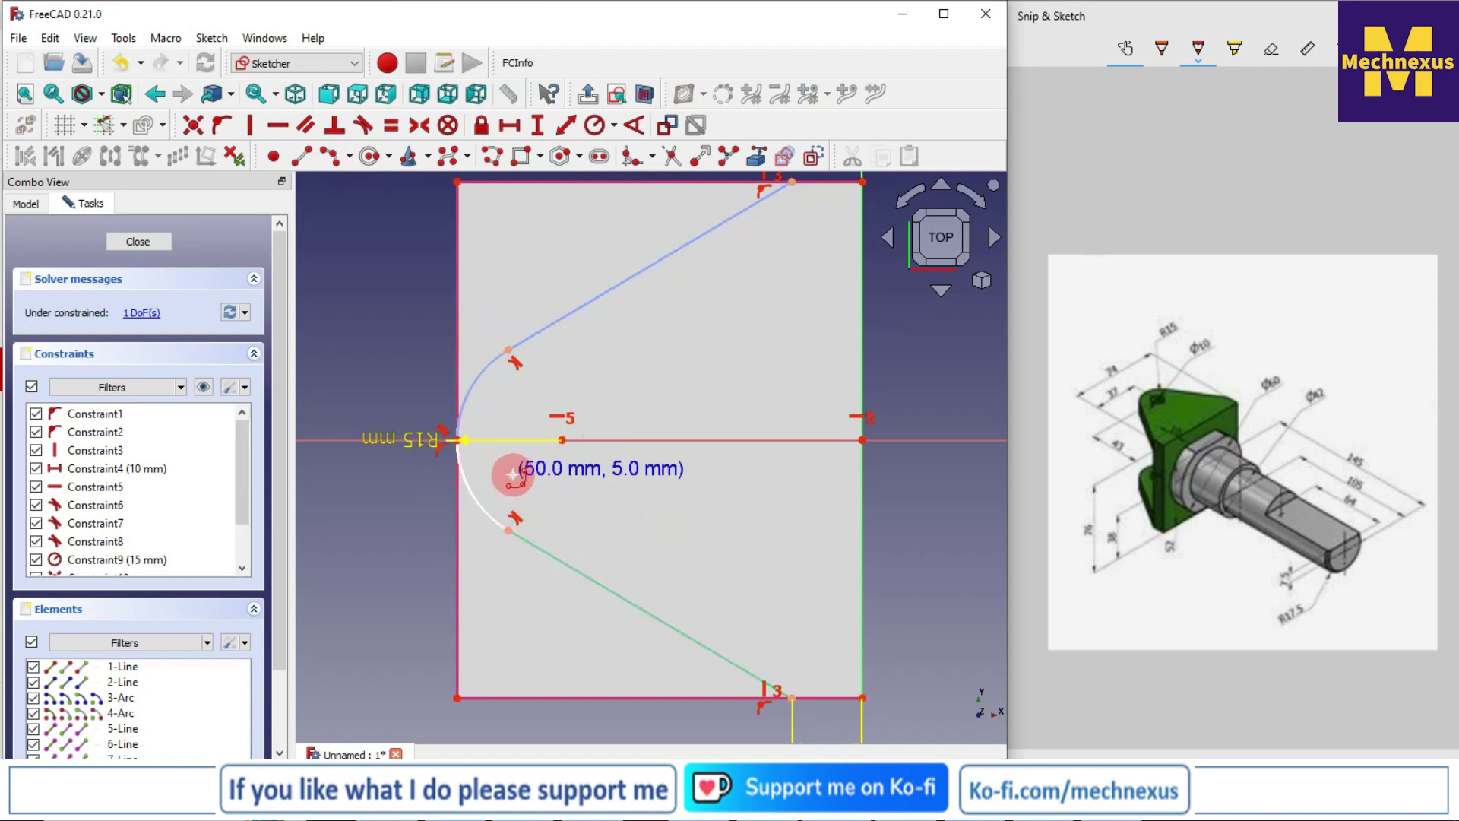
scroll(515, 498, "up", 5)
right_click(498, 528)
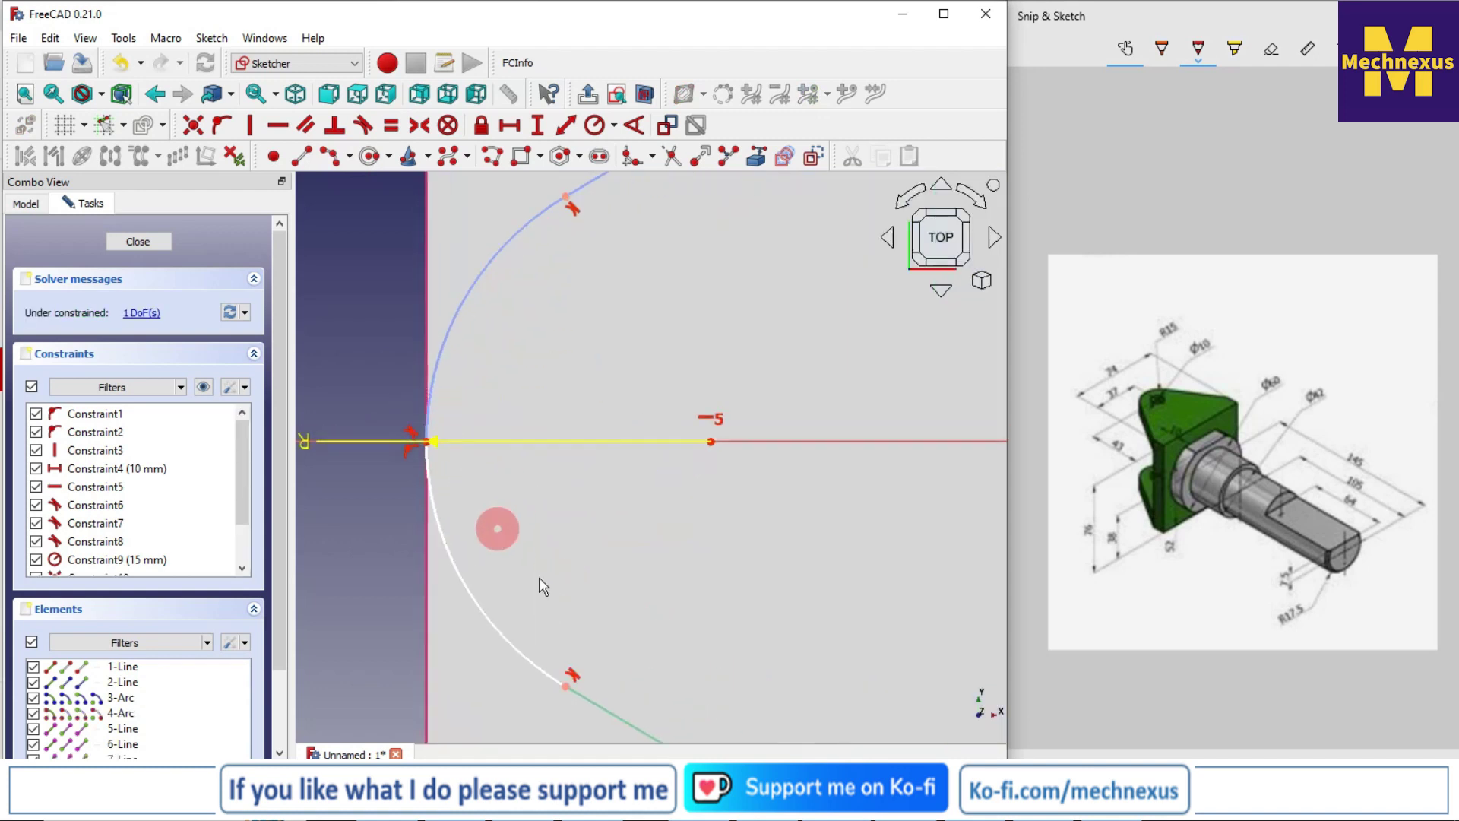
Step: Move the tangency symbol and the R15 radius label away from the point where the arcs meet the end edge
left_click(428, 472)
mouse_move(422, 444)
left_mouse_down()
mouse_move(423, 482)
mouse_move(492, 522)
mouse_move(572, 690)
mouse_move(522, 651)
mouse_move(531, 609)
mouse_move(632, 568)
left_mouse_up()
scroll(632, 568, "down", 3)
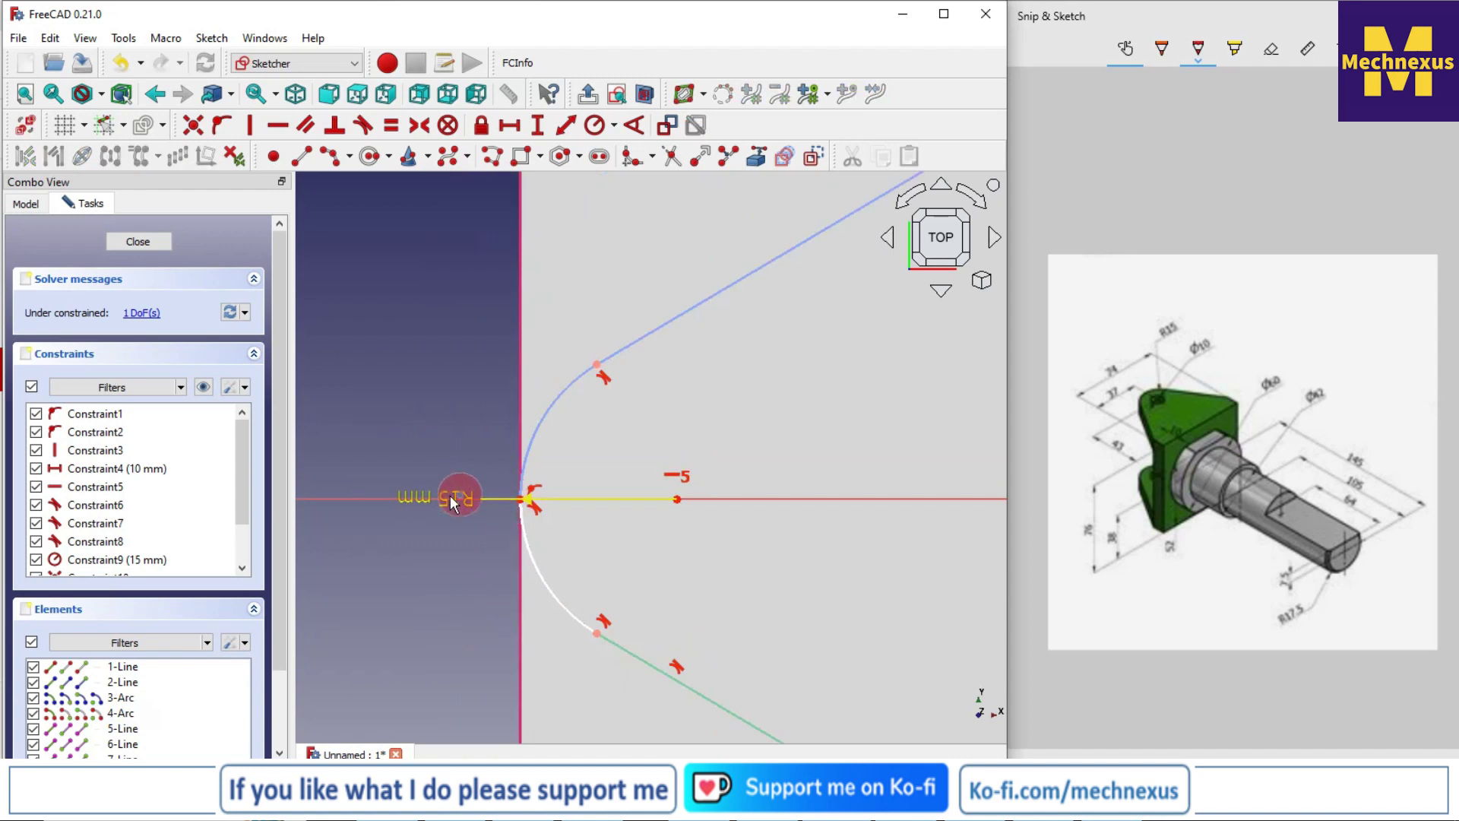
left_click_drag(449, 509, 457, 417)
scroll(544, 503, "up", 2)
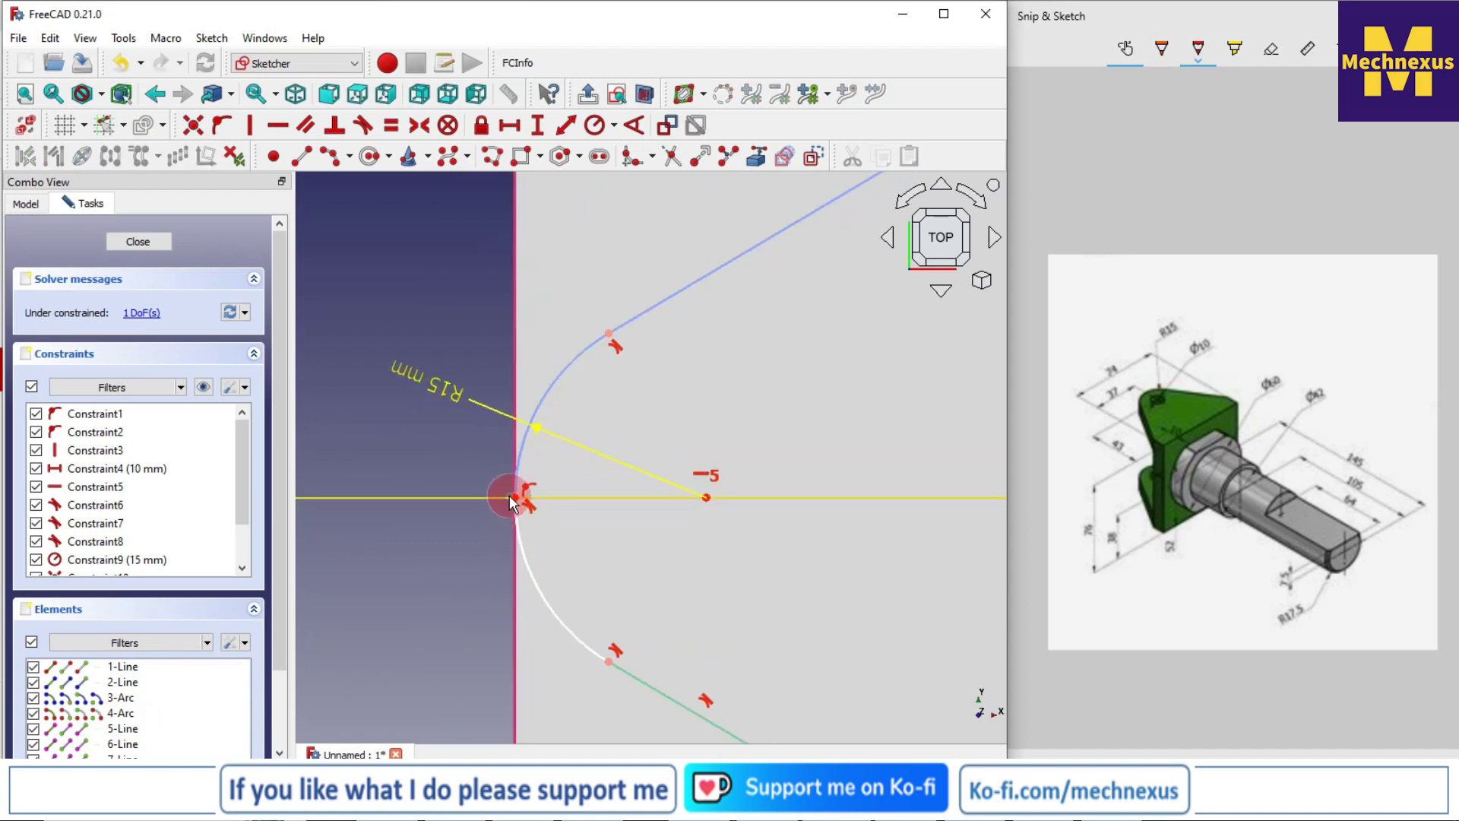
Step: Pull the lower arc's free end off the horizontal axis and constrain it horizontally level with the R15 arc's centre
scroll(511, 472, "down", 2)
scroll(488, 459, "up", 2)
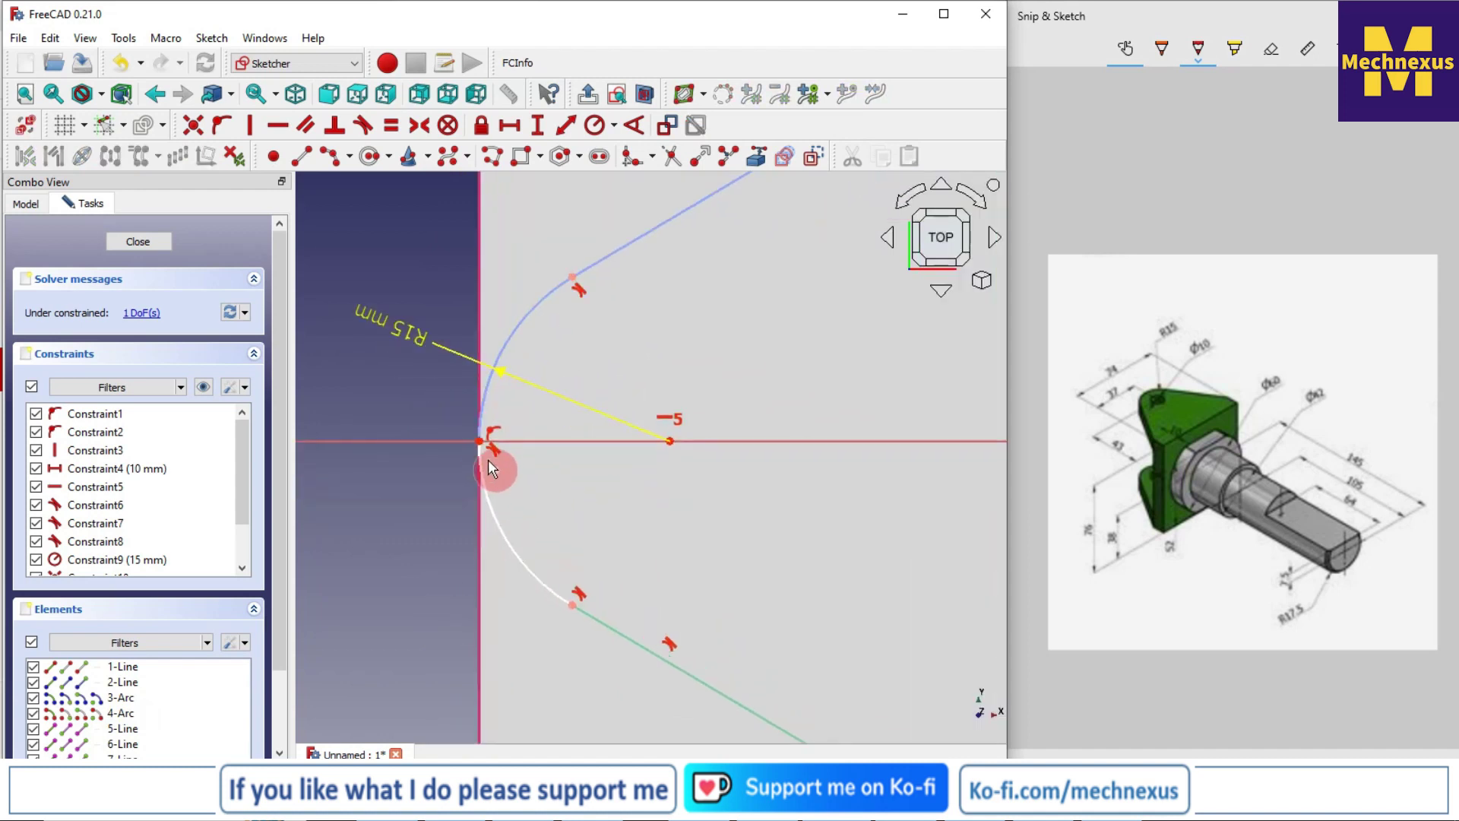
left_click_drag(481, 442, 484, 488)
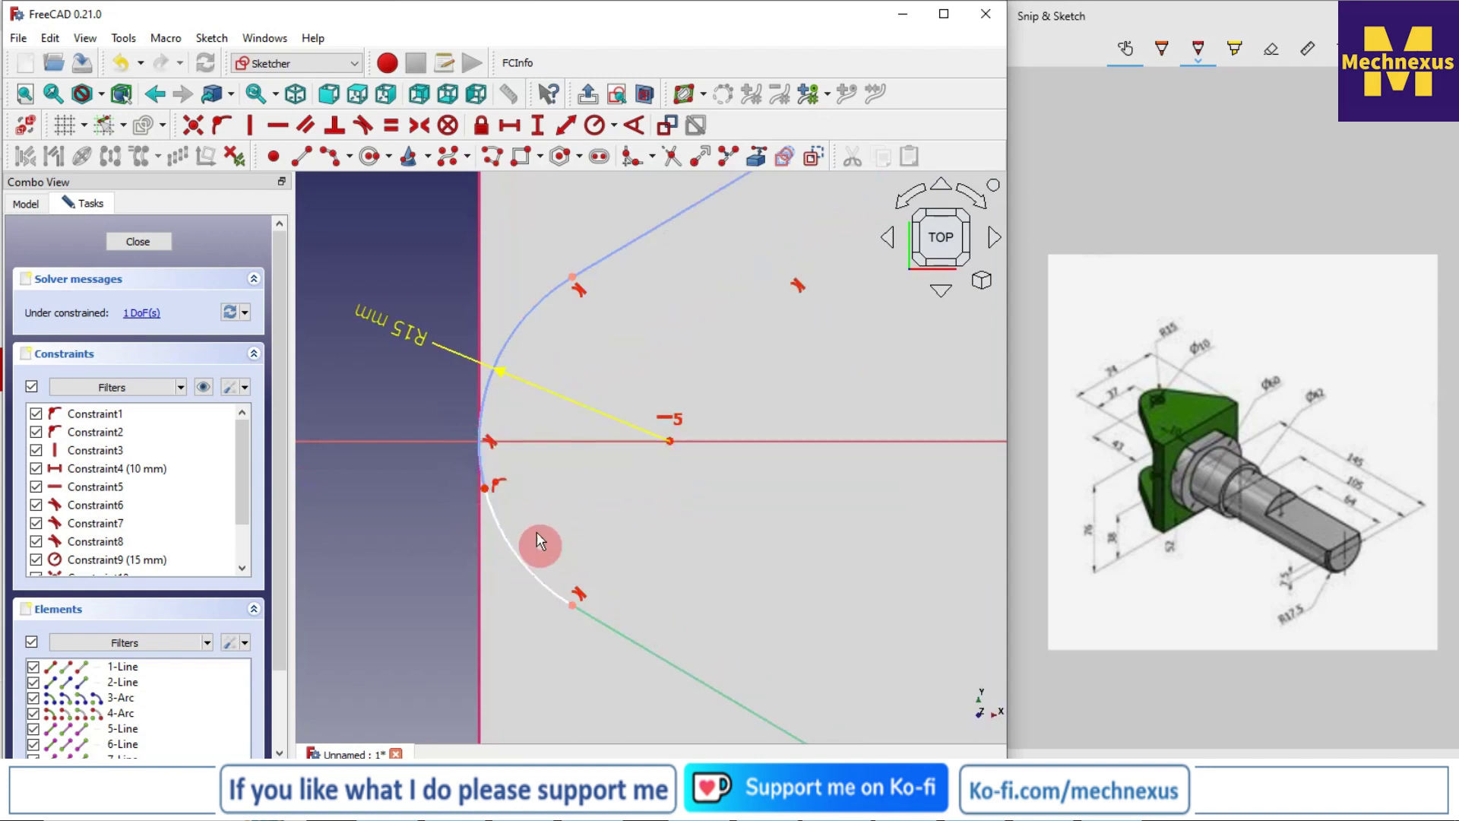
left_click(485, 489)
left_click(669, 441)
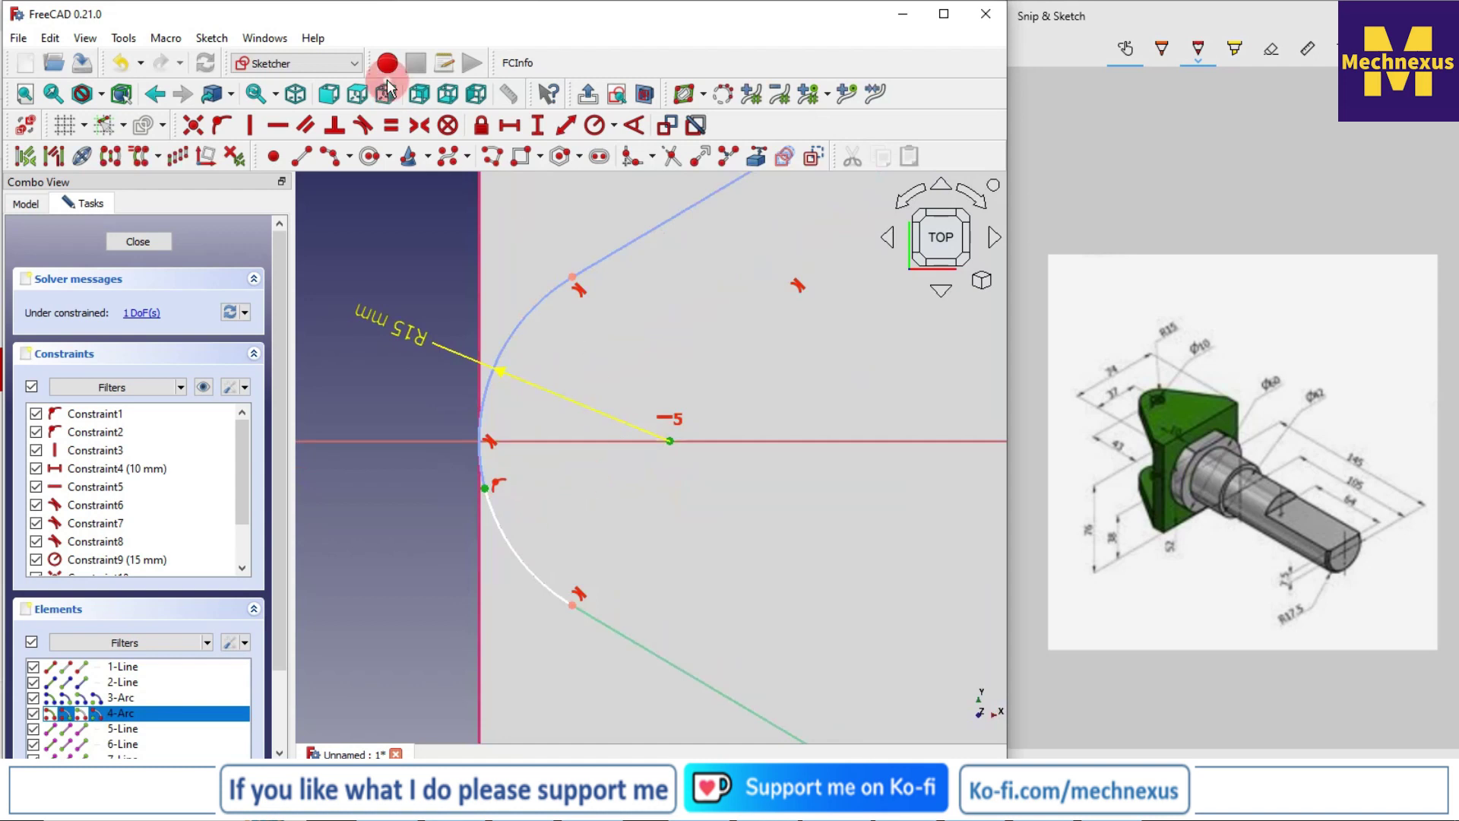
left_click(279, 125)
scroll(552, 404, "down", 2)
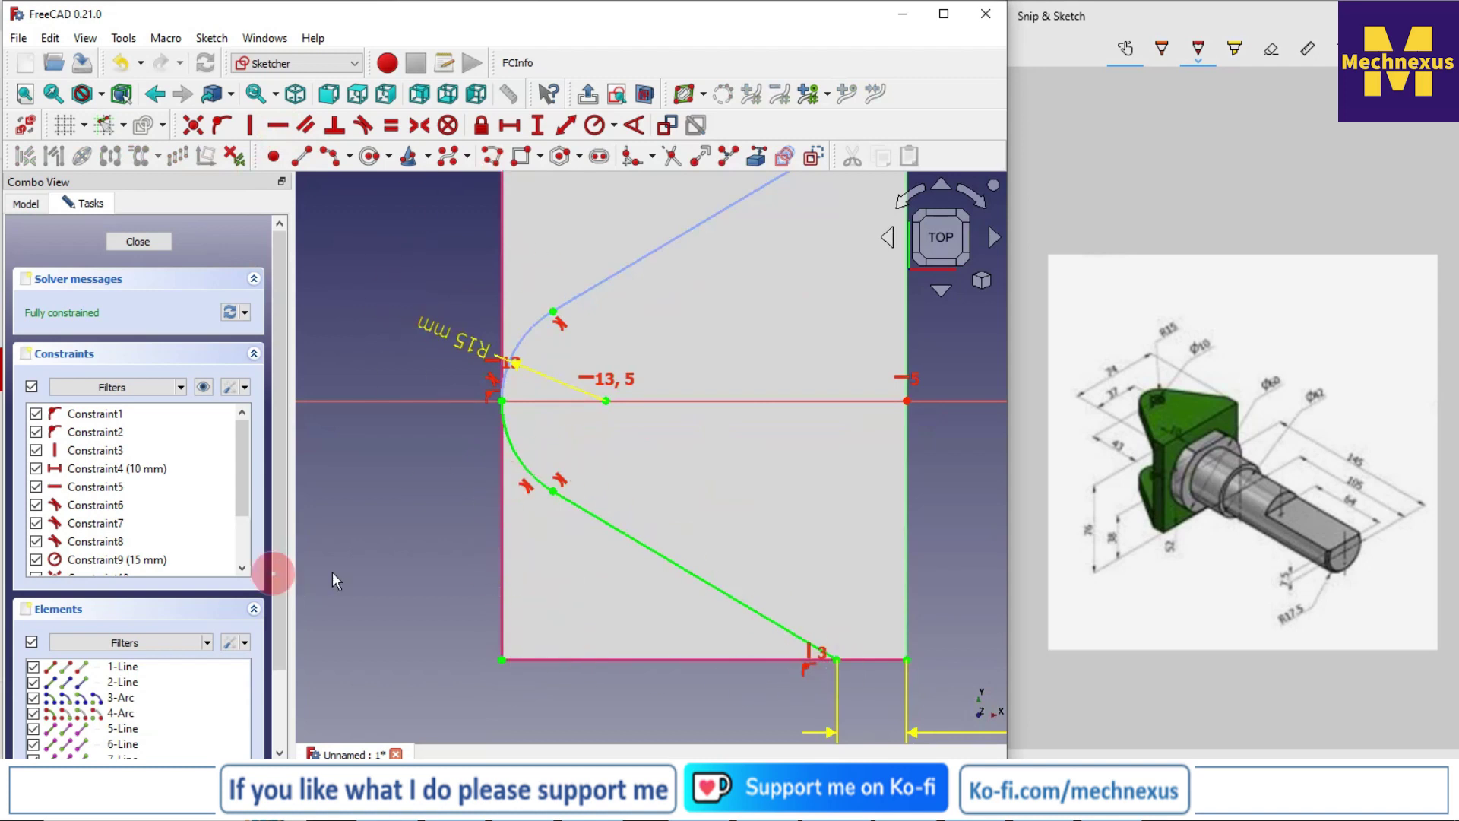
Step: Draw a 37 mm vertical line from the arc's end to the face corner, and a horizontal line to the slanted line's lower end
left_click(273, 155)
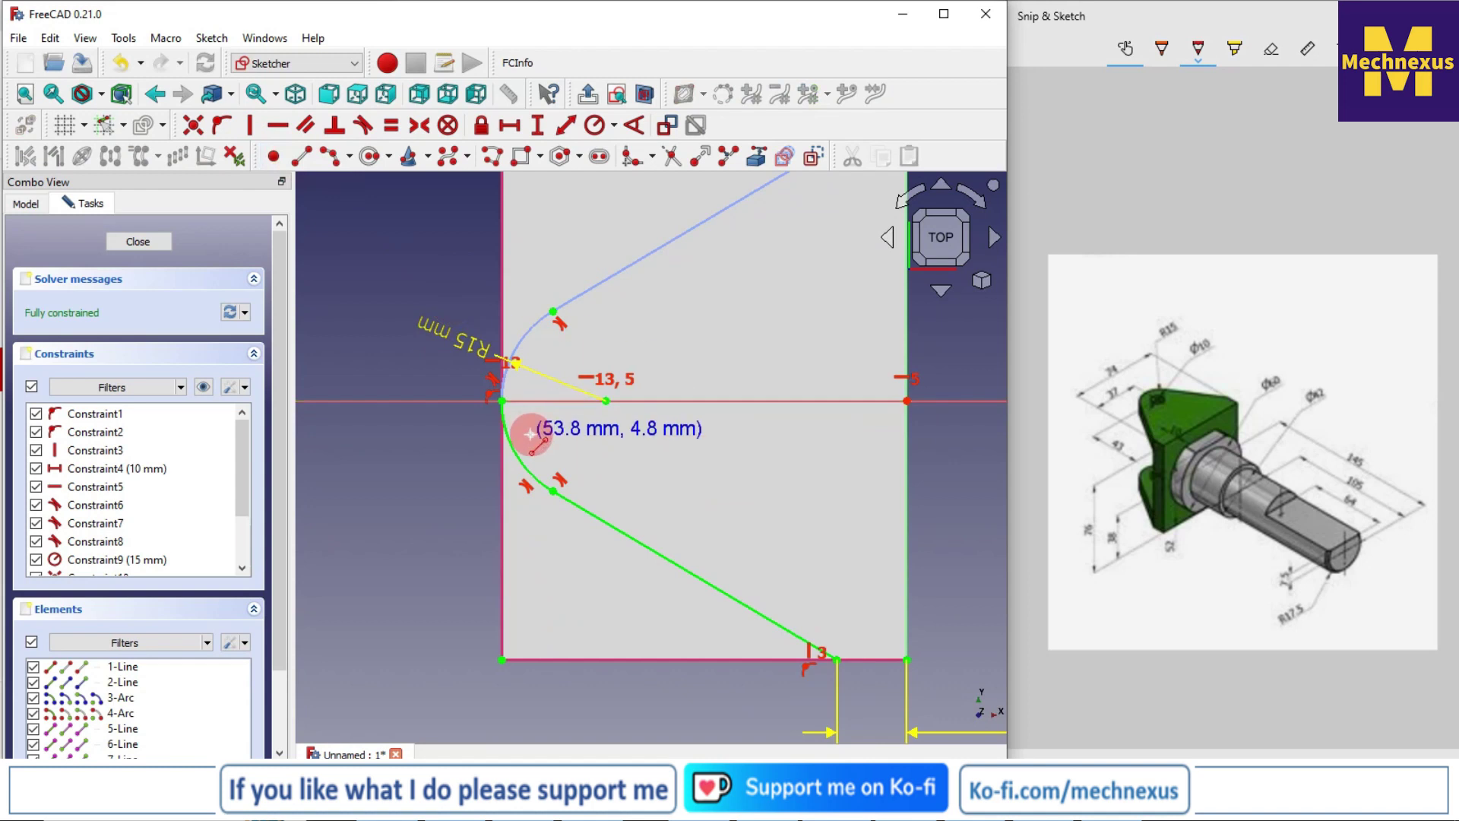
left_click(498, 397)
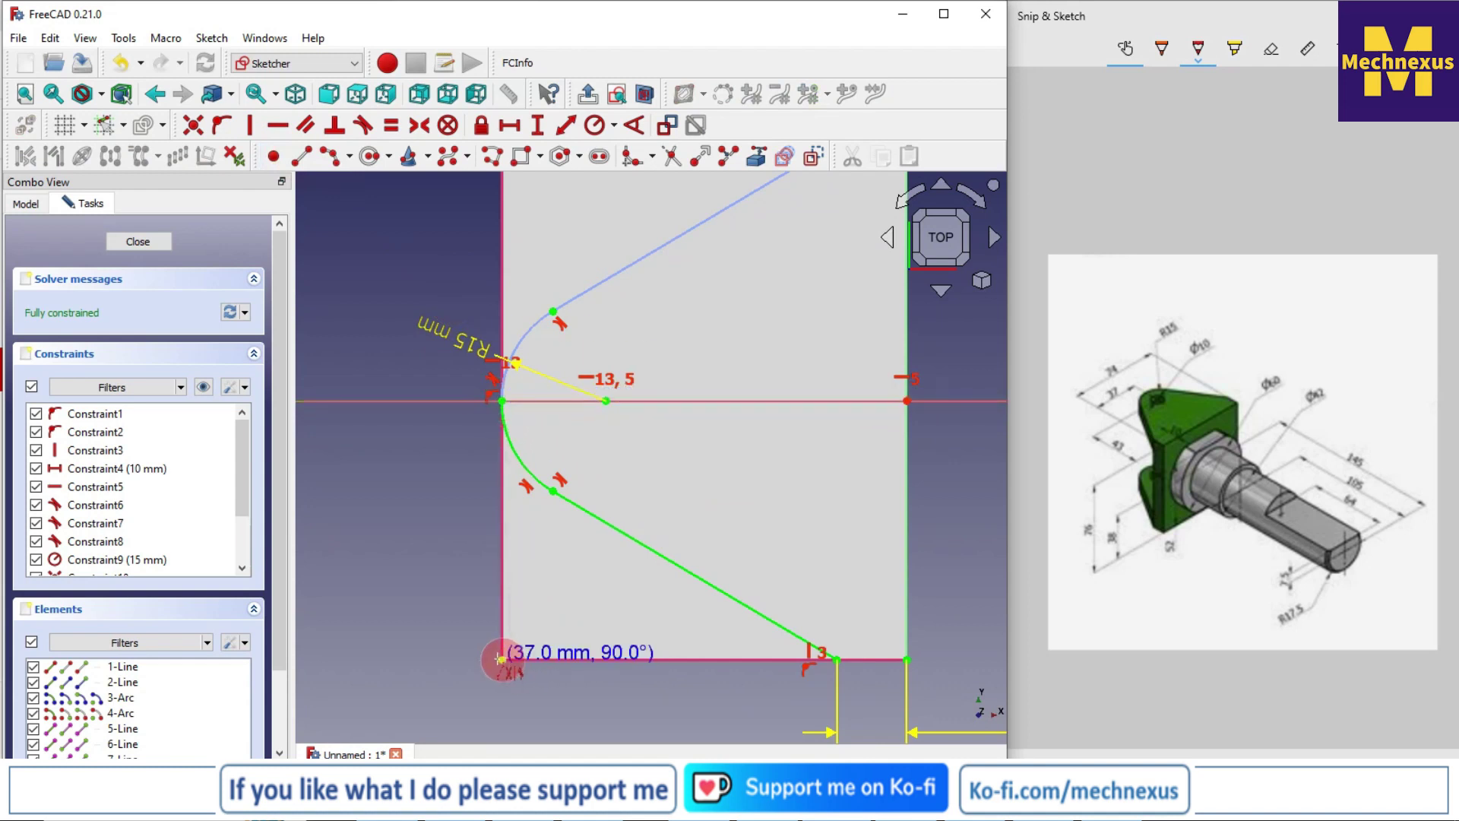
left_click(505, 655)
left_click(502, 658)
left_click(836, 658)
right_click(434, 475)
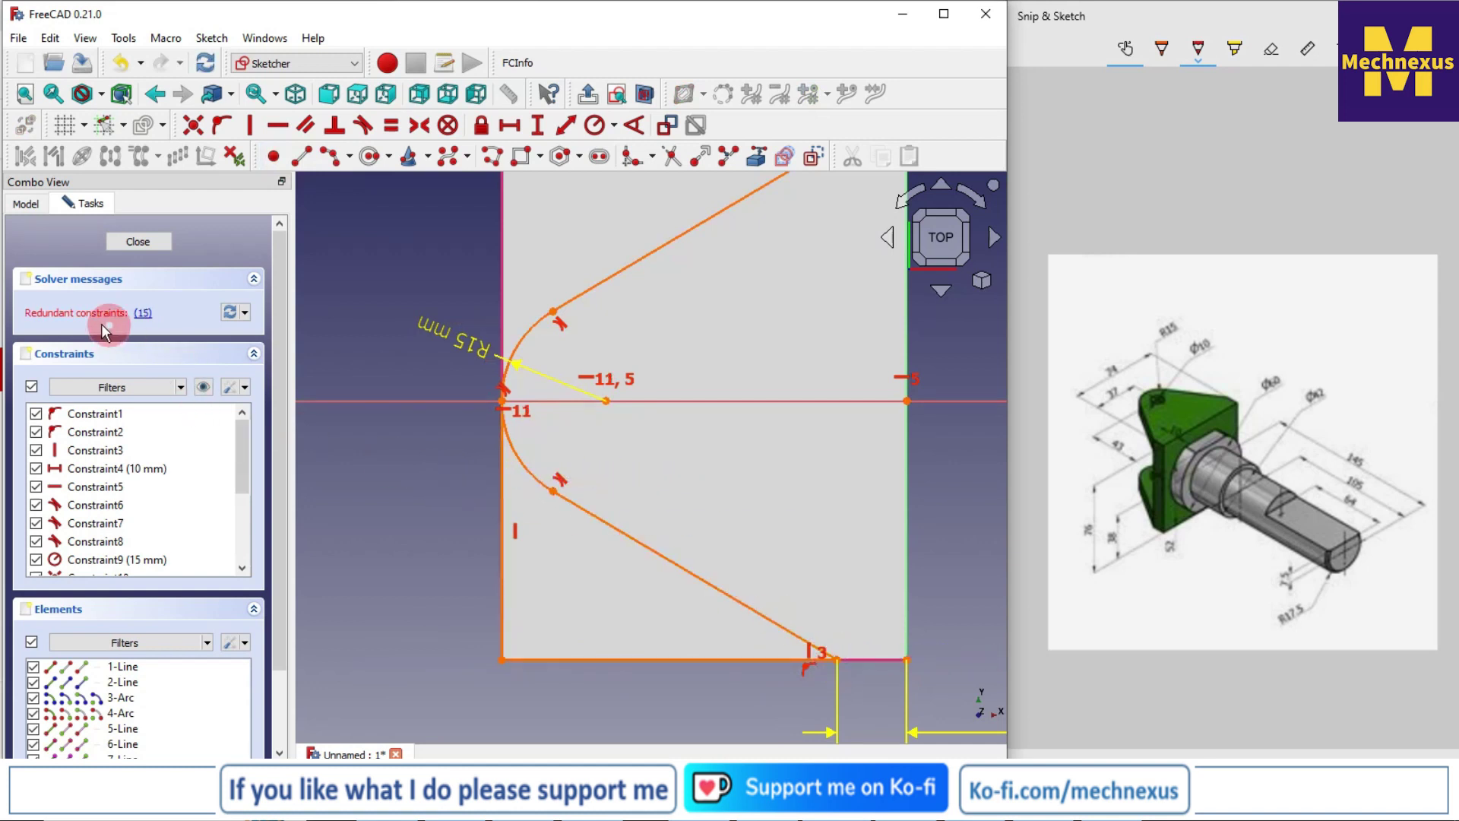
Step: Select the redundant constraint reported by the solver and delete it
left_click(142, 315)
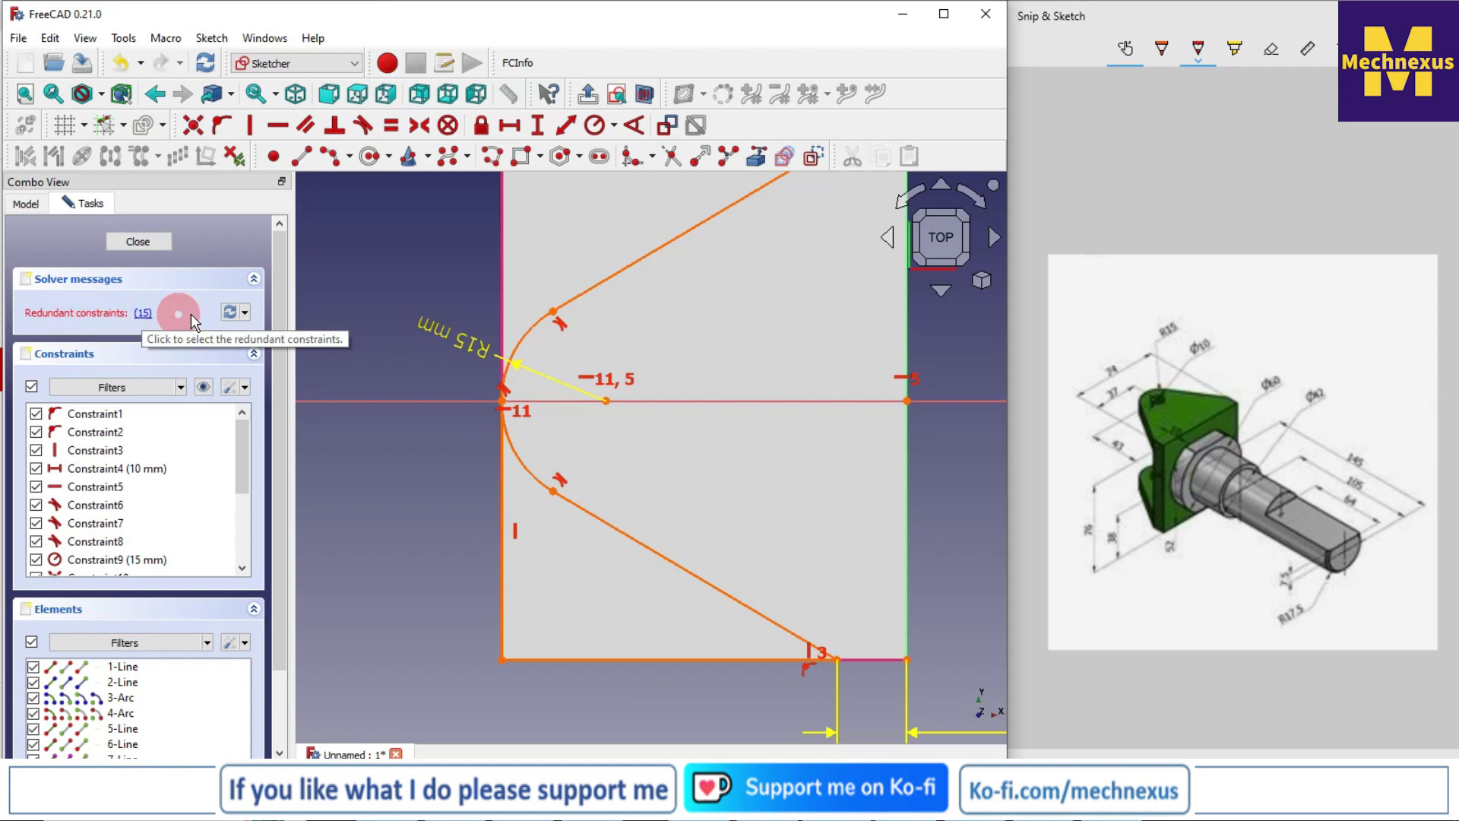
left_click(229, 312)
left_click(142, 313)
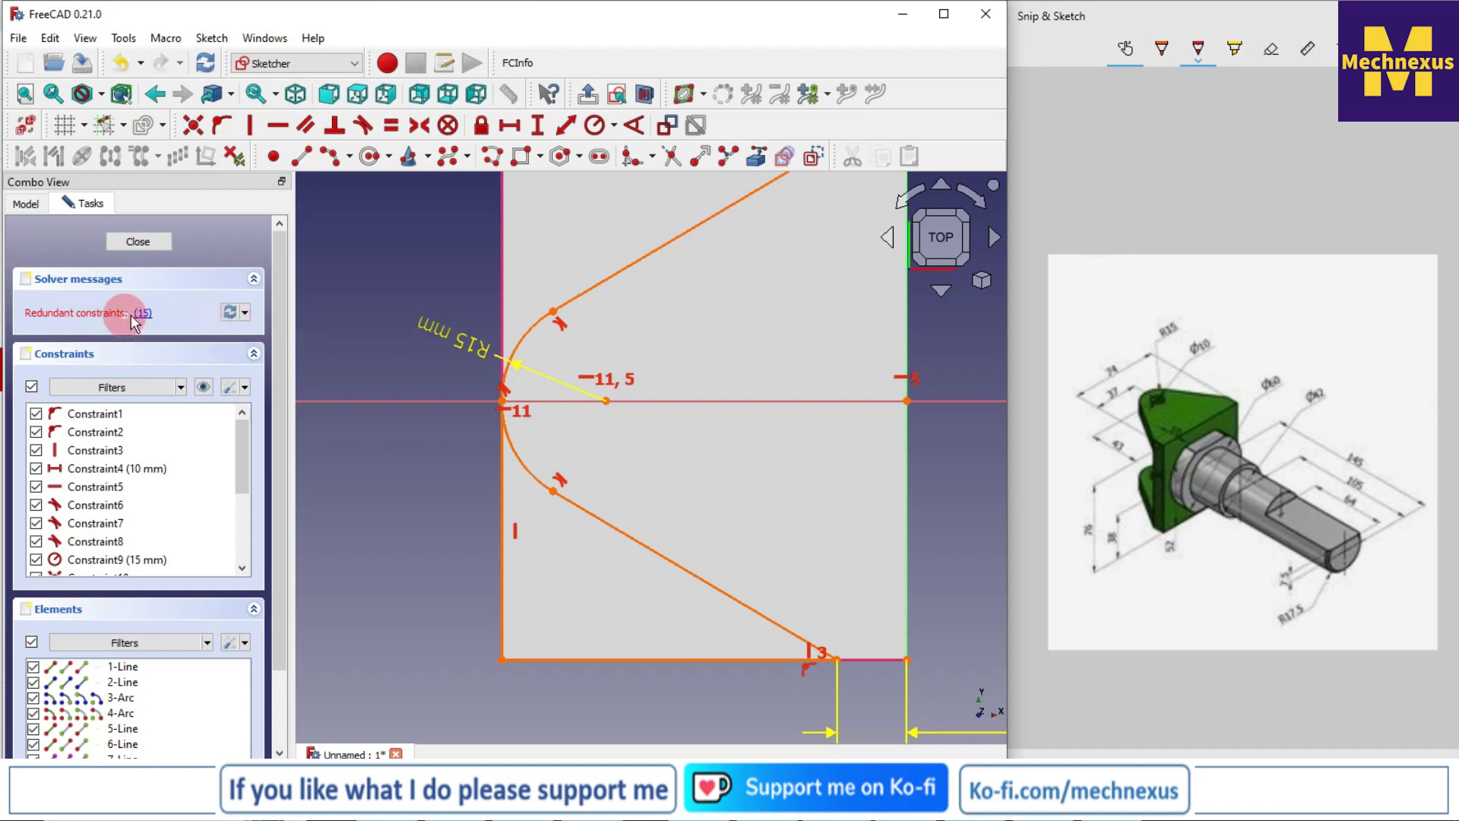
left_click(431, 566)
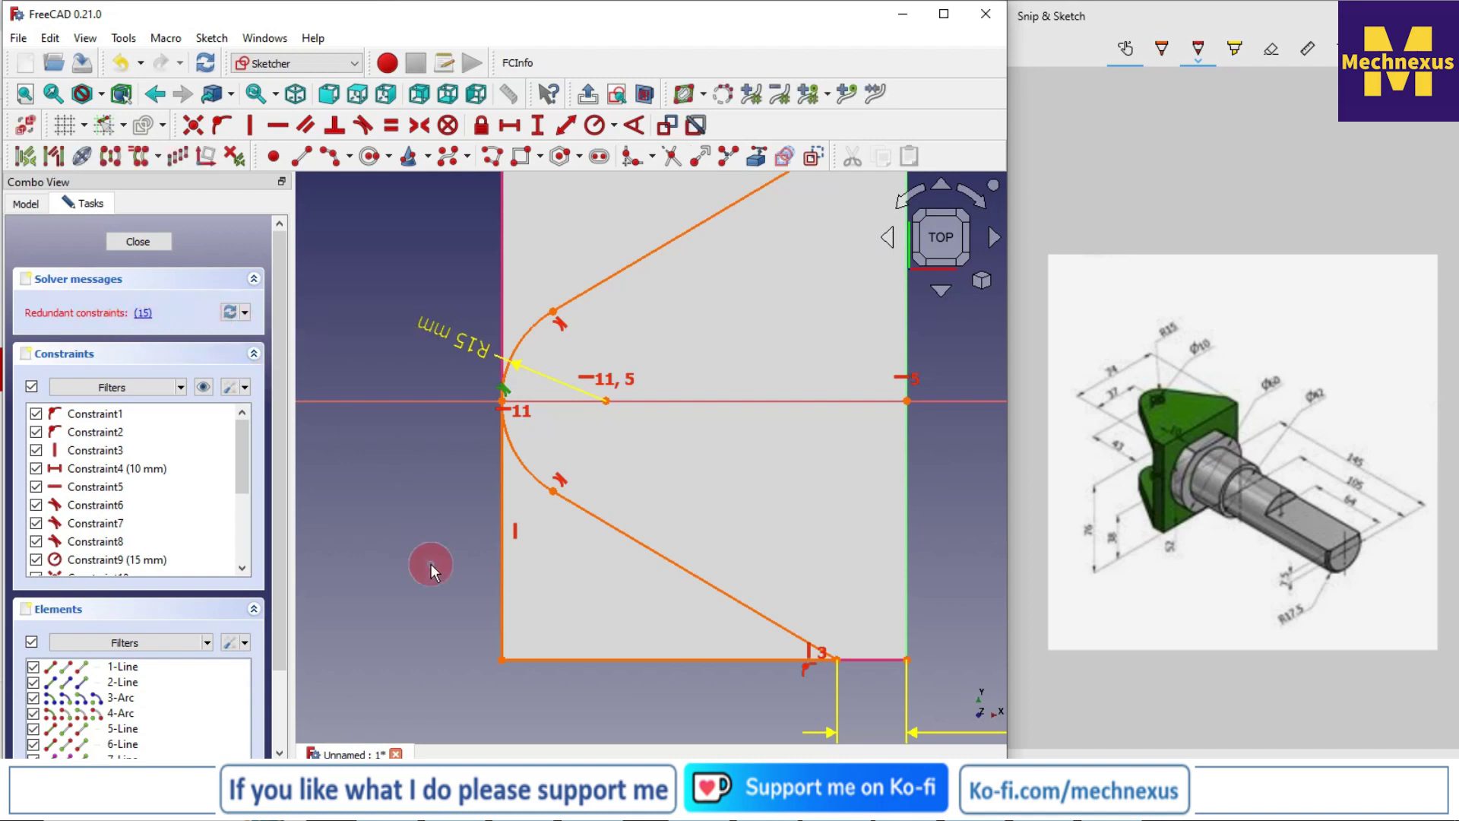
key("Delete")
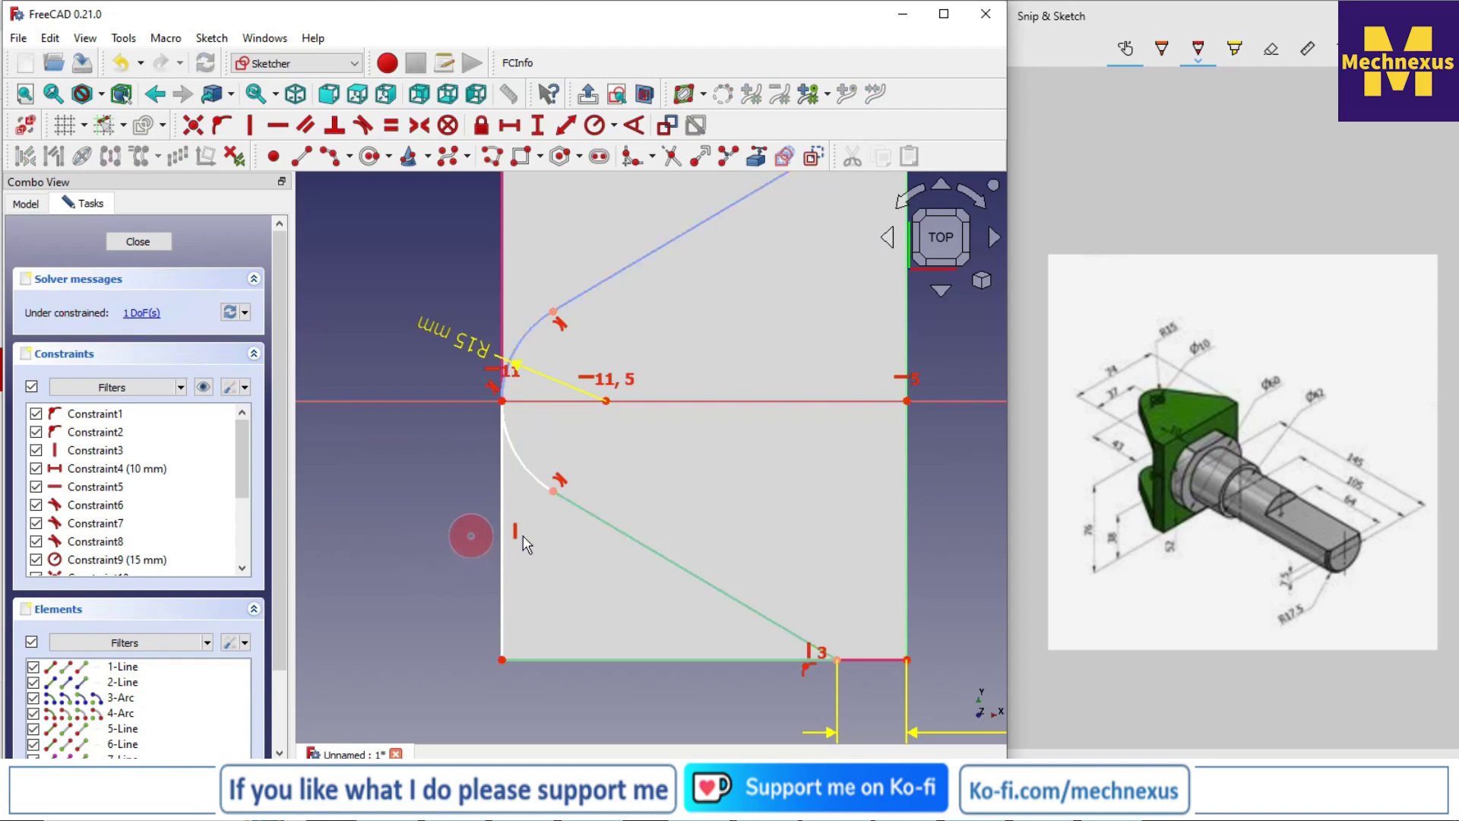
Step: Shift the lower arc's free end down along the end edge, away from the horizontal axis
scroll(527, 525, "up", 1)
mouse_move(493, 690)
left_mouse_down()
mouse_move(456, 696)
mouse_move(496, 681)
mouse_move(467, 726)
mouse_move(477, 656)
left_mouse_up()
scroll(505, 366, "up", 2)
mouse_move(505, 365)
left_mouse_down()
mouse_move(491, 486)
mouse_move(489, 470)
left_mouse_up()
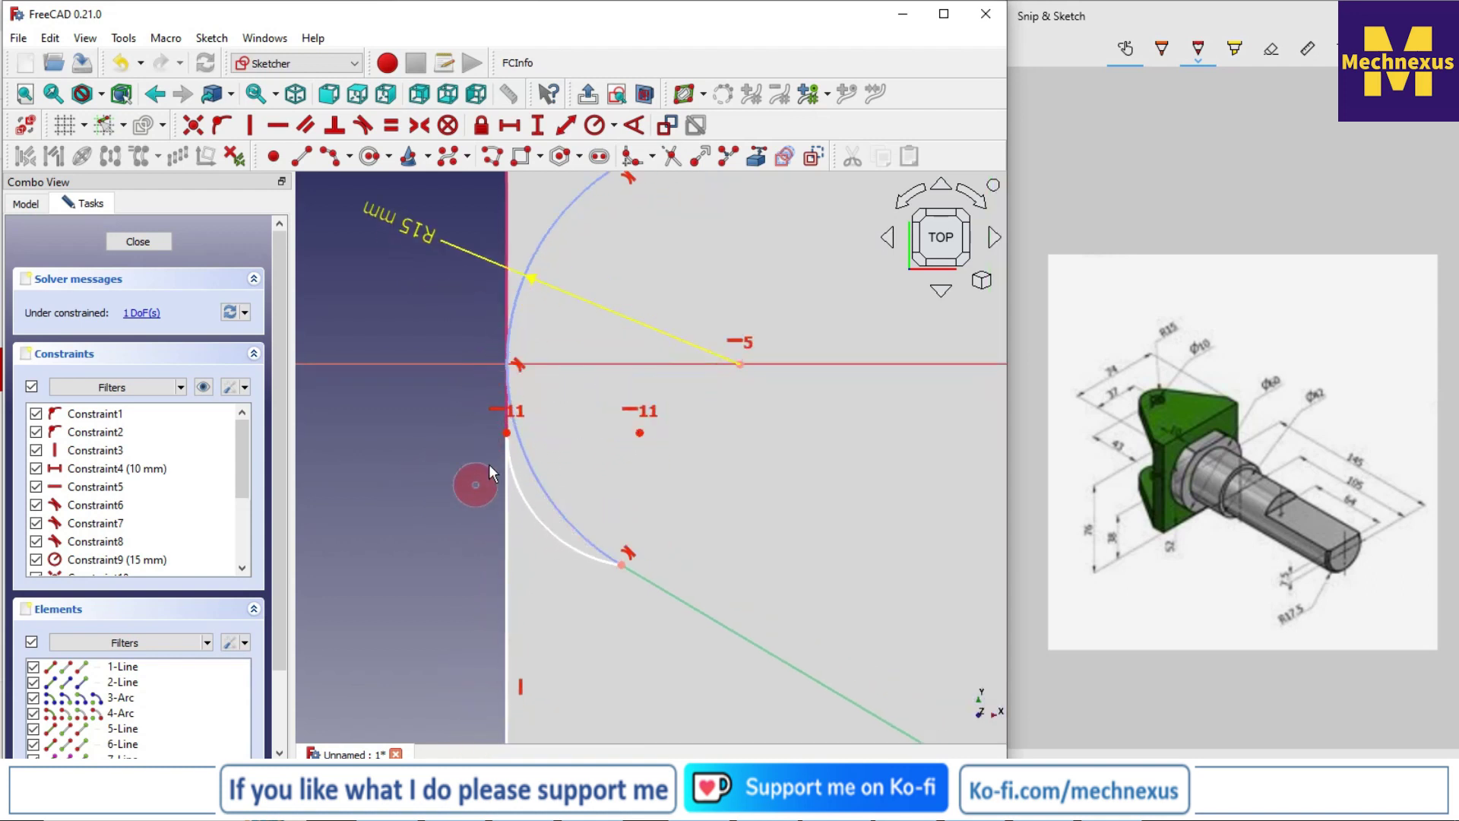
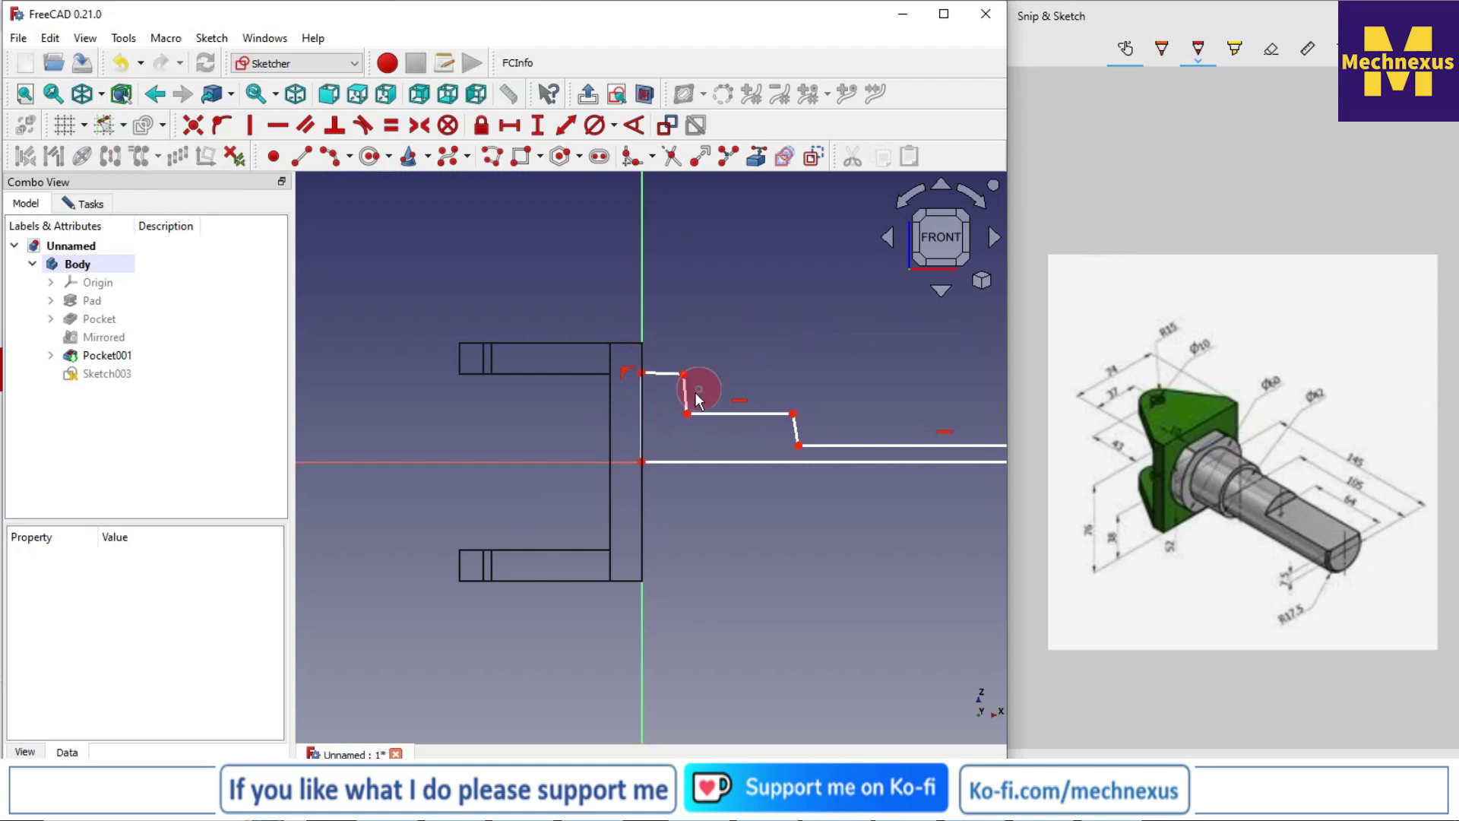
Step: Constrain the shaft profile's short top line to horizontal and its two slanted step lines to vertical
left_click(640, 359)
left_click(278, 126)
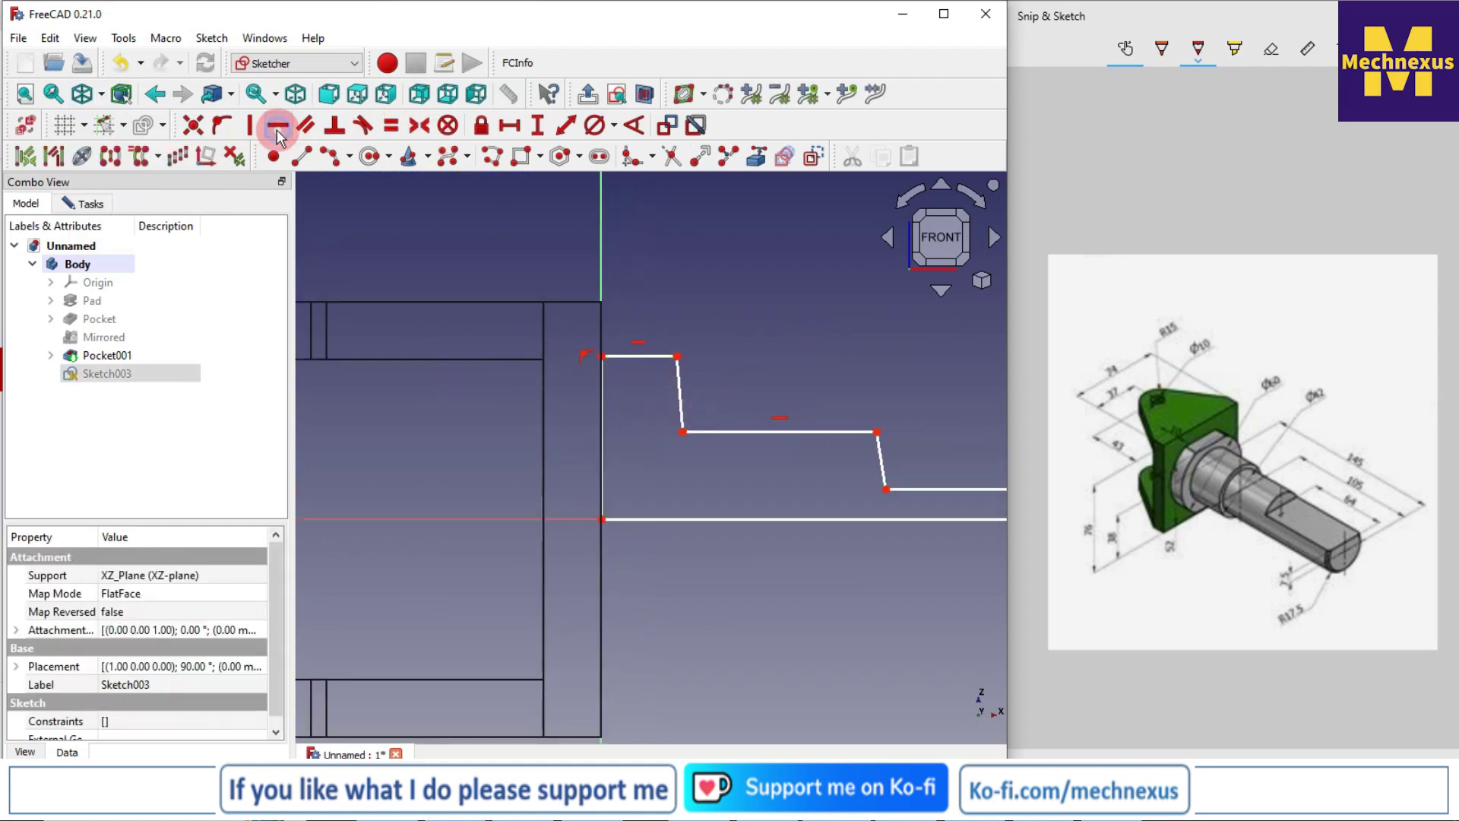
left_click(683, 409)
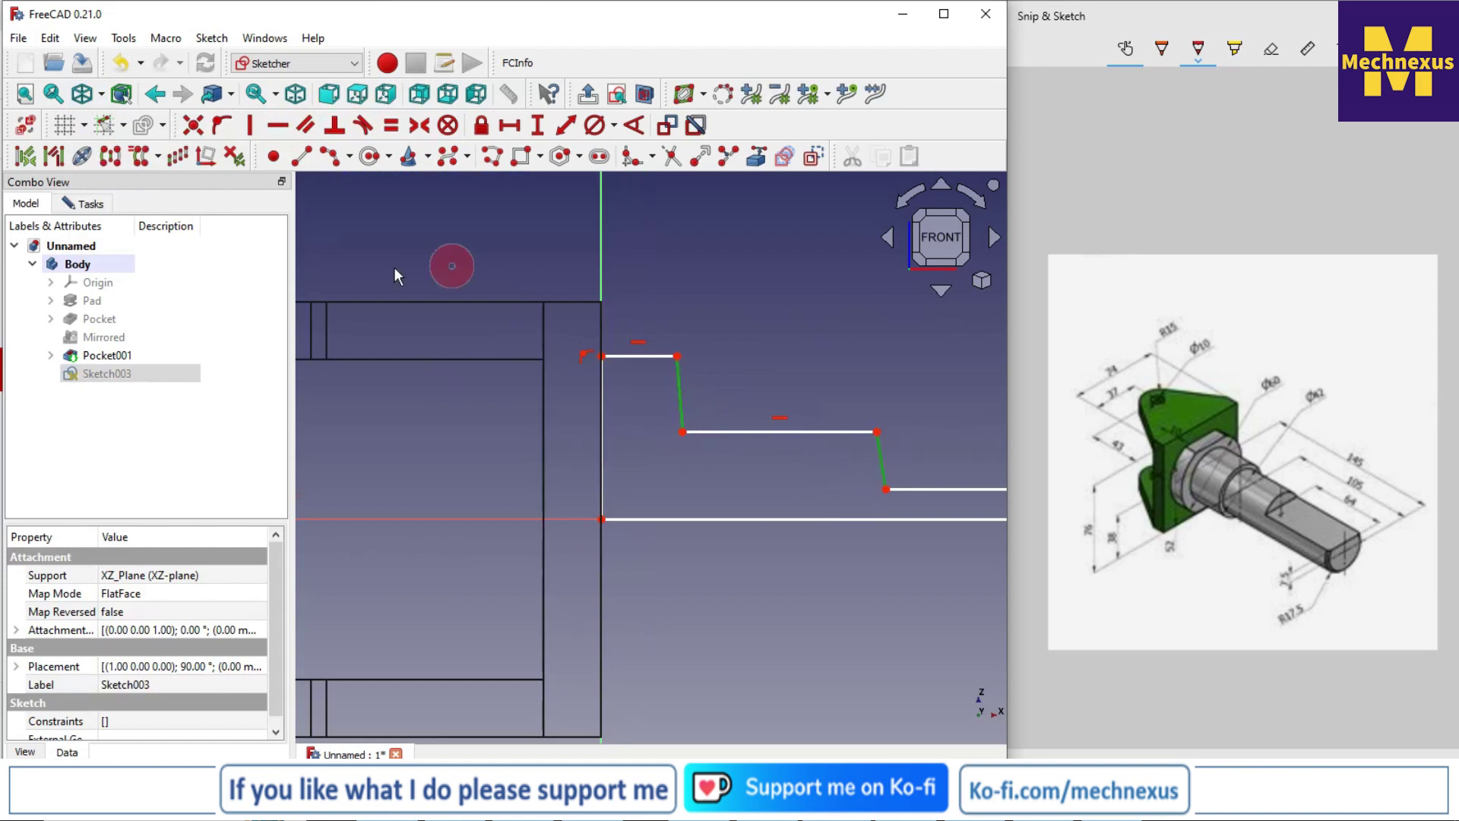
left_click(249, 126)
scroll(759, 414, "down", 5)
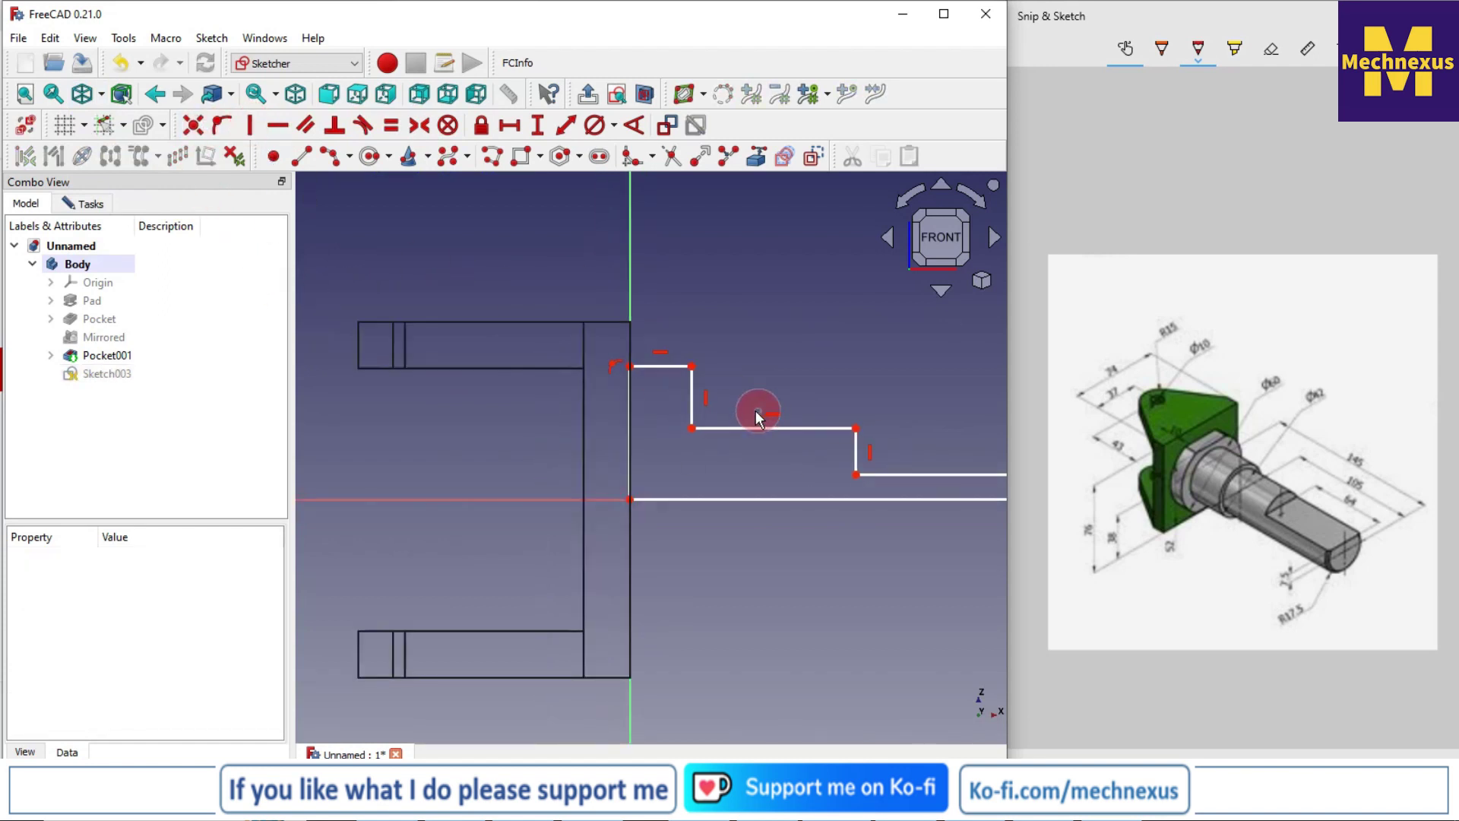
Step: Constrain the short line at the shaft profile's far end to vertical
scroll(826, 449, "up", 1)
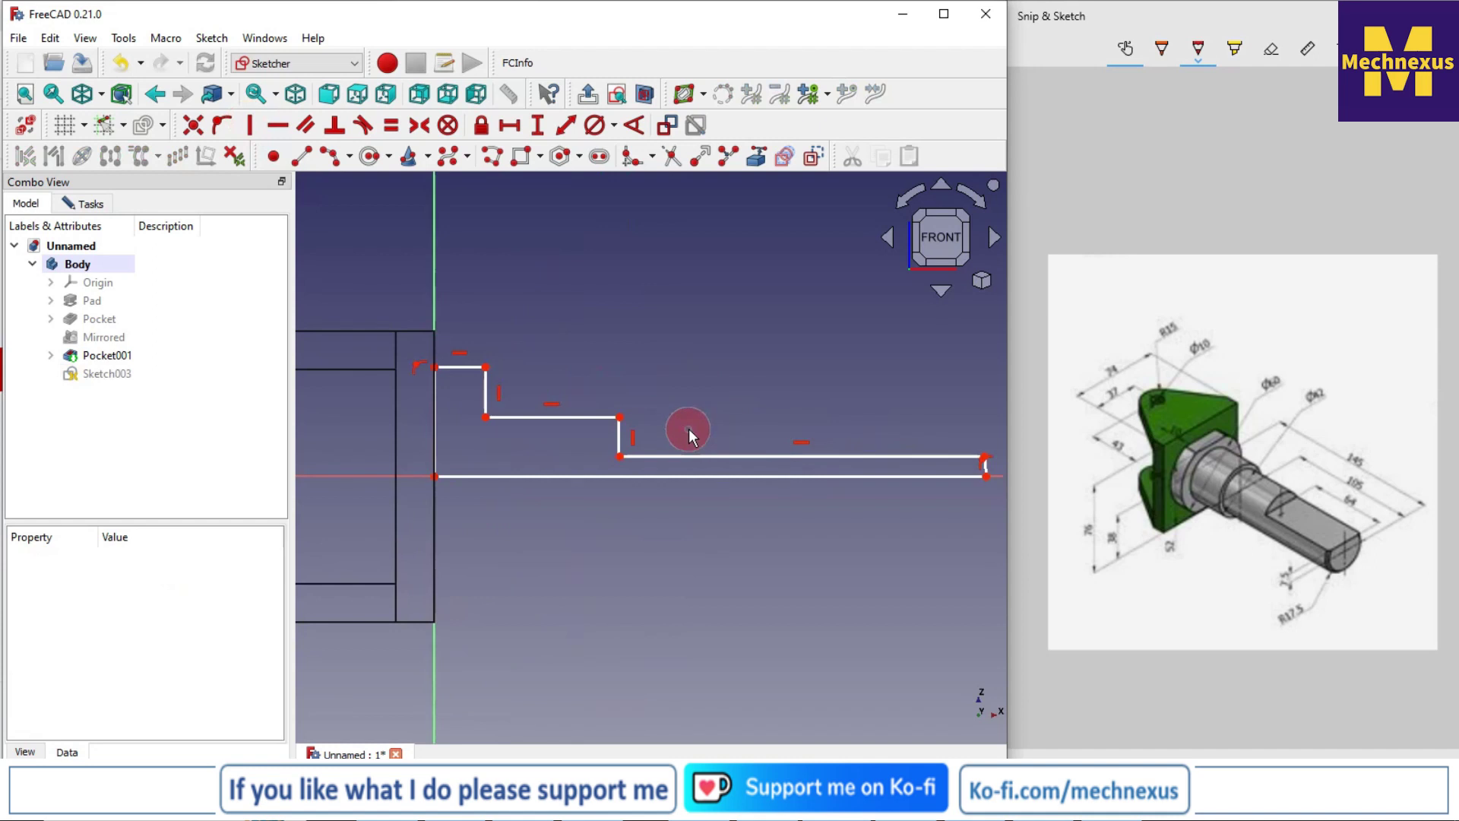
scroll(1030, 476, "up", 3)
scroll(966, 473, "down", 2)
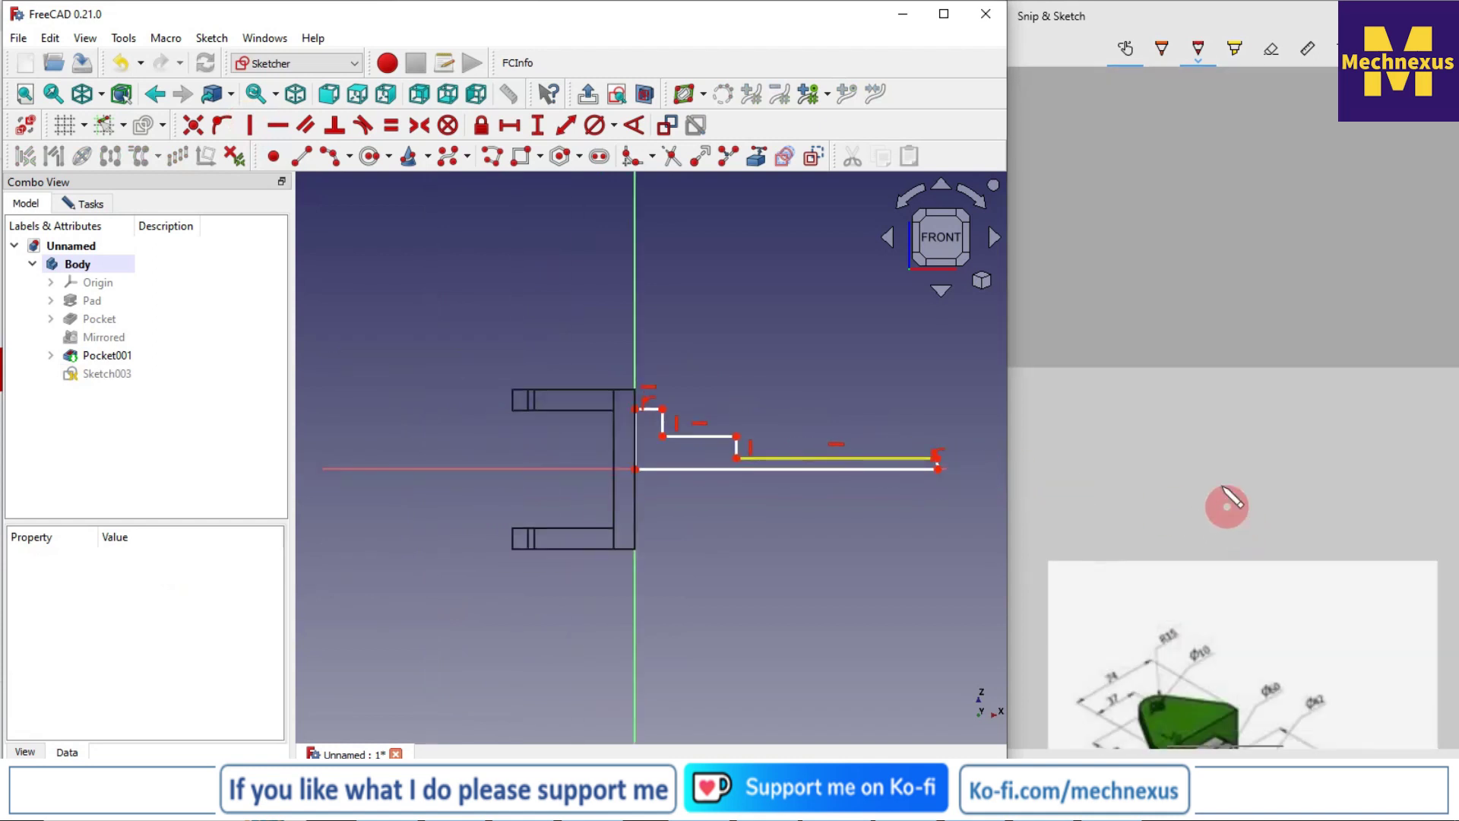
left_click(1180, 407)
scroll(1180, 407, "down", 5)
scroll(1187, 389, "up", 3)
scroll(961, 472, "up", 4)
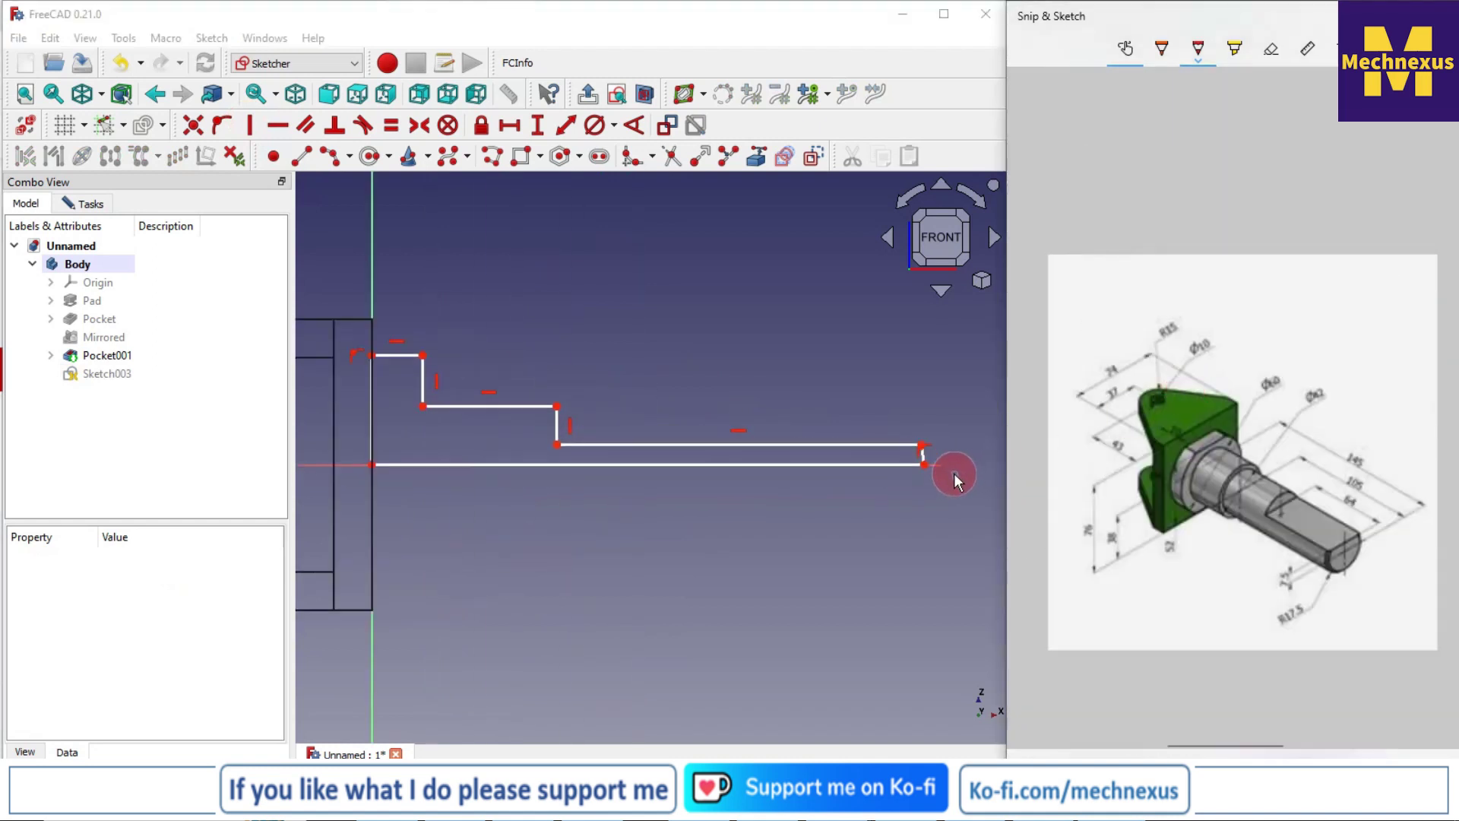
scroll(910, 450, "up", 4)
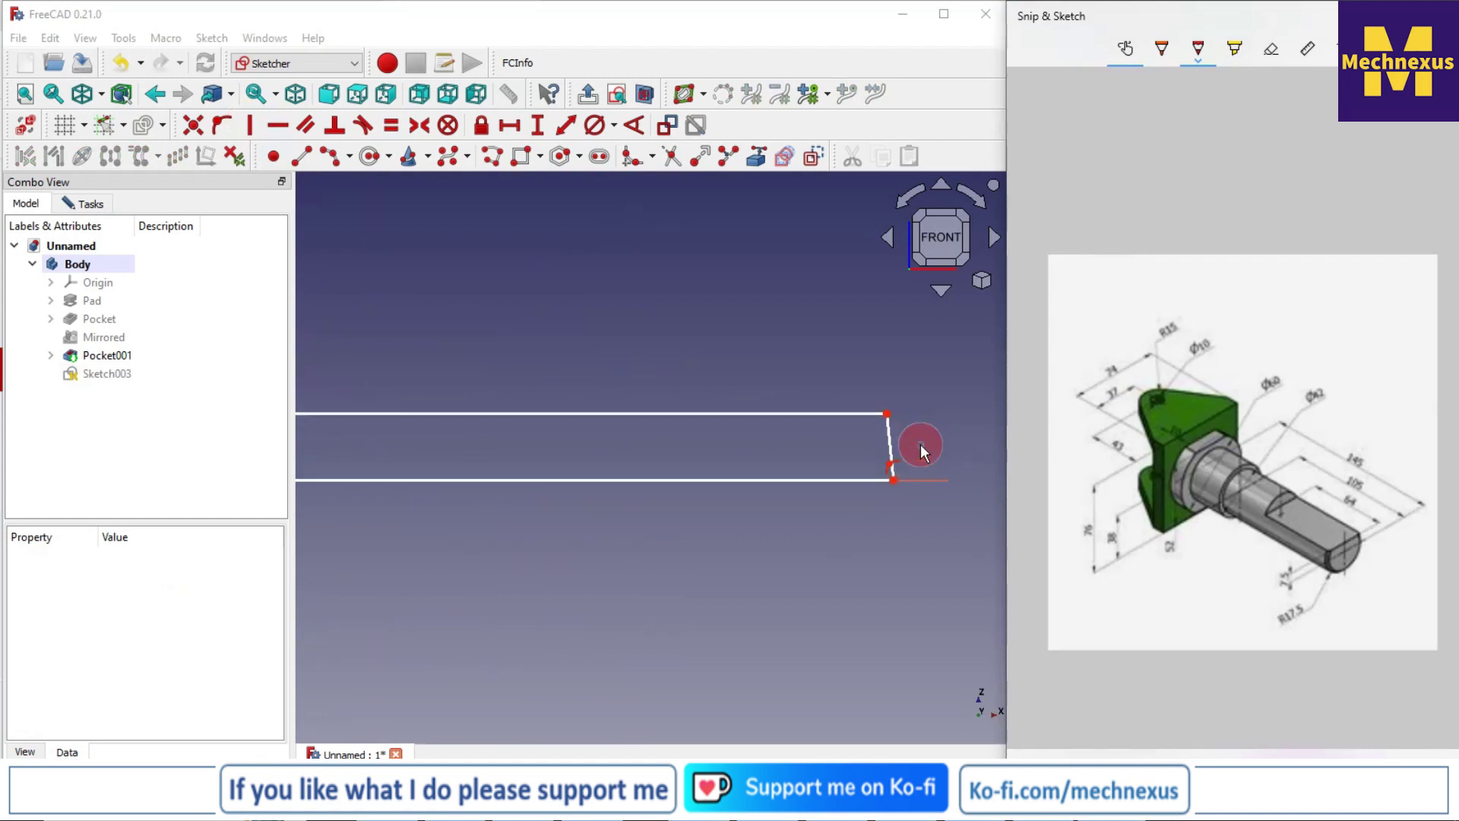
left_click(892, 439)
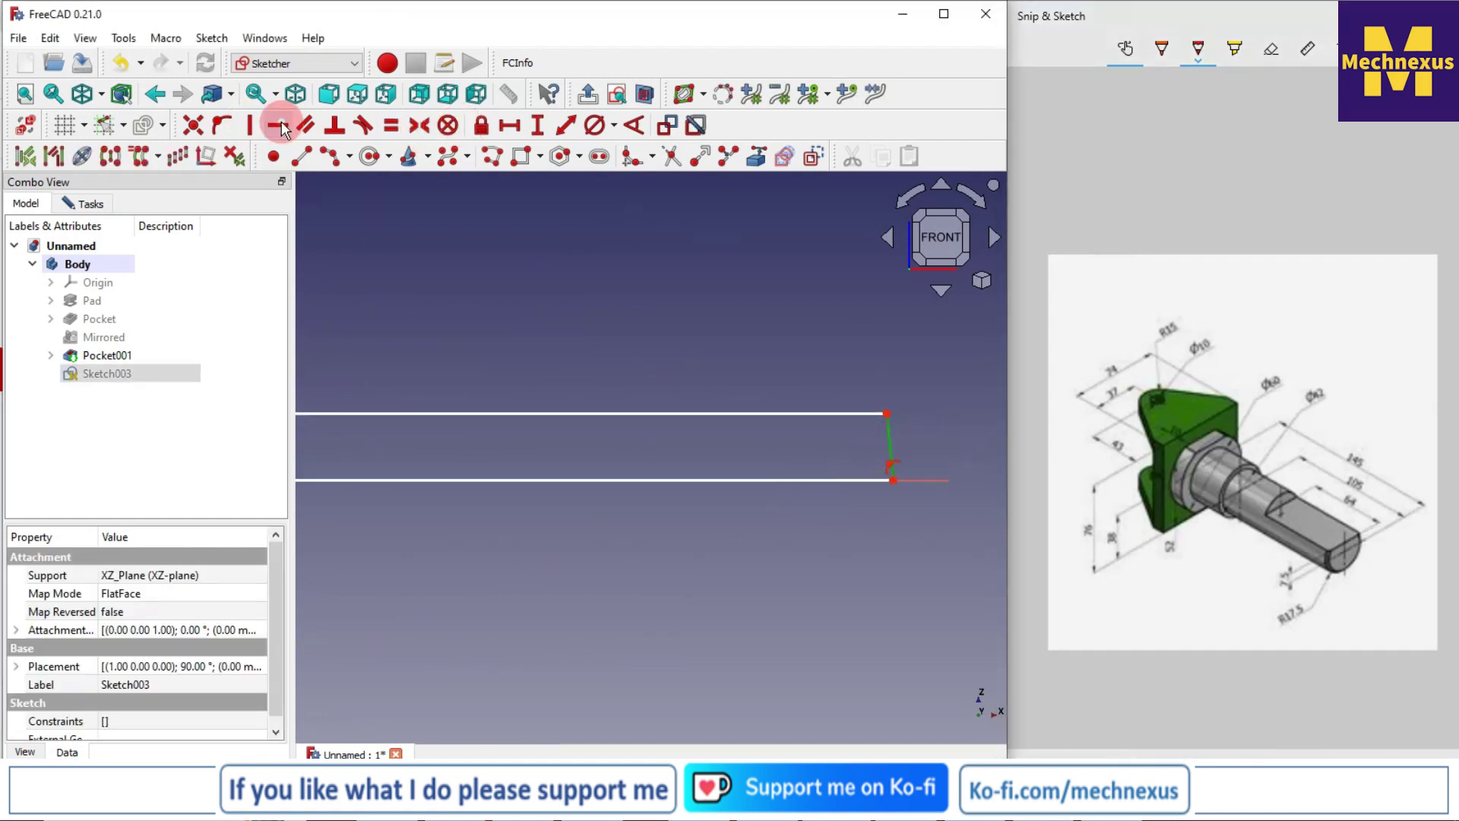
left_click(249, 125)
left_click(817, 411)
scroll(868, 477, "down", 5)
scroll(570, 433, "up", 5)
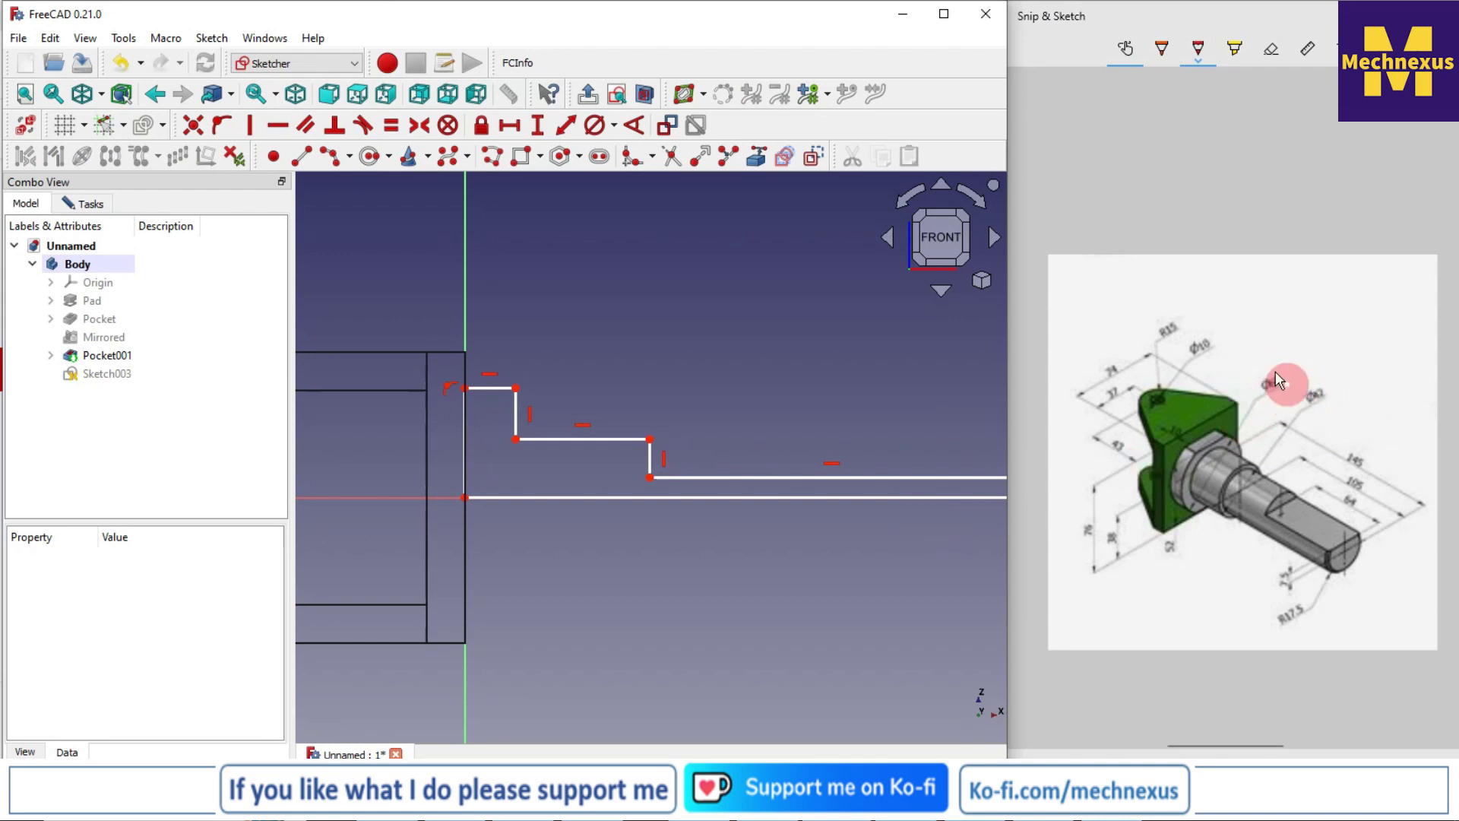
left_click(483, 389)
left_click(505, 499)
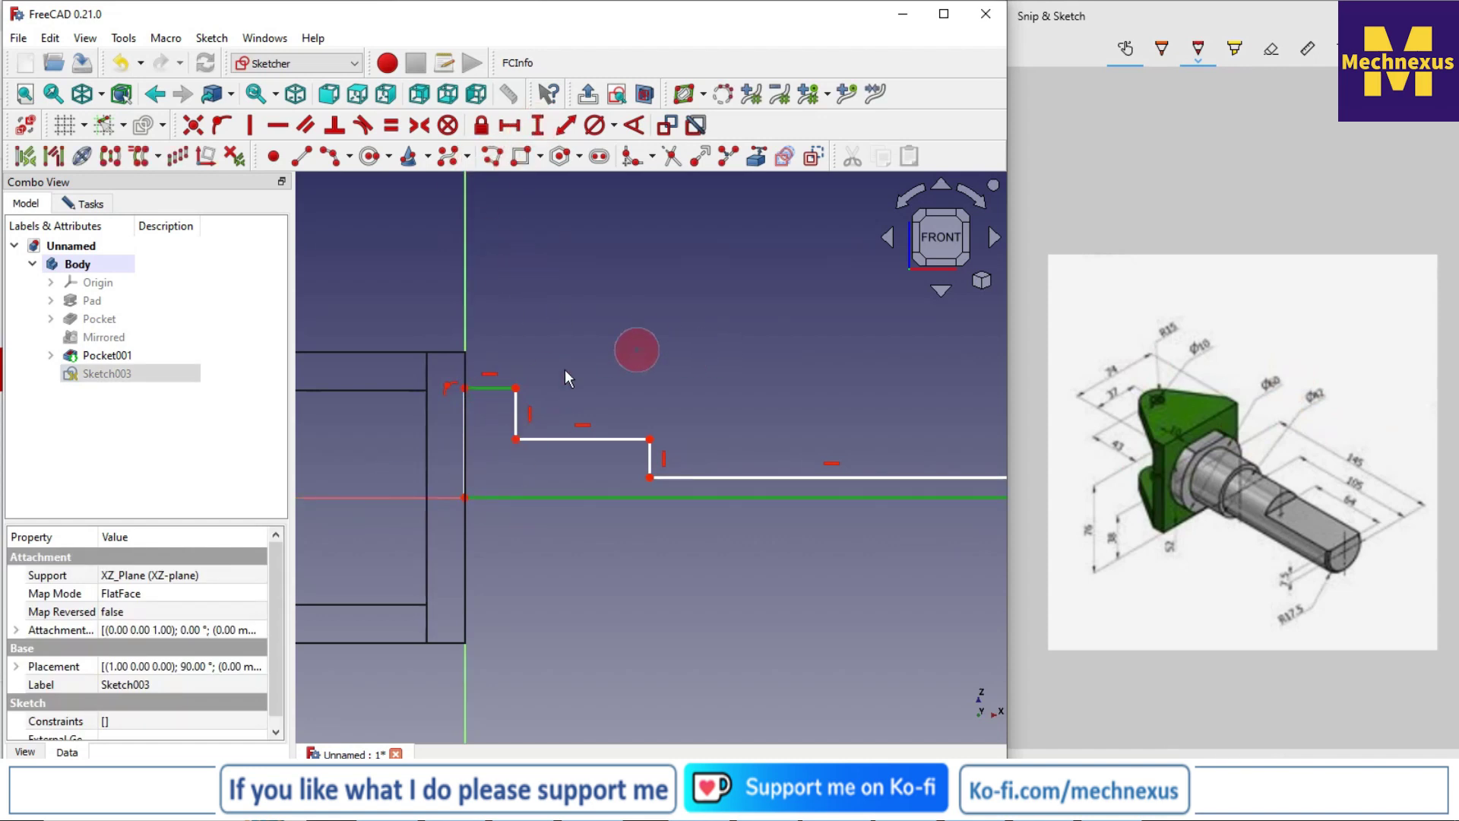
right_click(613, 320)
left_click(547, 317)
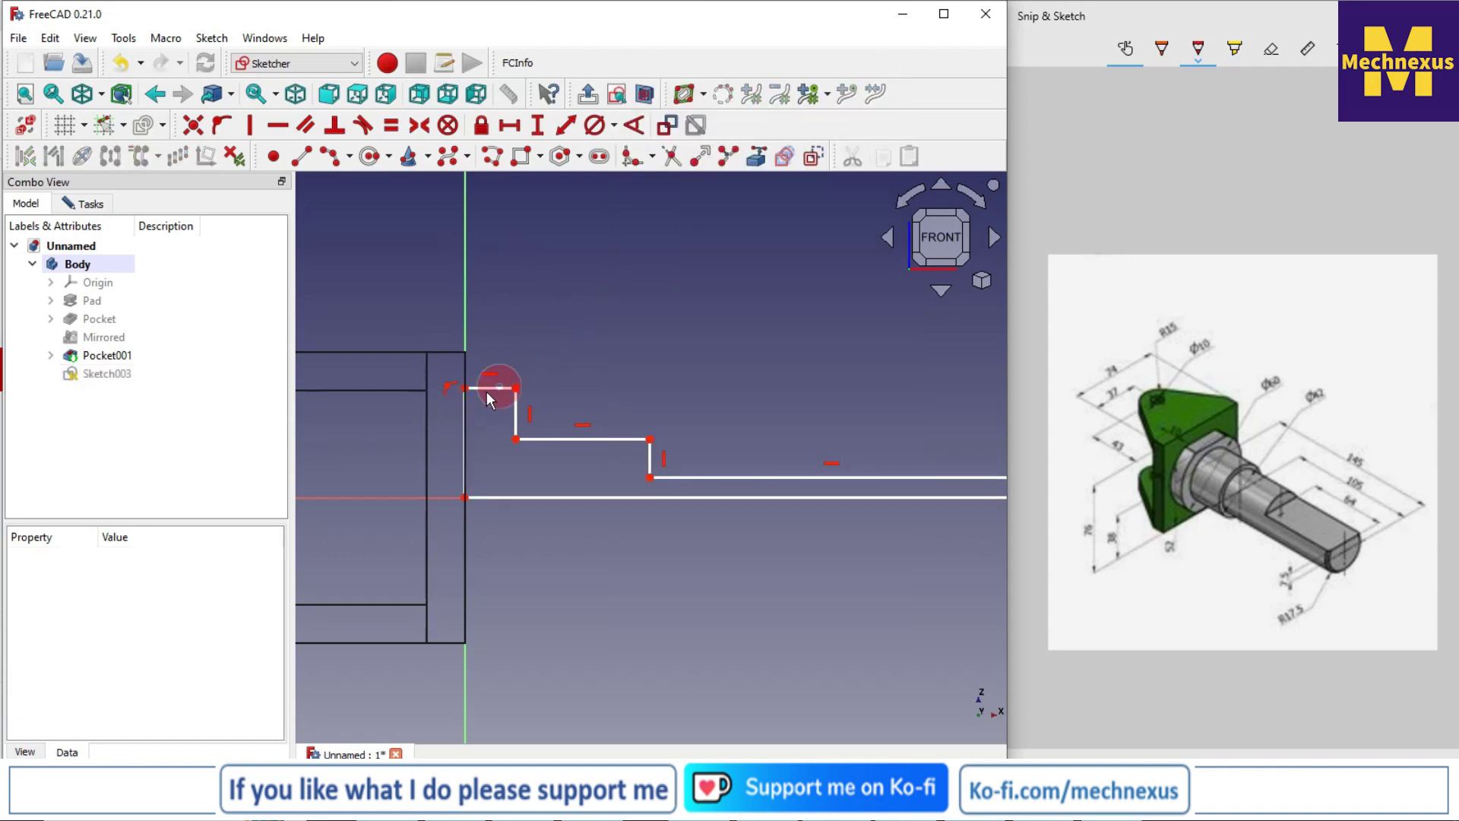
Step: Set the length of the shaft profile's vertical line on the bracket face to 30 mm
left_click(464, 422)
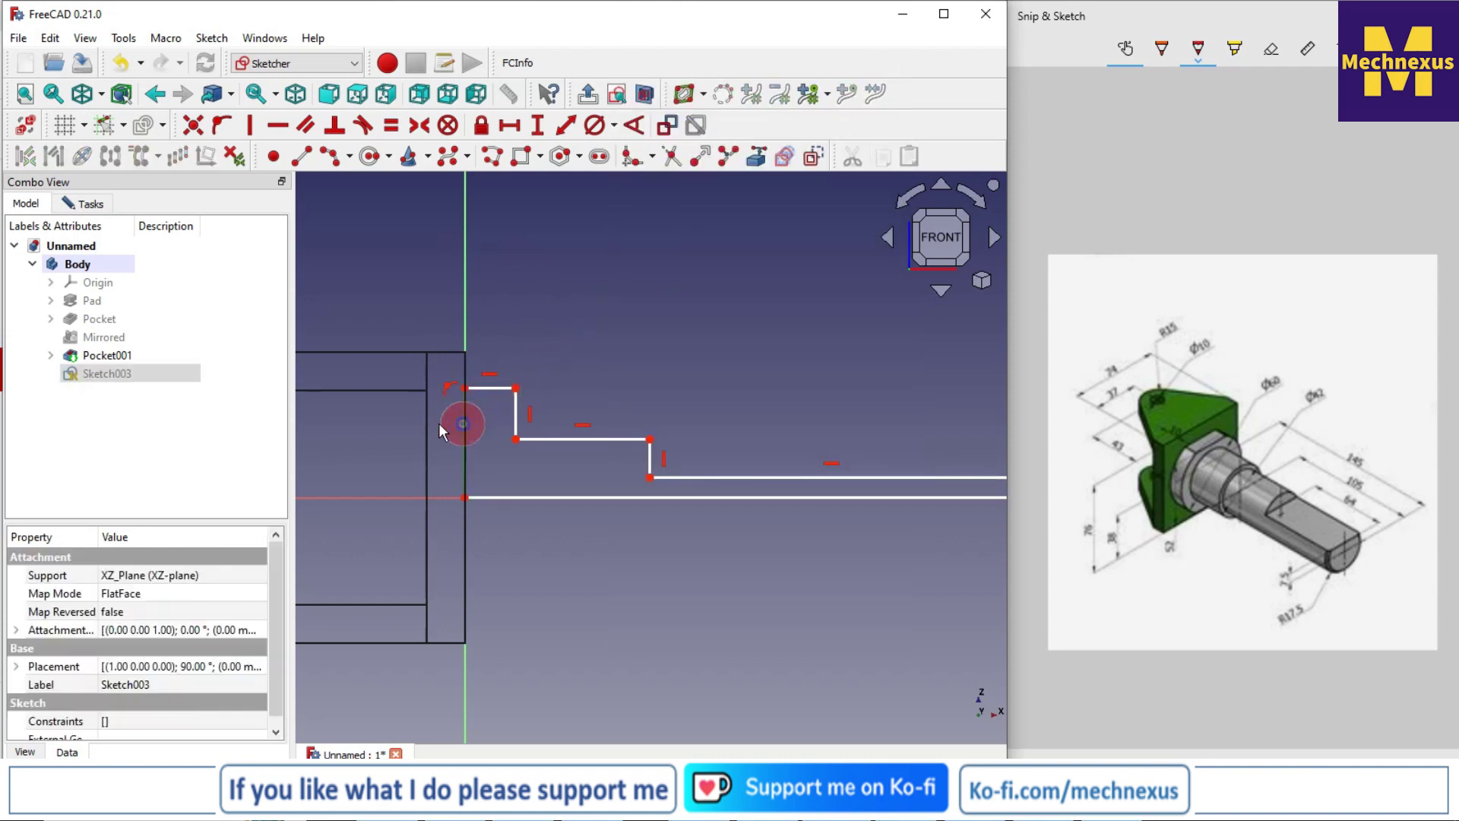
left_click(538, 124)
type("30")
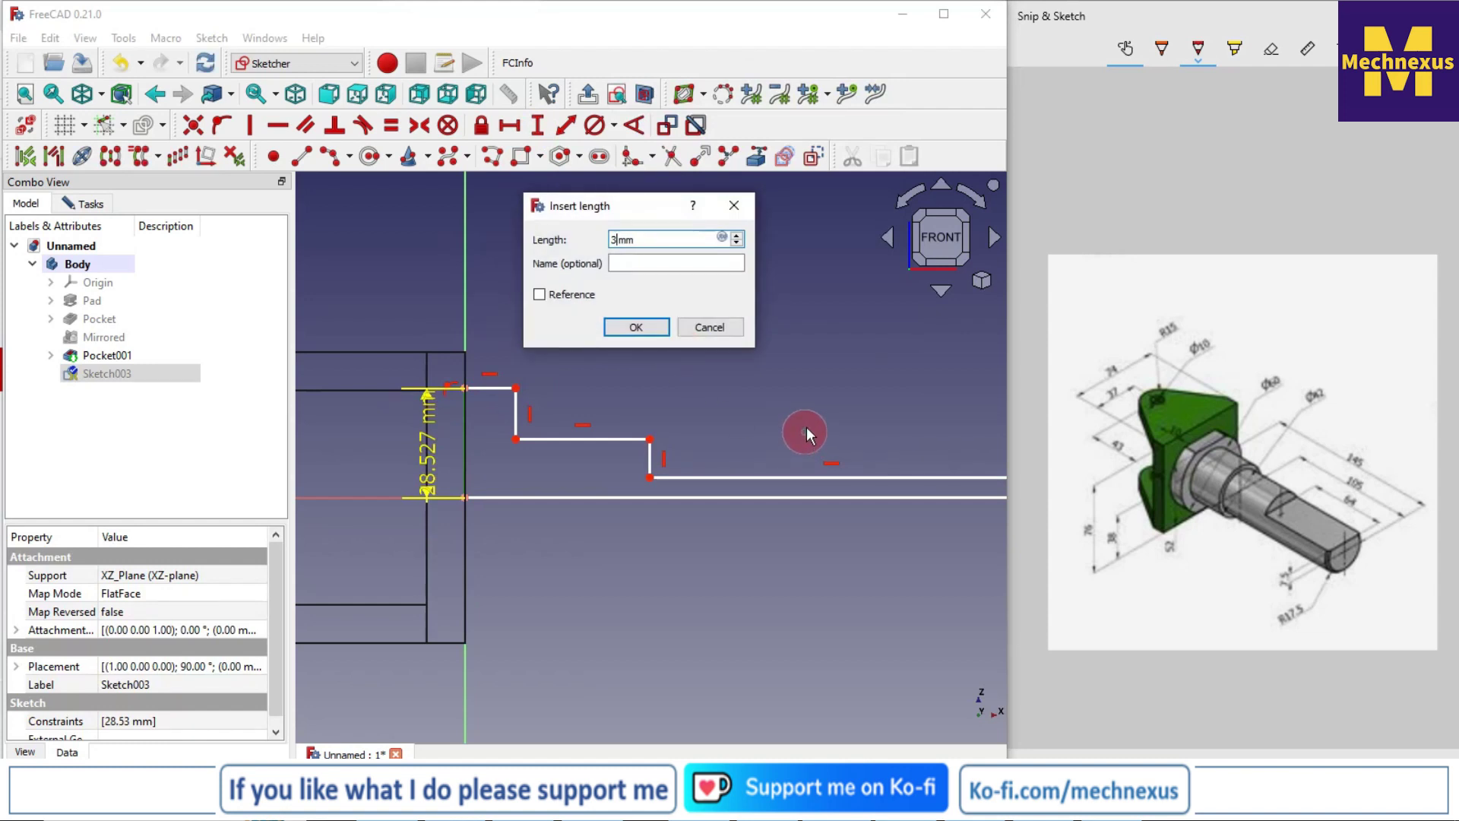
key("Return")
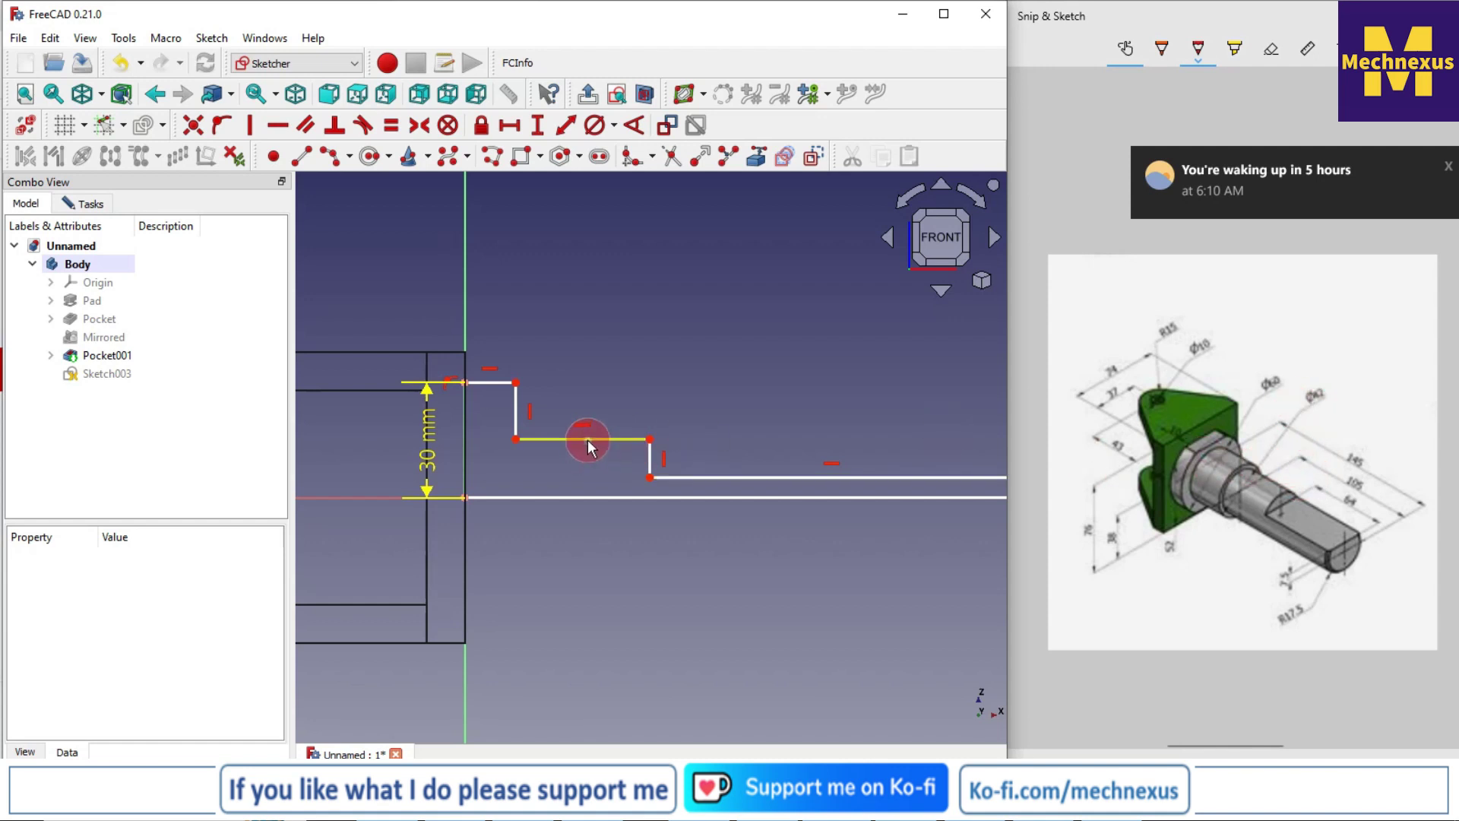
Step: Constrain the vertical distance from the shaft's centreline to the first step's lower corner to 21 mm
left_click(516, 440)
left_click(465, 498)
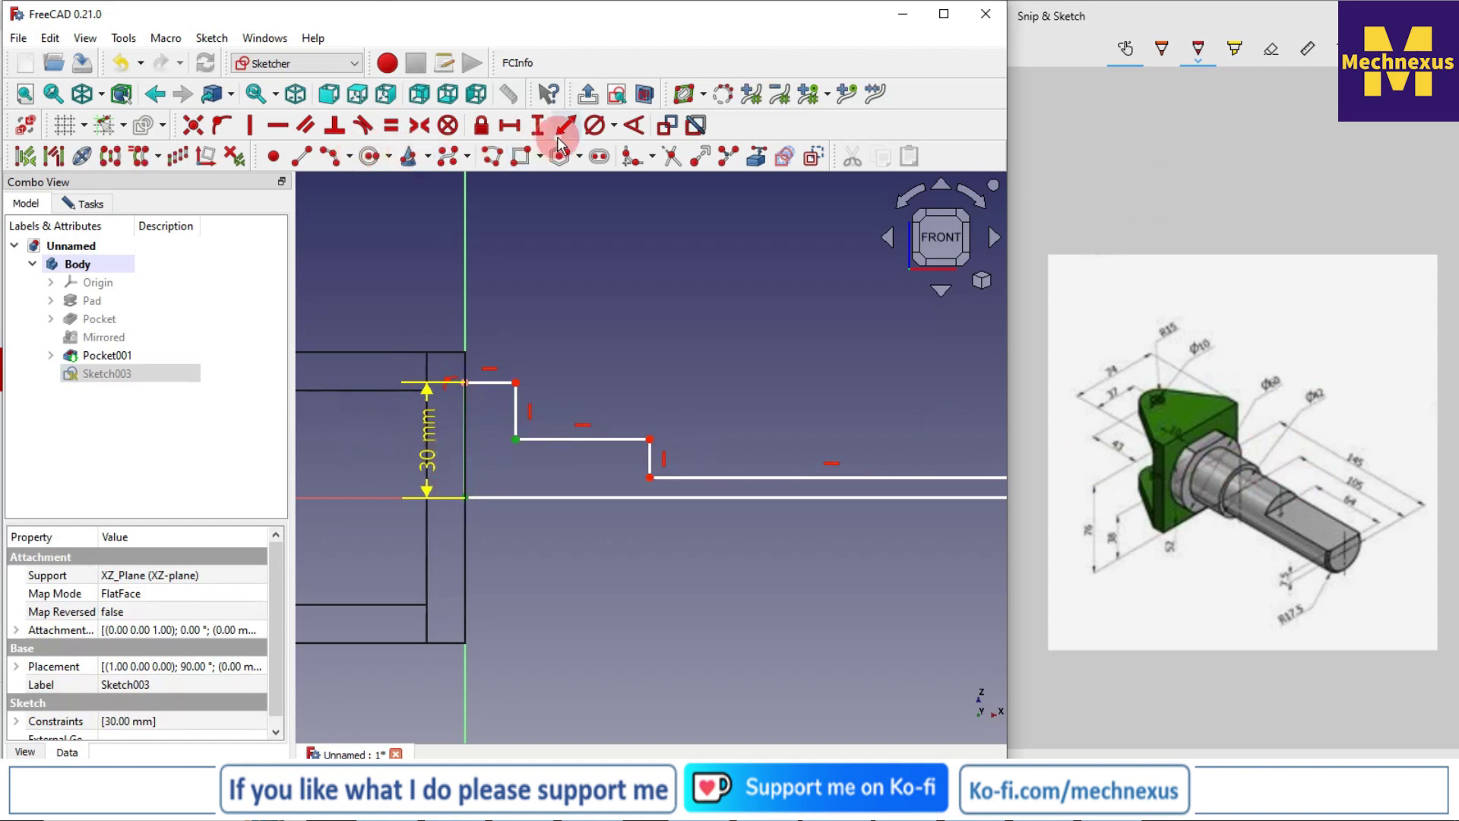
left_click(538, 126)
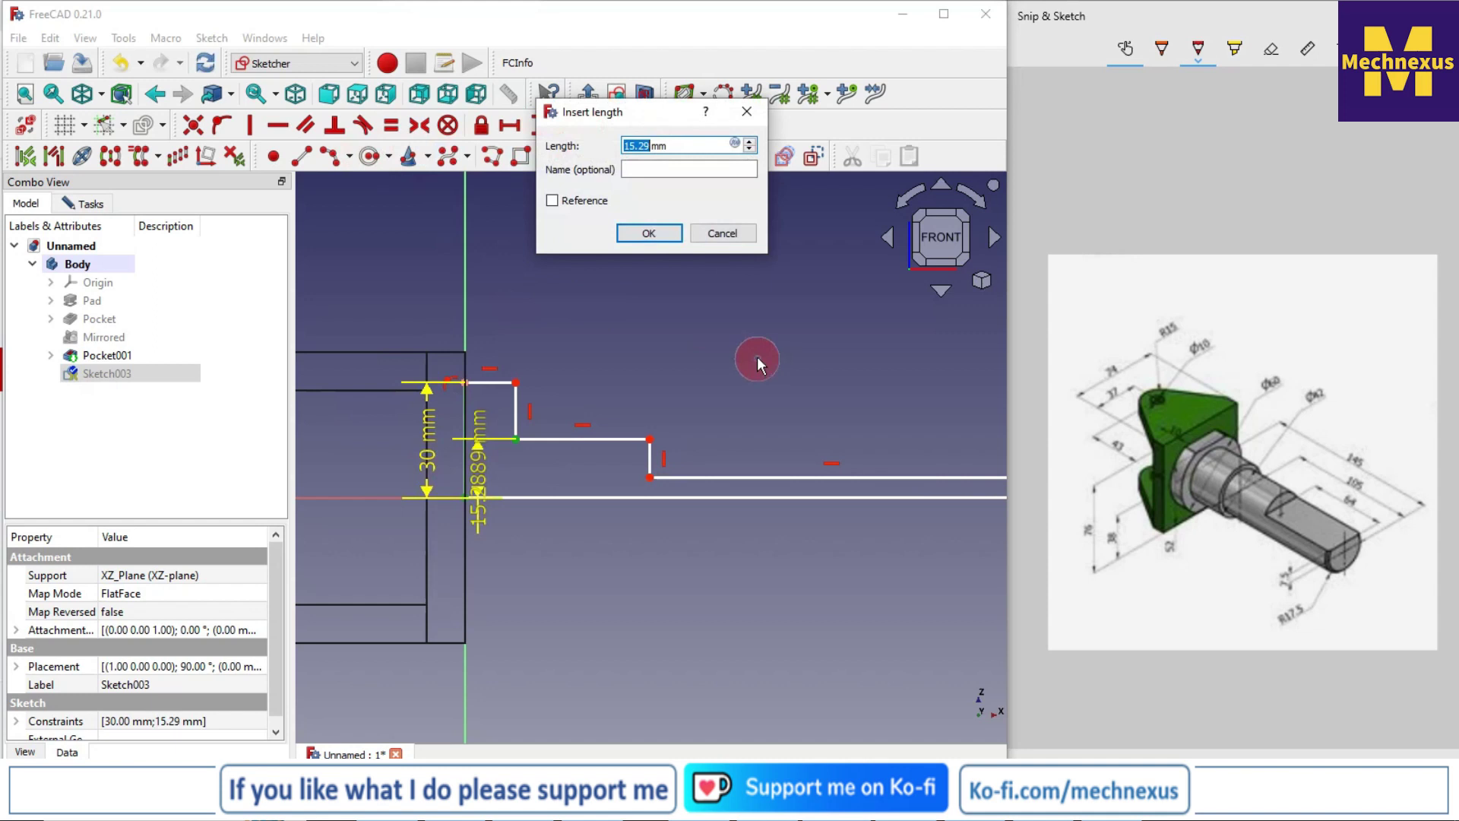
key("Return")
Step: Move the 30 mm and 21 mm dimension labels apart, away from the shaft profile and over the bracket
scroll(473, 453, "up", 2)
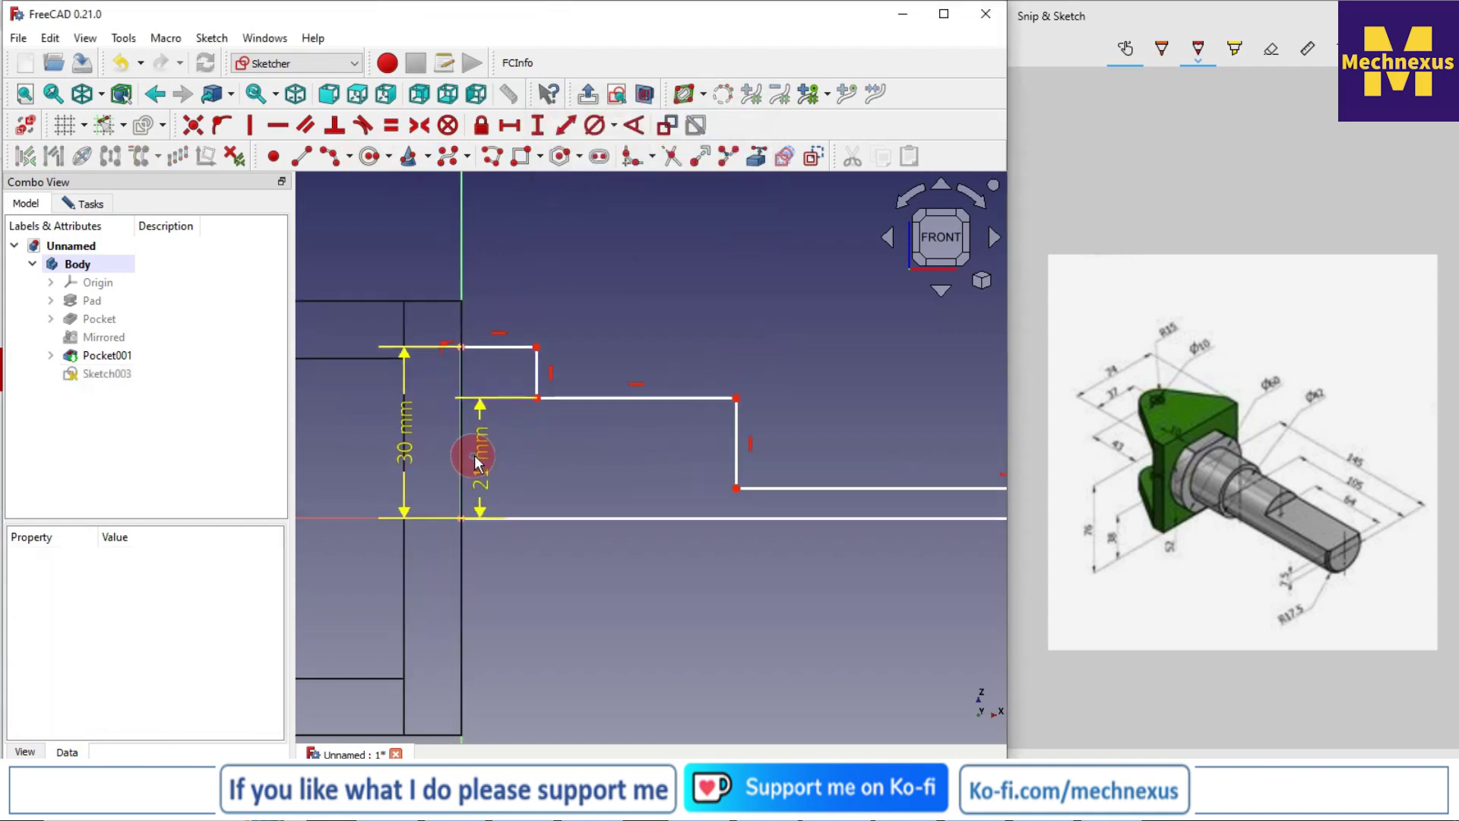
left_click_drag(481, 456, 358, 456)
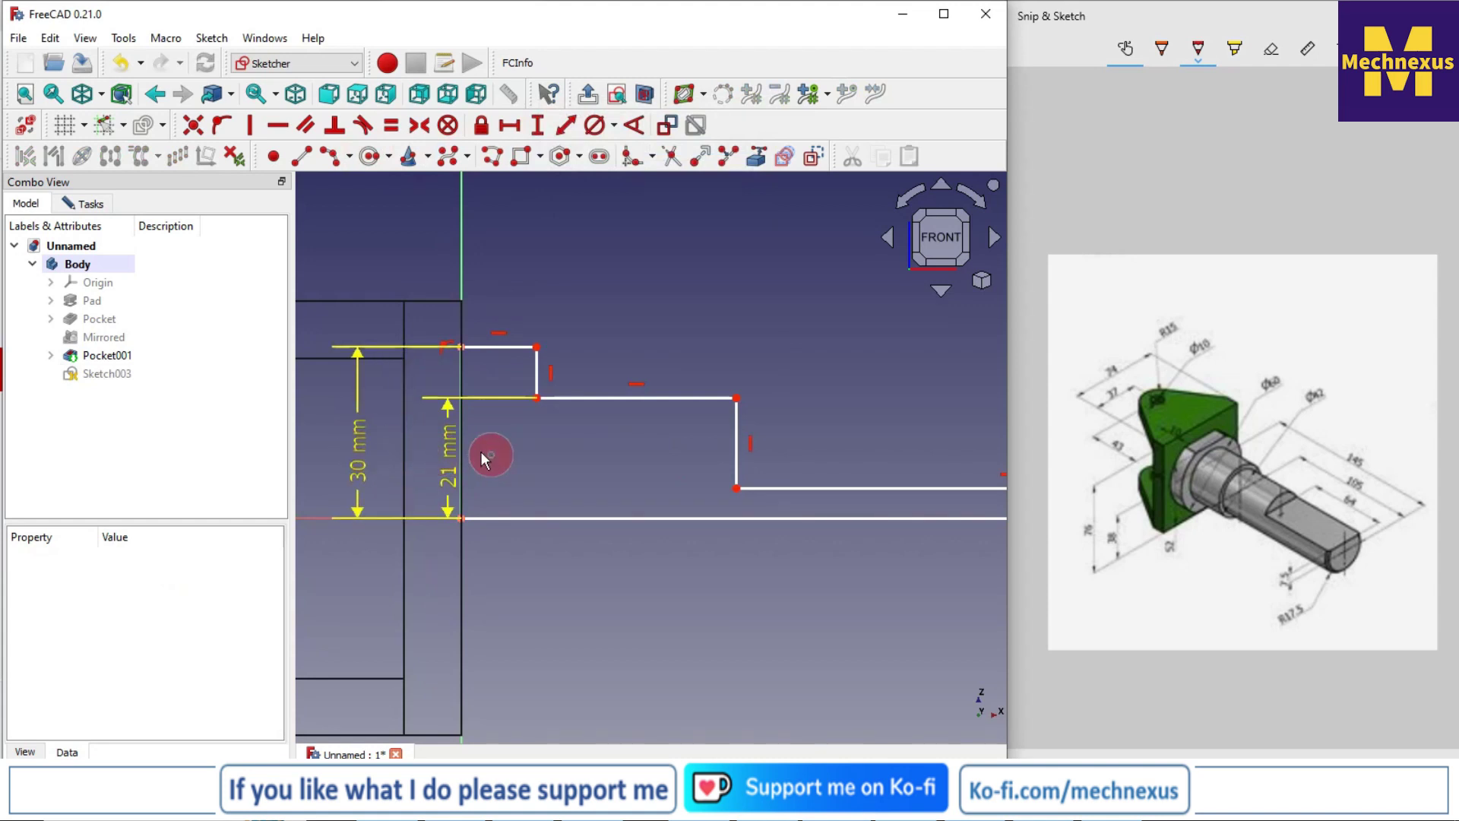
left_click_drag(449, 456, 432, 460)
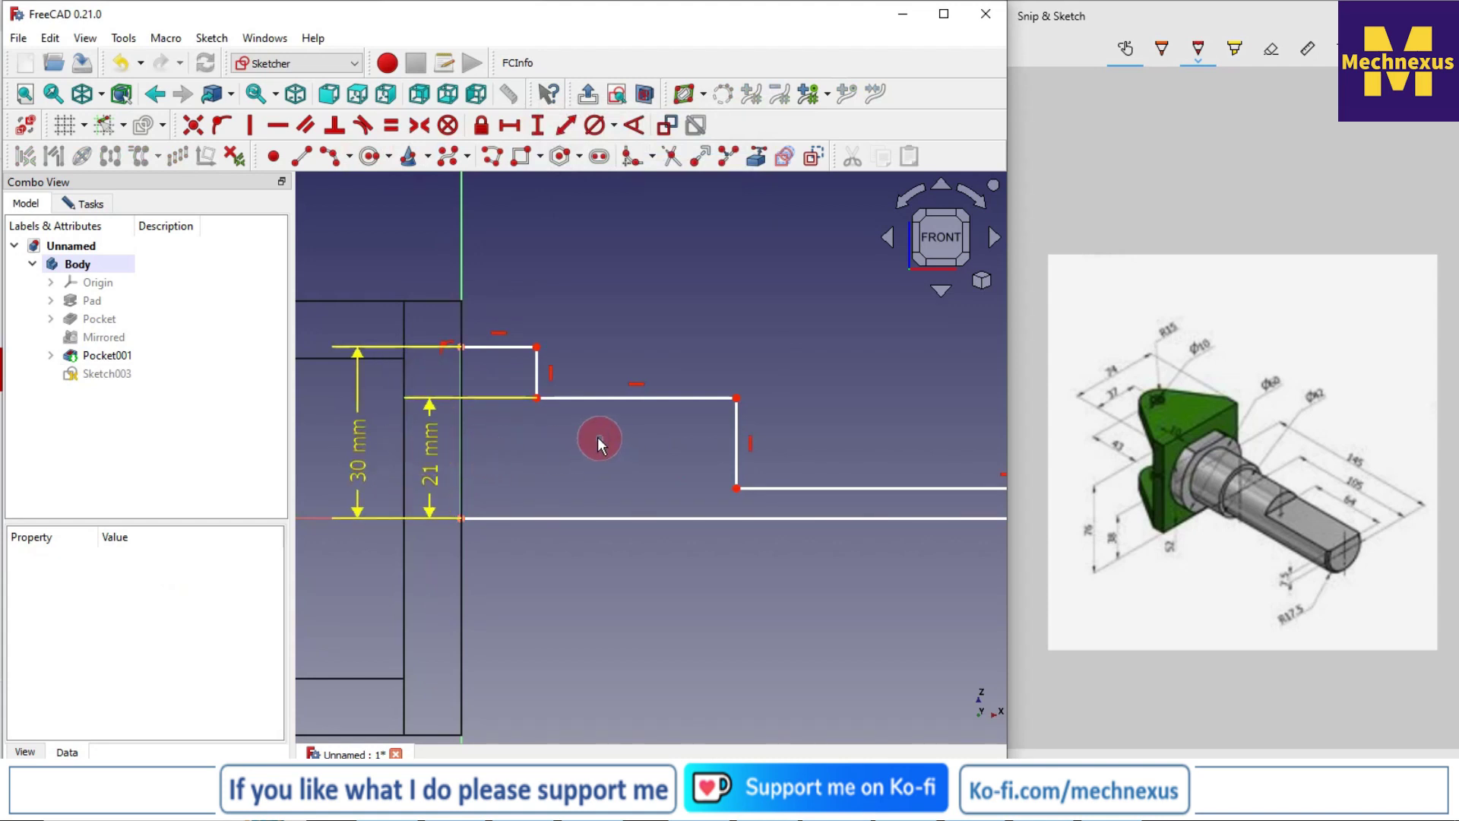
Step: Set the length of the short vertical line at the shaft profile's far end to 17.5 mm
scroll(595, 441, "down", 2)
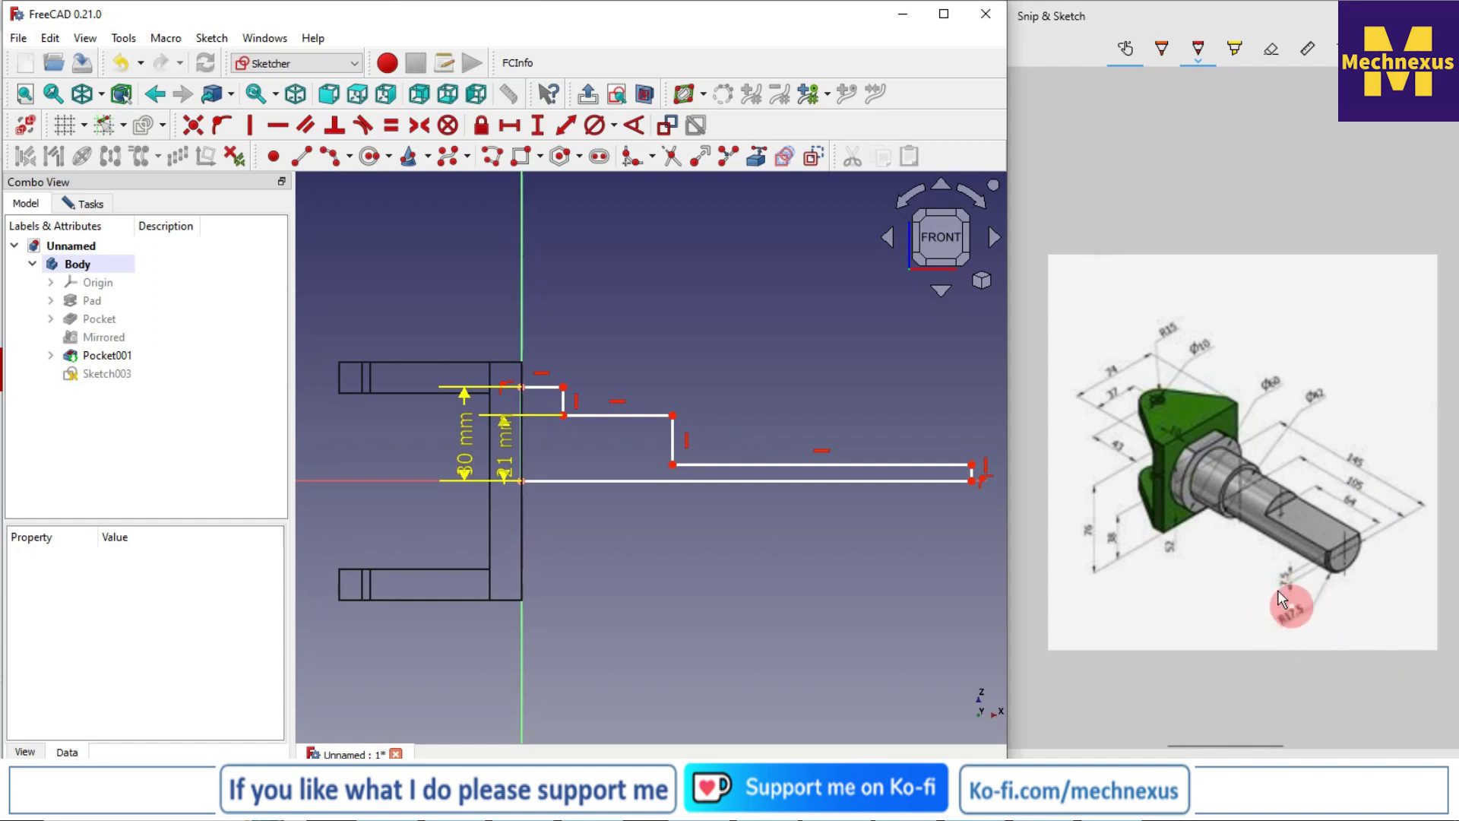
scroll(577, 429, "up", 2)
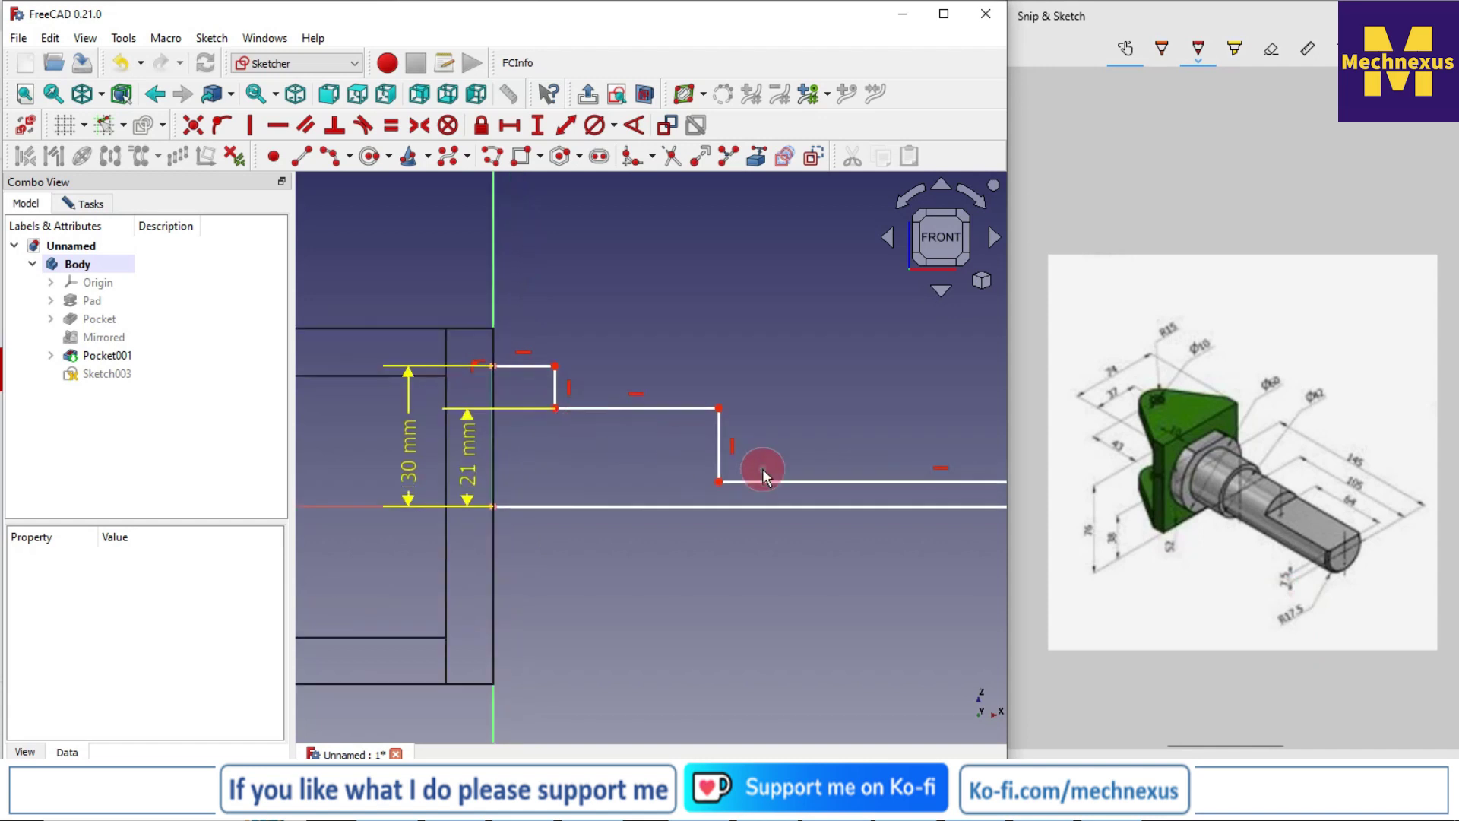
left_click(719, 484)
scroll(867, 483, "down", 3)
scroll(852, 494, "up", 5)
left_click(825, 498)
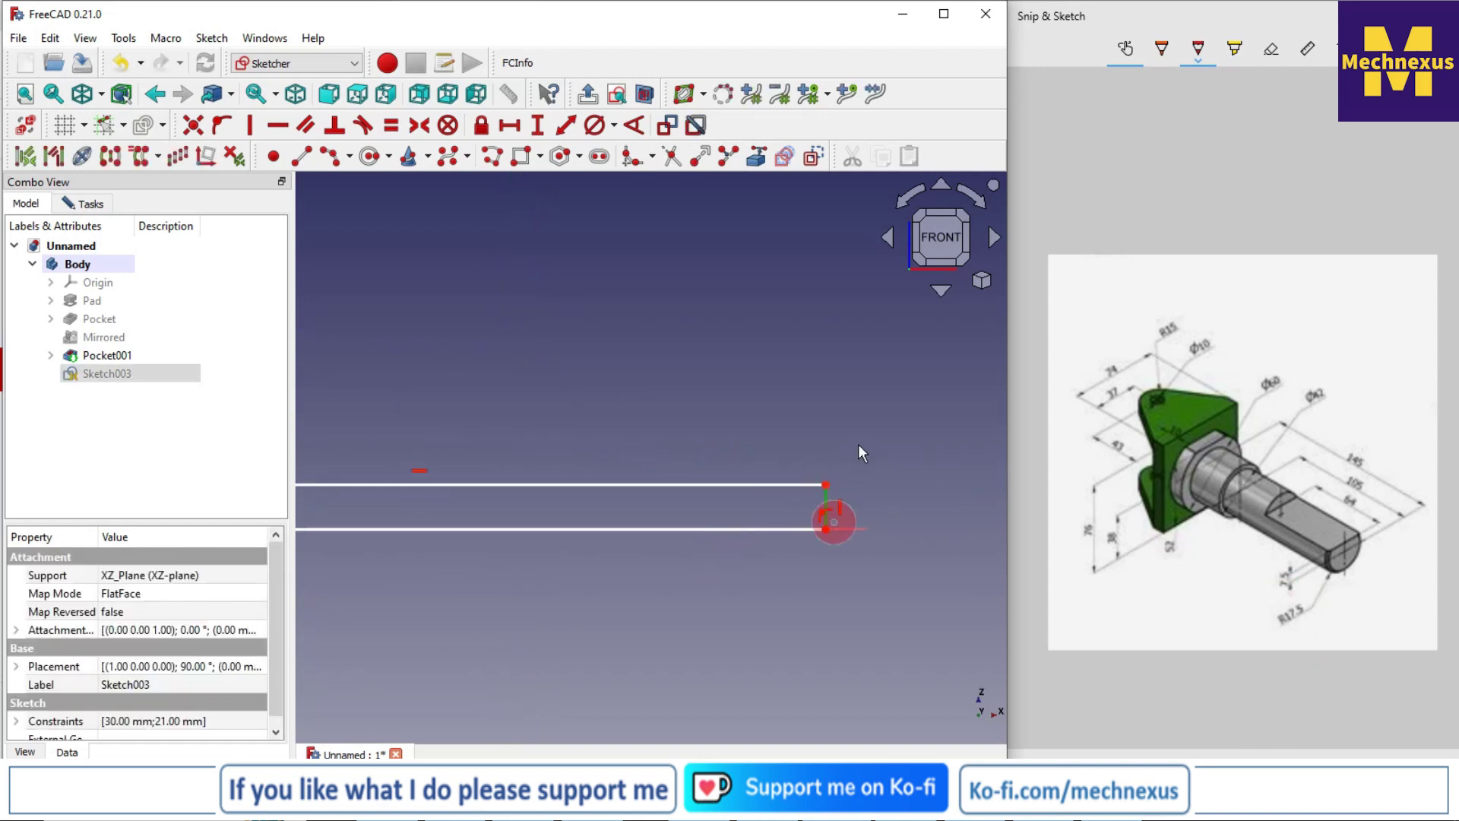
left_click(897, 438)
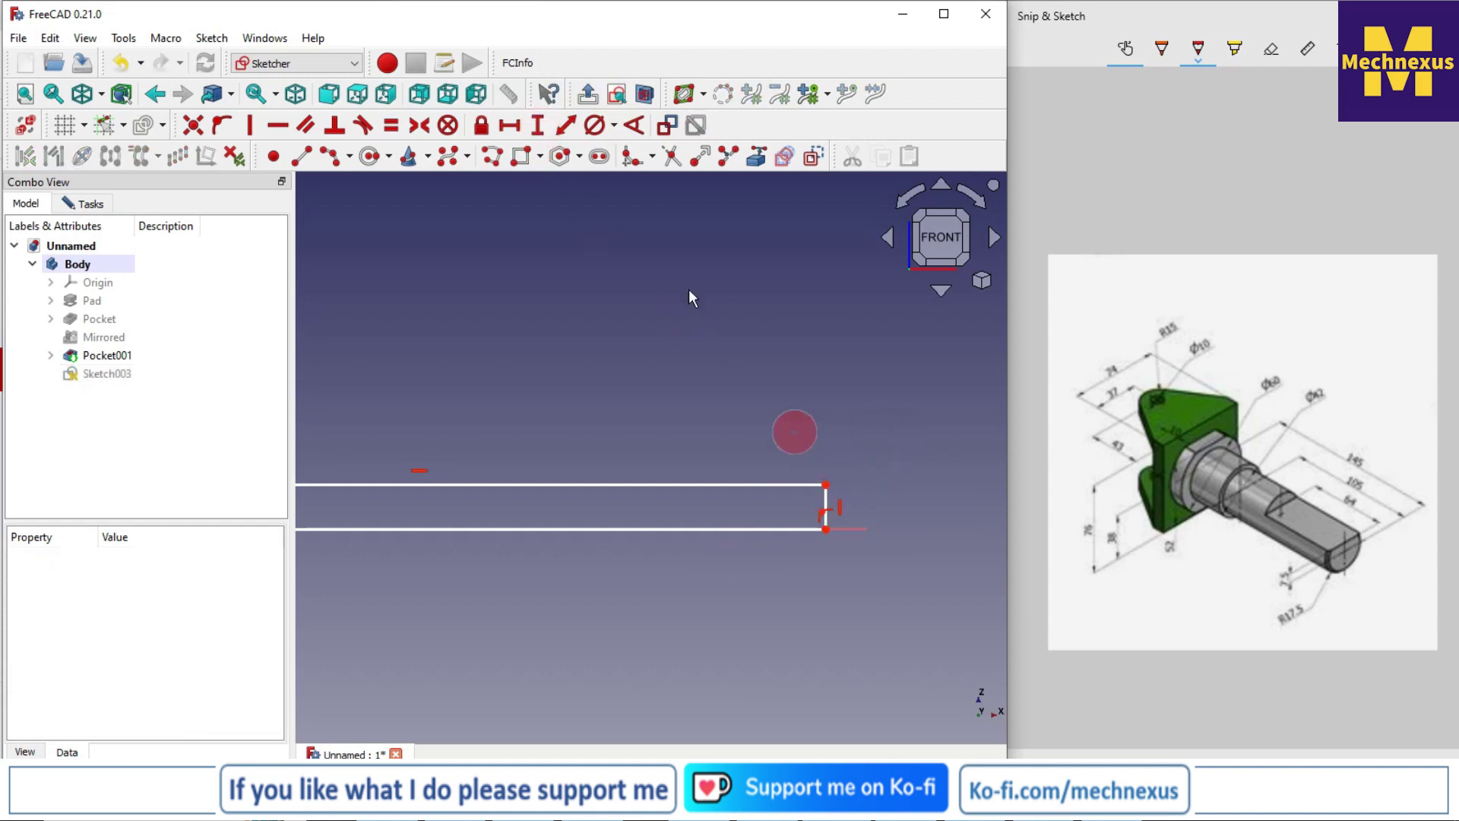
left_click(828, 502)
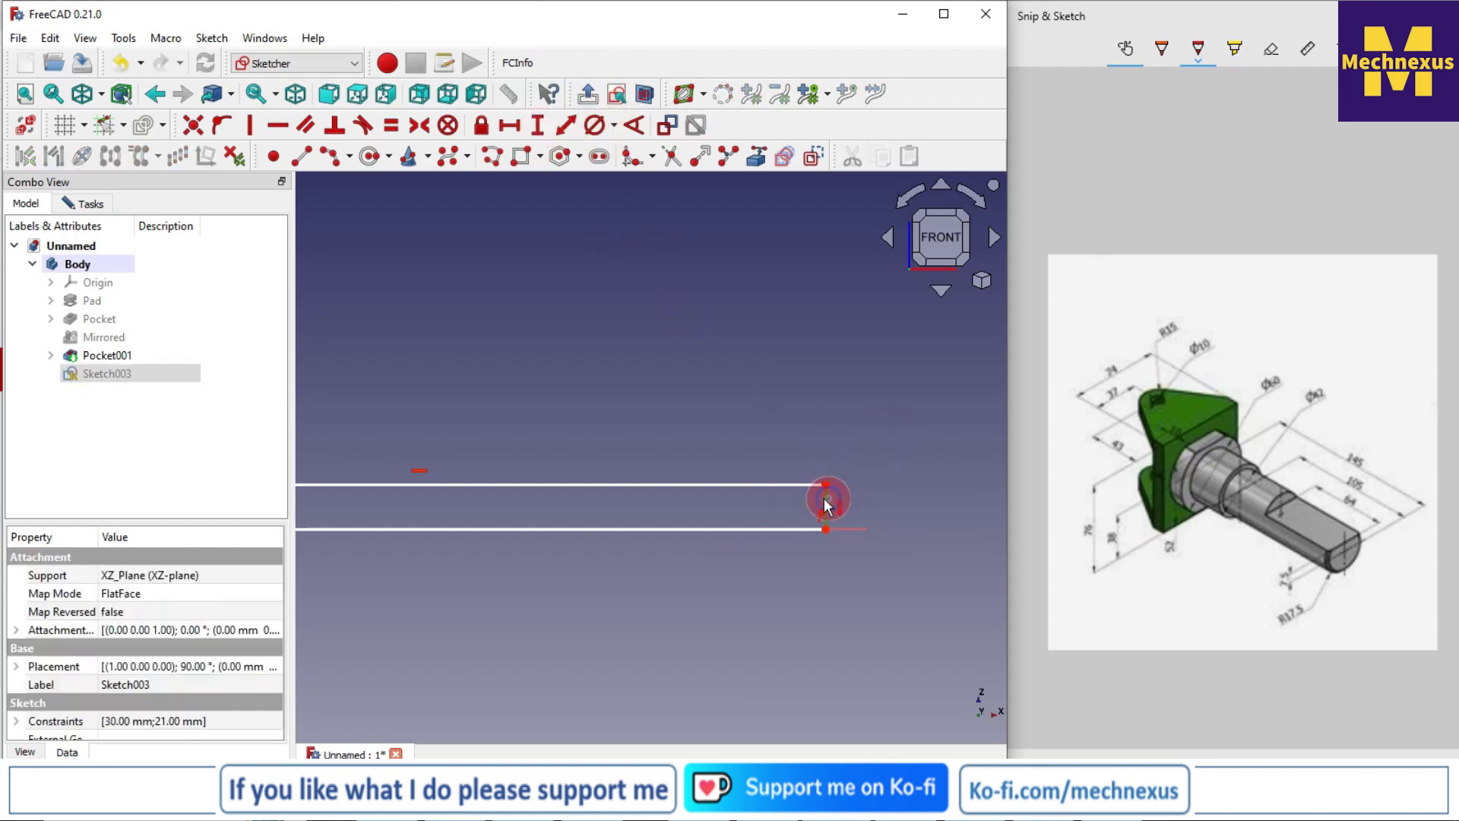
left_click(567, 126)
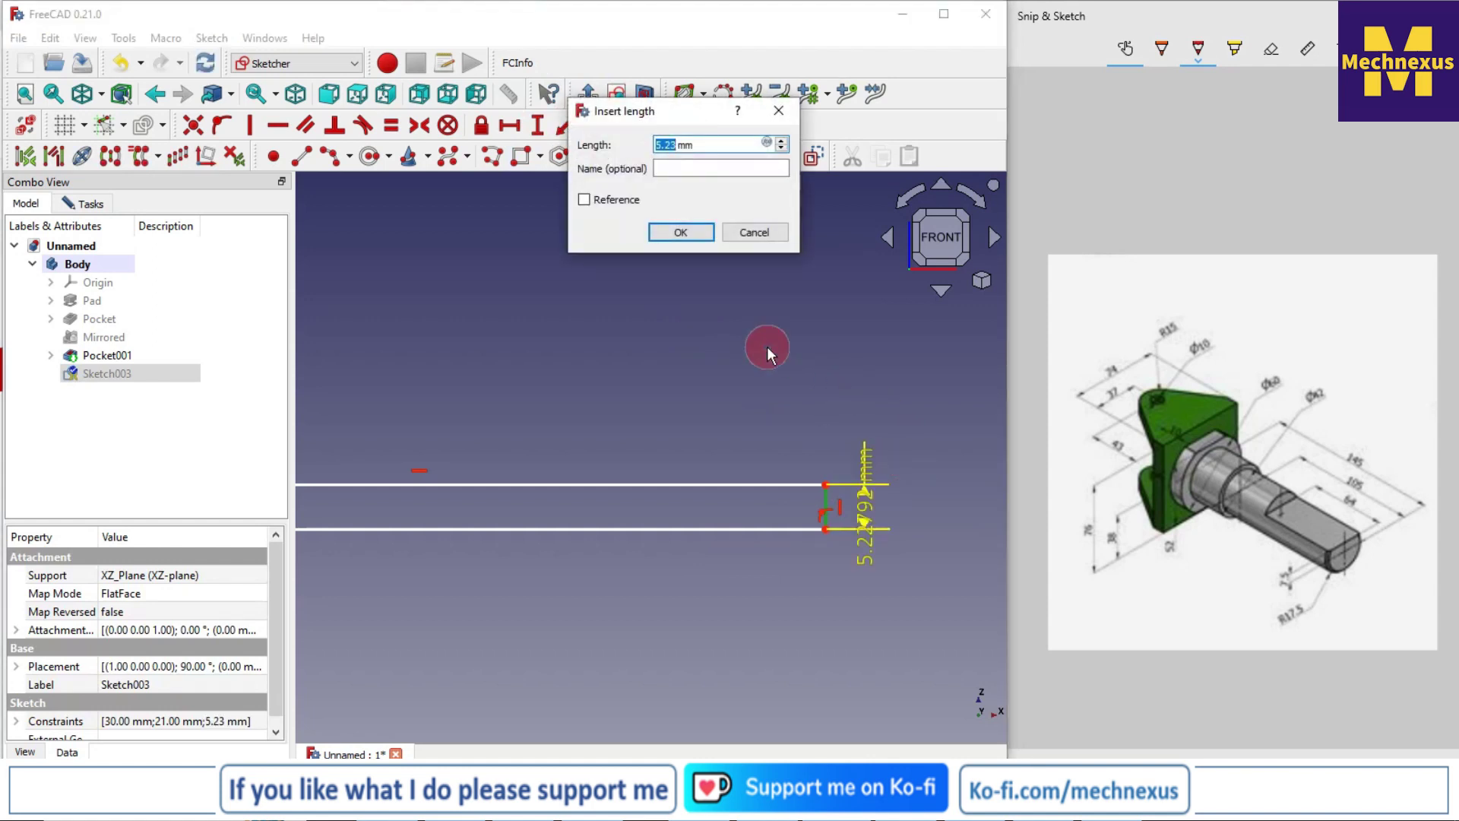
type("17.5")
key("Return")
Step: Move the 17.5 mm dimension label below the shaft profile's centreline
scroll(895, 432, "down", 3)
scroll(692, 421, "up", 2)
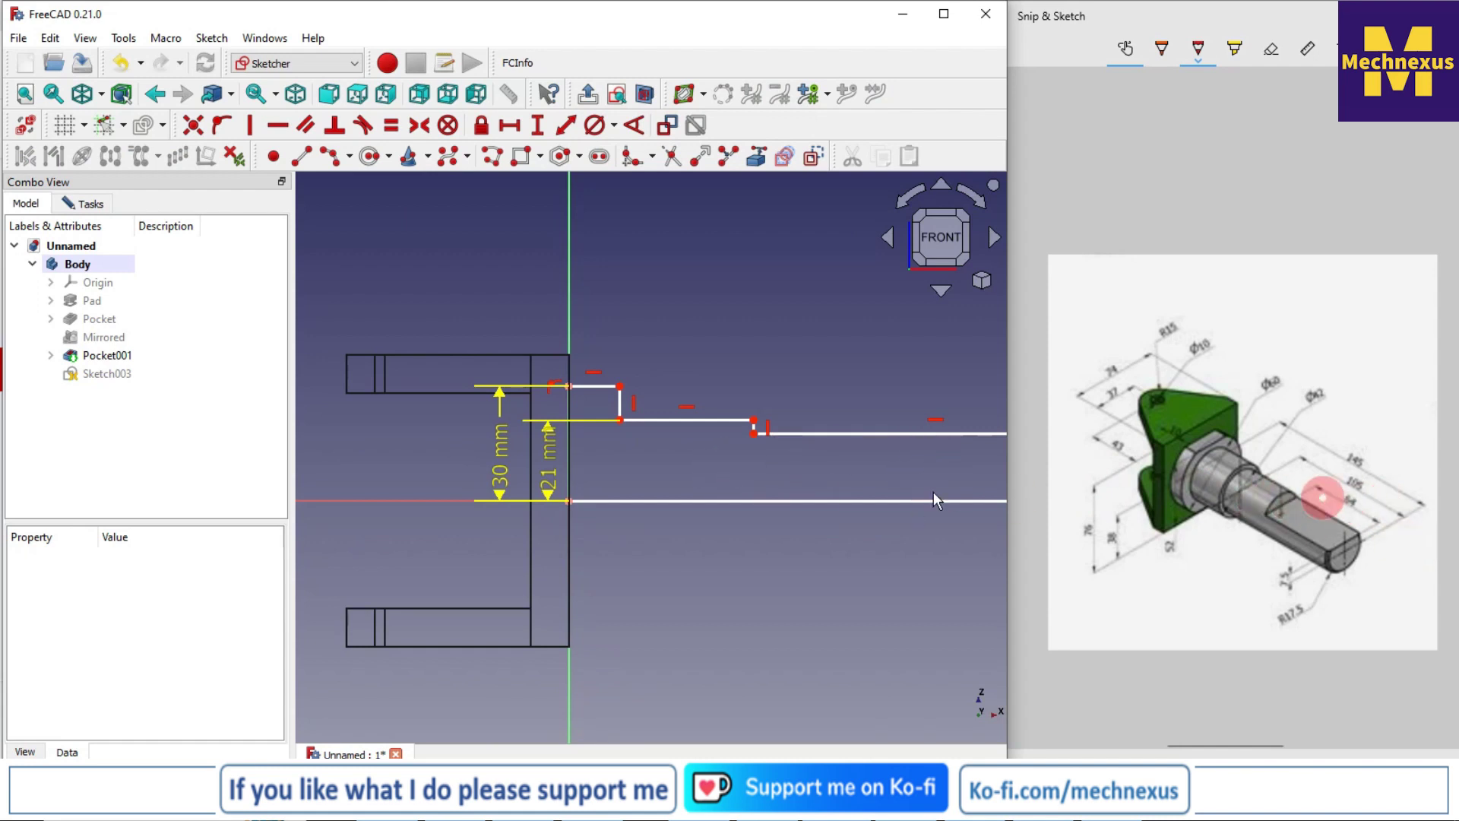
scroll(630, 456, "down", 2)
scroll(976, 453, "up", 3)
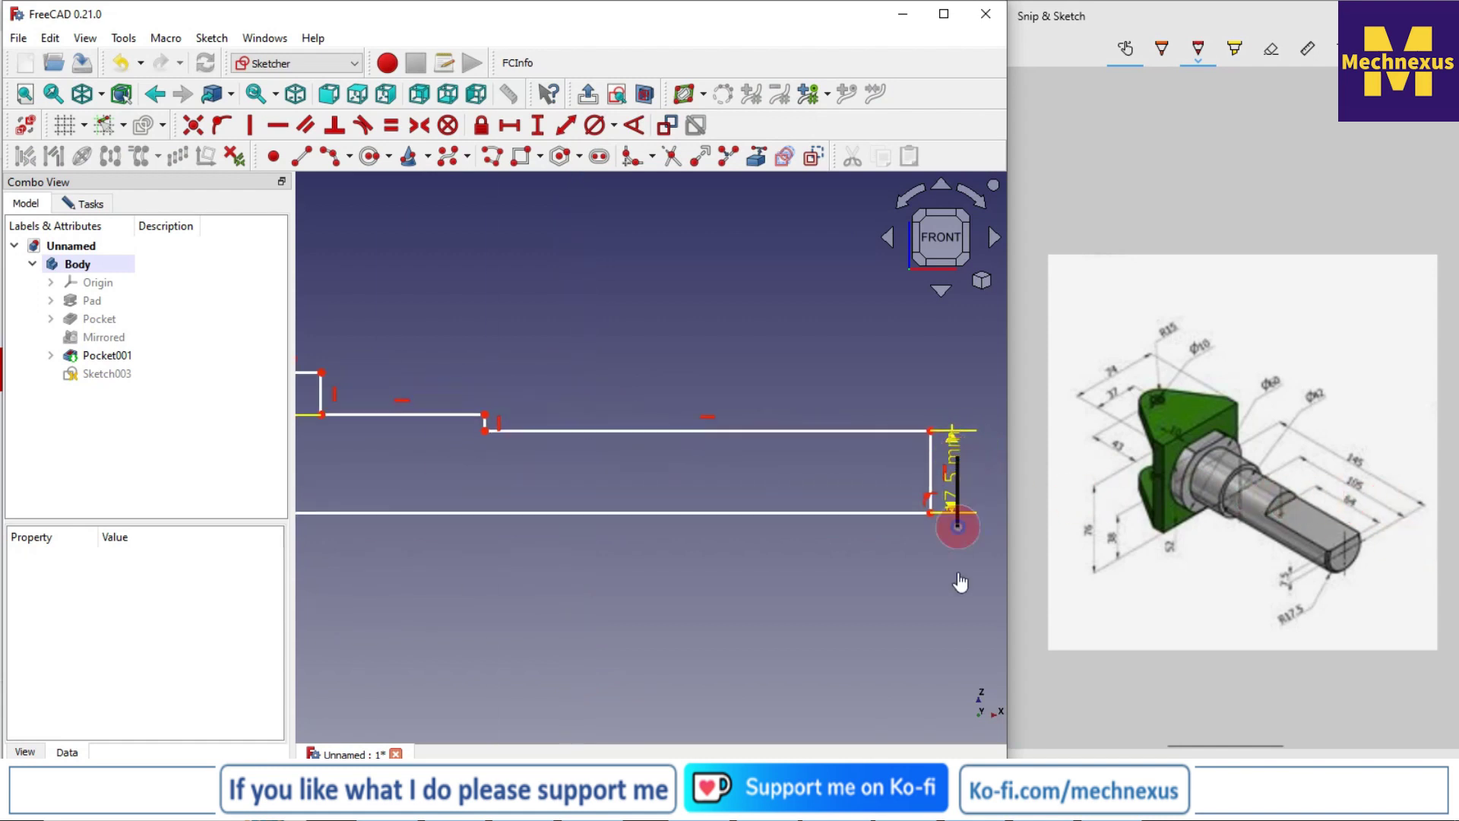
left_click_drag(956, 465, 955, 596)
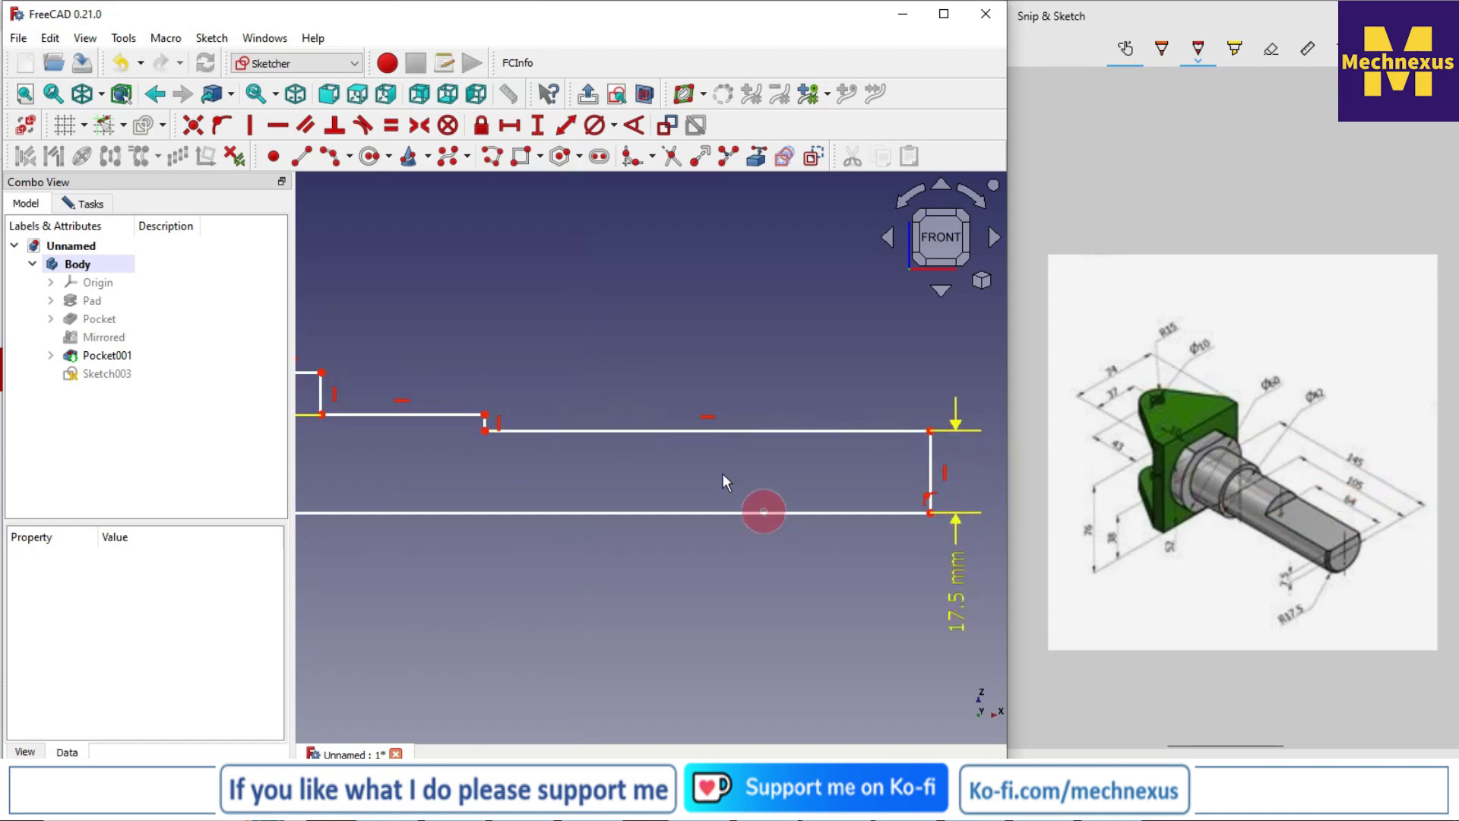
Step: Set the length of the shaft profile's longest upper horizontal line to 105 mm
left_click(640, 433)
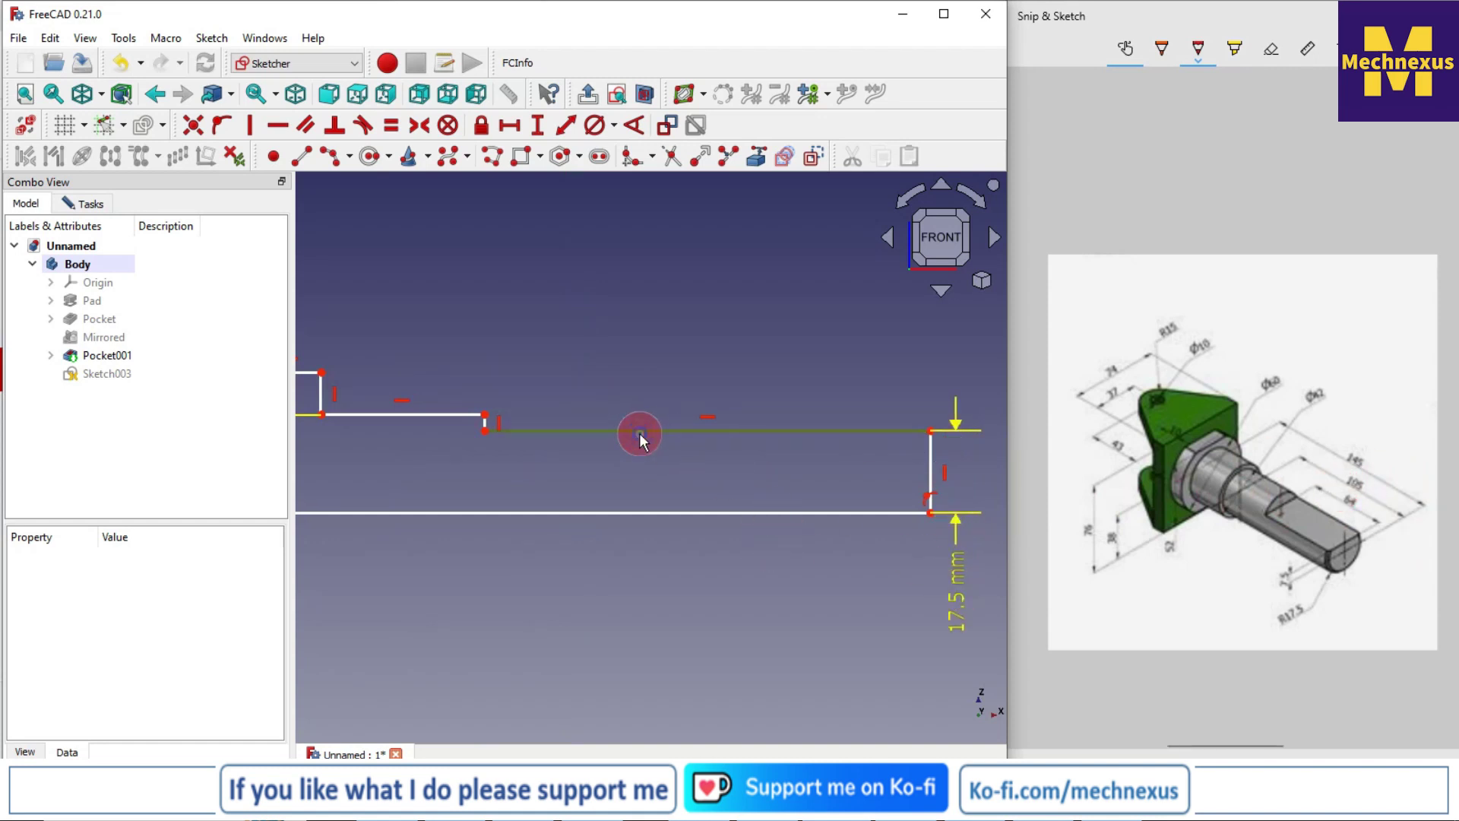
left_click(567, 130)
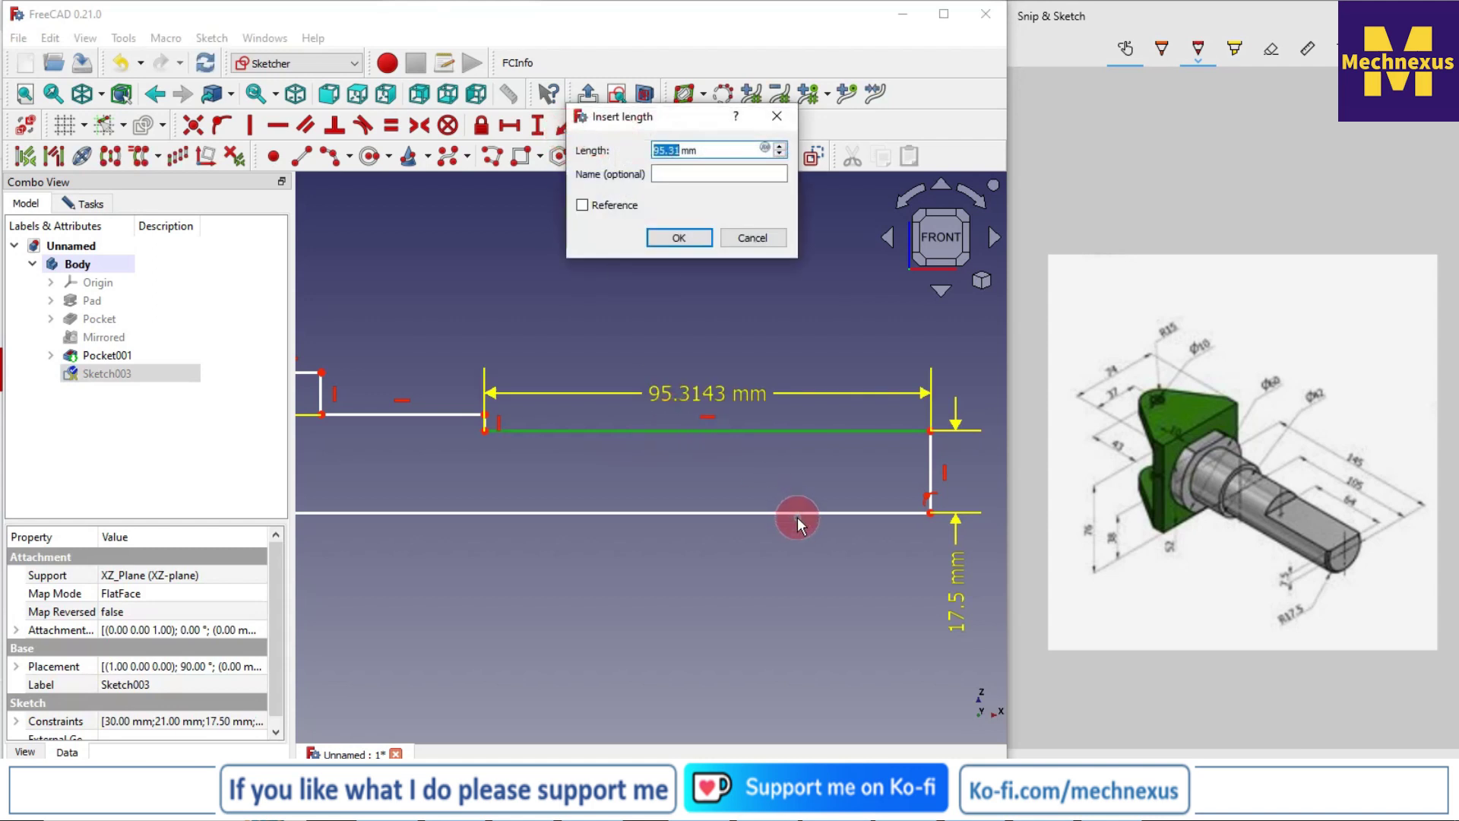
type("105")
key("Return")
Step: Constrain the horizontal distance from the collar's upper outer corner to the shaft's far upper corner to 145 mm
scroll(760, 449, "down", 4)
scroll(593, 428, "up", 3)
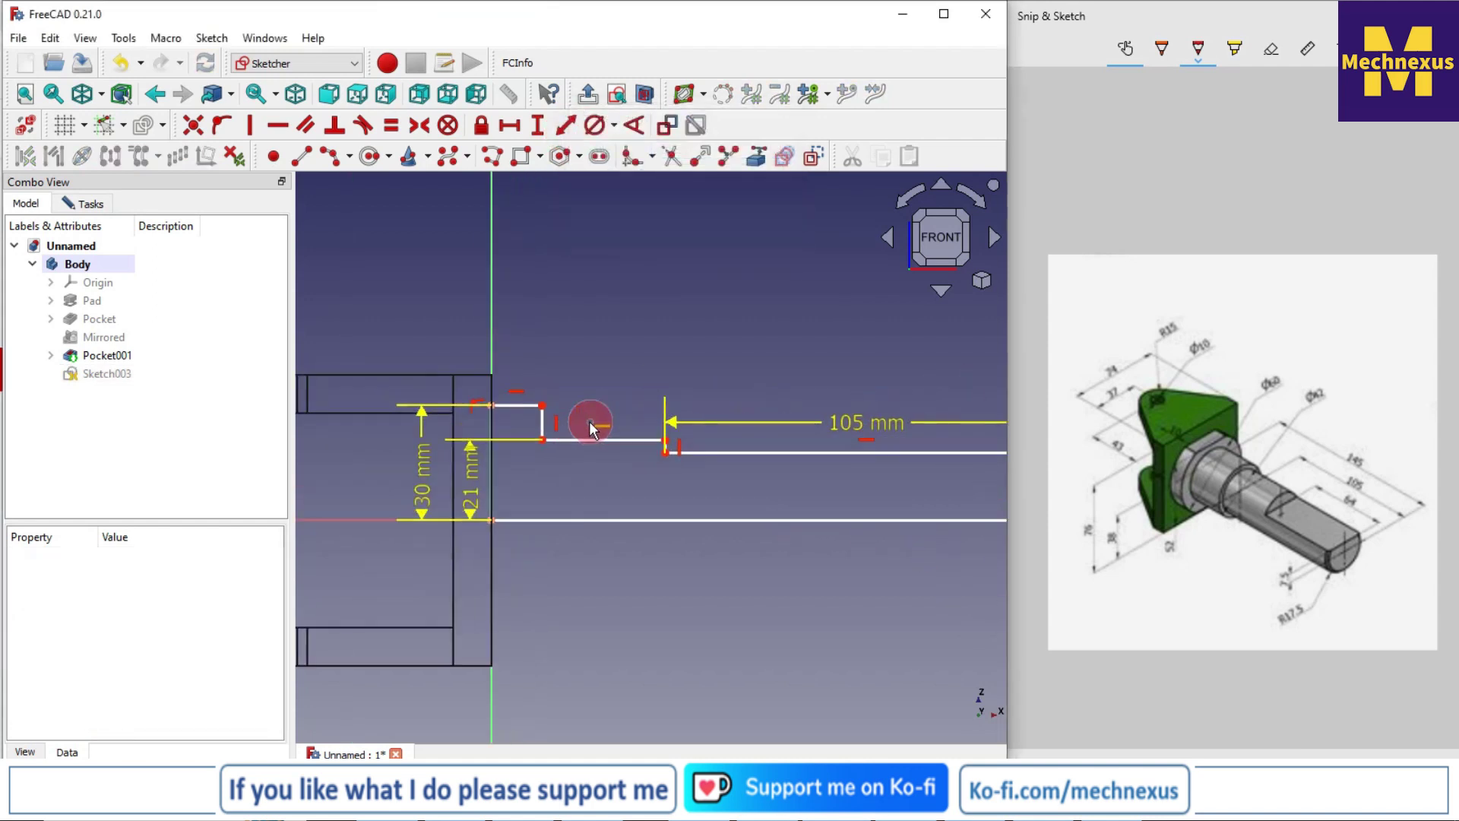
left_click(542, 411)
scroll(542, 414, "down", 2)
left_click(900, 469)
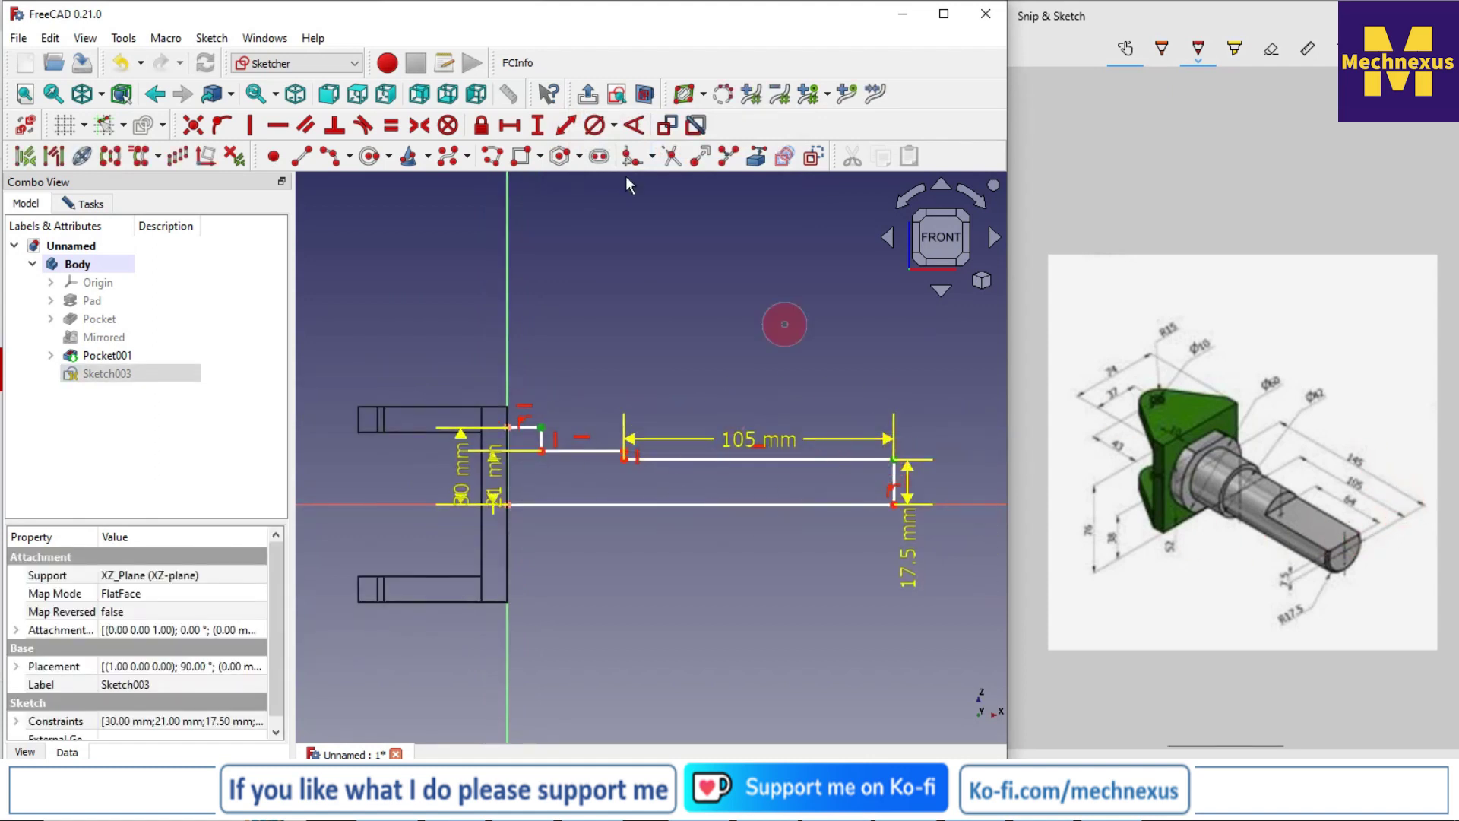
left_click(506, 129)
type("145")
key("Return")
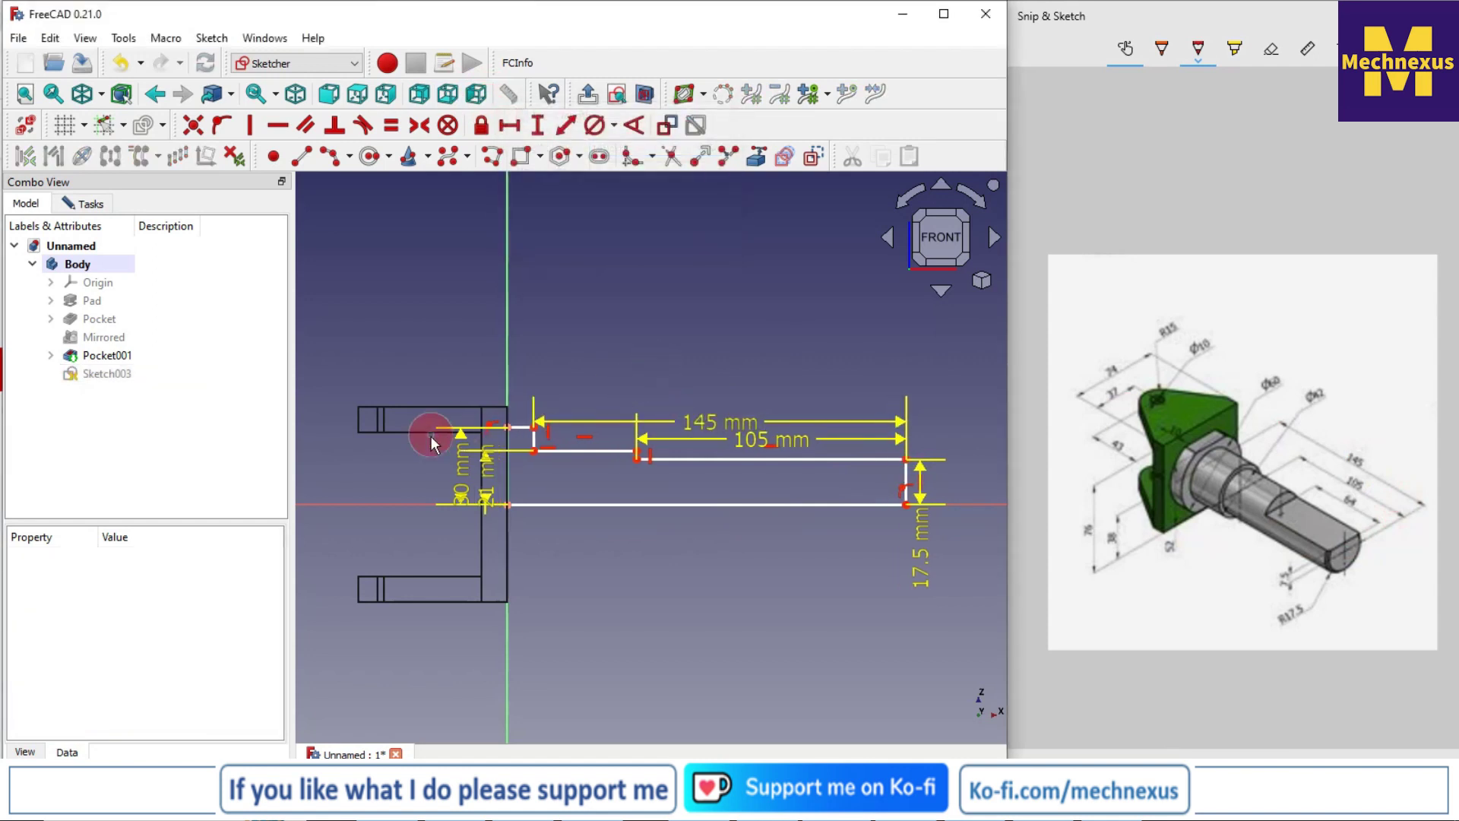
Step: Move the 21 mm dimension label below the centreline, over the bracket and clear of the profile
scroll(437, 446, "up", 3)
left_click_drag(488, 500, 438, 633)
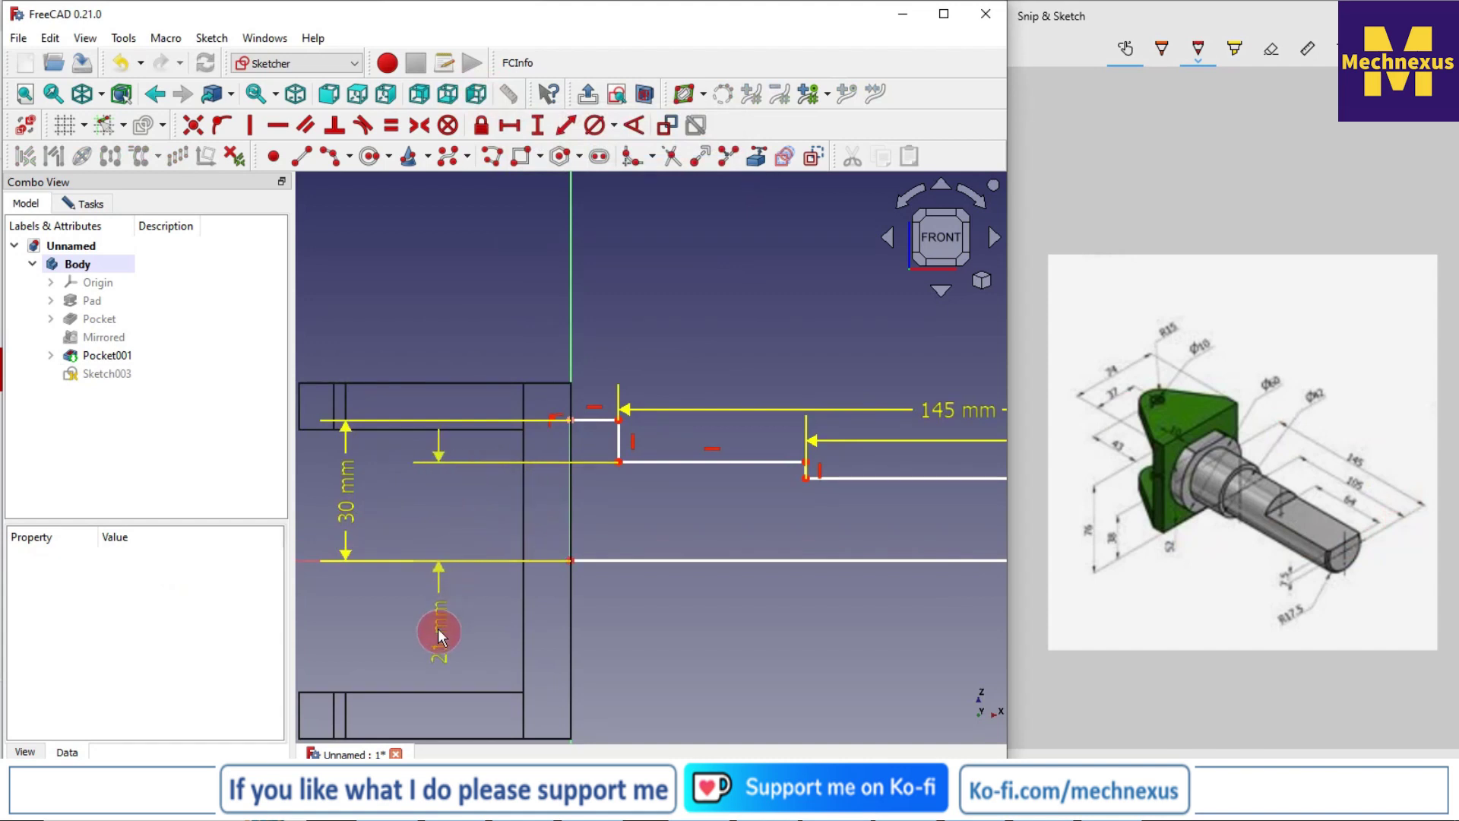
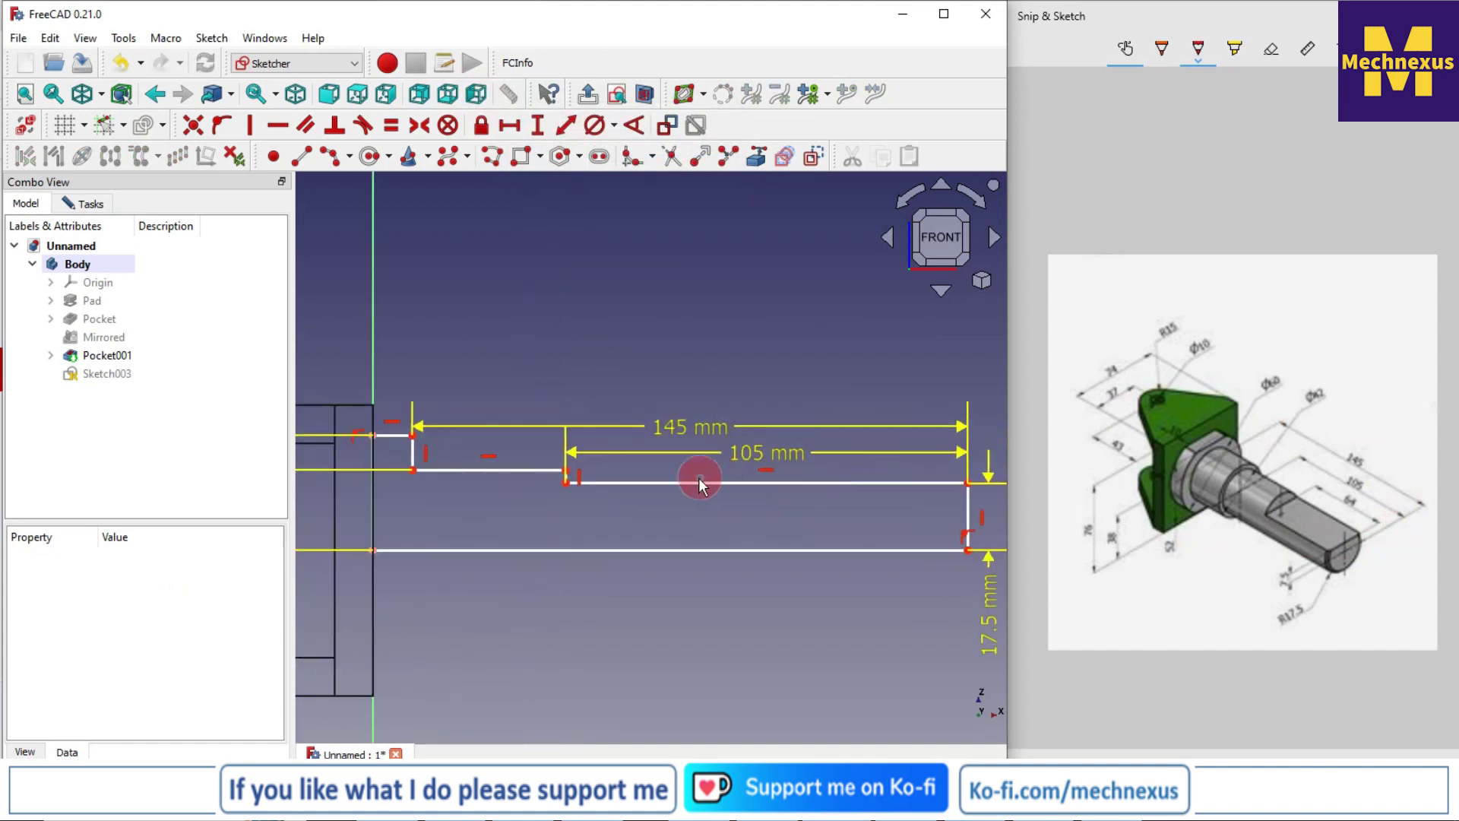
scroll(832, 524, "up", 2)
mouse_move(849, 521)
left_mouse_down()
mouse_move(980, 526)
mouse_move(954, 523)
mouse_move(1013, 551)
mouse_move(852, 555)
mouse_move(922, 547)
mouse_move(897, 551)
left_mouse_up()
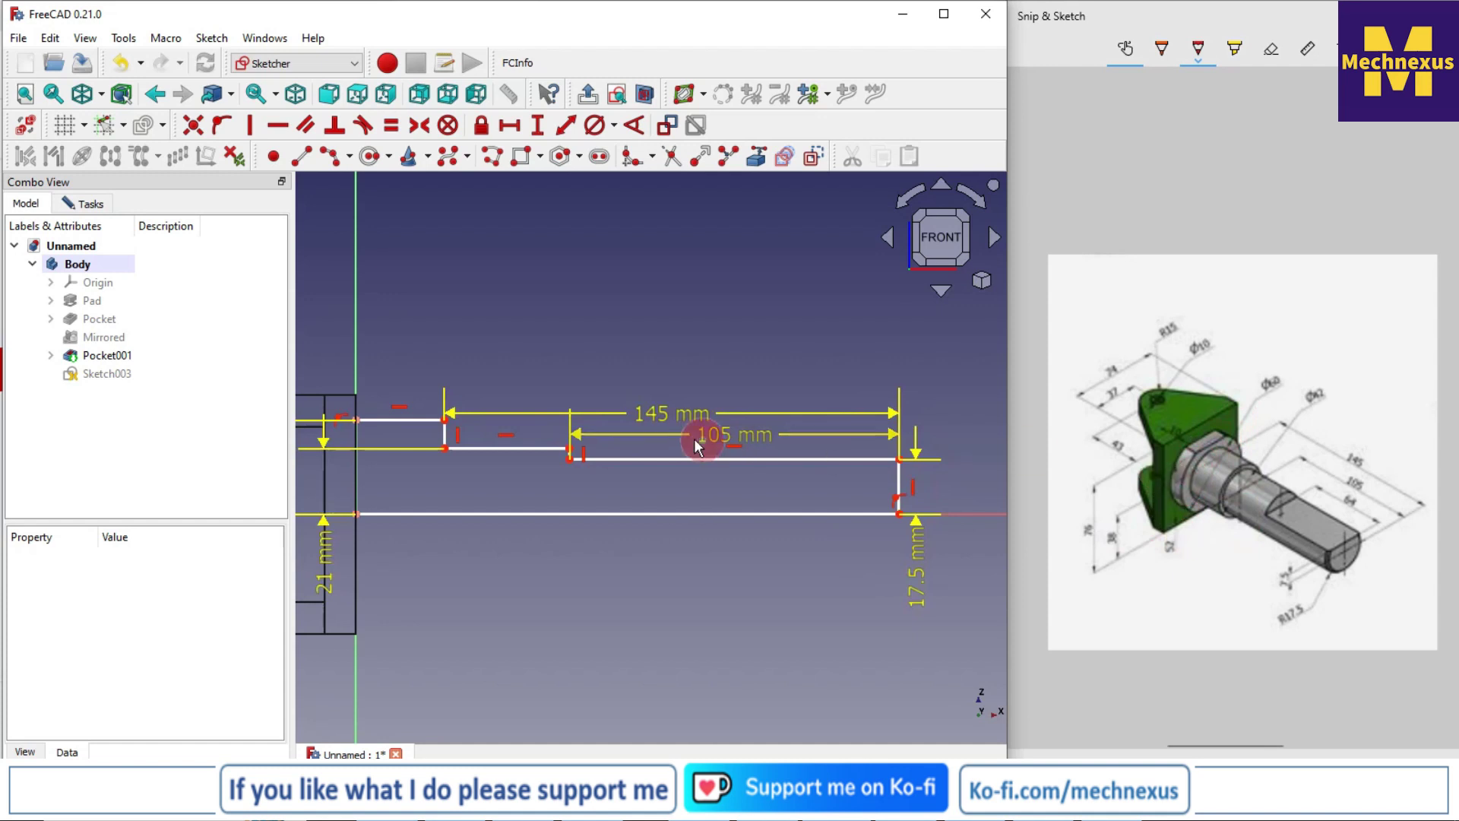
Step: Add a horizontal length constraint of 15 mm to the collar's upper line next to the bracket face
scroll(701, 433, "down", 2)
scroll(494, 448, "up", 4)
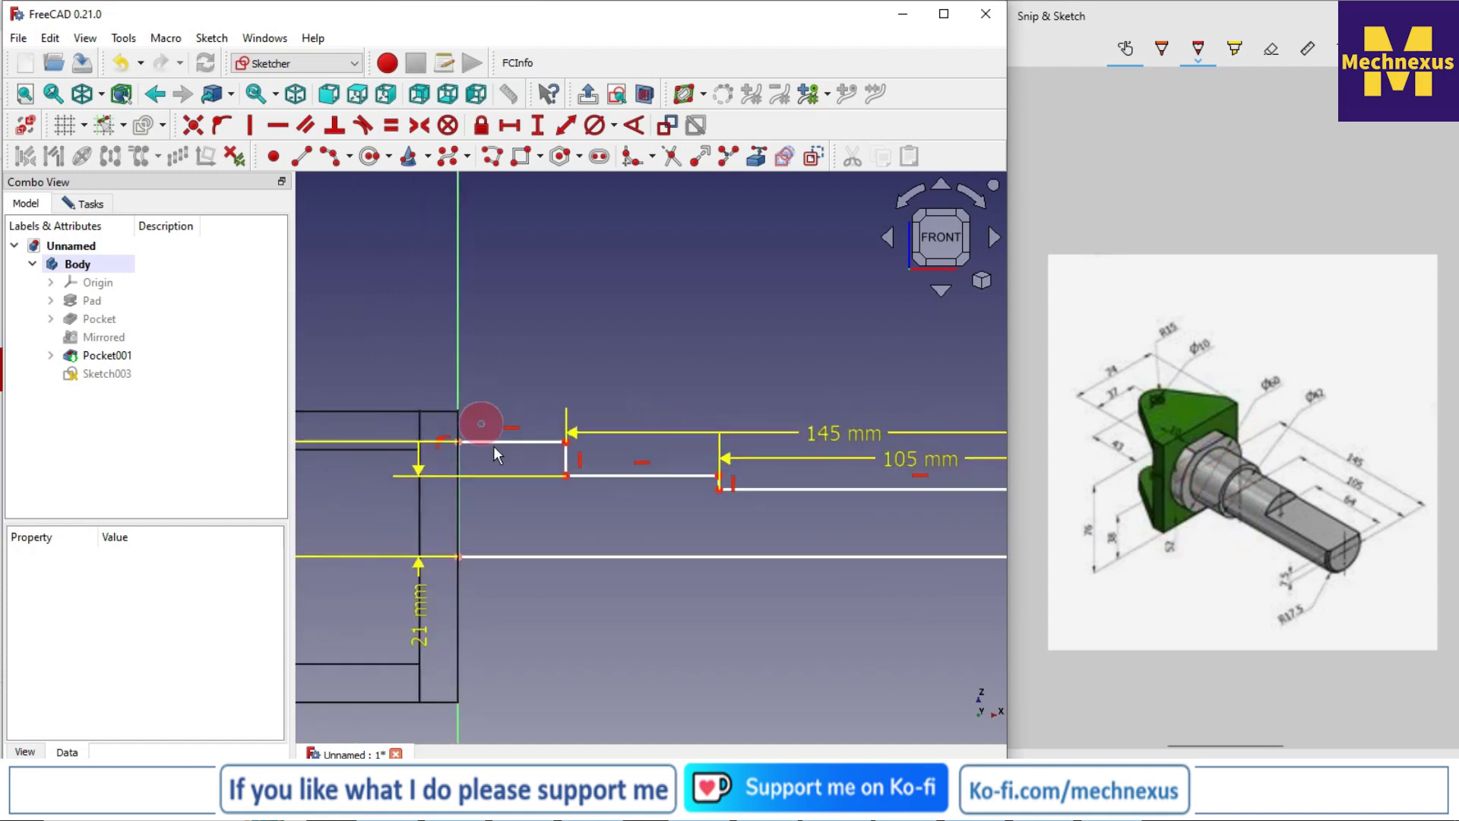
left_click(536, 442)
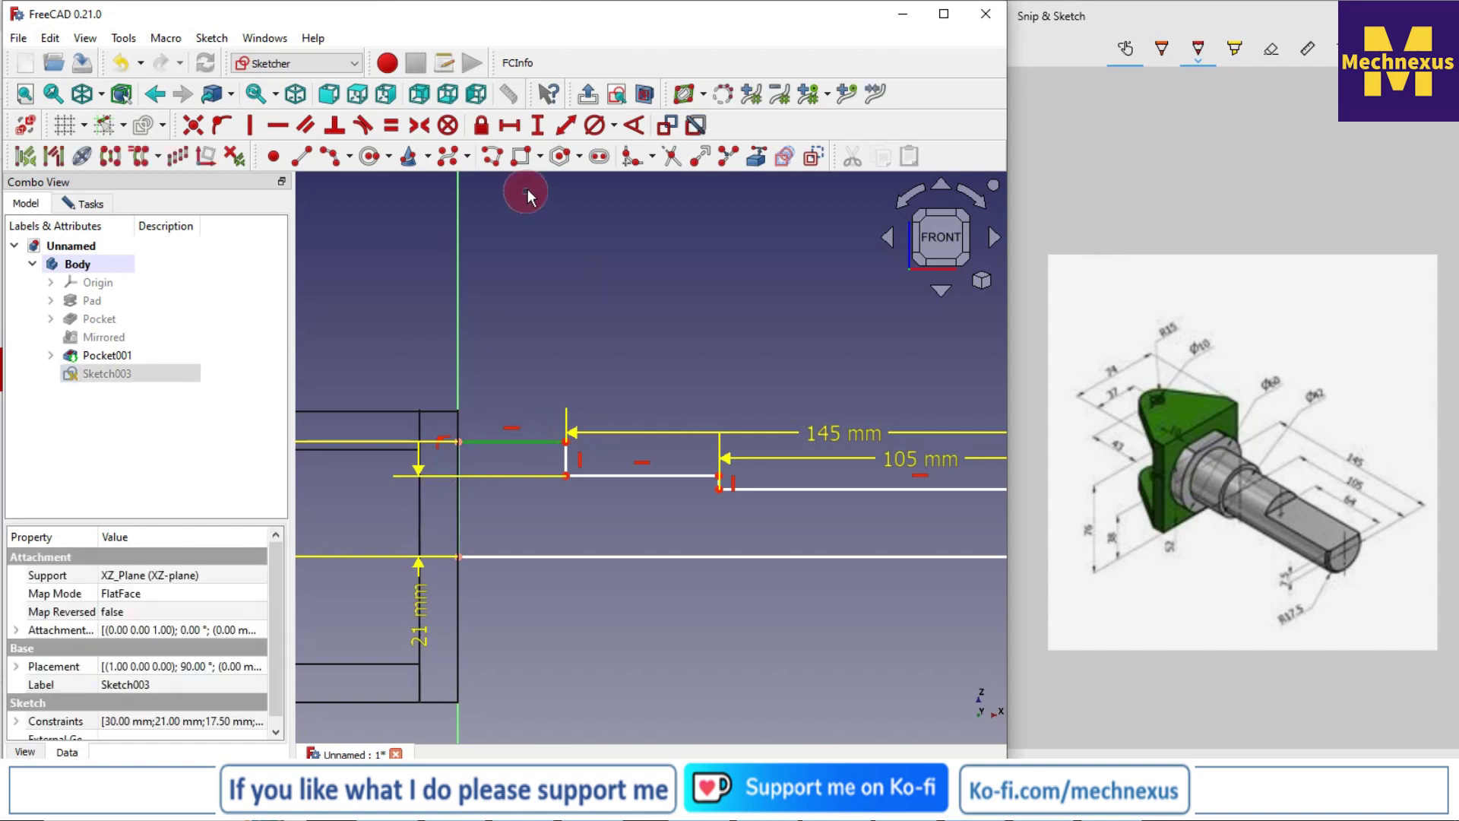
left_click(511, 125)
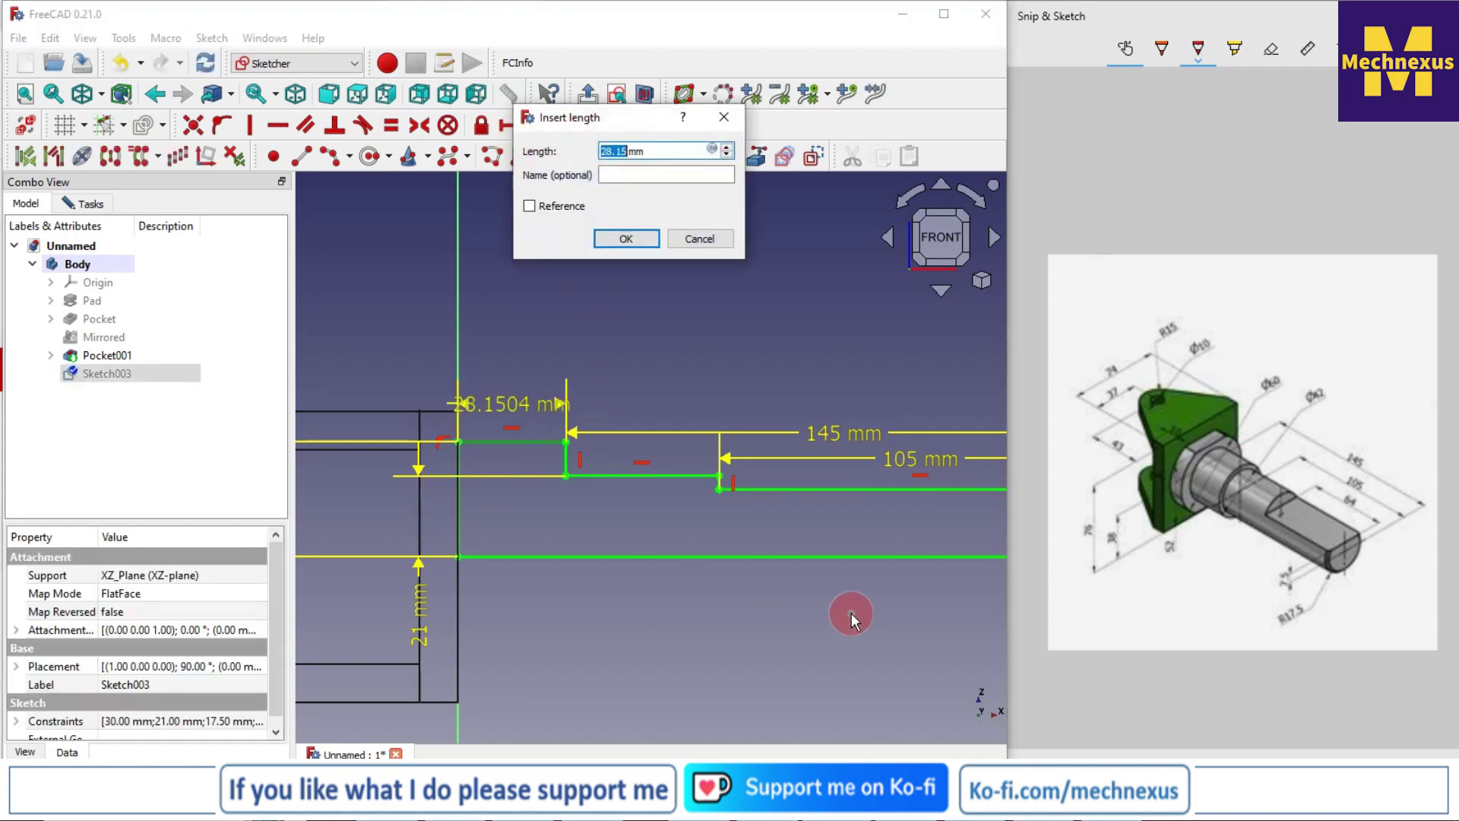
type("15")
key("Return")
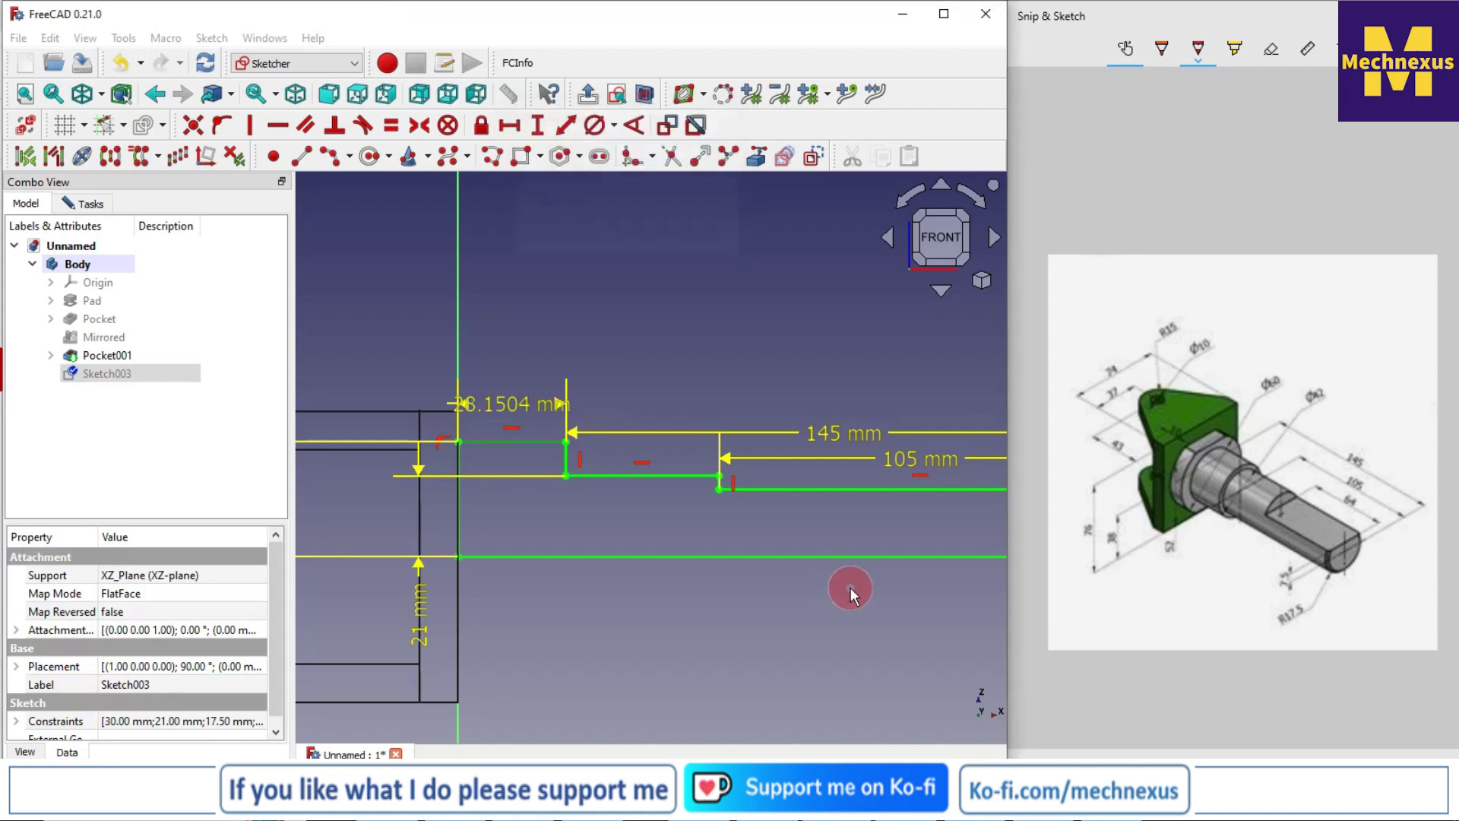
Step: Change the collar line's length to 10 mm and move its dimension label clear above the profile
double_click(495, 405)
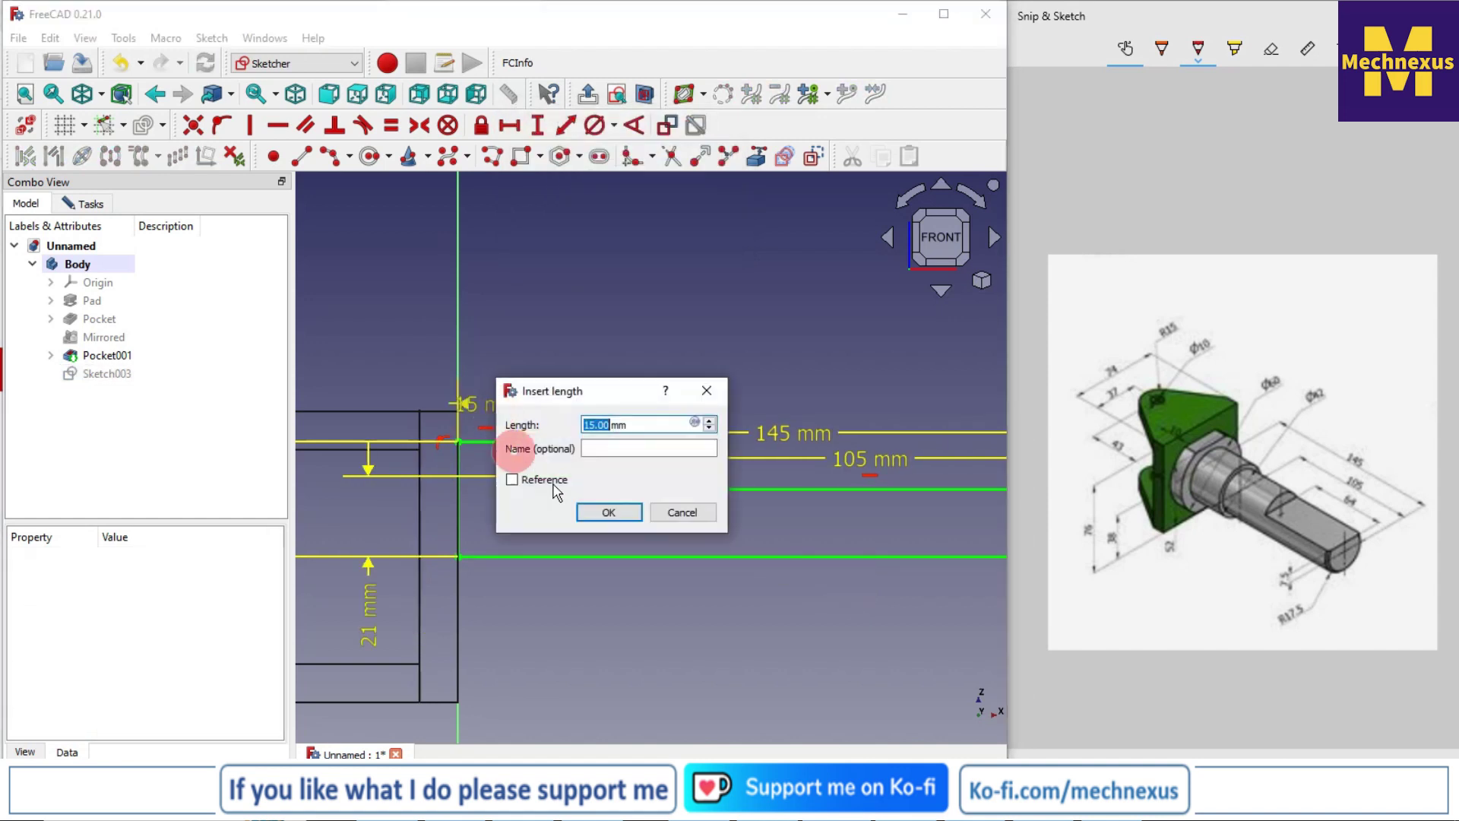
type("10")
key("Return")
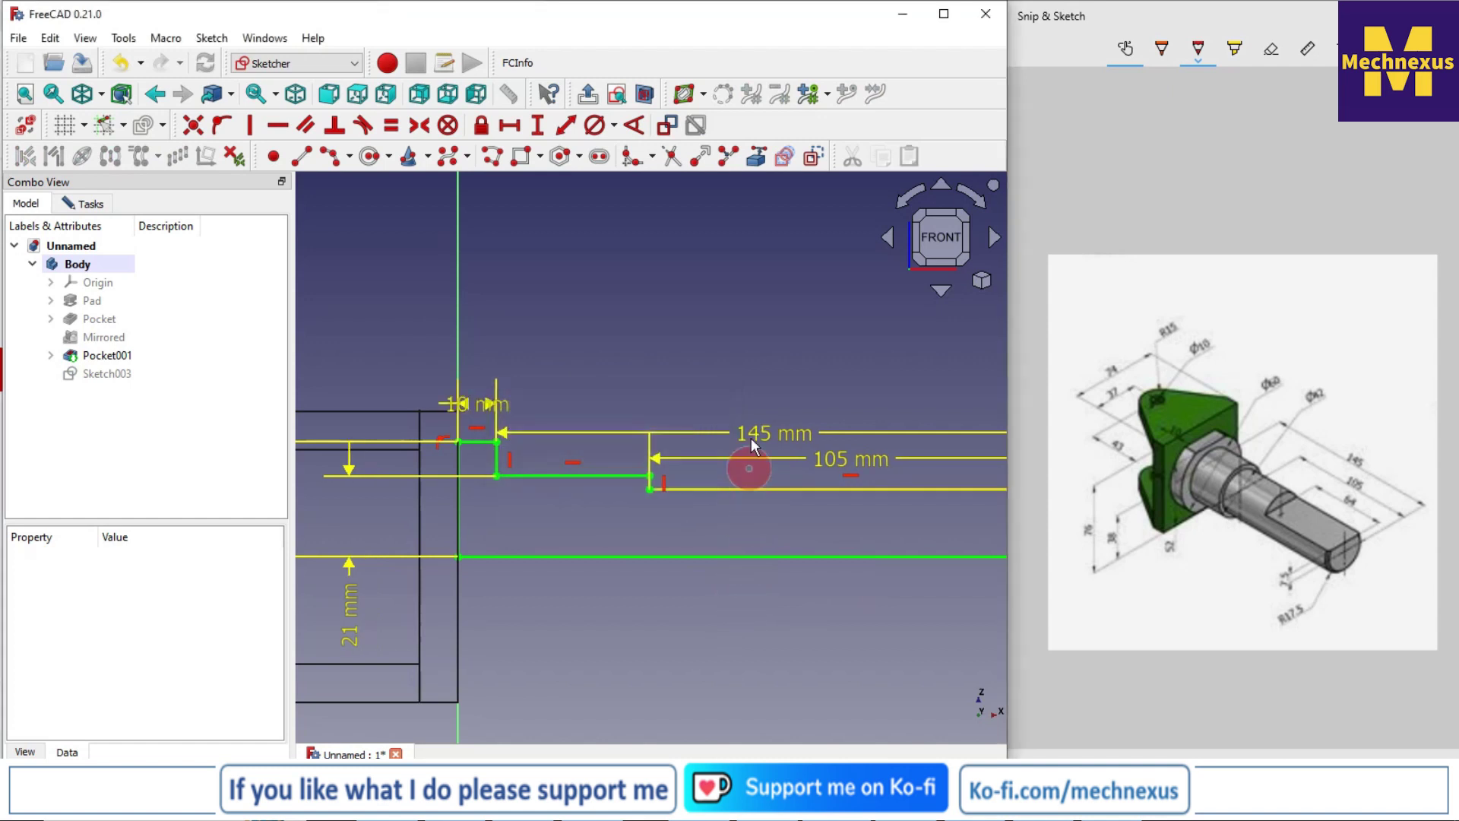
scroll(632, 403, "down", 4)
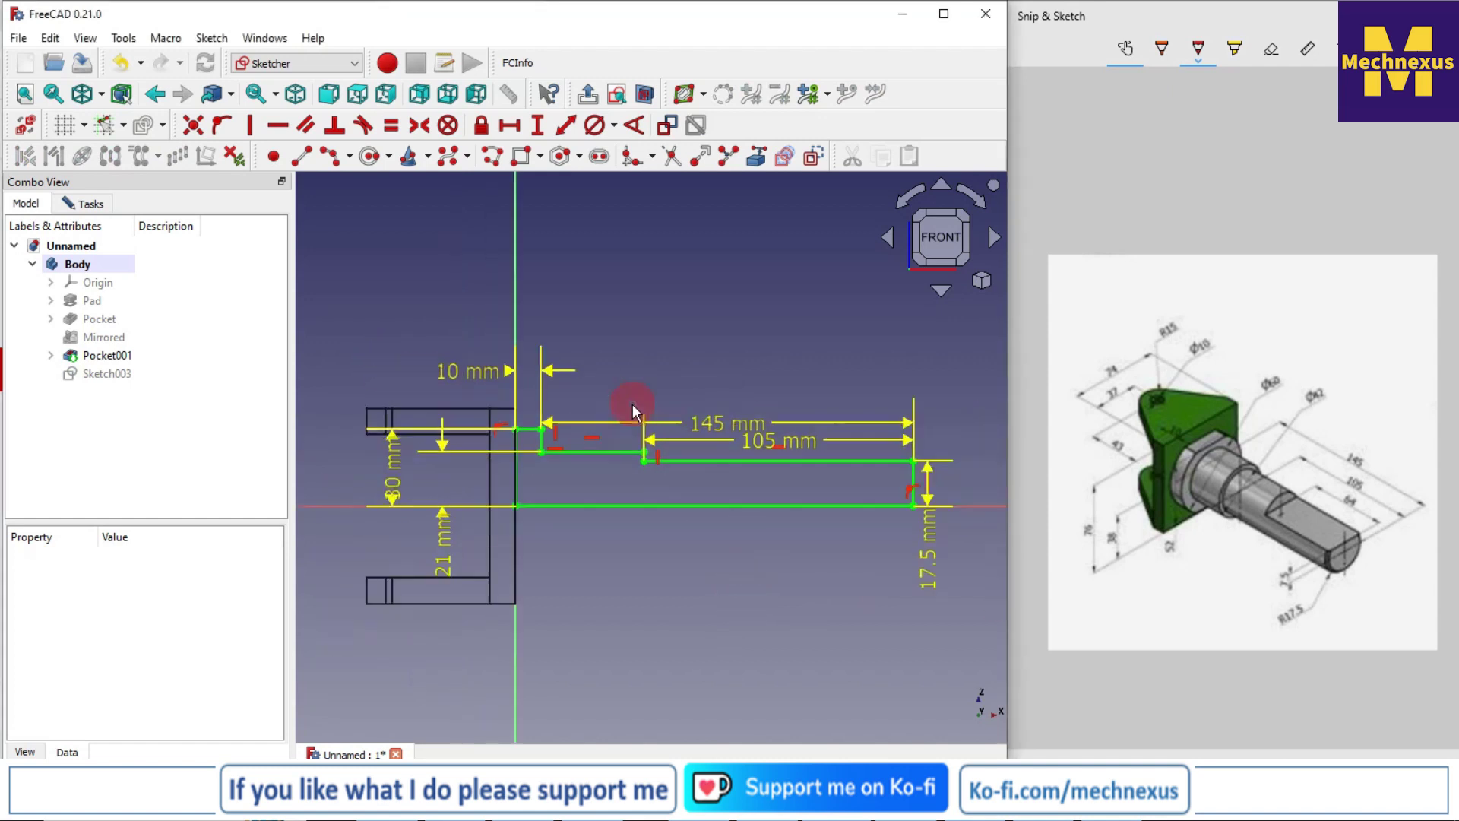
scroll(687, 443, "up", 3)
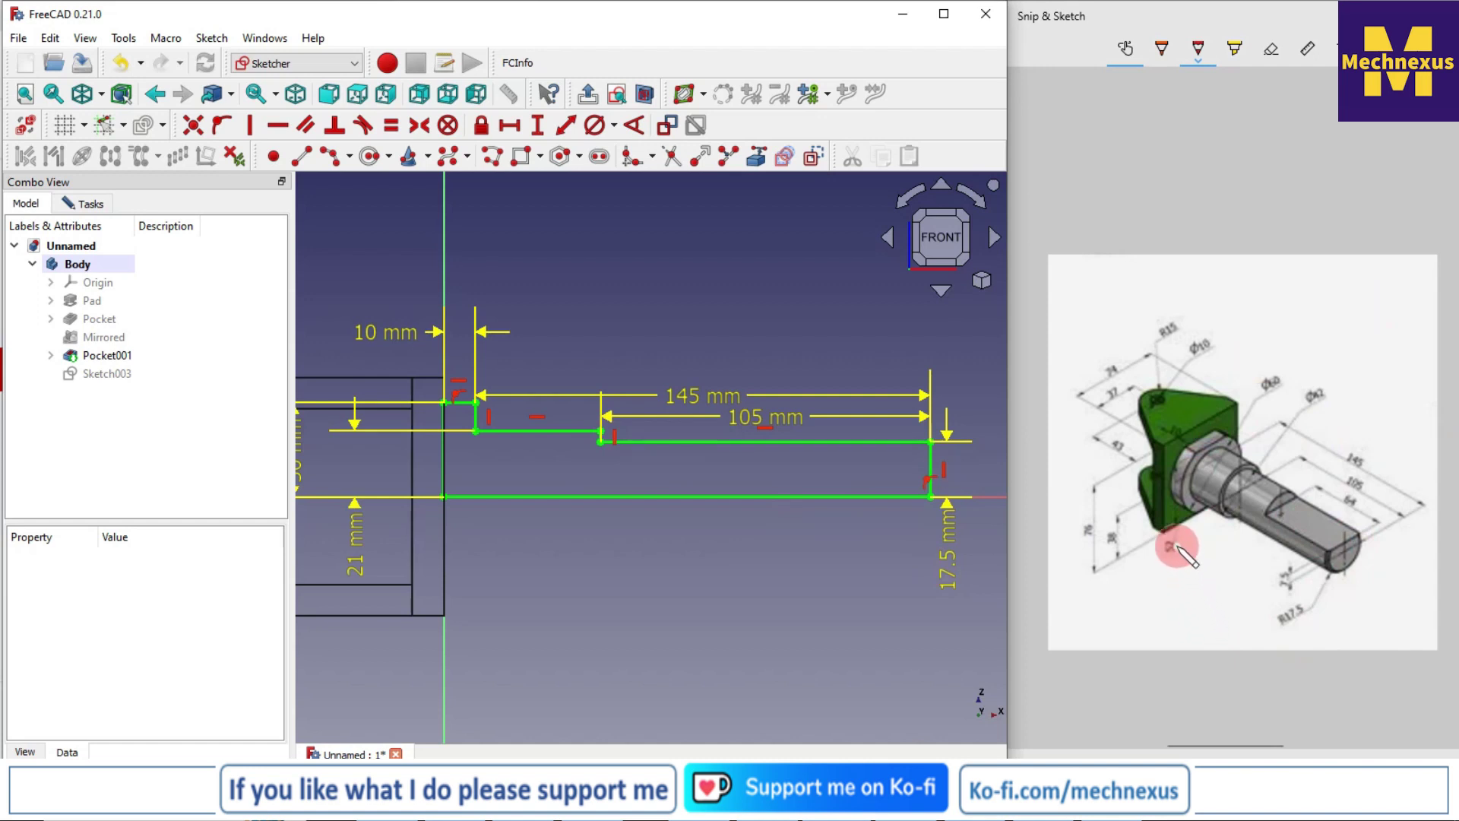
Step: Finish editing the shaft profile sketch and return to the part
scroll(796, 536, "down", 2)
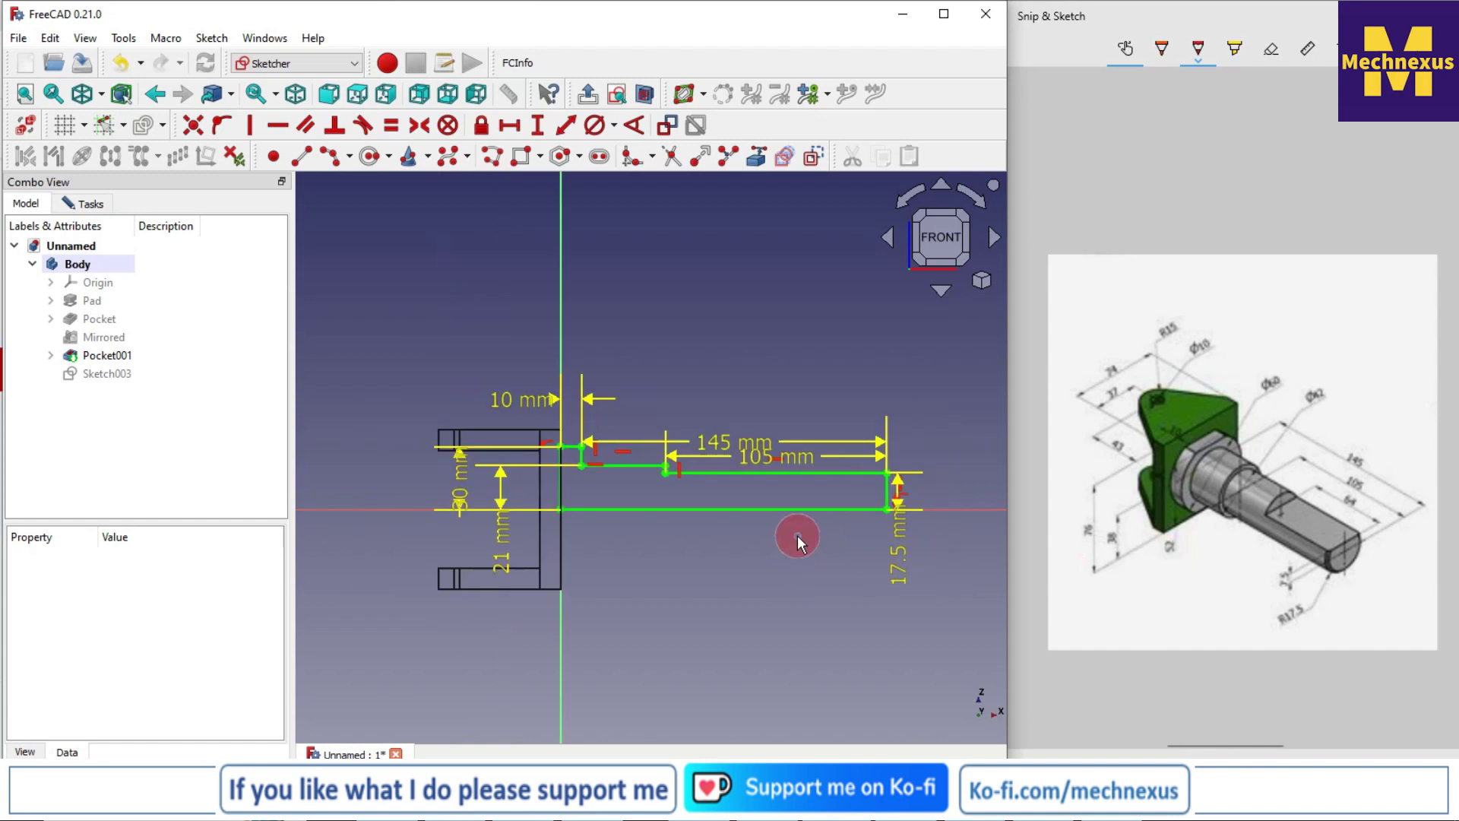
scroll(689, 453, "up", 2)
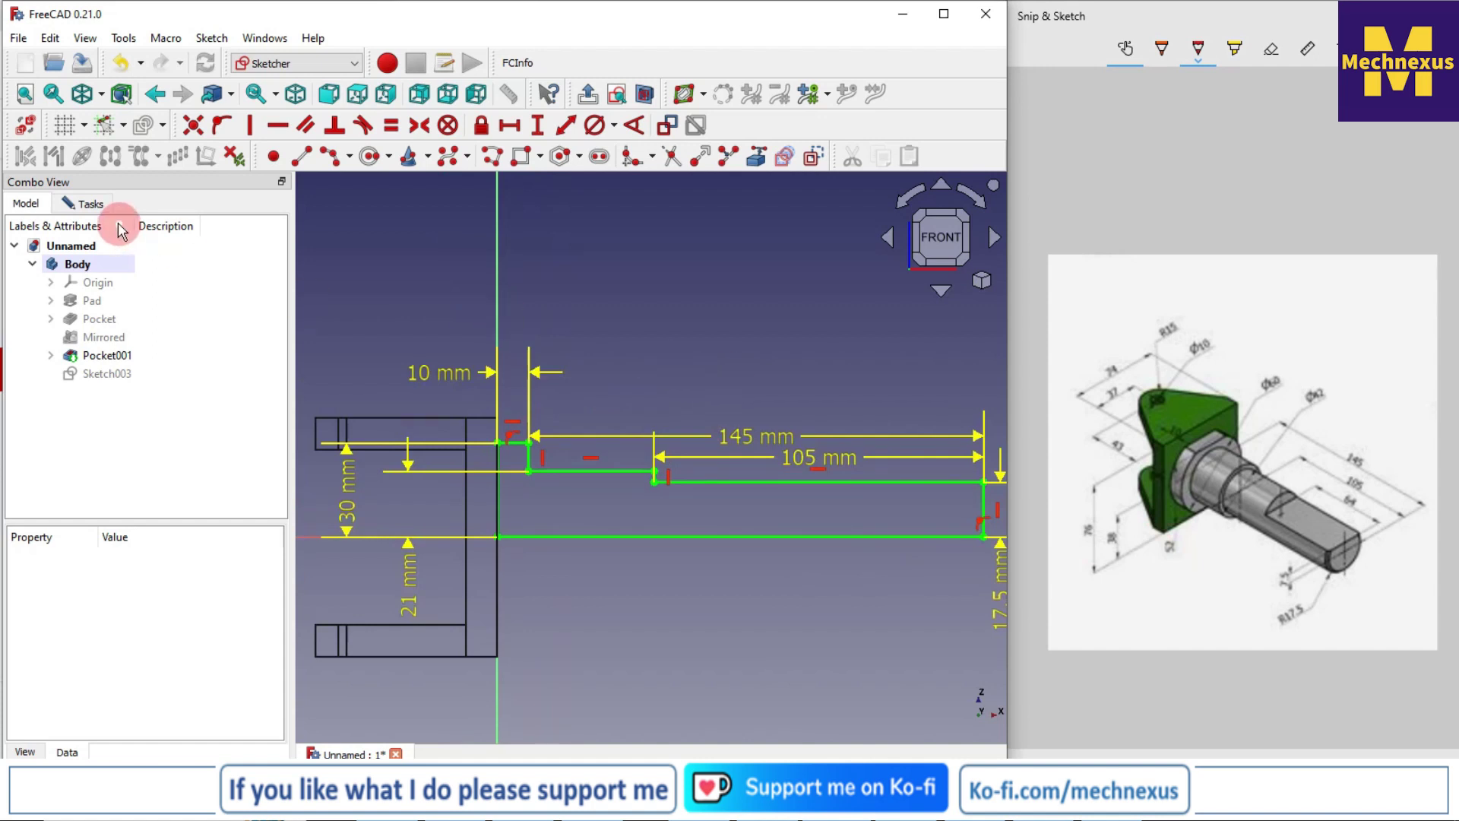
left_click(90, 204)
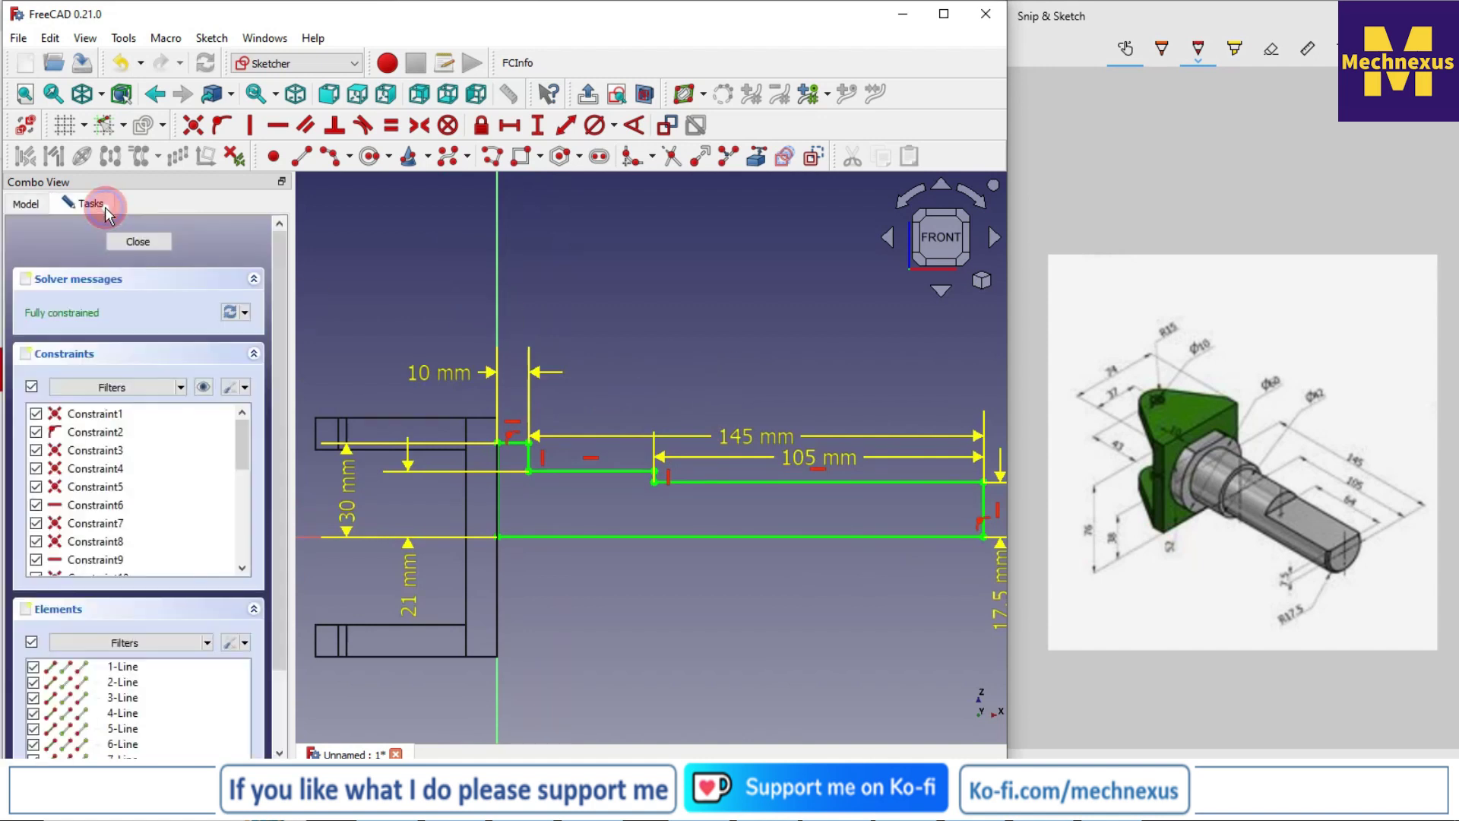
left_click(131, 243)
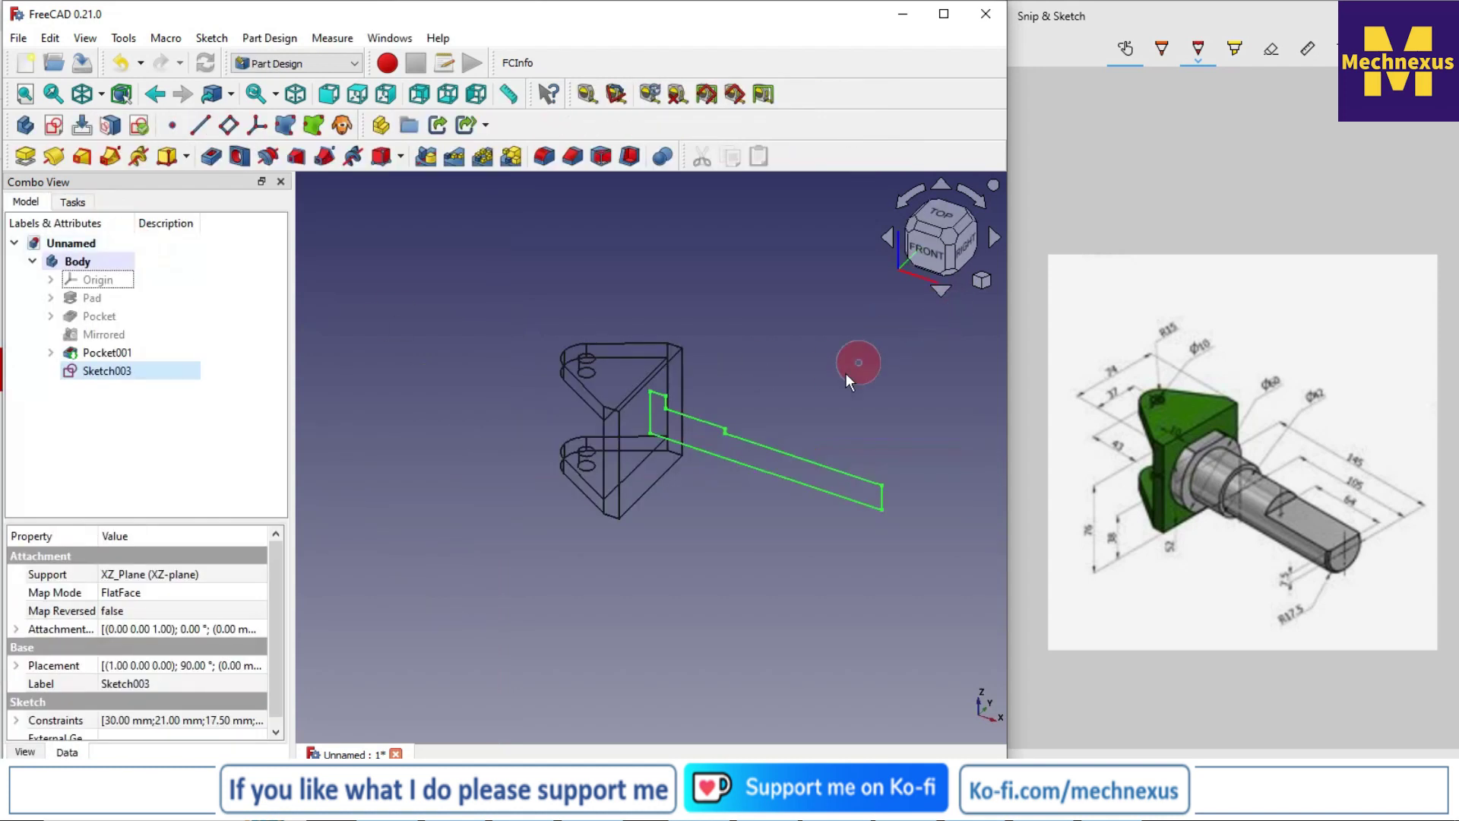
Step: Switch the model's display style from wireframe to Flat lines
scroll(775, 373, "up", 1)
left_click(108, 97)
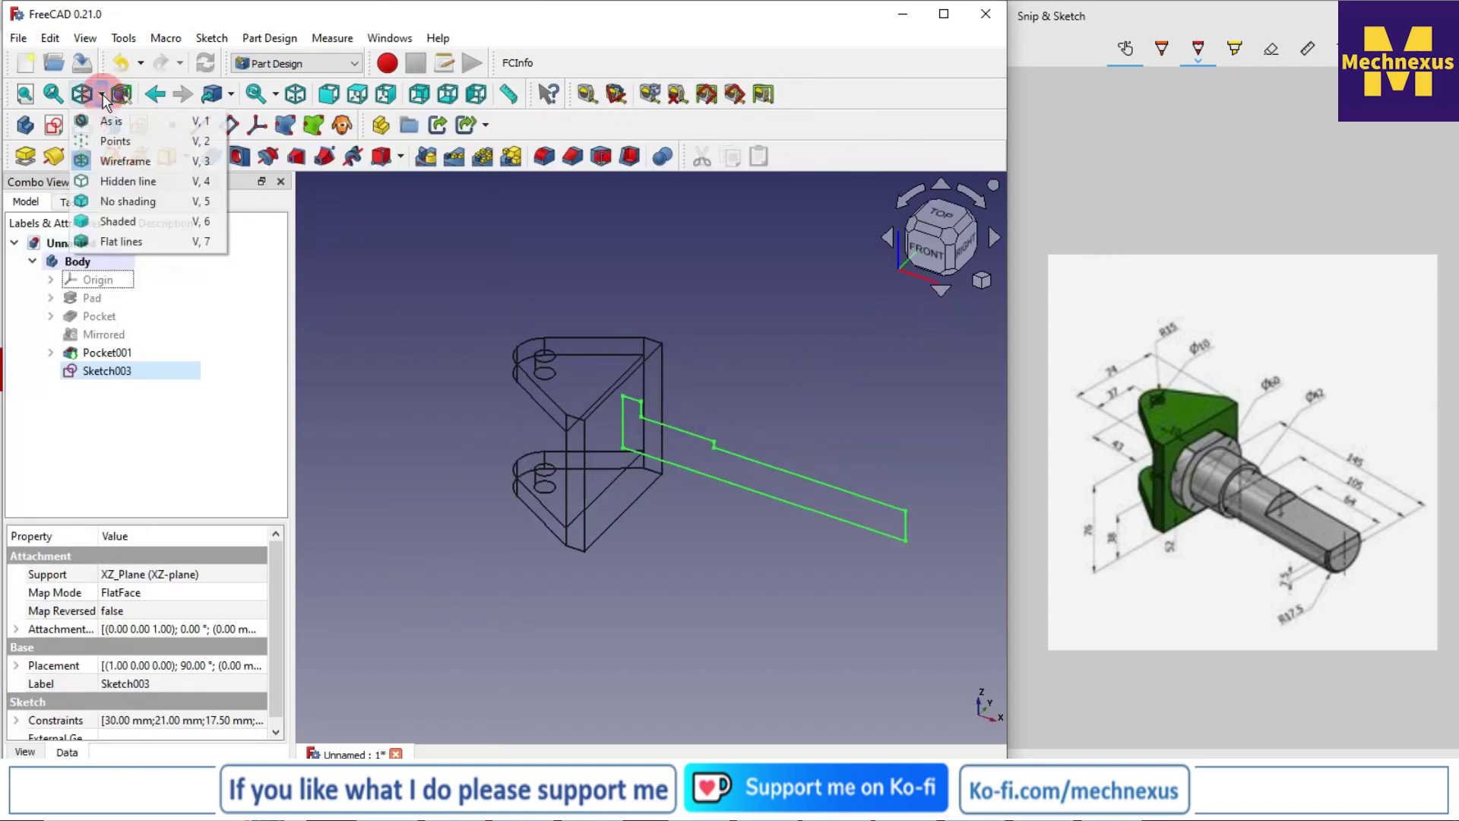
left_click(107, 244)
scroll(705, 413, "up", 1)
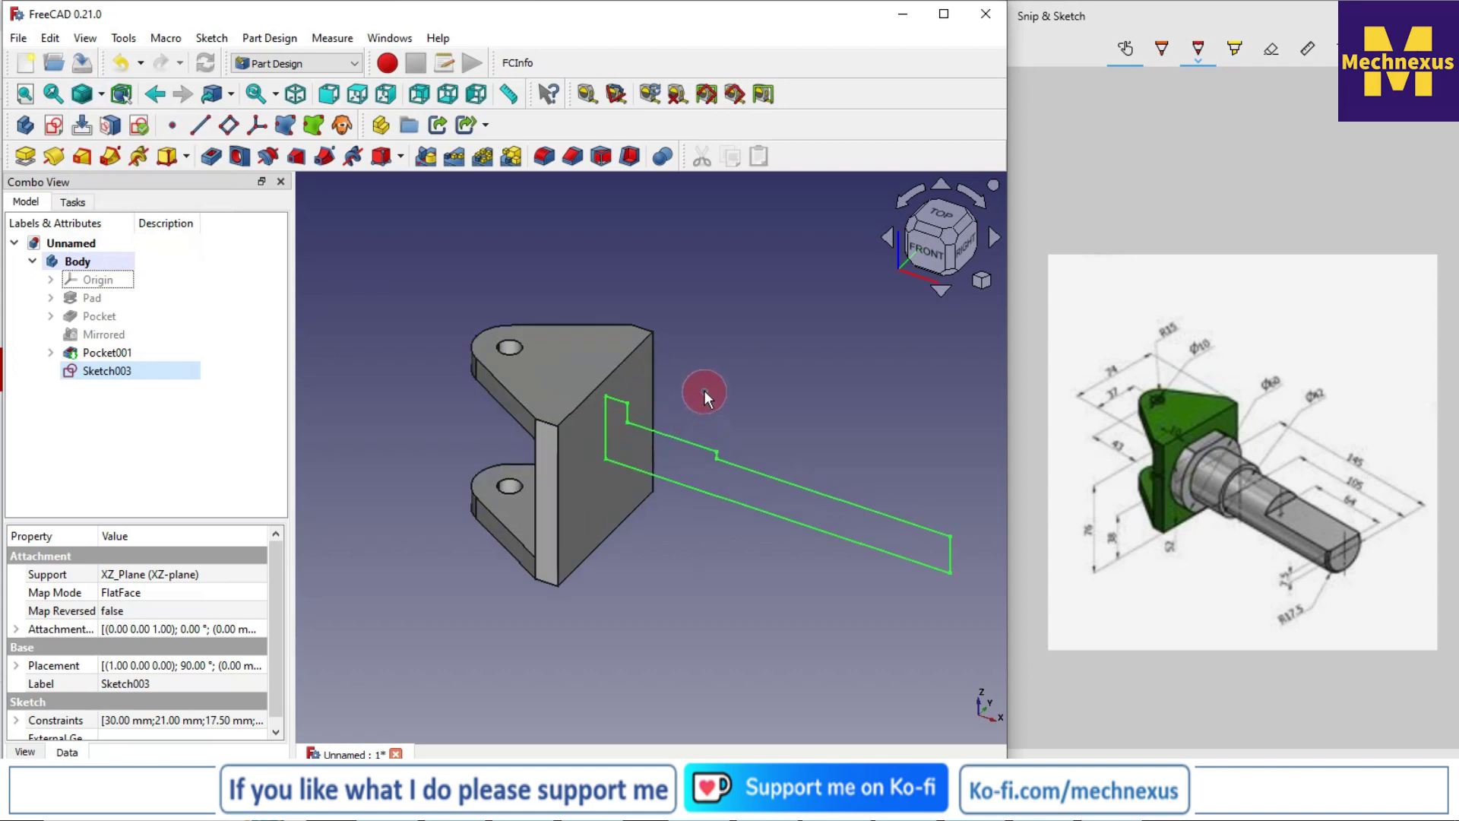
Step: Start a revolution of the stepped shaft profile and pick the X axis as its reference axis
left_click(55, 156)
scroll(592, 444, "up", 1)
left_click(228, 311)
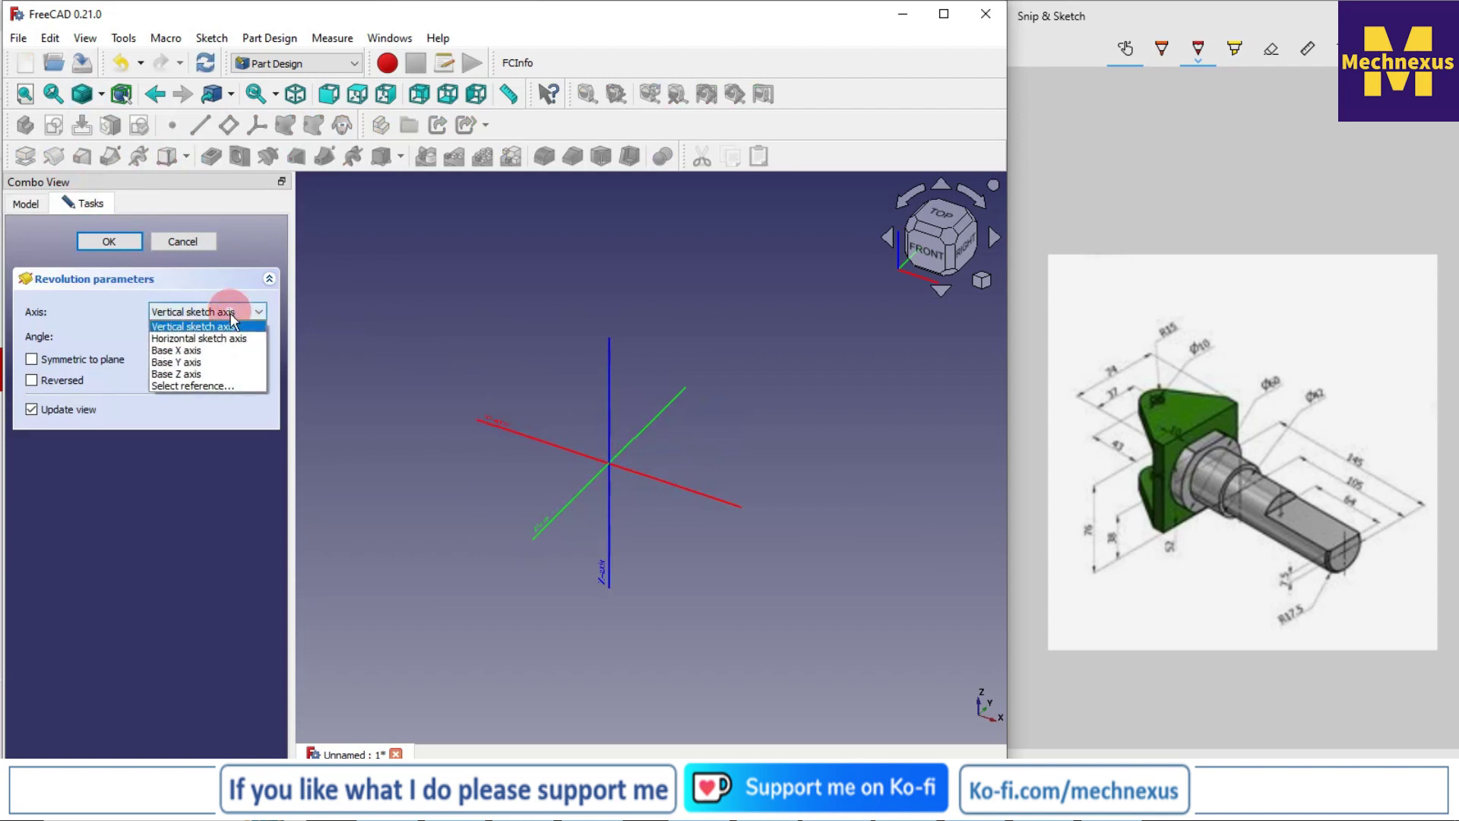
left_click(204, 387)
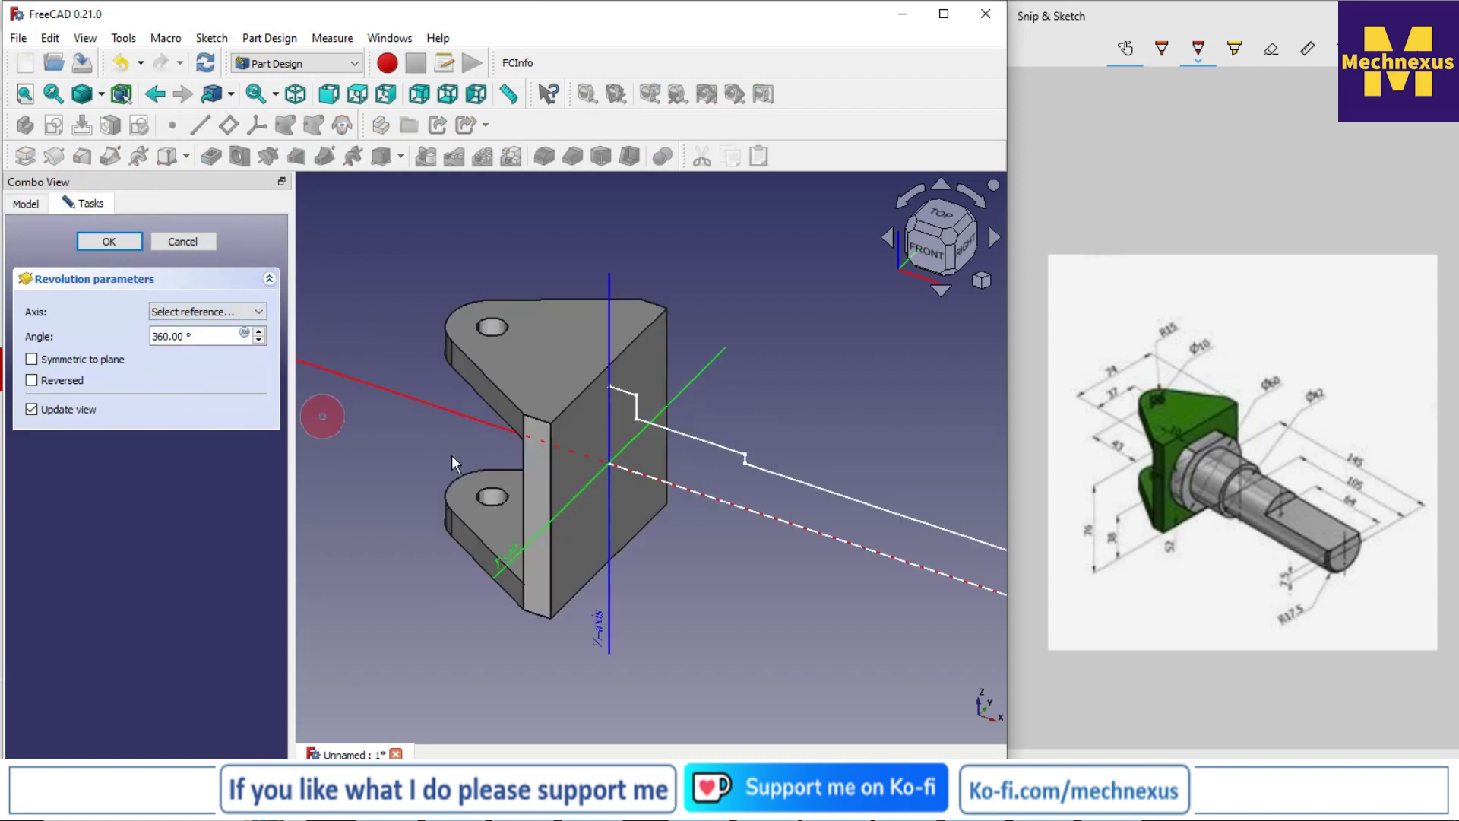
left_click(700, 494)
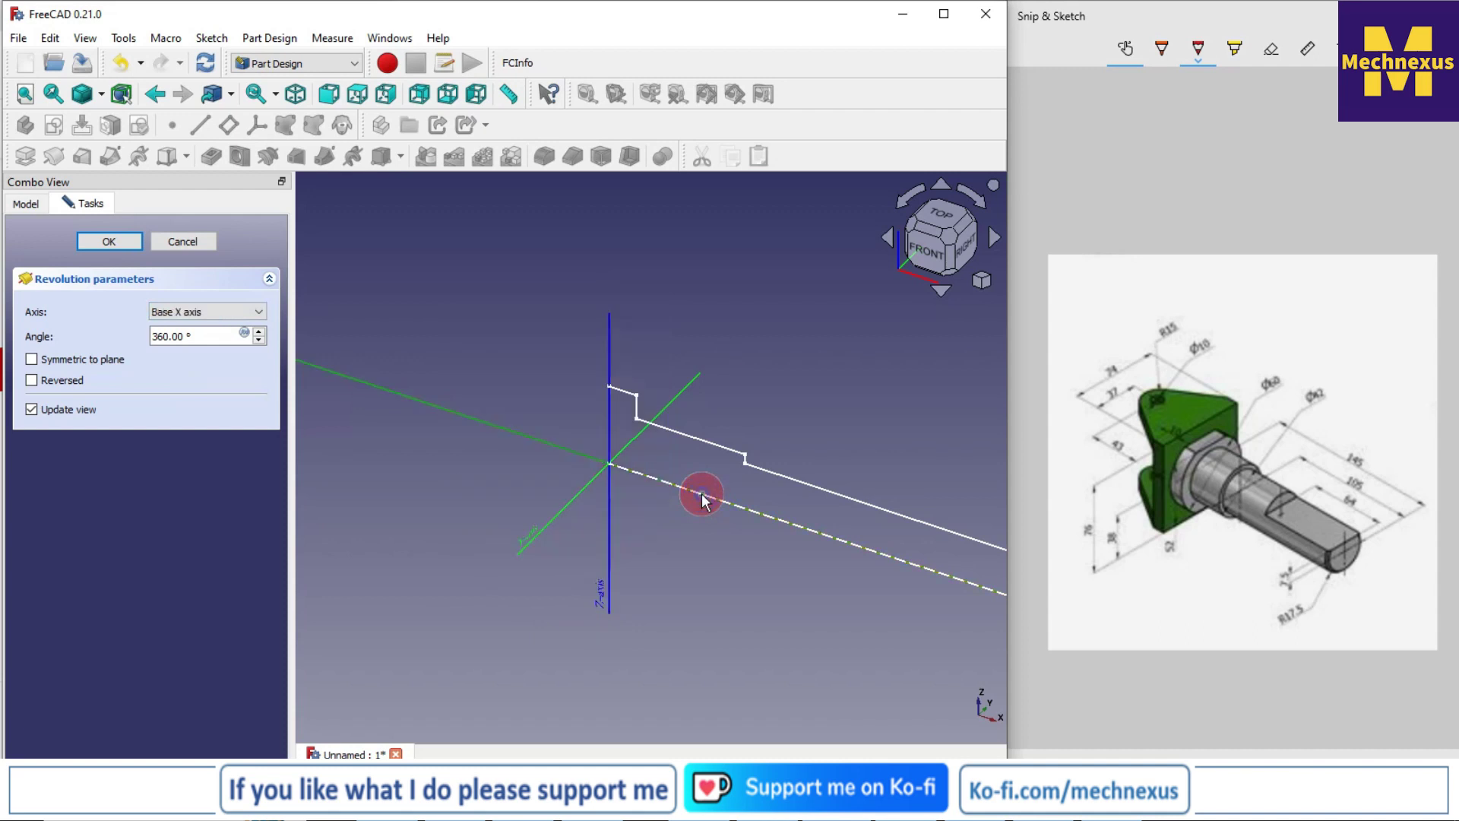
scroll(496, 439, "up", 3)
scroll(530, 413, "down", 3)
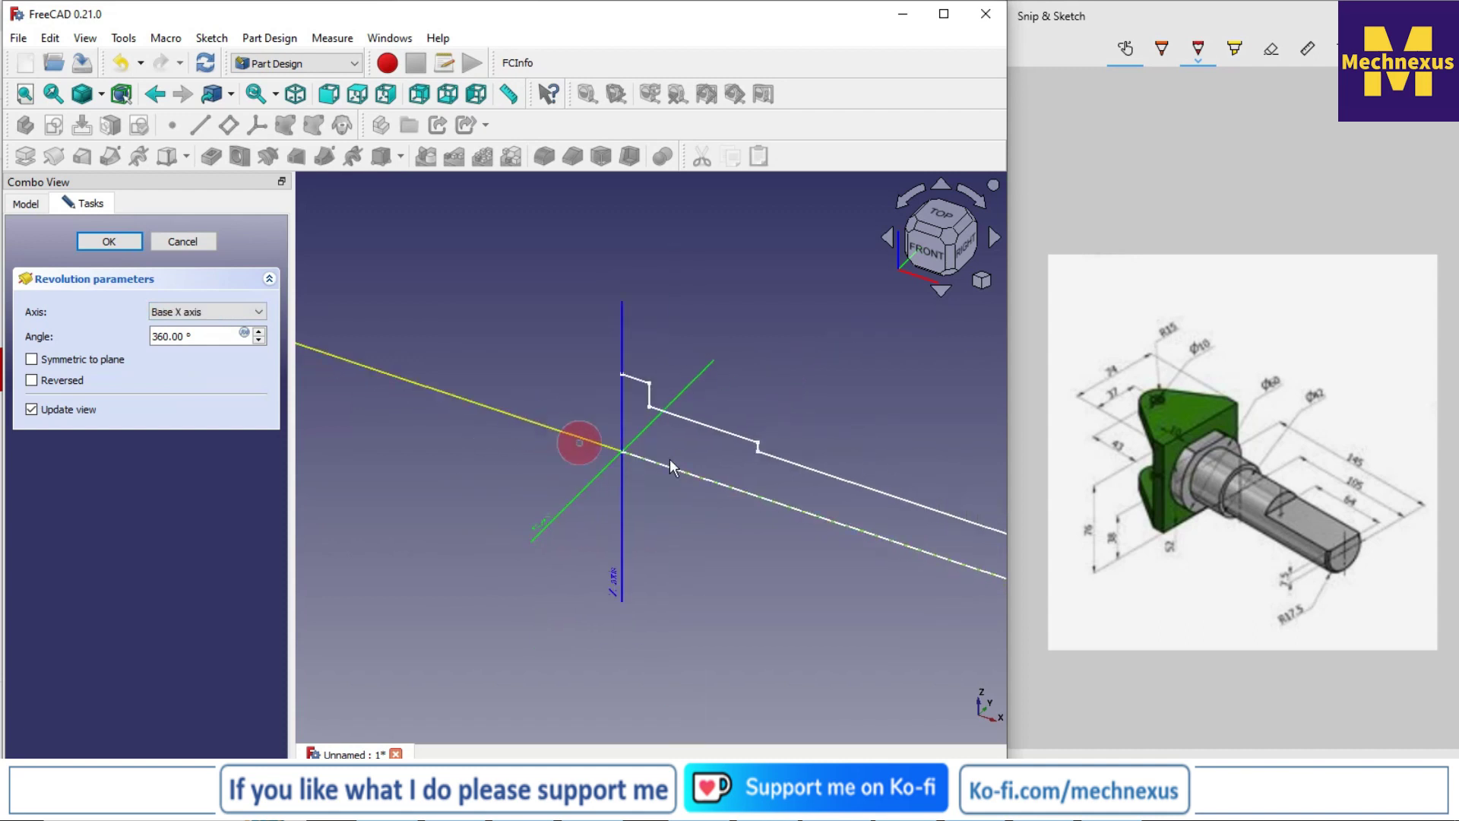
Step: Try to choose the origin's X-axis from the model tree as the revolution's reference axis
left_click(190, 313)
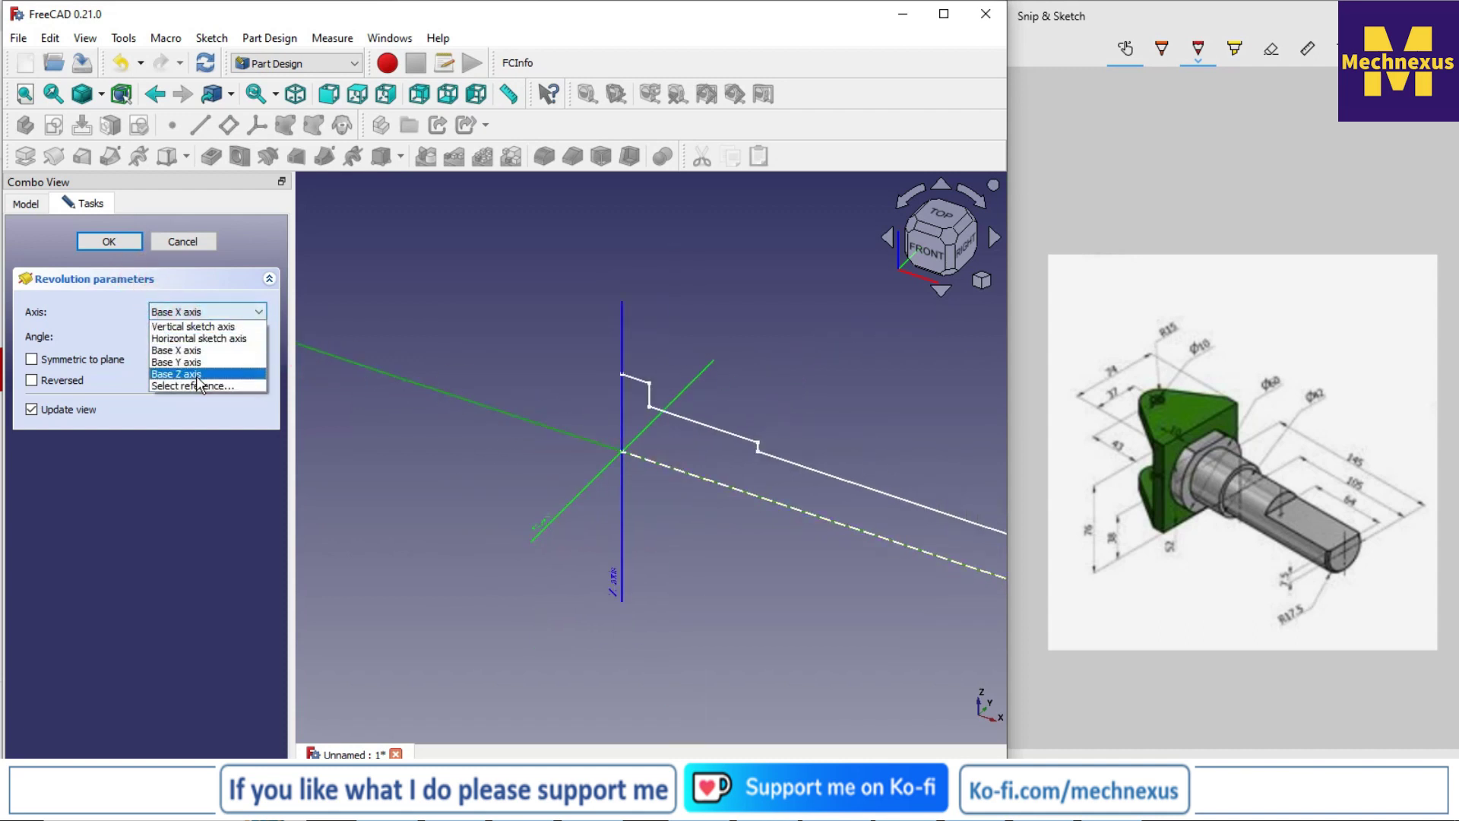
left_click(196, 383)
scroll(492, 424, "down", 2)
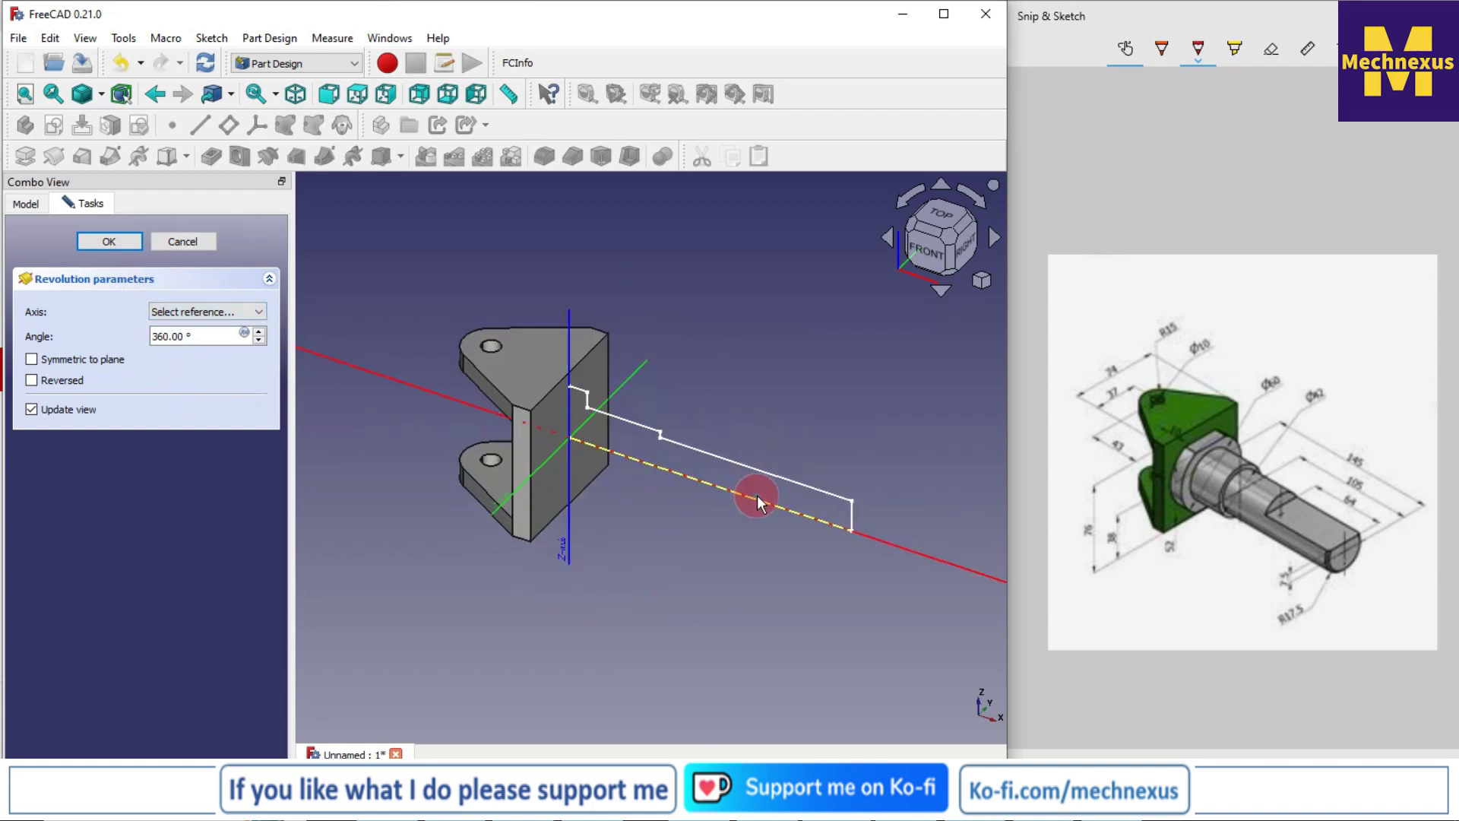
left_click(26, 203)
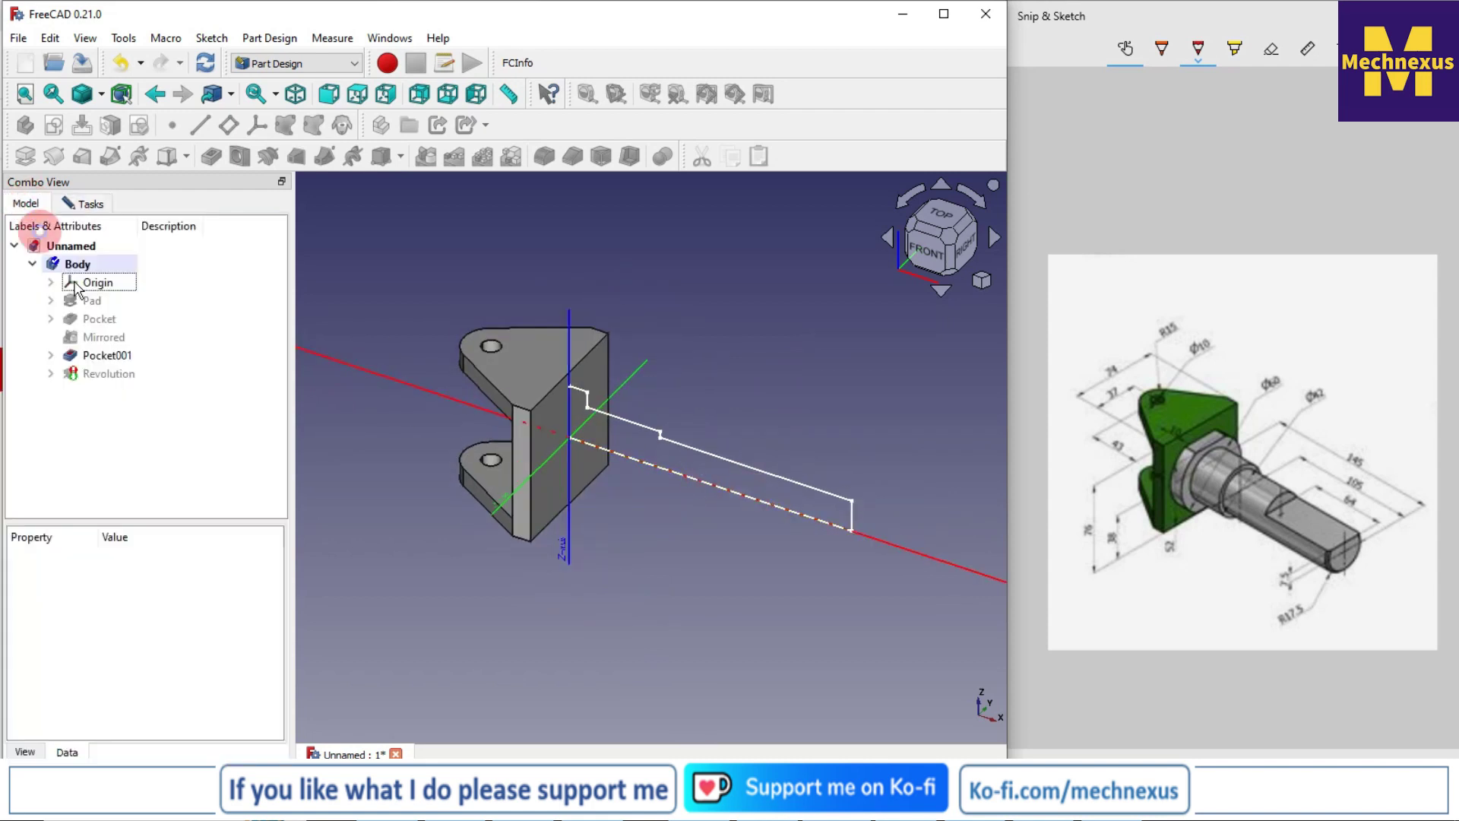
left_click(52, 282)
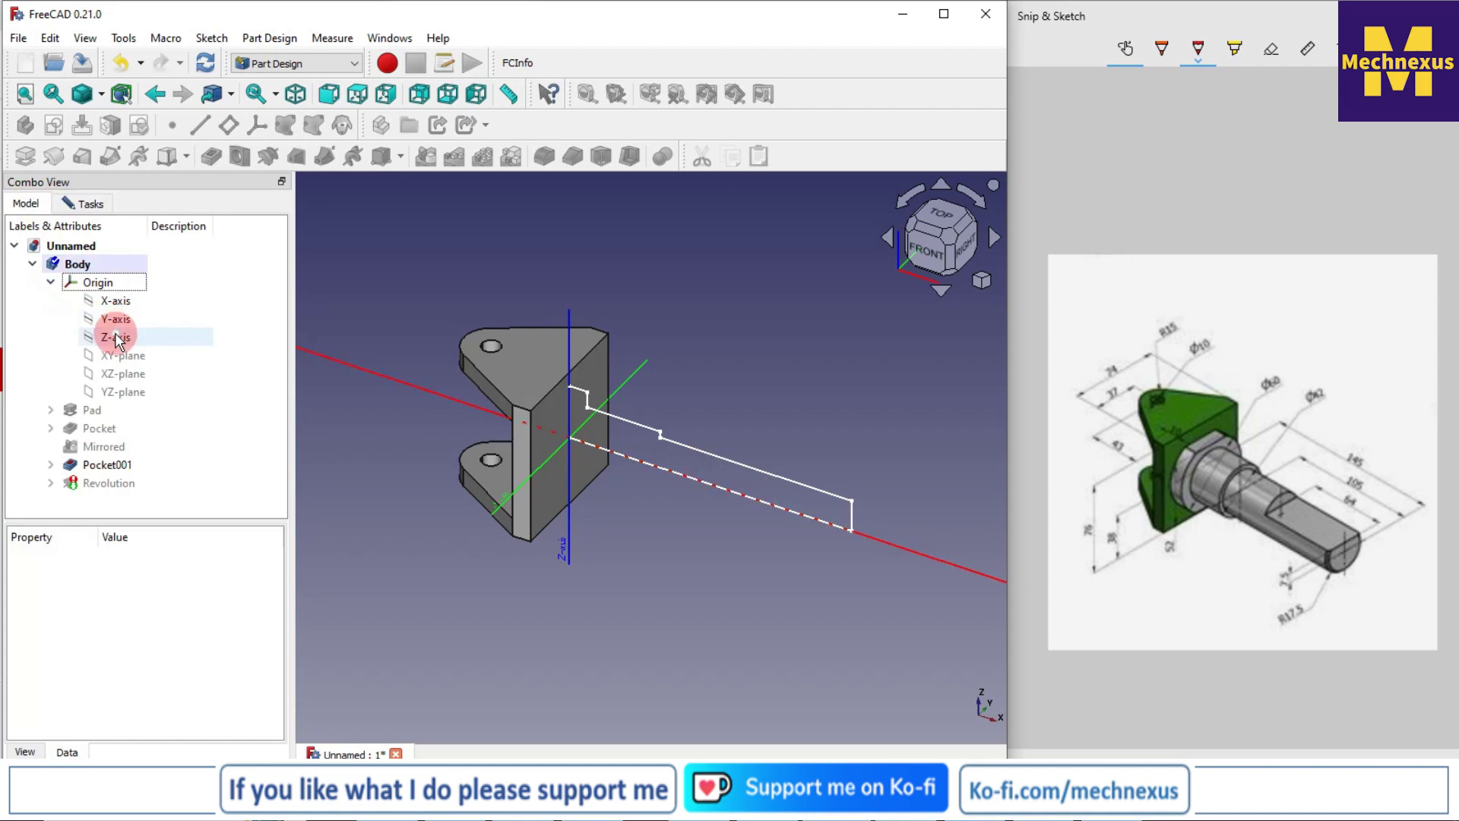
left_click(114, 335)
left_click(115, 321)
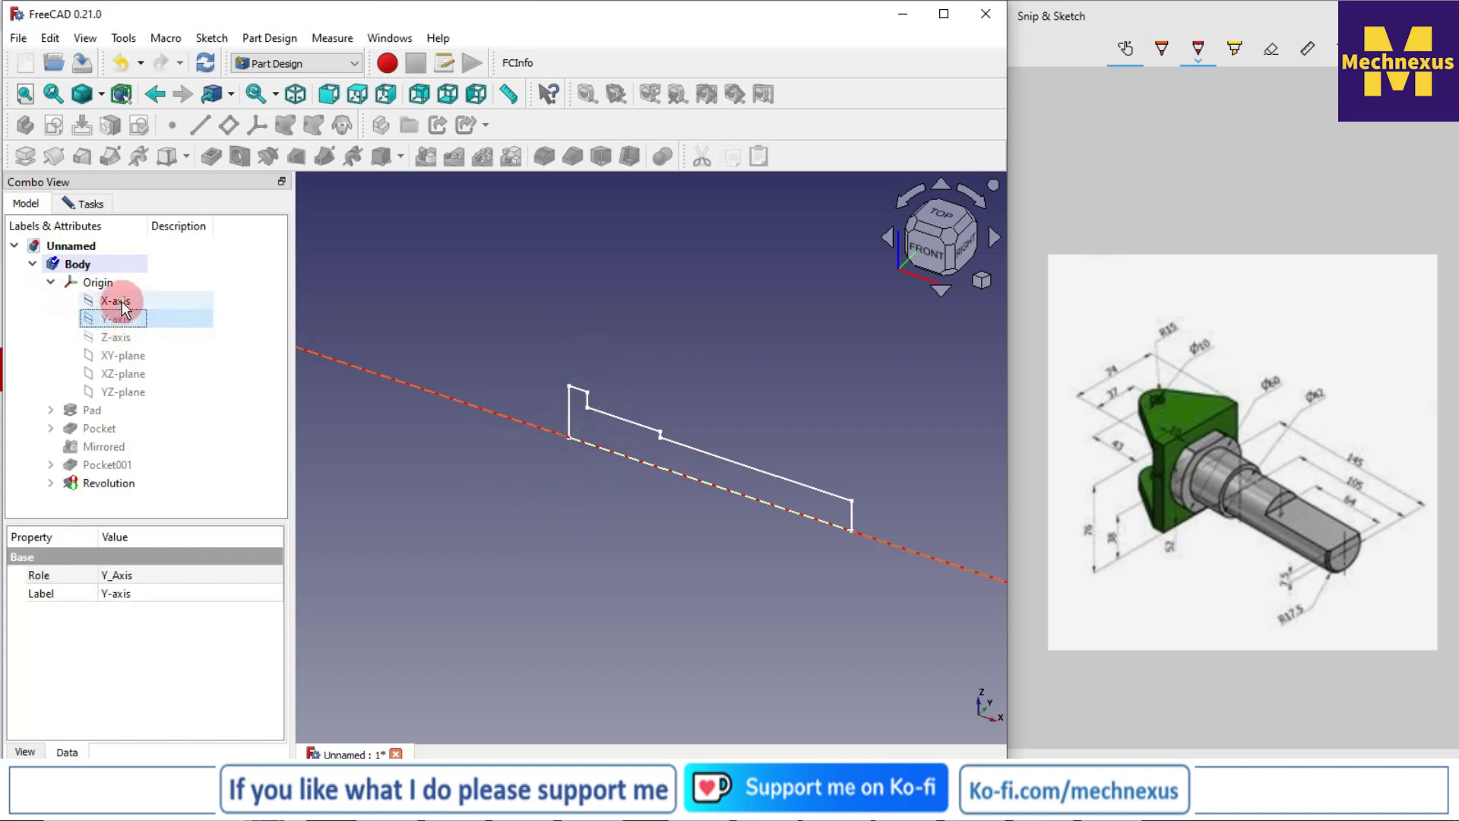
left_click(122, 301)
left_click(602, 447)
left_click(97, 283)
left_click(84, 203)
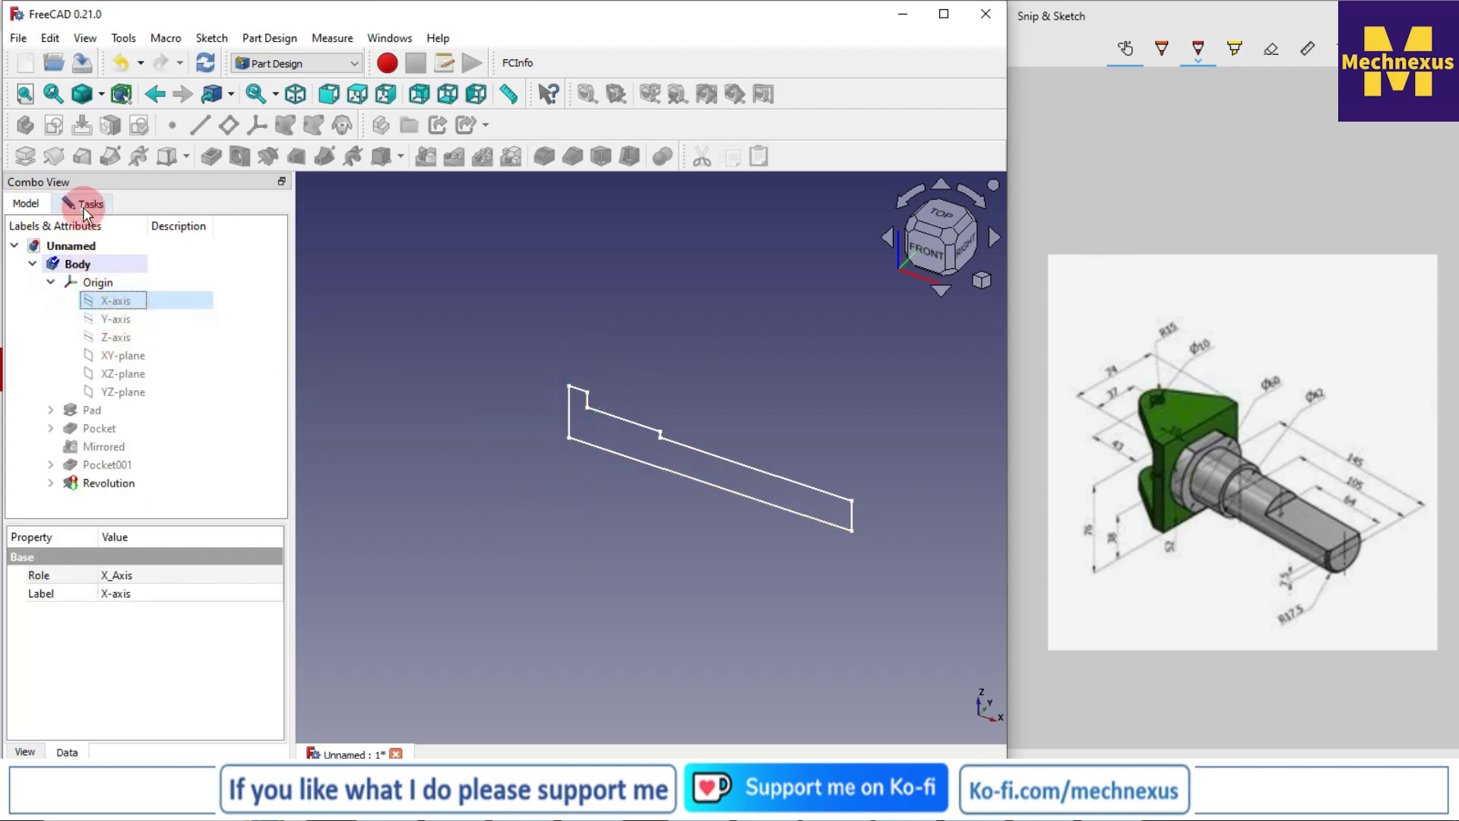
Step: Try to revolve the shaft profile 360° about its long lower edge, then cancel the revolution
left_click(201, 323)
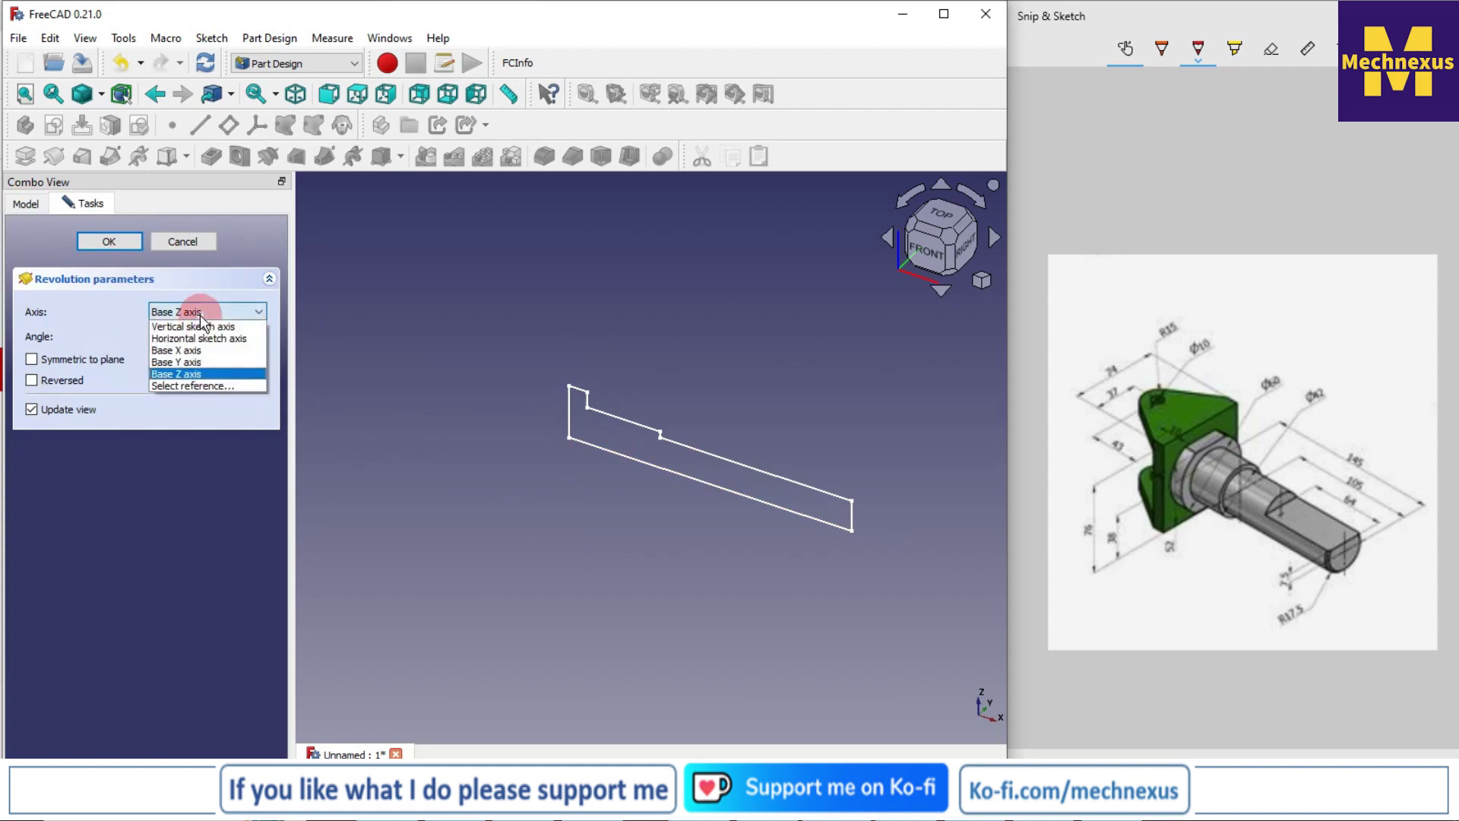
left_click(199, 387)
left_click(642, 469)
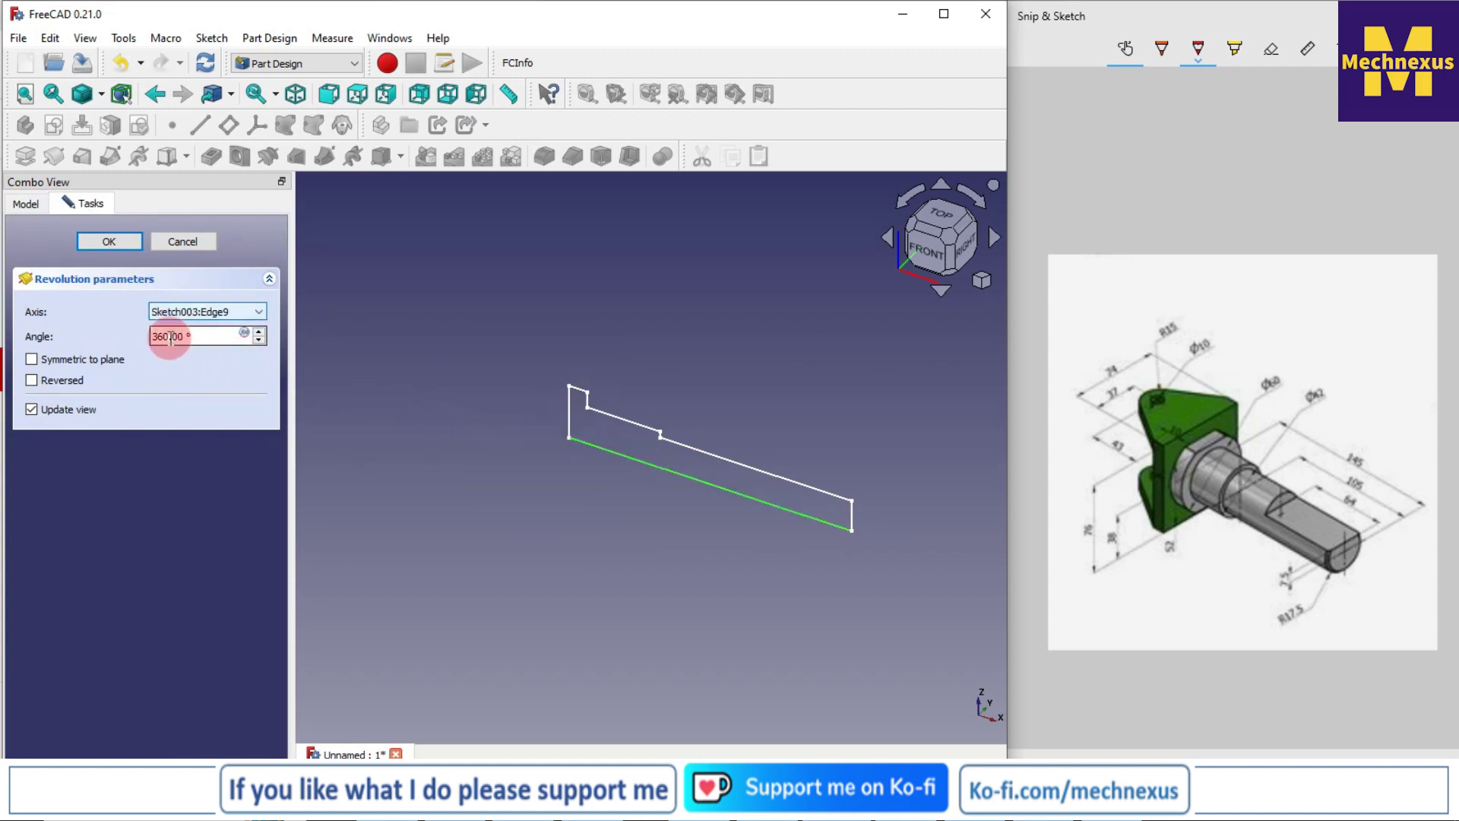
left_click(109, 241)
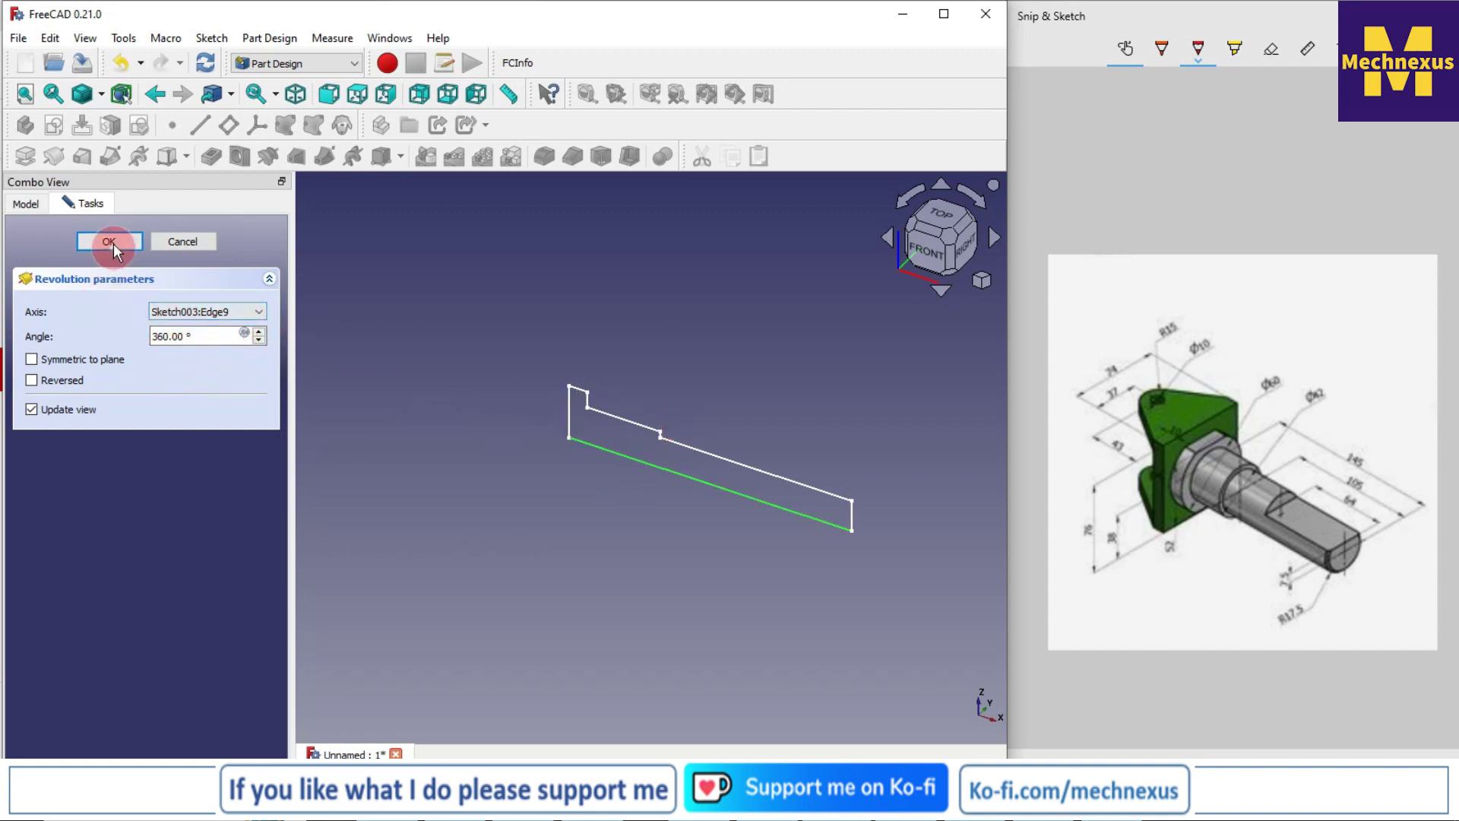
left_click(538, 431)
scroll(582, 434, "up", 5)
left_click(194, 249)
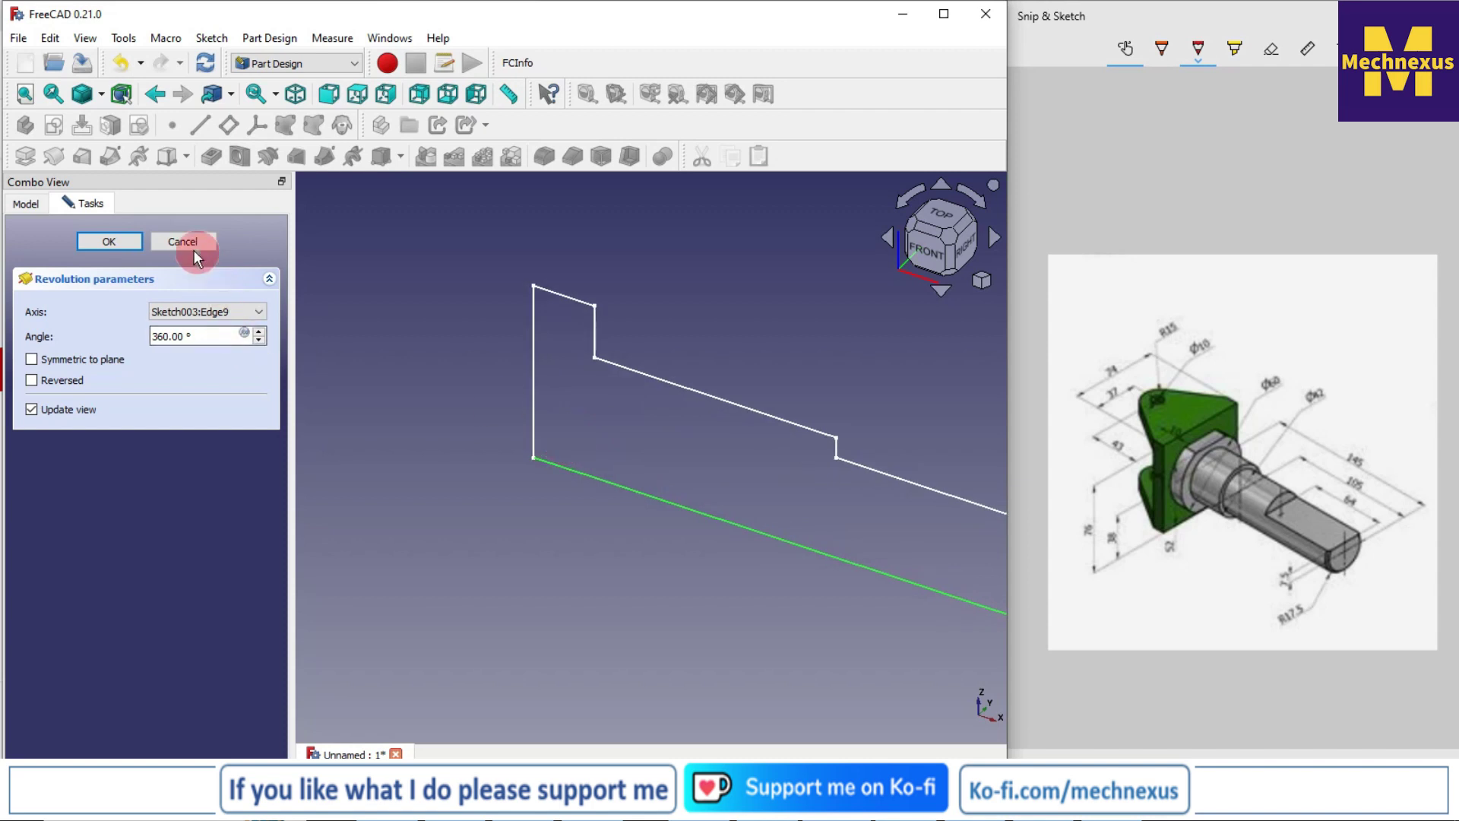
left_click(182, 242)
Step: Open the shaft profile sketch, examine its corners and lower line for gaps, and close it again
left_click(111, 480)
double_click(111, 481)
left_click(482, 469)
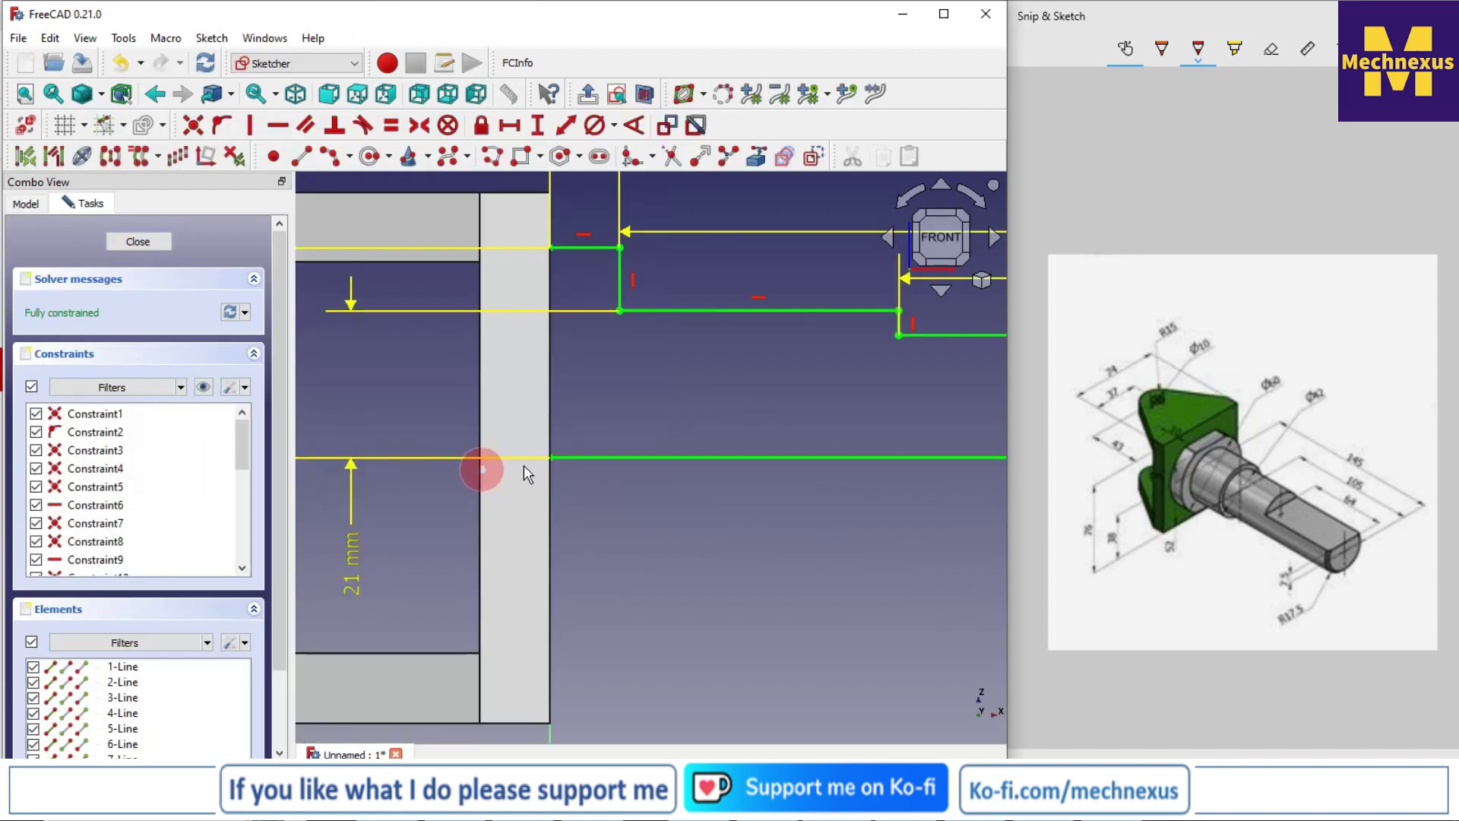
scroll(587, 454, "down", 2)
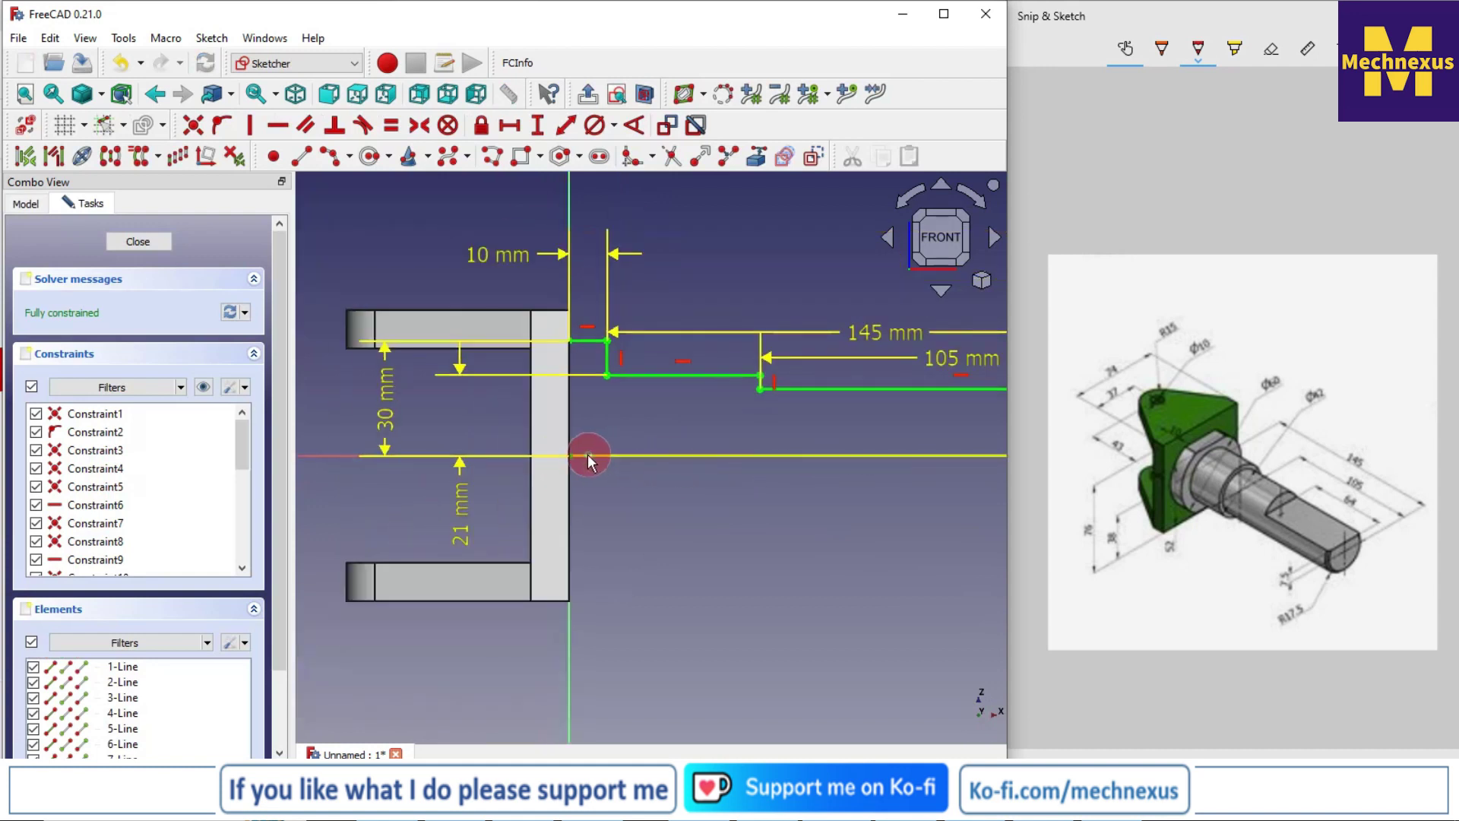
scroll(579, 440, "down", 2)
scroll(950, 445, "up", 3)
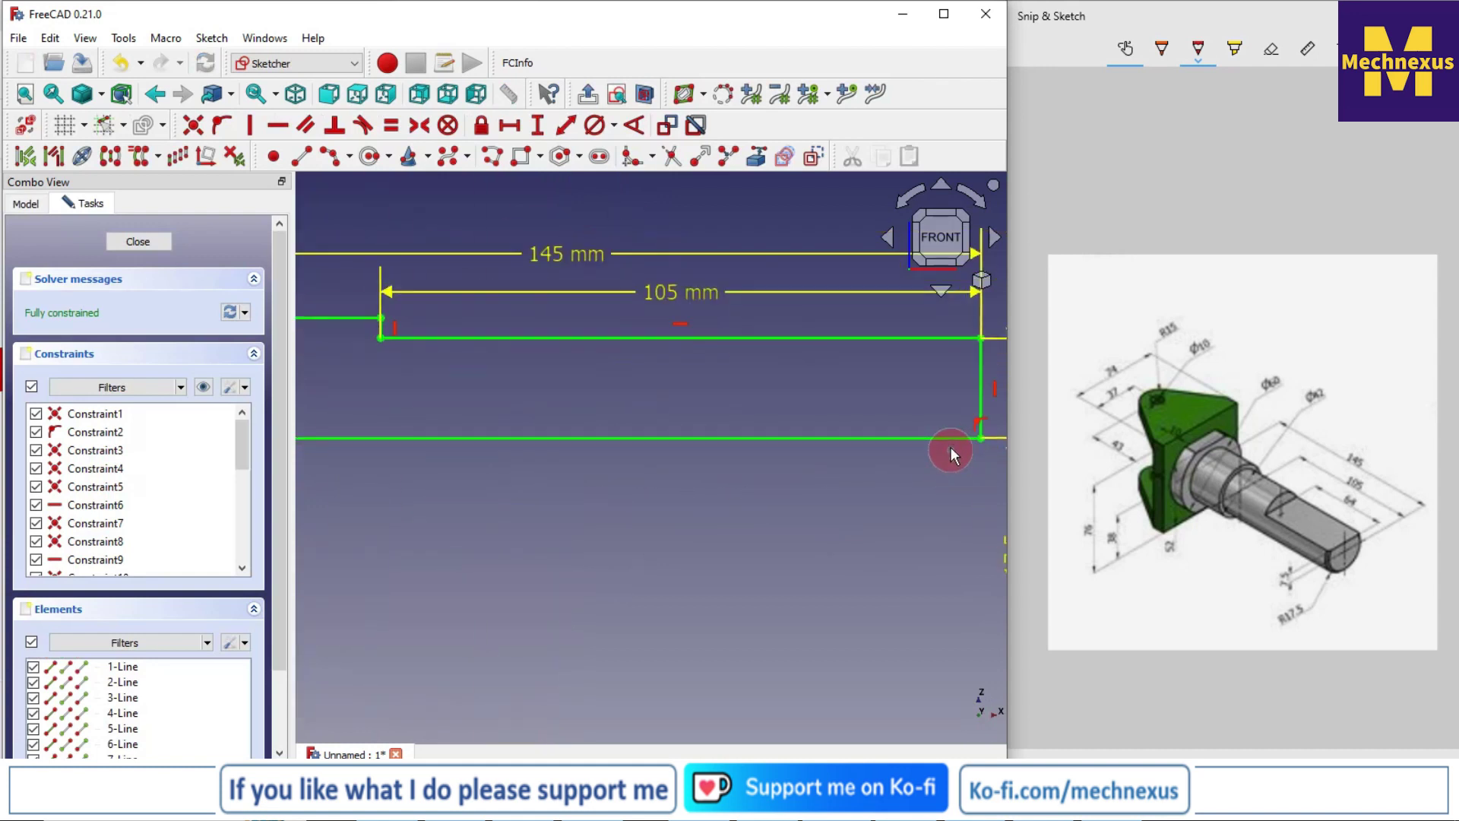
mouse_move(917, 441)
left_mouse_down()
mouse_move(745, 488)
mouse_move(806, 524)
left_mouse_up()
scroll(805, 525, "down", 3)
scroll(760, 414, "up", 5)
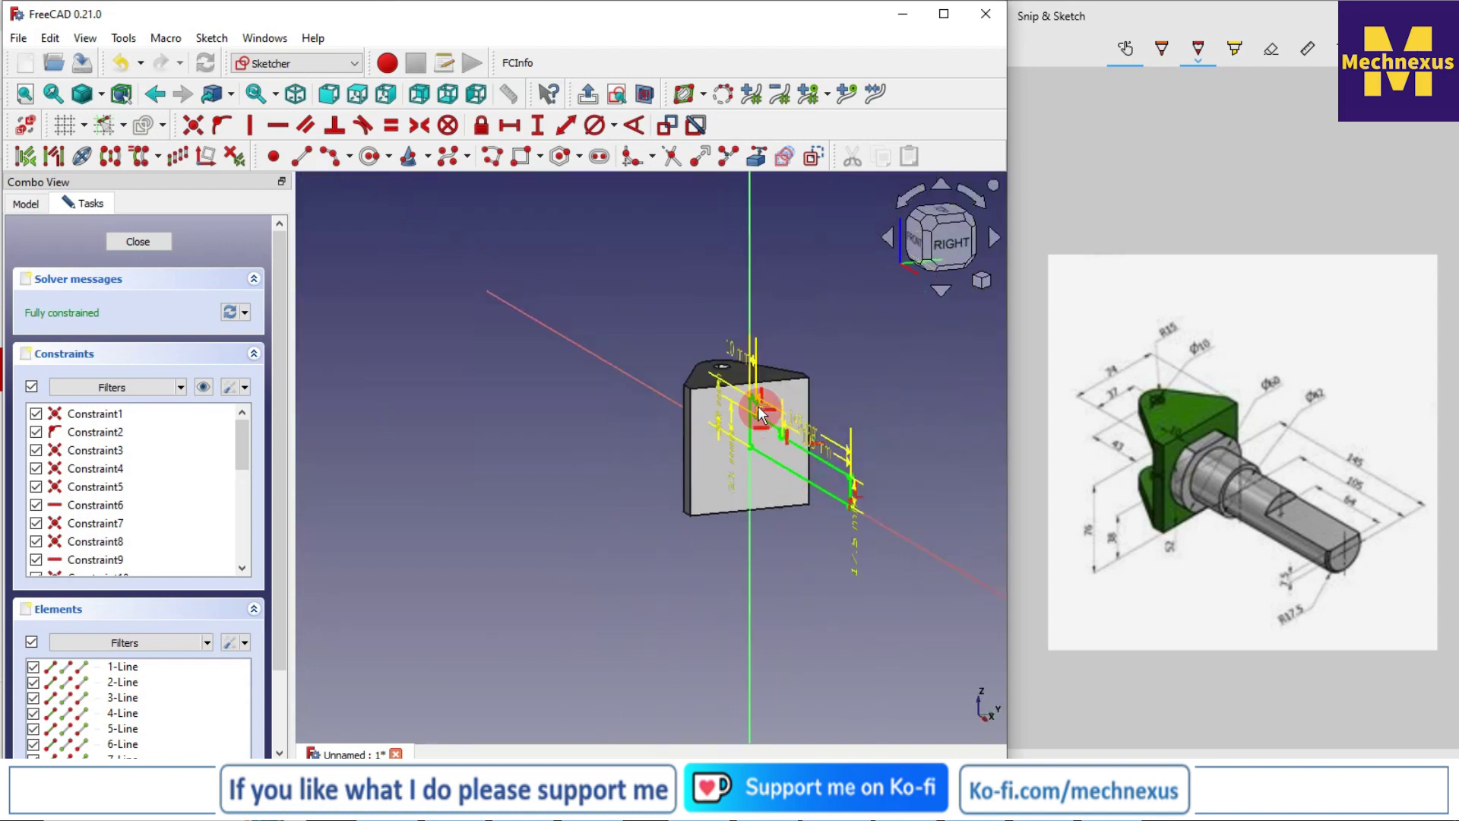
mouse_move(759, 421)
left_mouse_down()
mouse_move(870, 381)
mouse_move(894, 411)
left_mouse_up()
scroll(894, 410, "up", 1)
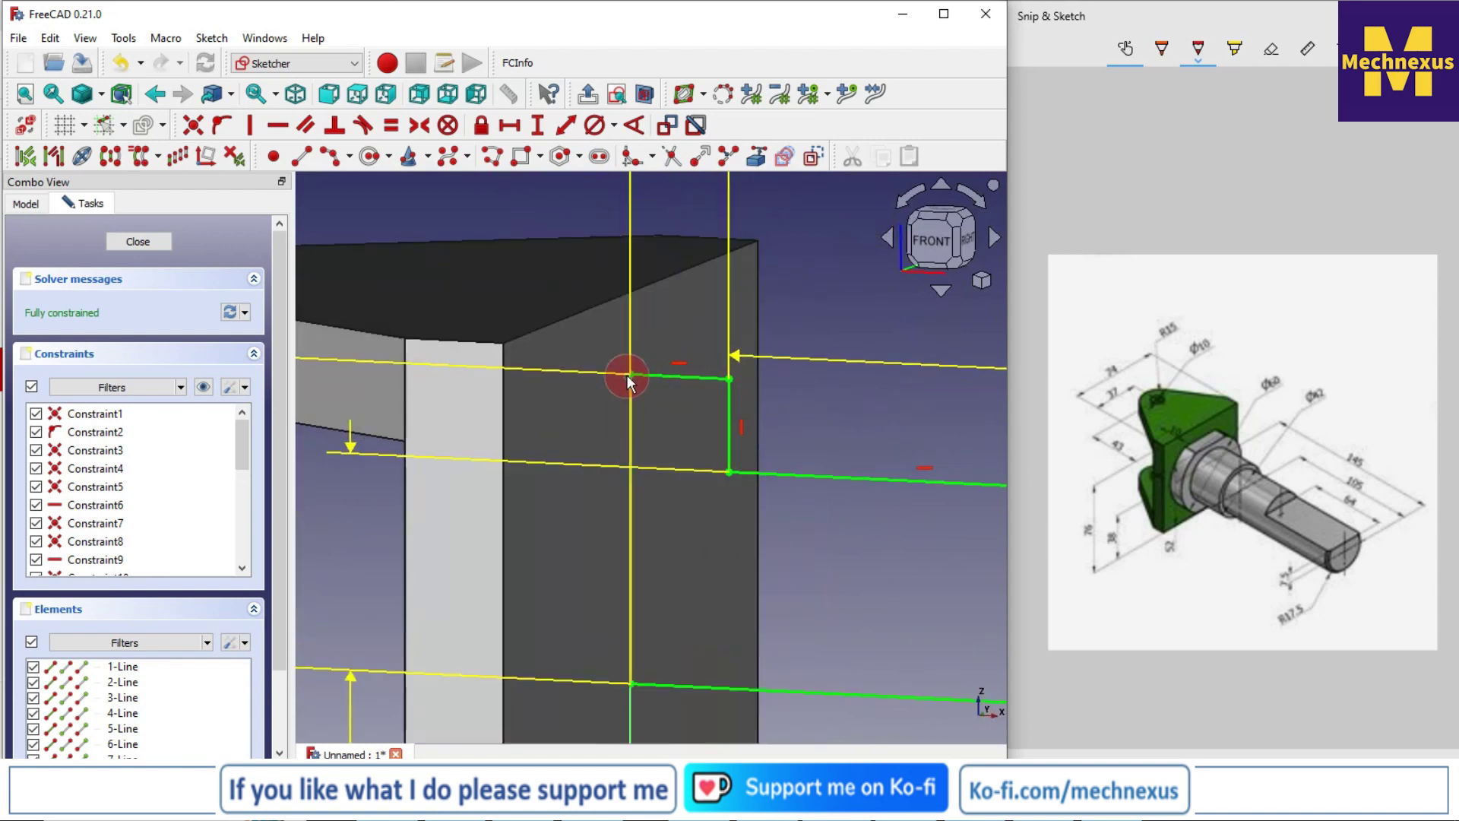
left_click(138, 243)
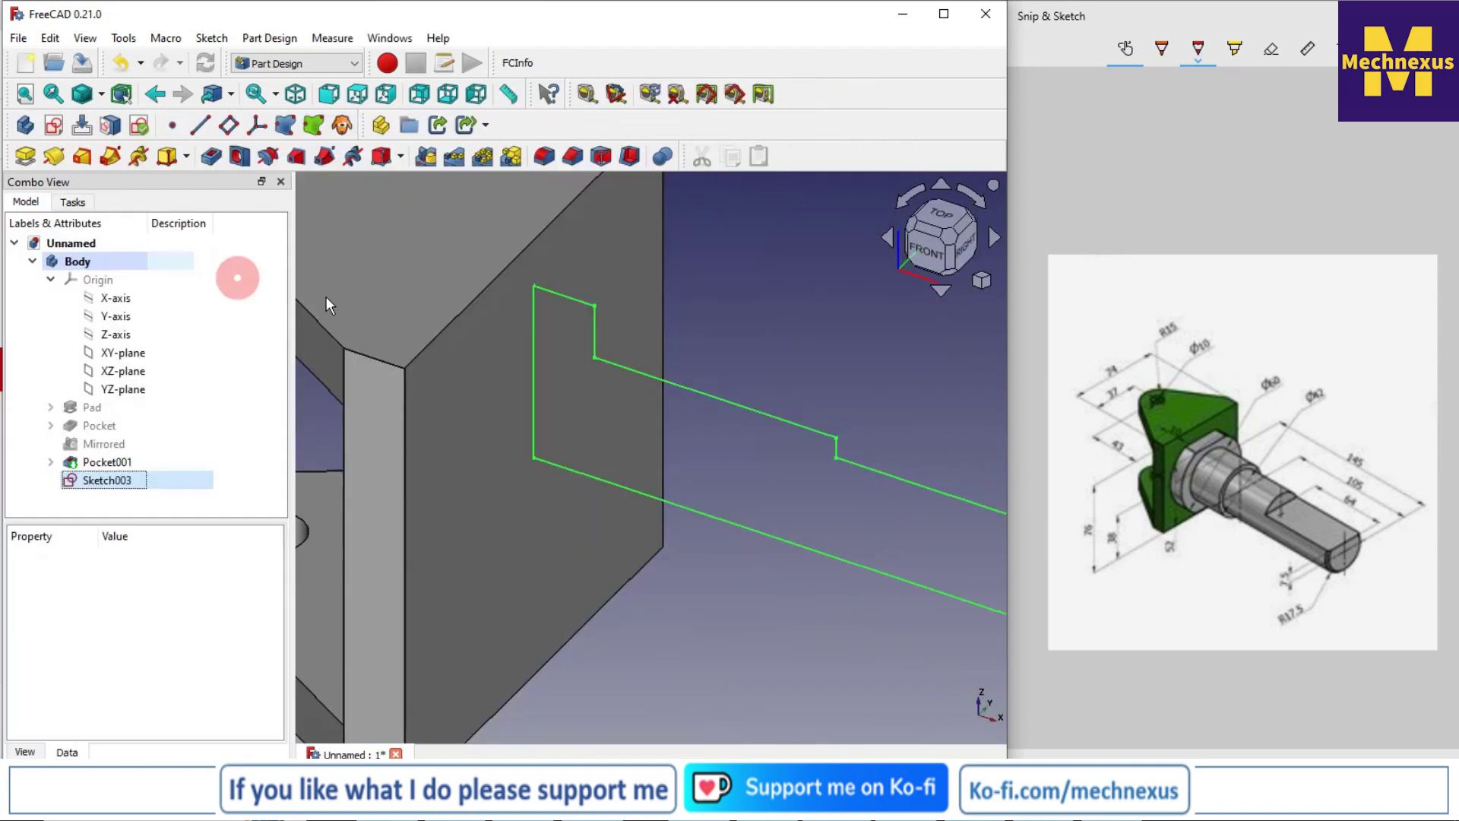
Step: Show the body's origin axes and planes around the bracket and shaft profile
left_click(114, 299)
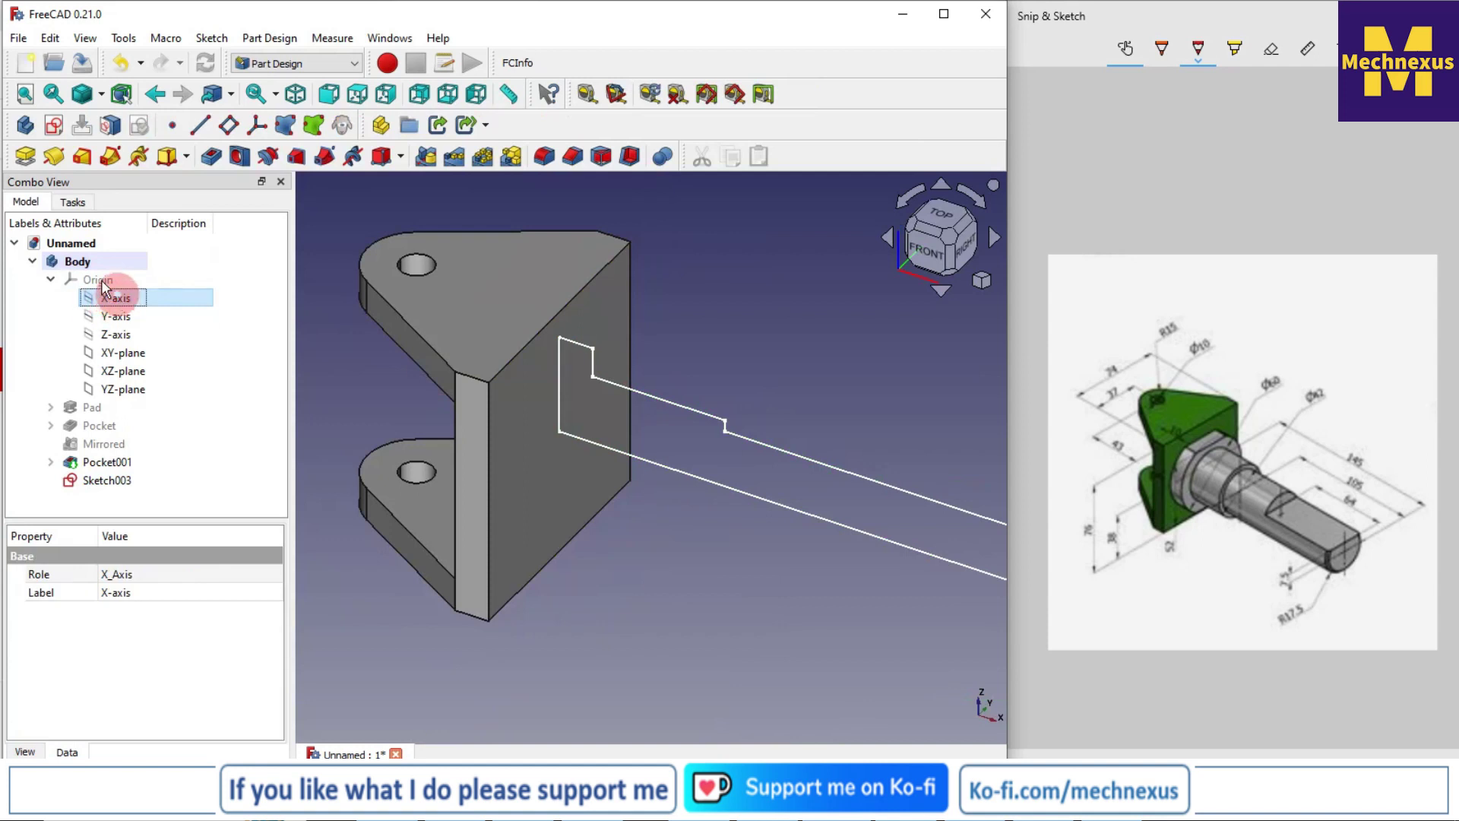
left_click(97, 280)
key("space")
scroll(505, 371, "down", 5)
left_click(759, 531)
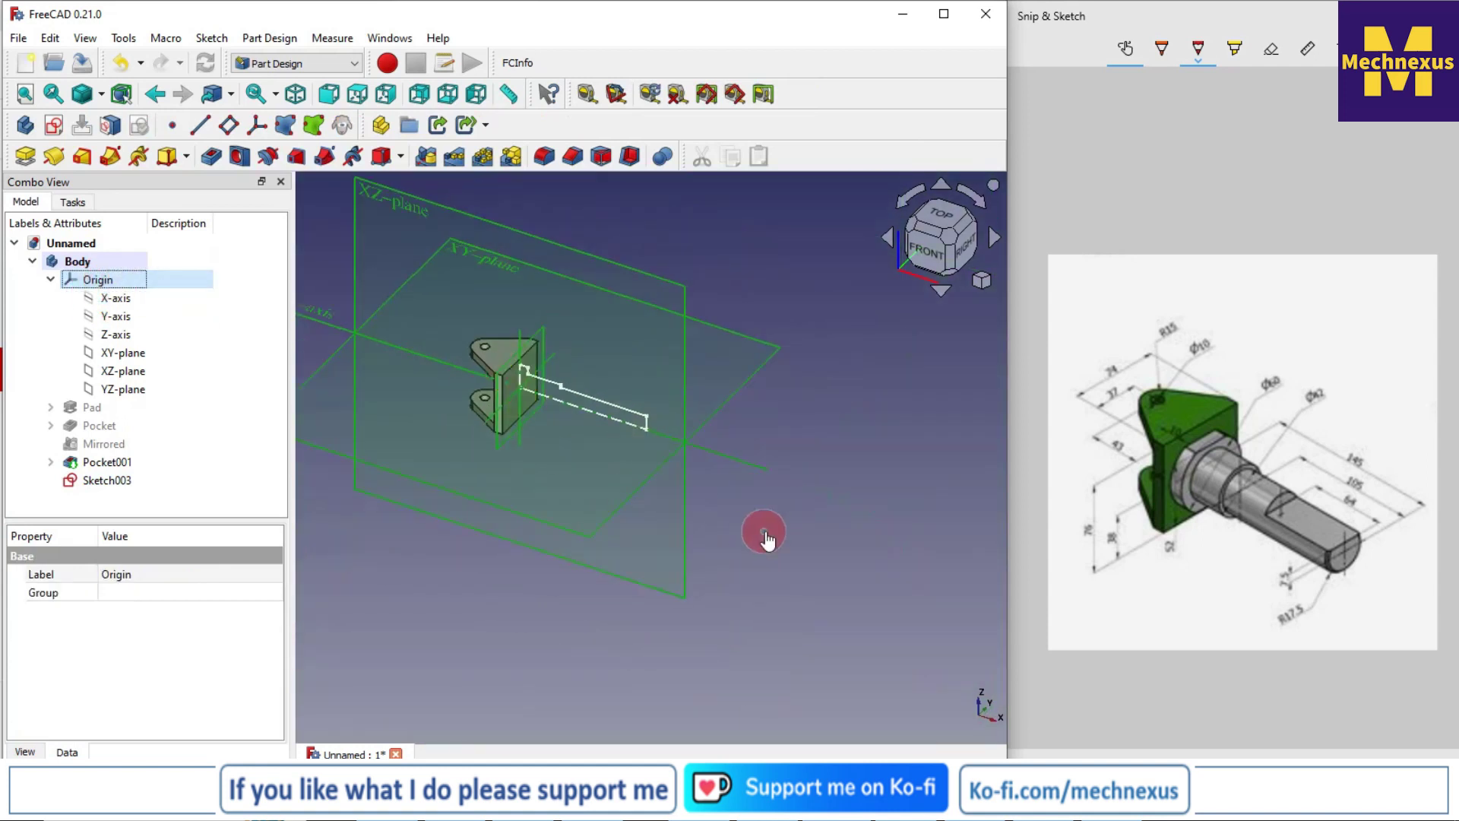
Step: Try to revolve the shaft profile 360° about the base X axis, then cancel the revolution
left_click(55, 157)
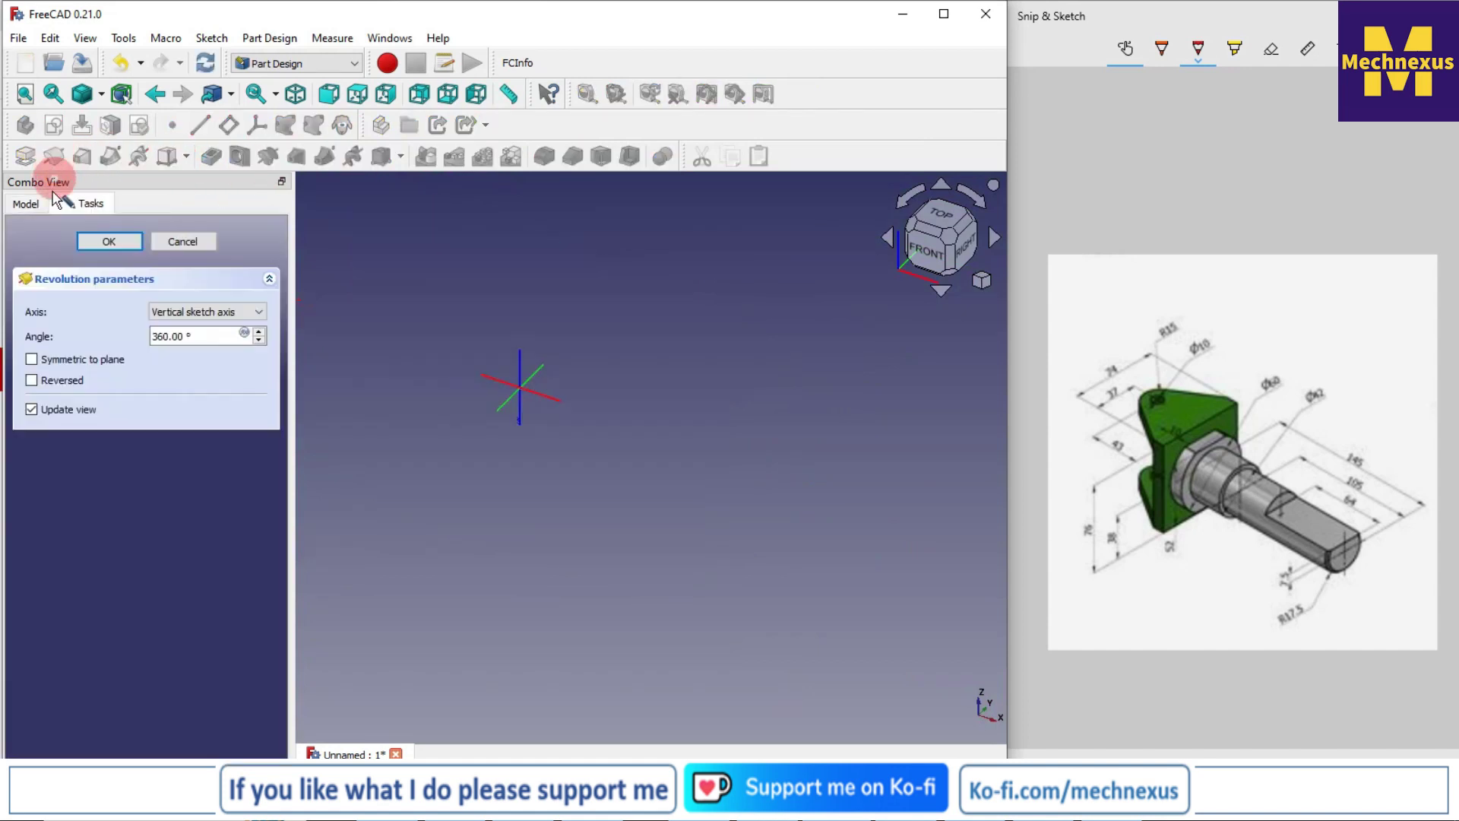
left_click(217, 312)
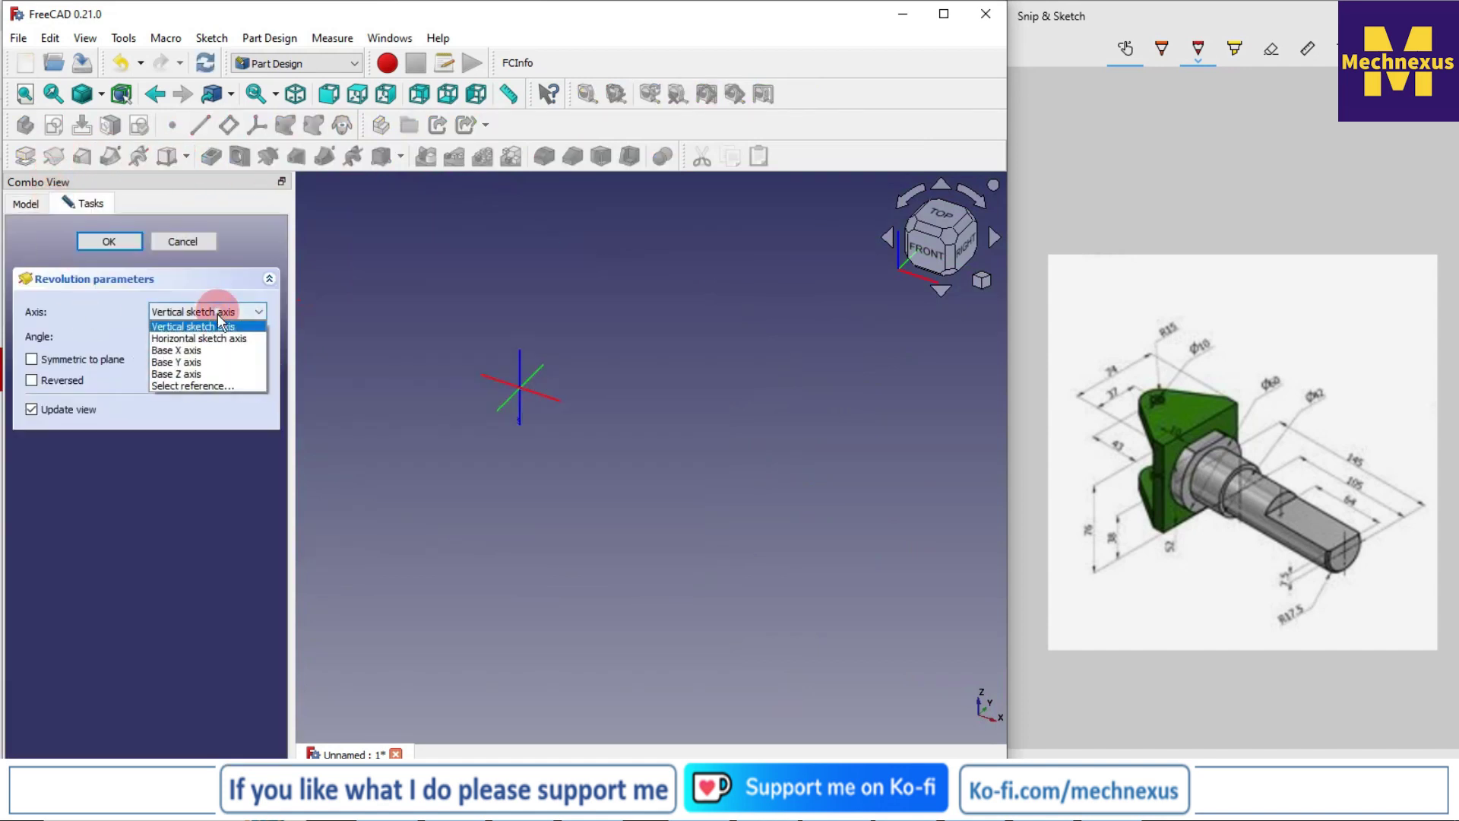
left_click(197, 386)
left_click(684, 443)
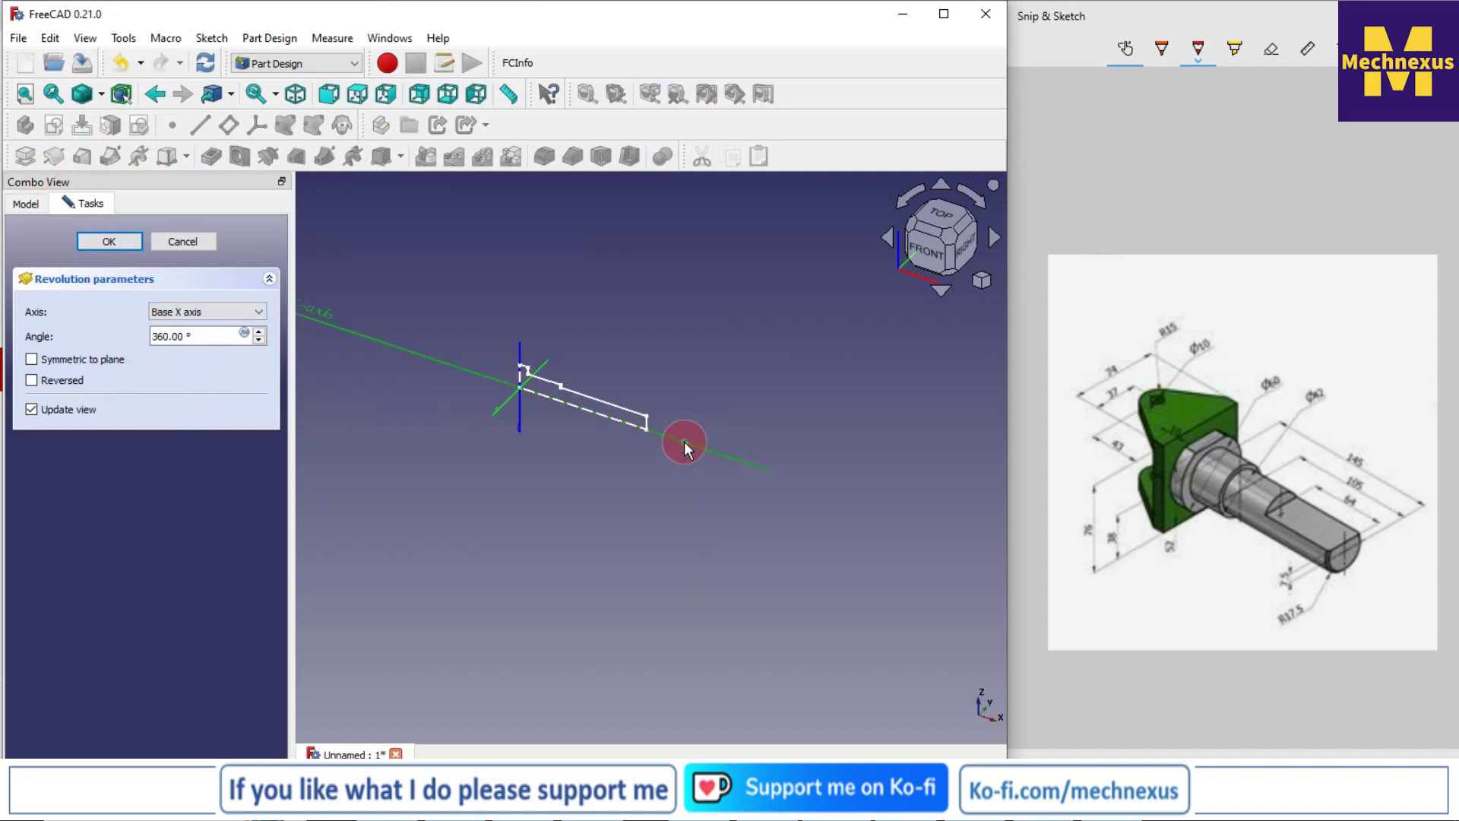
left_click(145, 350)
left_click(109, 242)
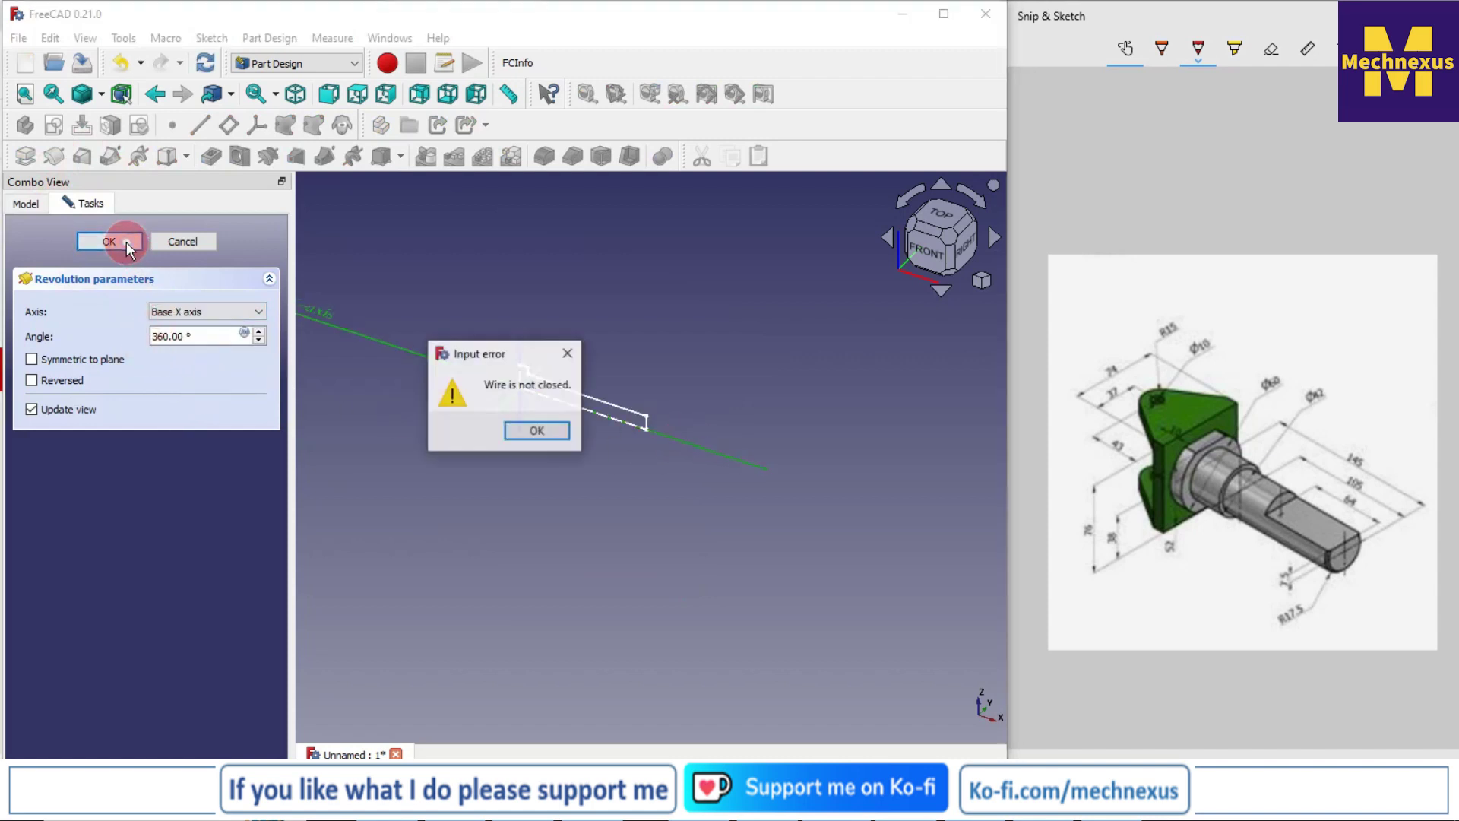
left_click(541, 430)
scroll(526, 377, "up", 5)
left_click(198, 243)
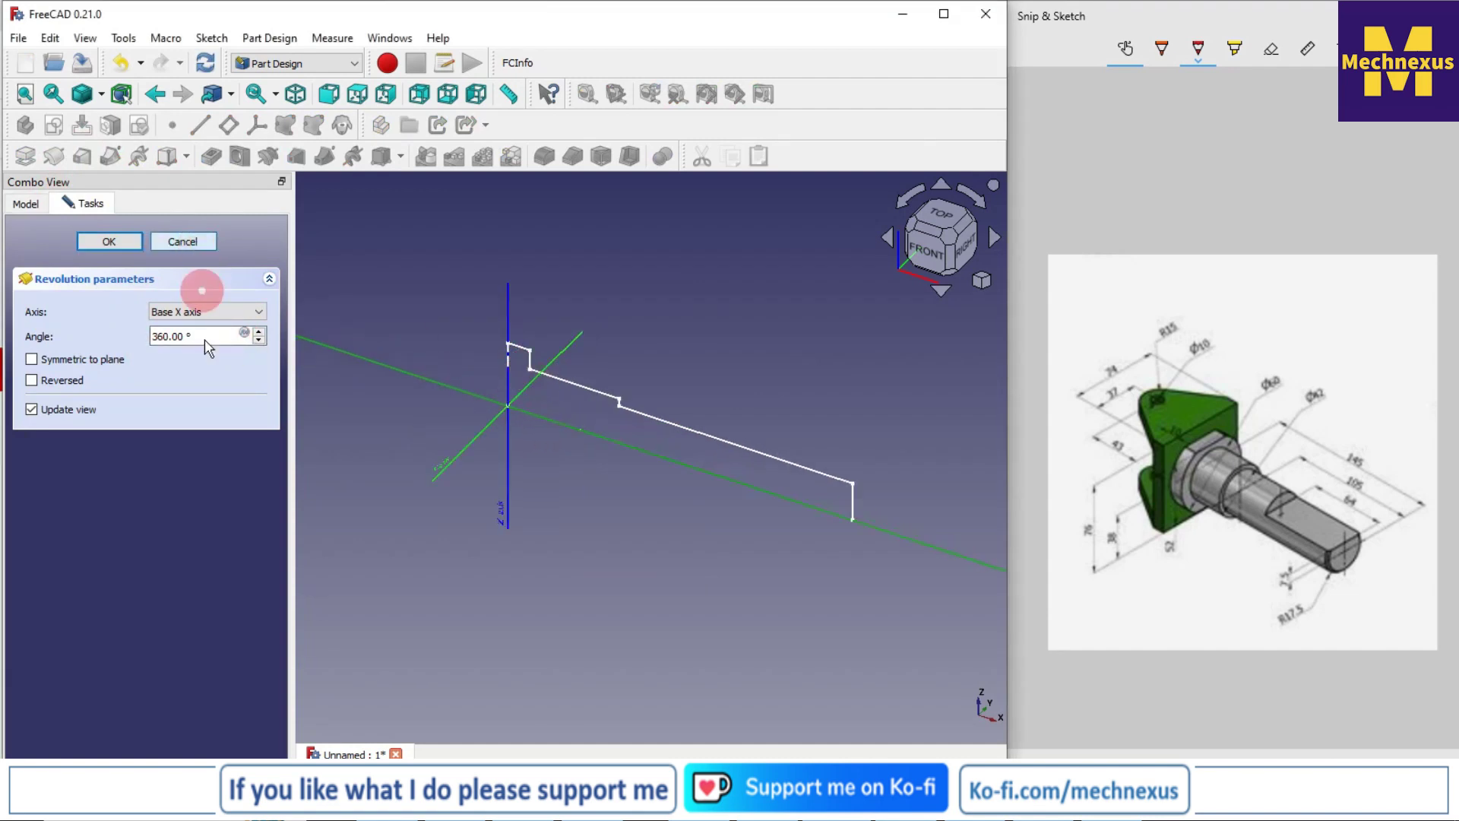
Step: Reopen the shaft profile sketch, hide the origin to inspect the outline, and leave the sketch
left_click(109, 485)
double_click(110, 485)
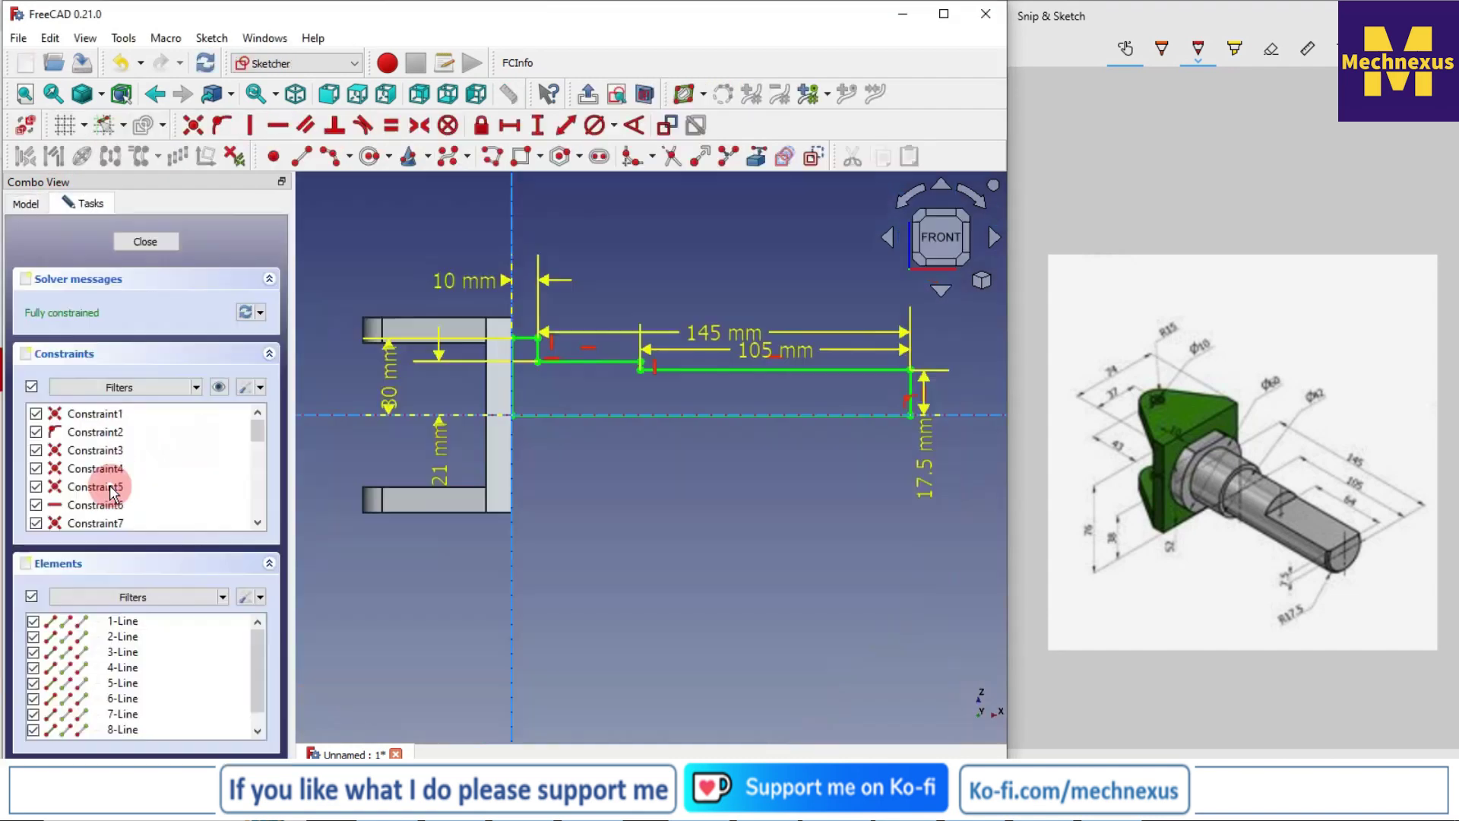
scroll(536, 312, "up", 3)
scroll(449, 380, "down", 3)
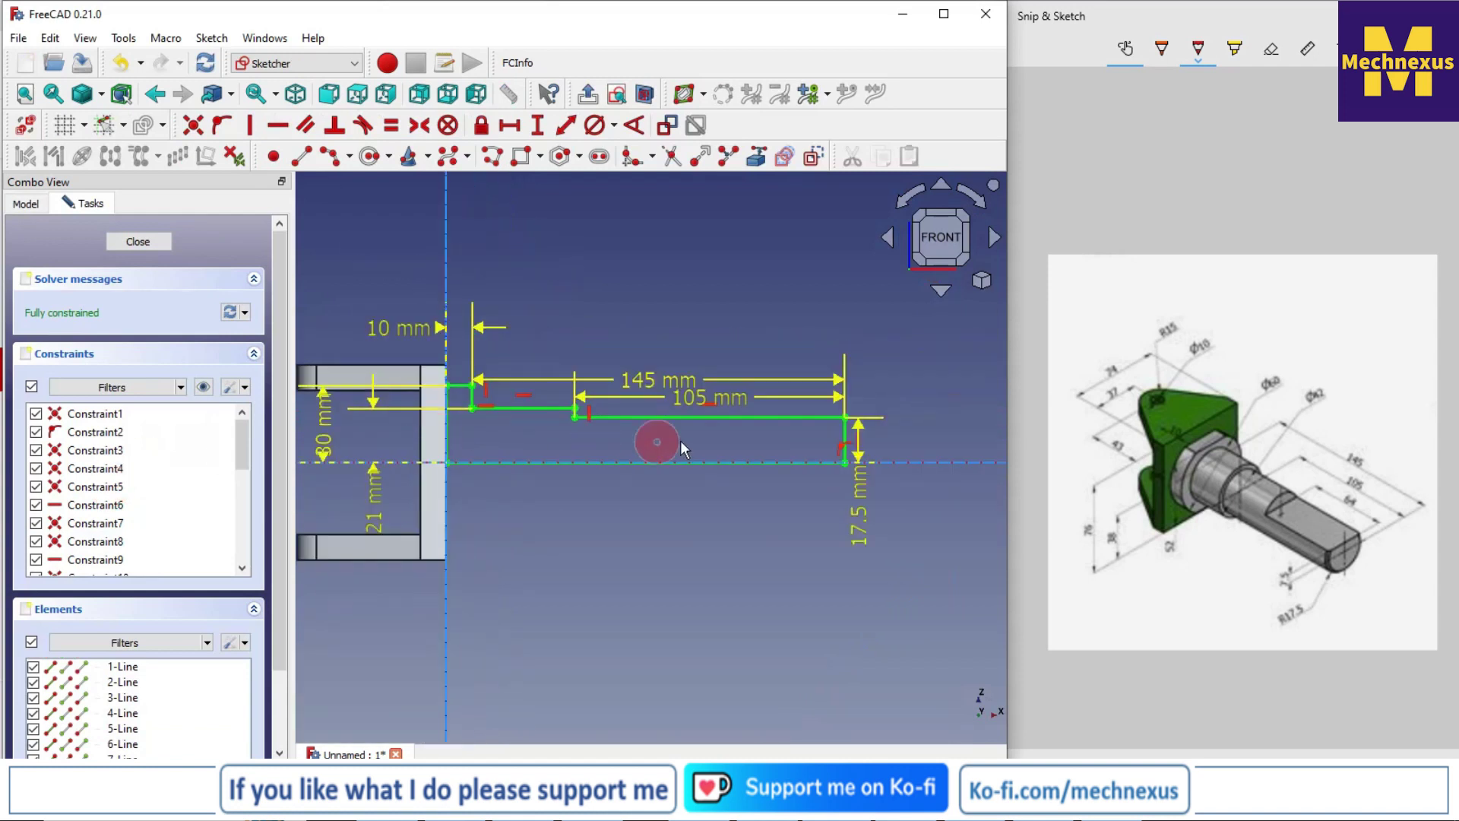
left_click(30, 203)
left_click(97, 282)
scroll(508, 392, "up", 4)
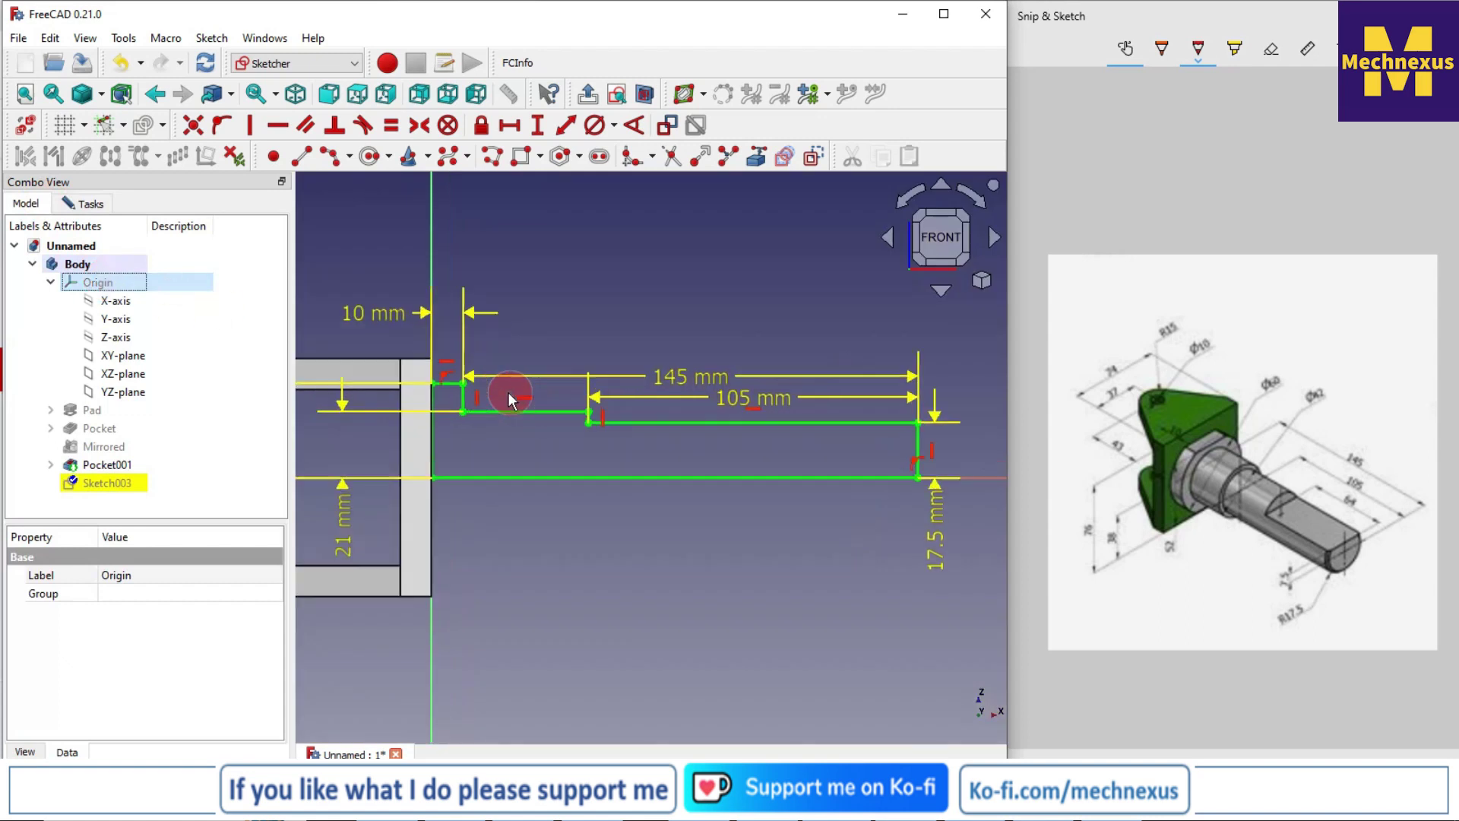
scroll(536, 413, "down", 1)
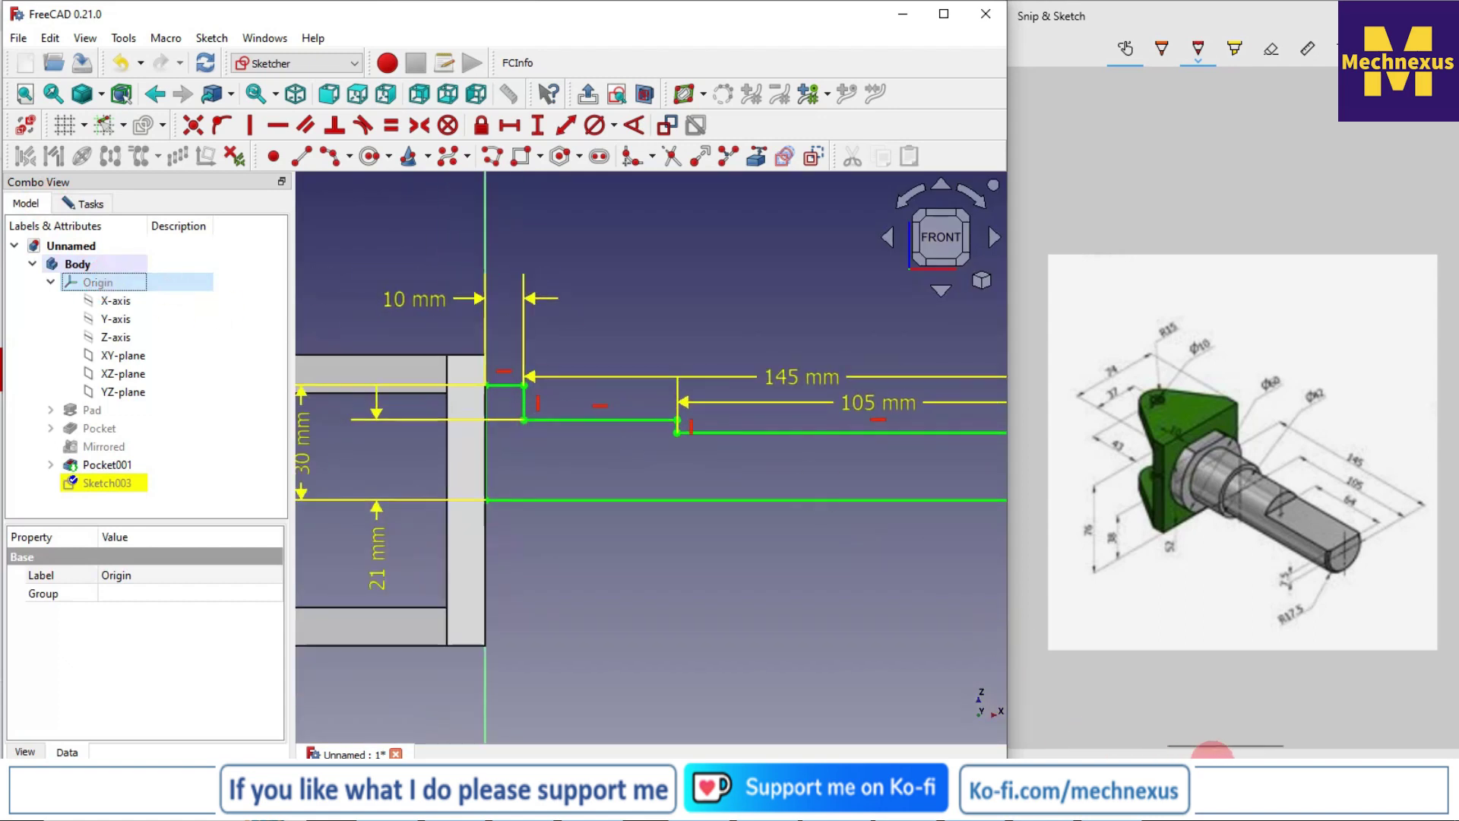
key("Escape")
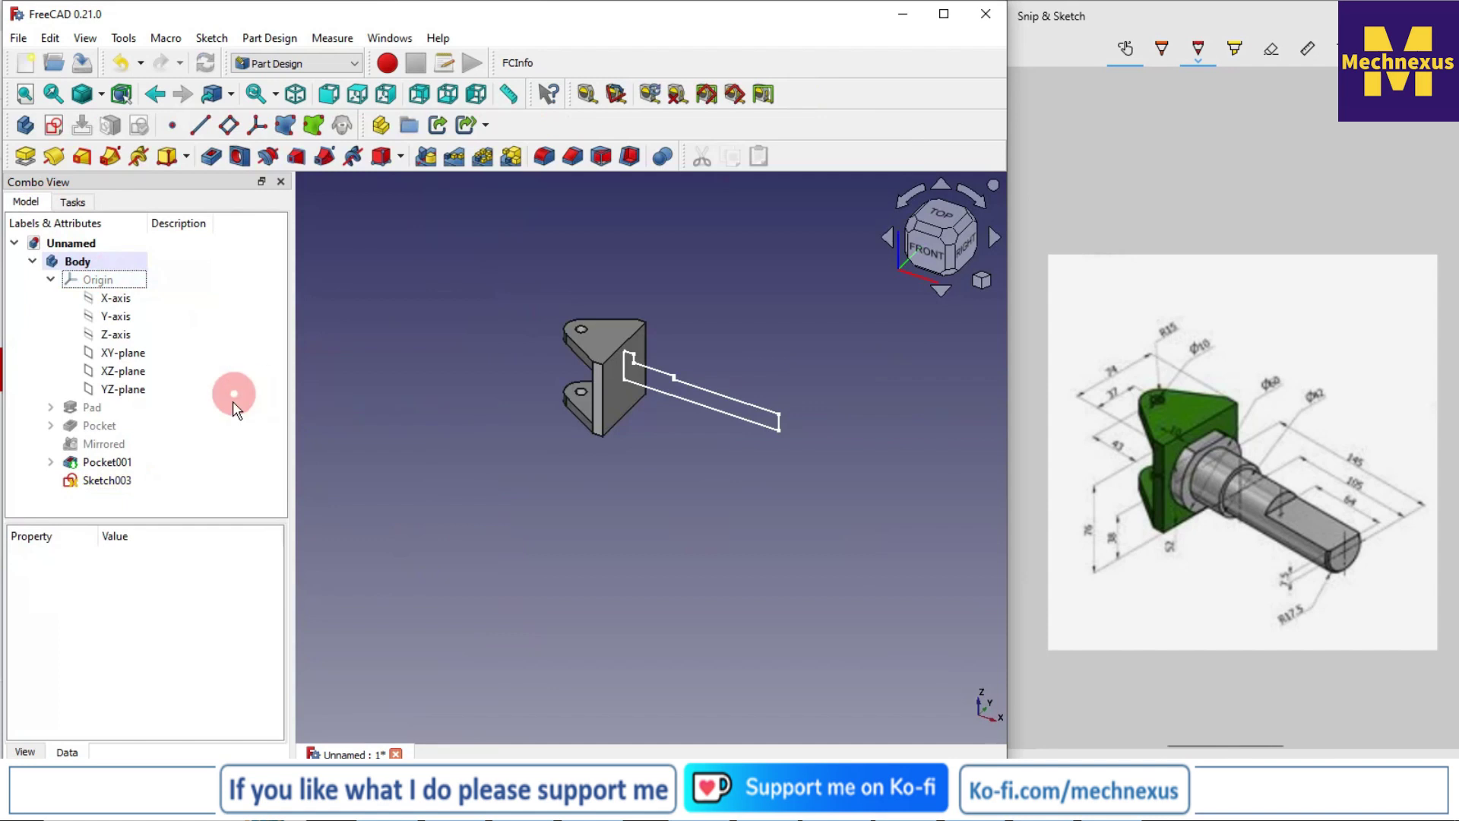
Step: Open the shaft profile sketch for editing and view it isometrically against the bracket face
double_click(117, 484)
scroll(651, 348, "up", 2)
left_click(984, 283)
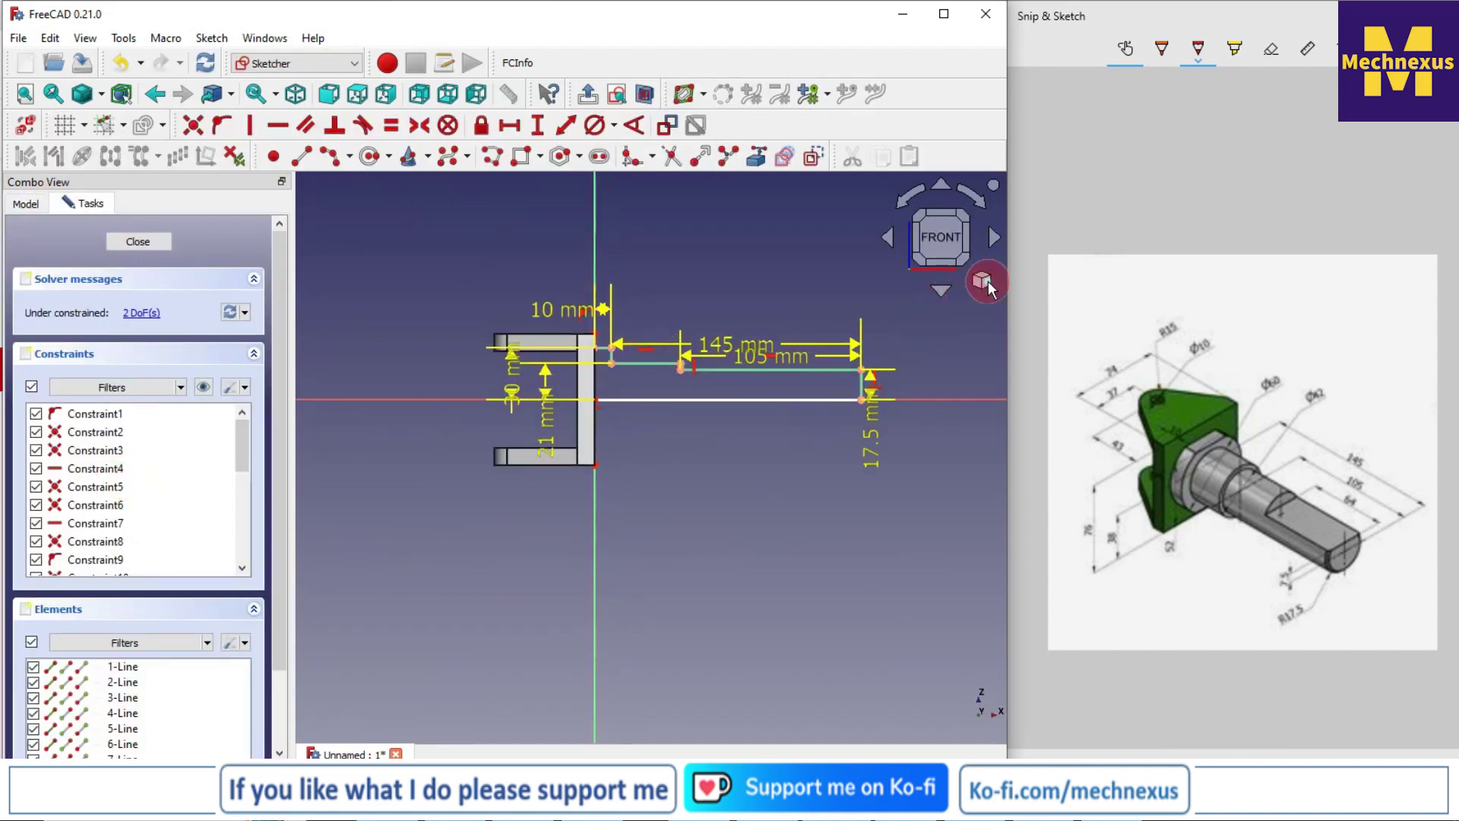
left_click(1011, 334)
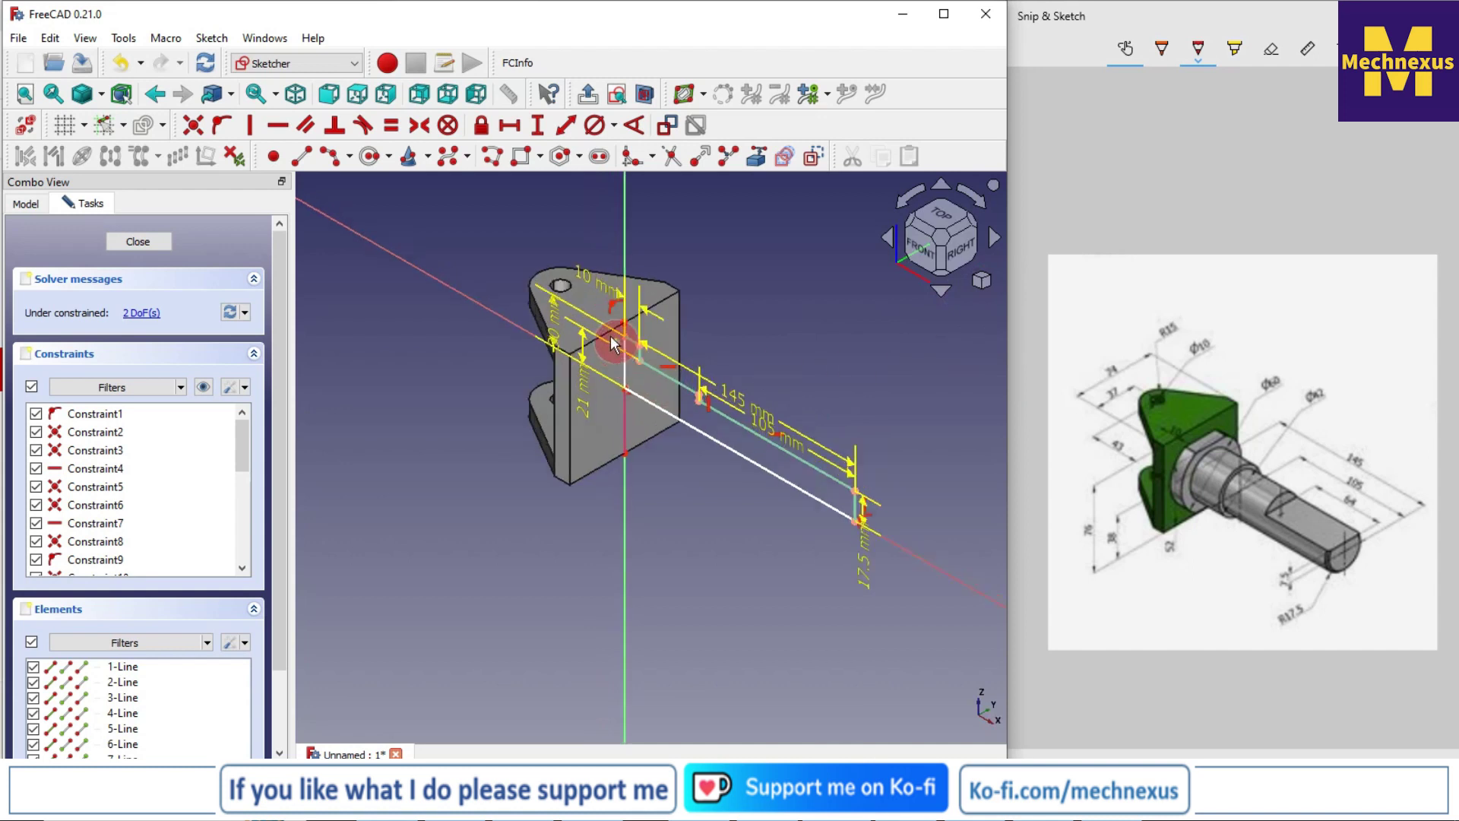
scroll(611, 337, "up", 2)
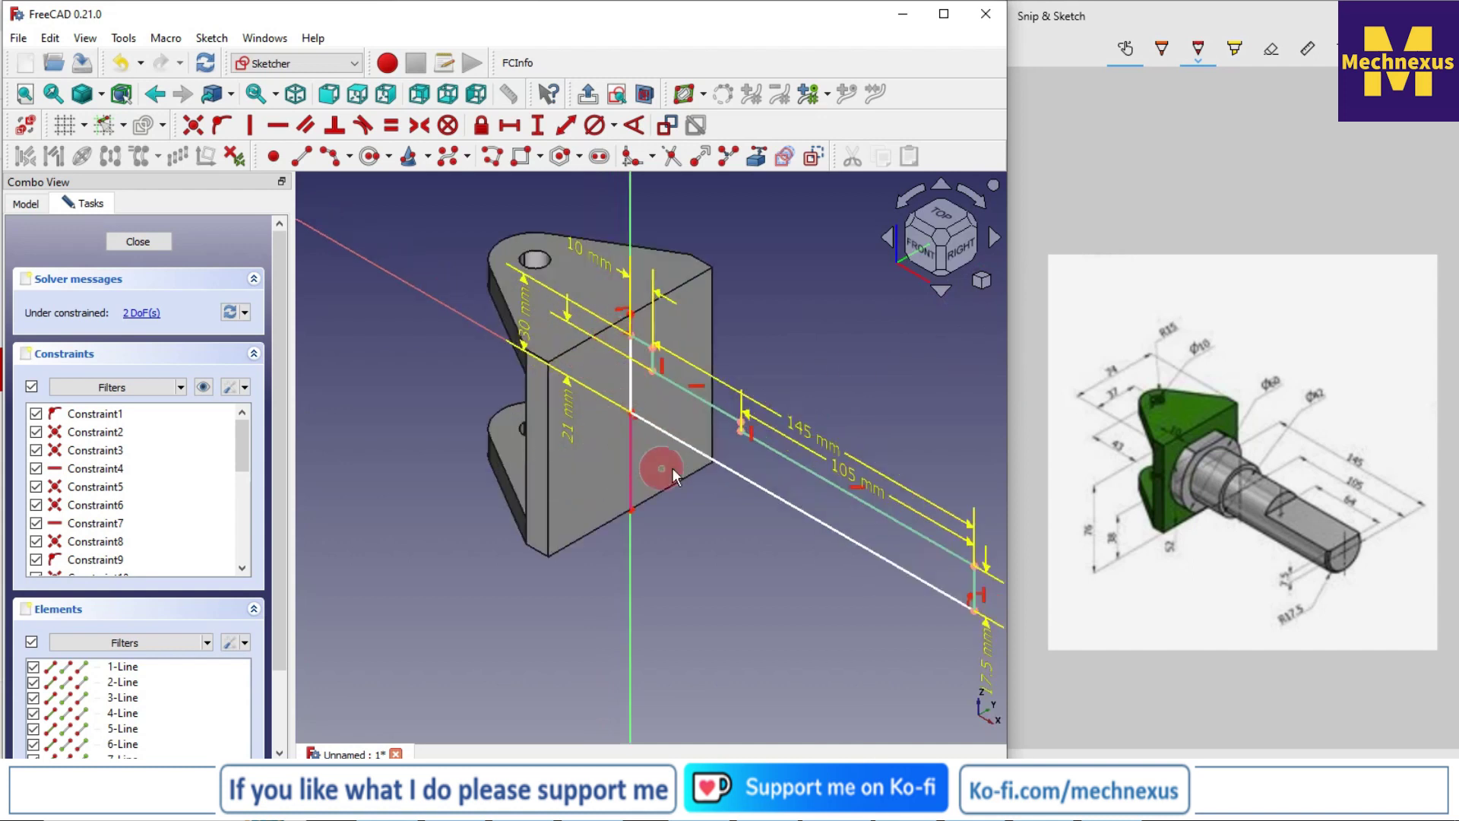
Step: Pull the shaft centreline's inner endpoint away from the vertical end line to expose the unjoined corner of the profile
scroll(637, 399, "up", 2)
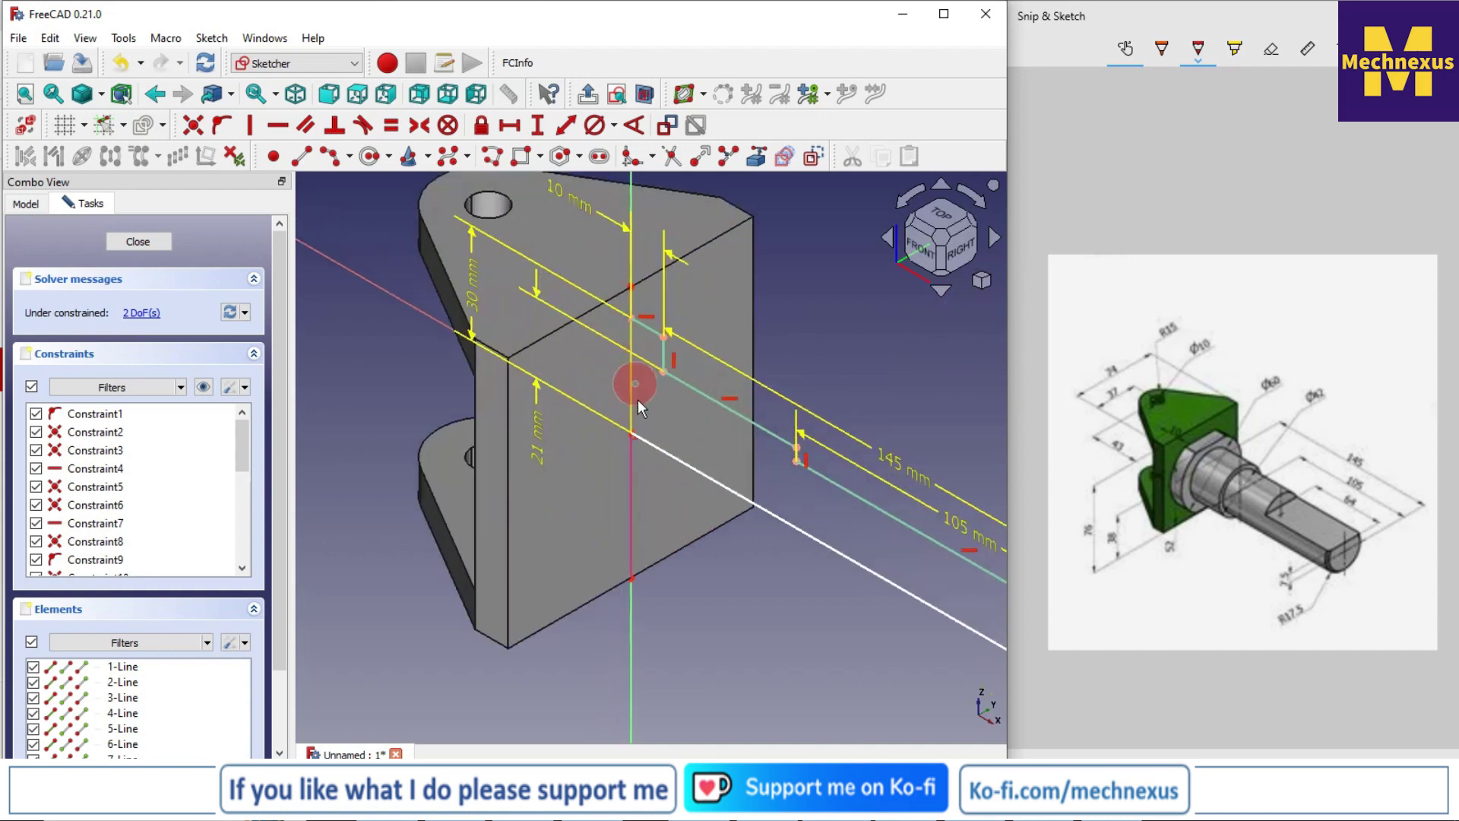
left_click(633, 507)
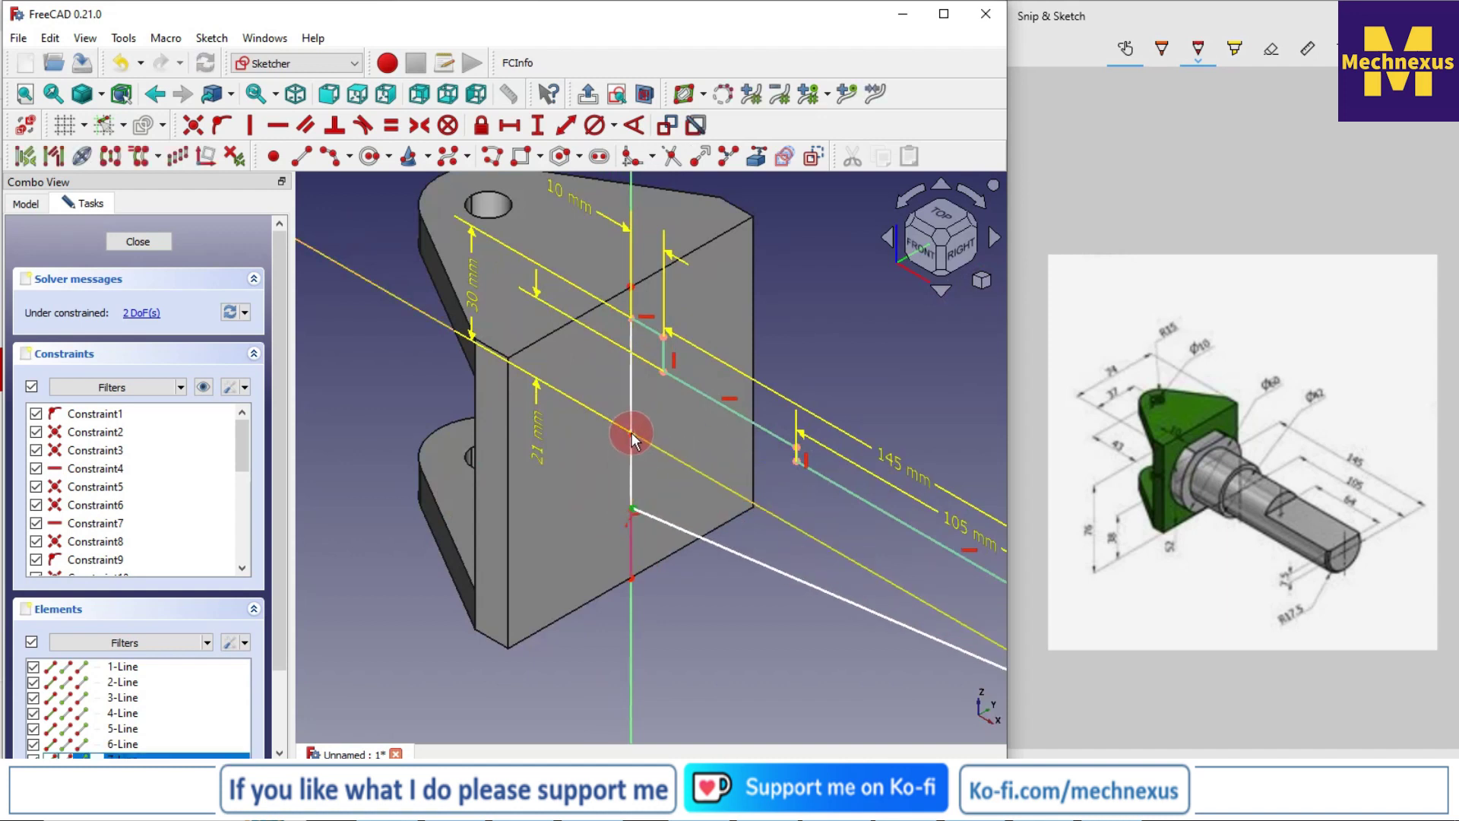
left_click(631, 432)
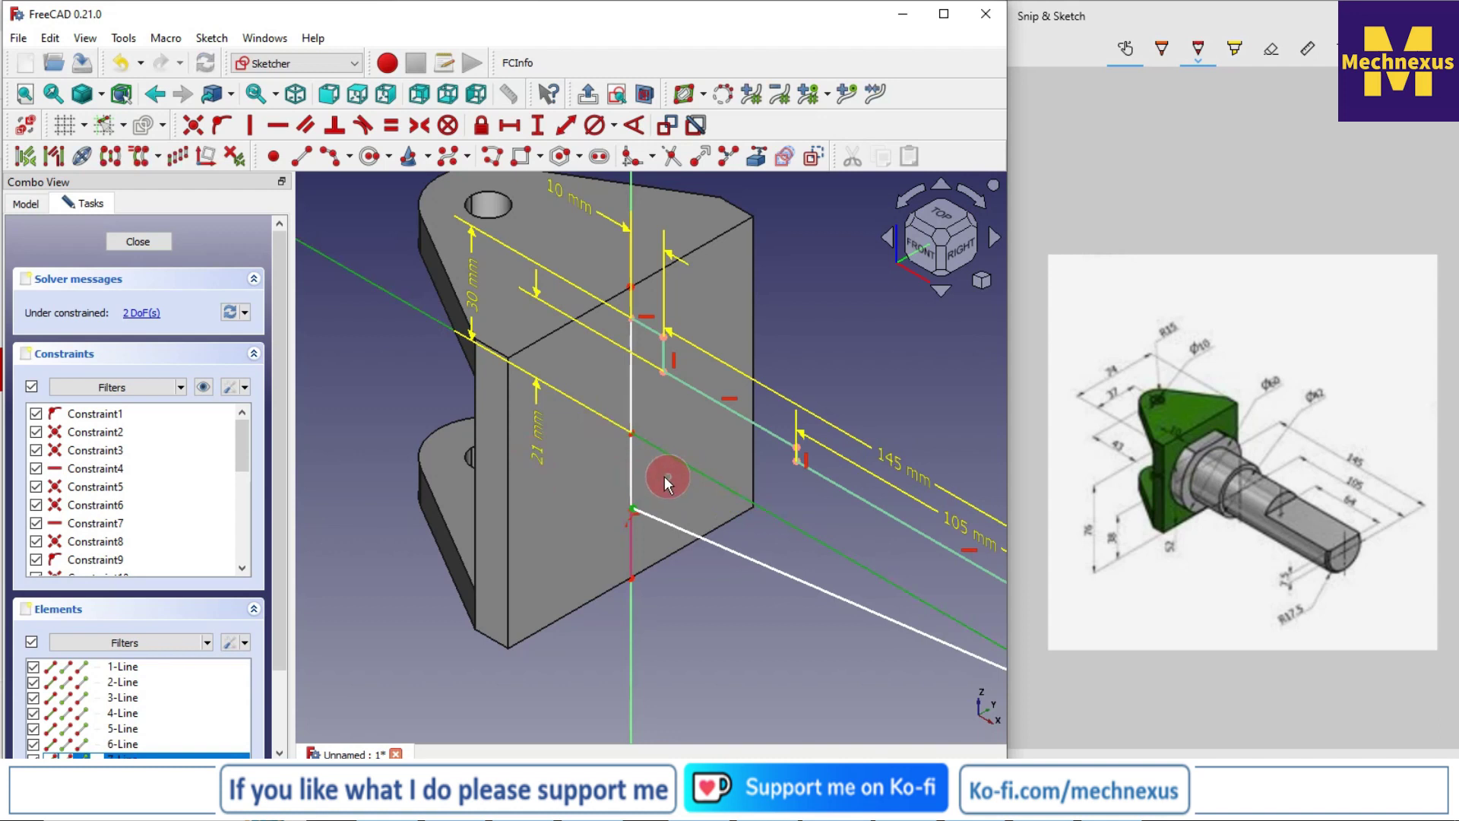
left_click(918, 251)
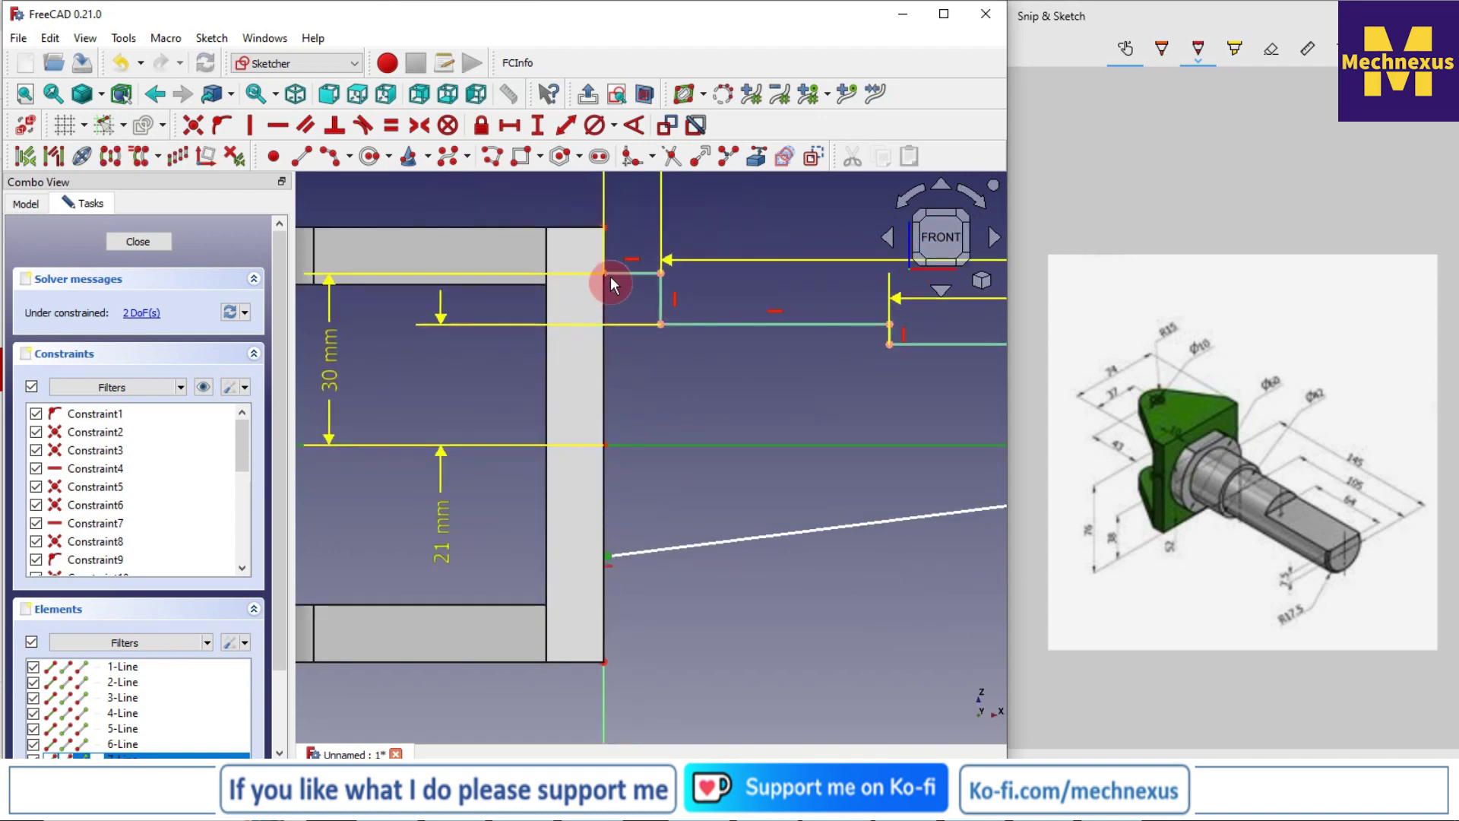
middle_click_drag(630, 378, 567, 399)
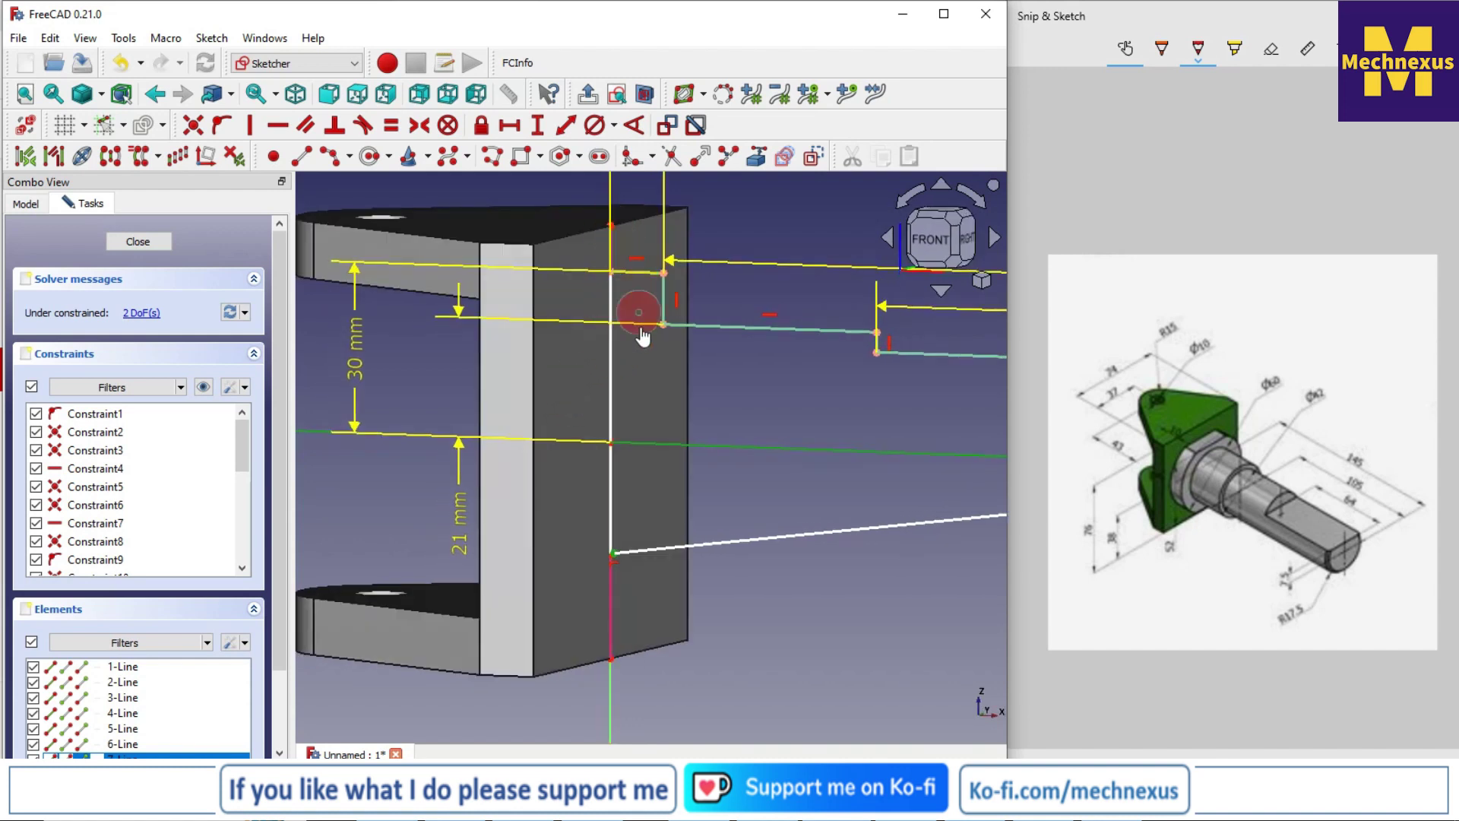
left_click(723, 547)
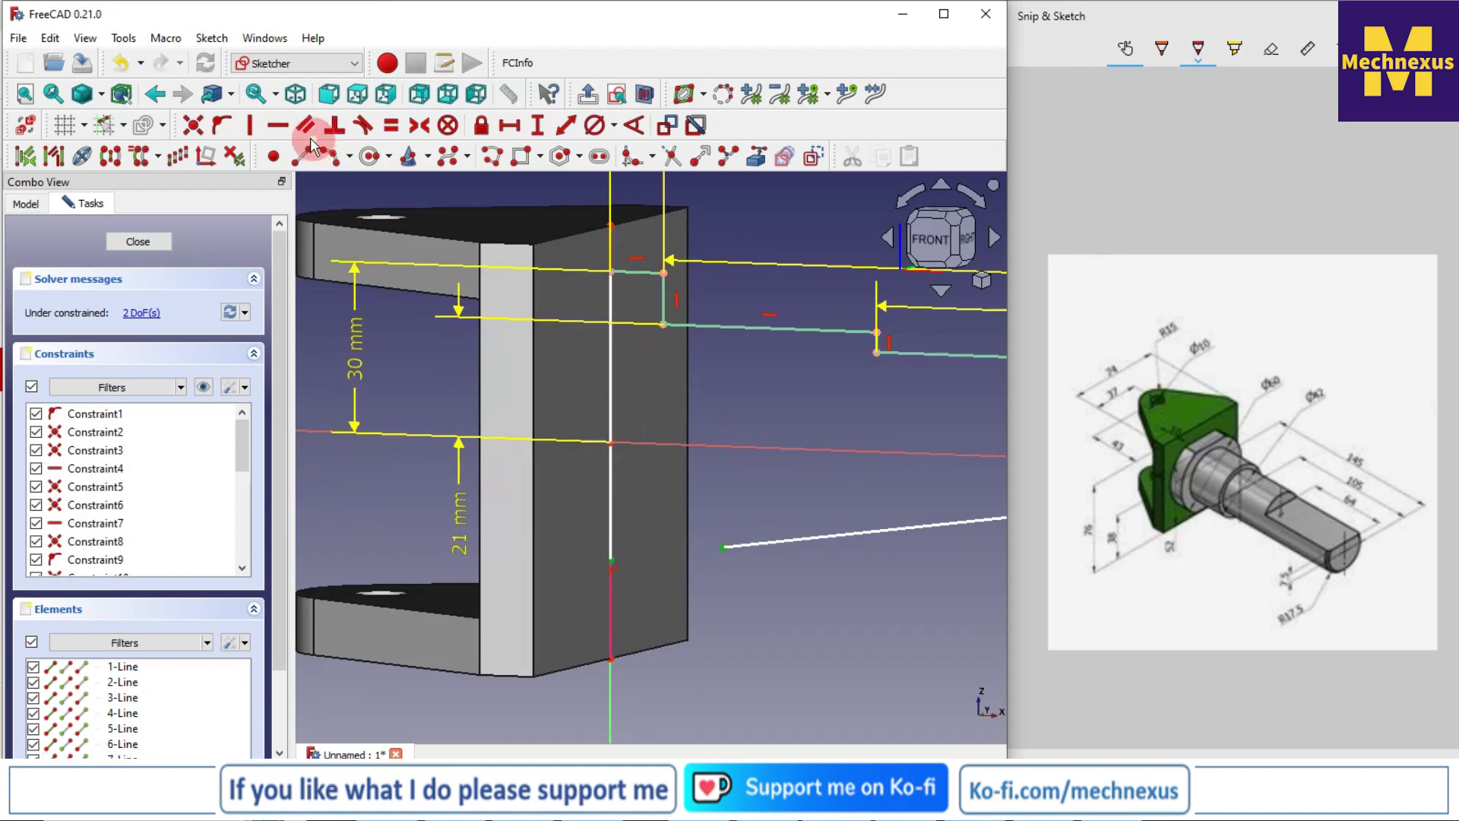
Step: Make the loose ends of the centreline and the vertical line coincident, and attach the joined corner to the sketch origin
left_click(195, 124)
left_click(634, 459)
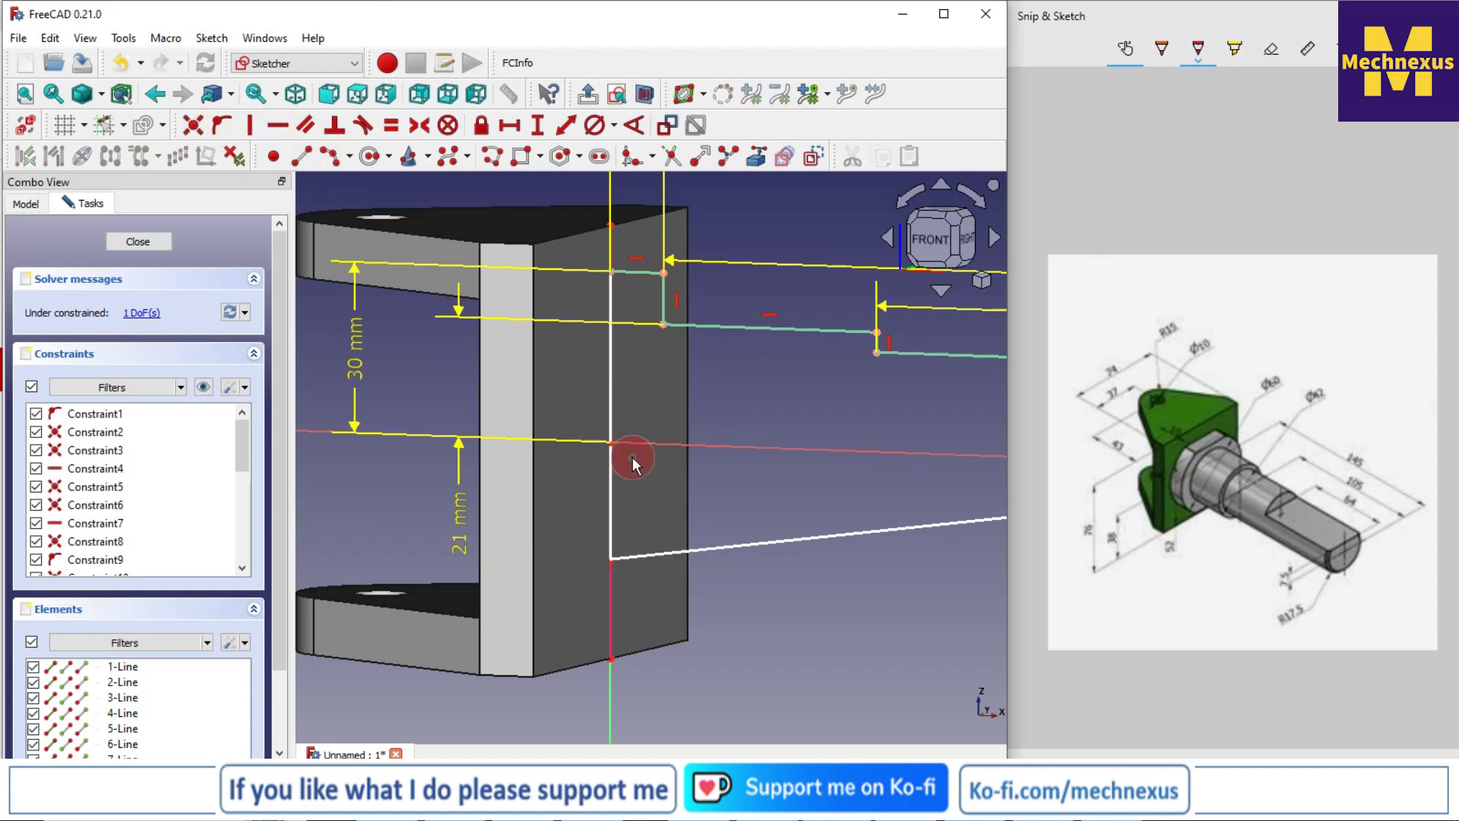
left_click(610, 562)
left_click(426, 541)
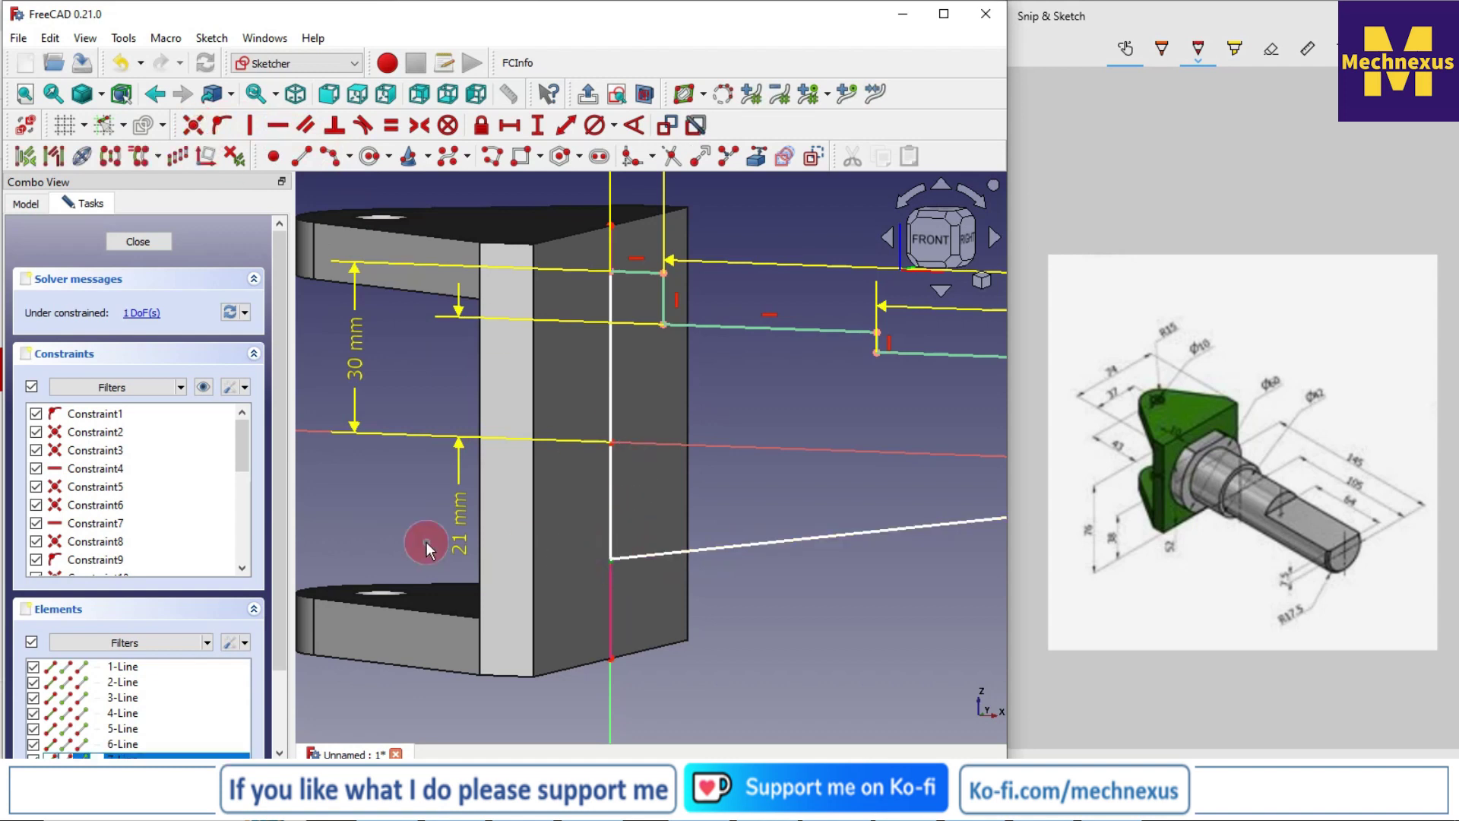
left_click(611, 445)
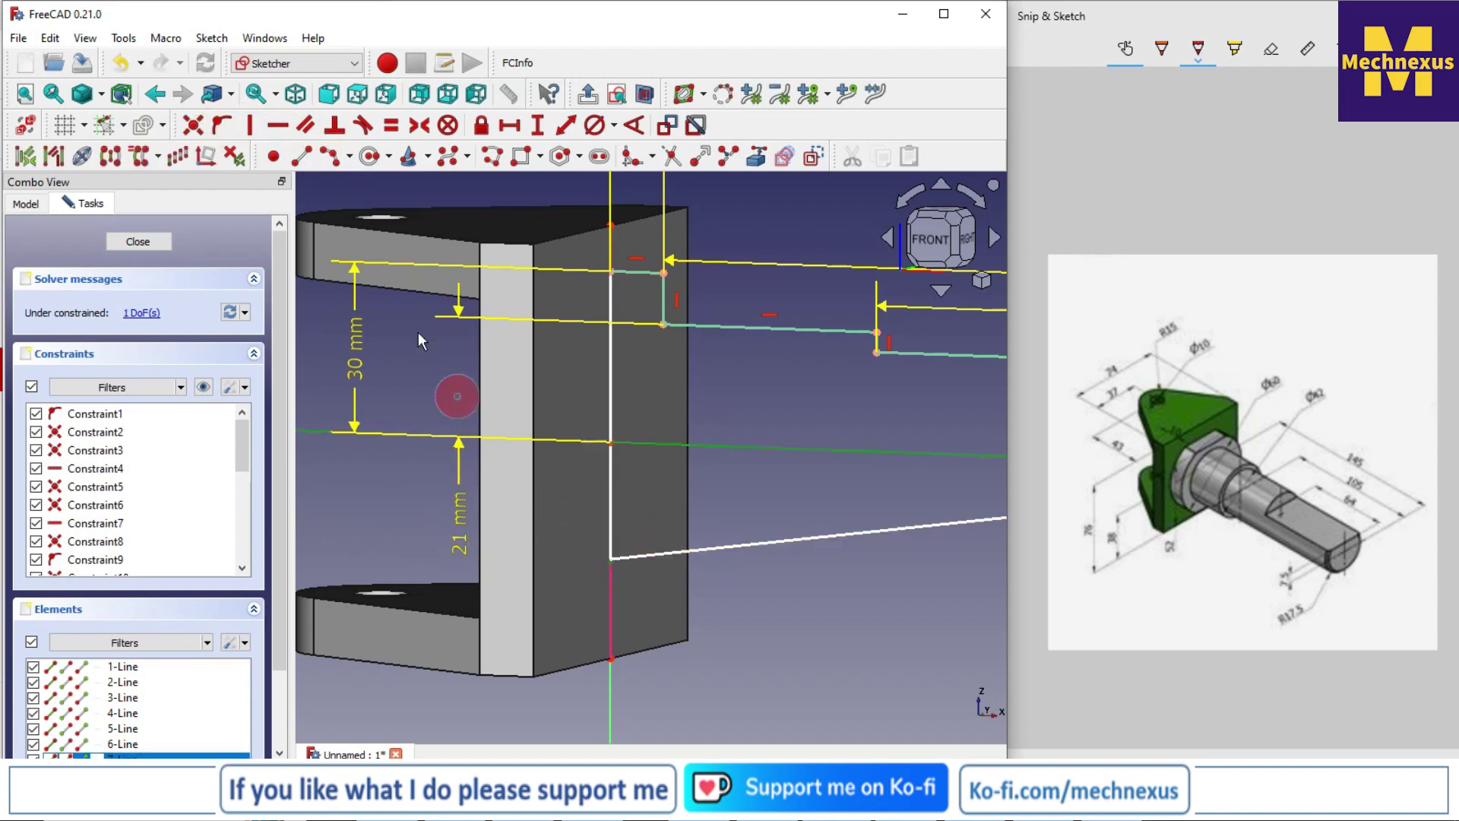
left_click(192, 127)
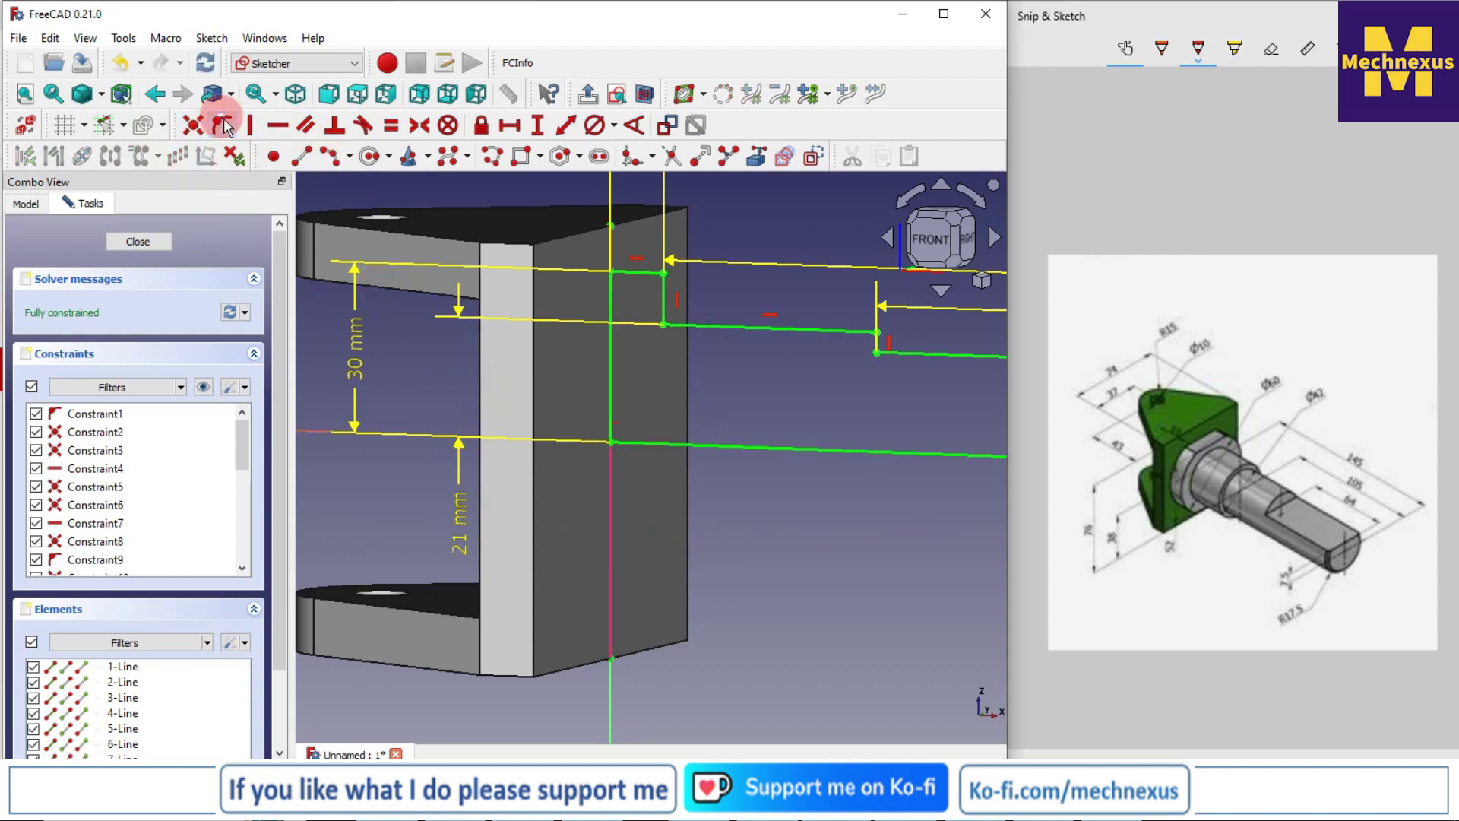
Step: Close the repaired shaft profile sketch and return to the whole body
left_click(658, 408)
scroll(658, 409, "down", 2)
scroll(658, 411, "down", 2)
scroll(560, 479, "down", 2)
left_click(140, 241)
left_click(429, 349)
Step: Revolve the shaft profile sketch 360° about the base X axis
left_click(99, 480)
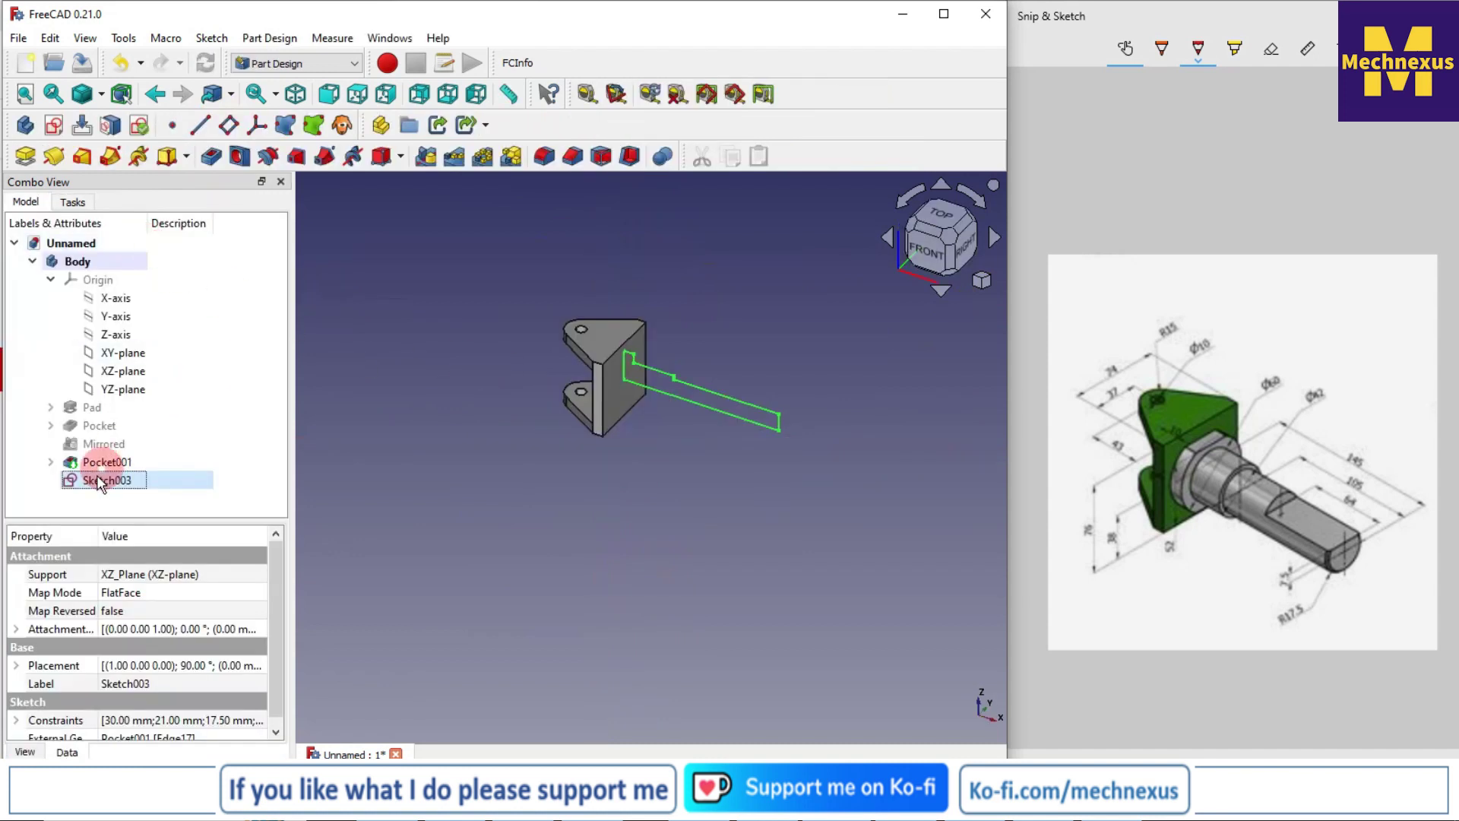
left_click(57, 152)
left_click(955, 467)
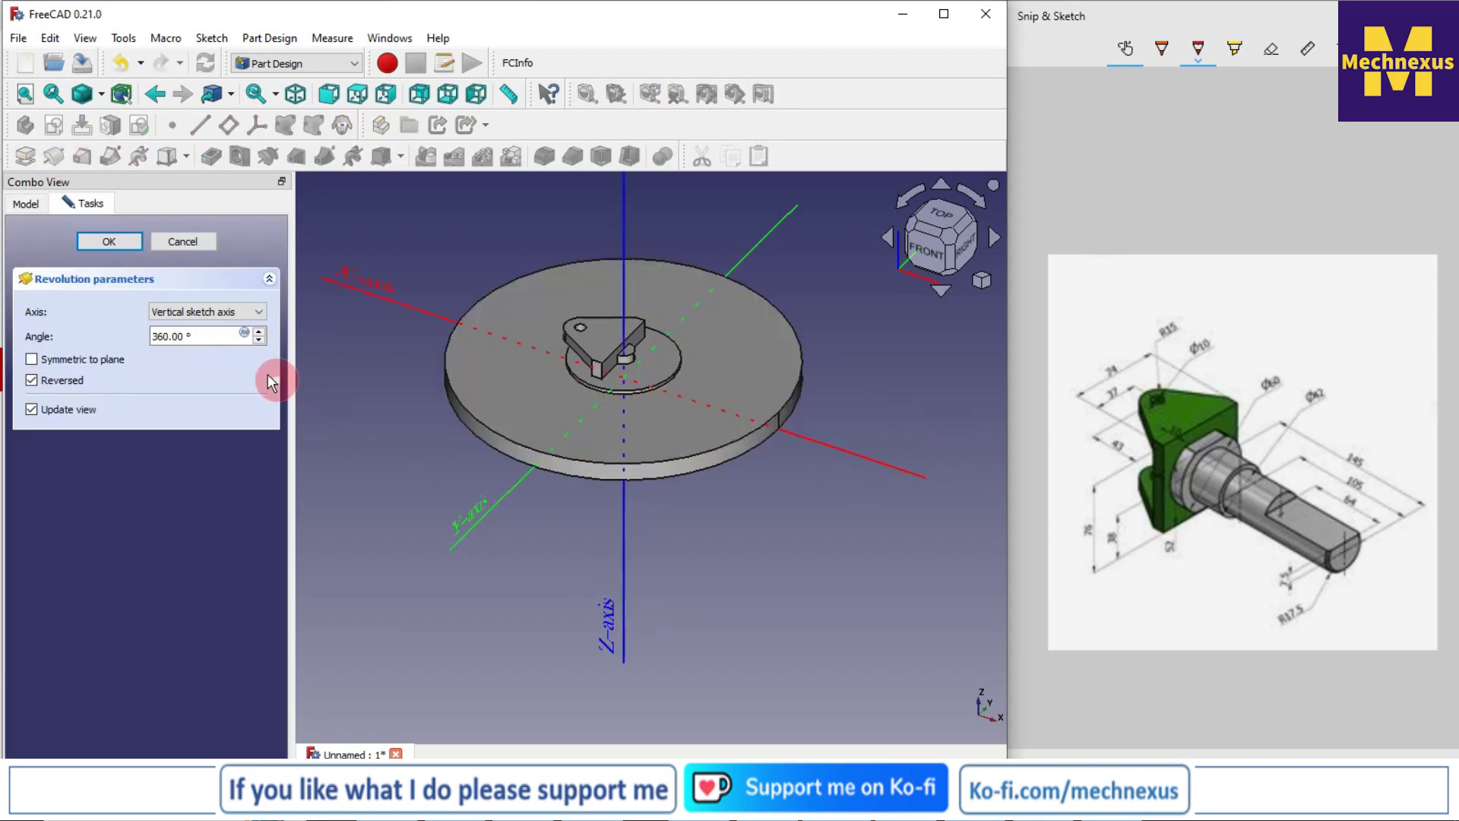
left_click(180, 312)
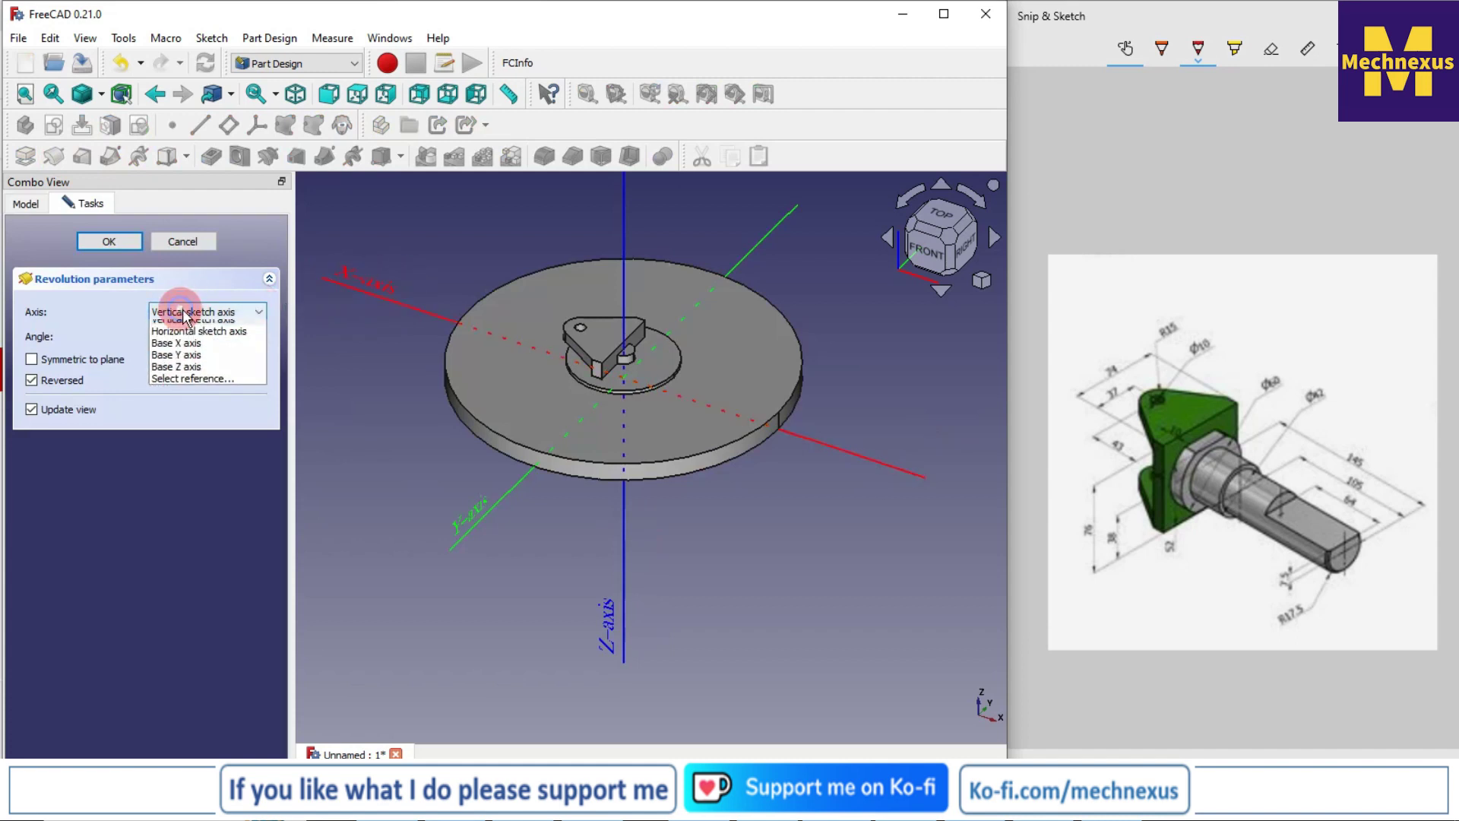
left_click(183, 349)
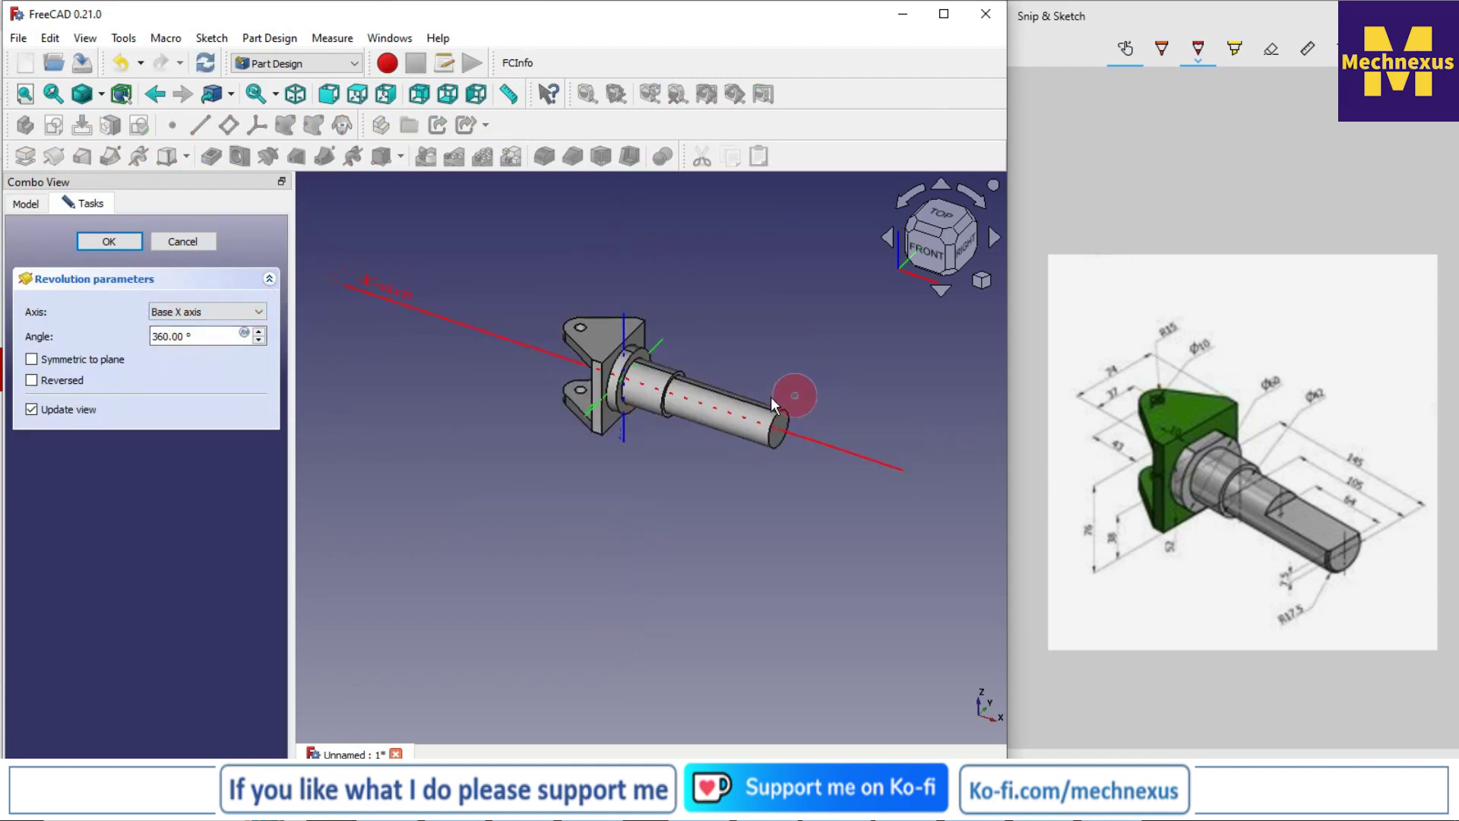
scroll(727, 327, "up", 5)
scroll(710, 346, "up", 3)
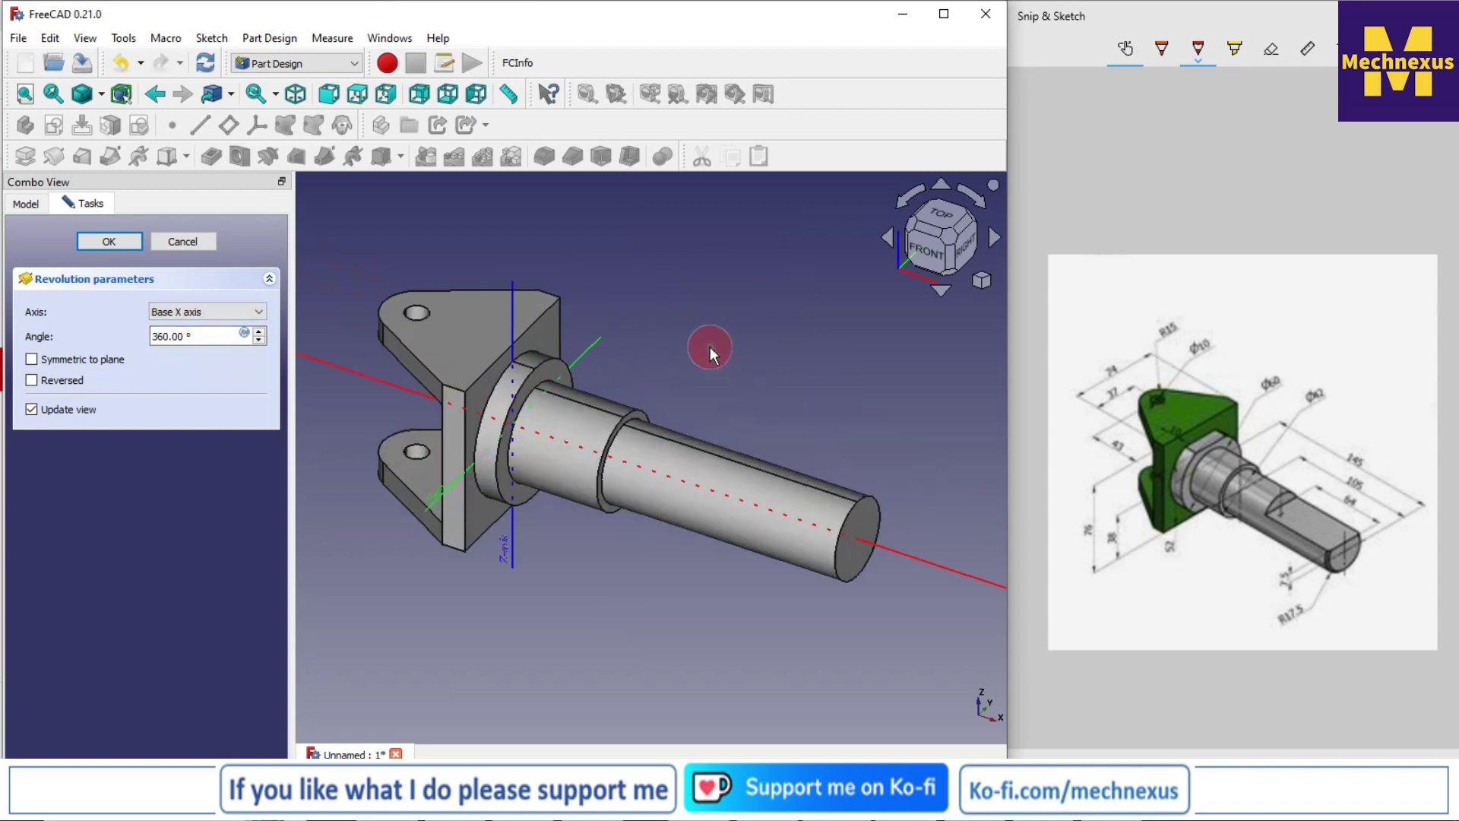
left_click(108, 240)
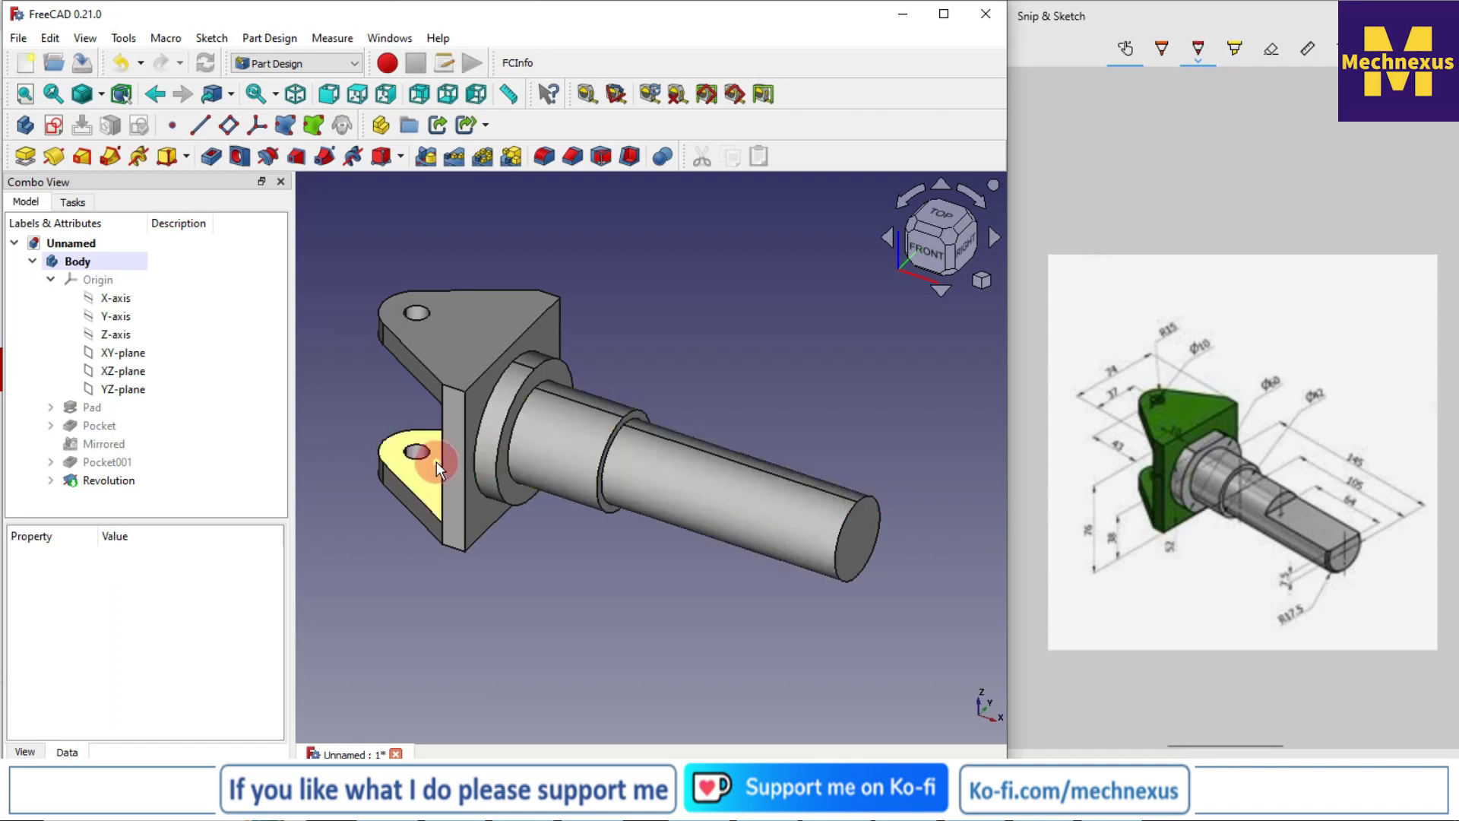
Step: Start a sketch on the large collar's annular face and project the collar's outer circular edge as external geometry
left_click(542, 386)
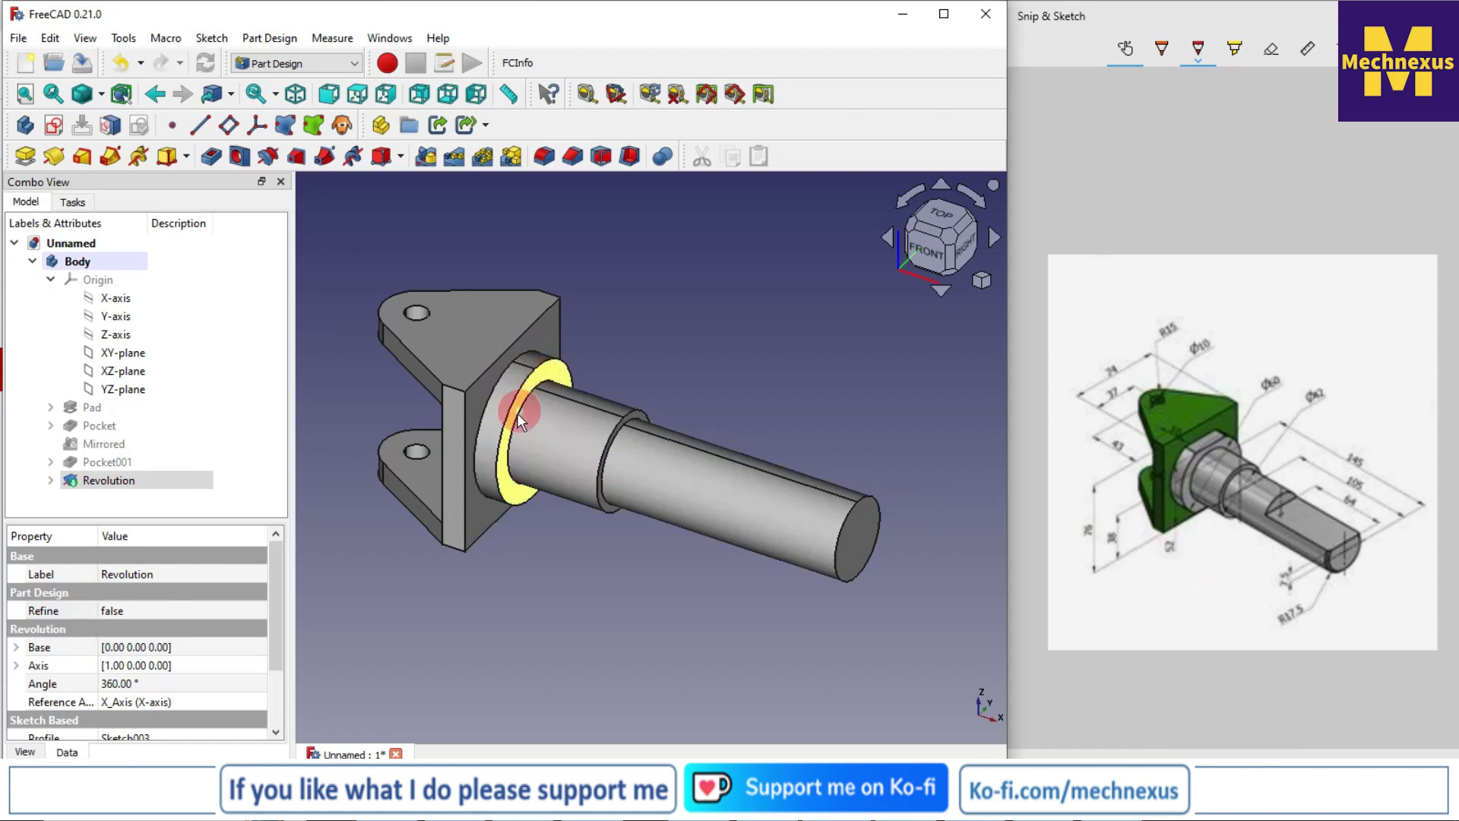
left_click(55, 126)
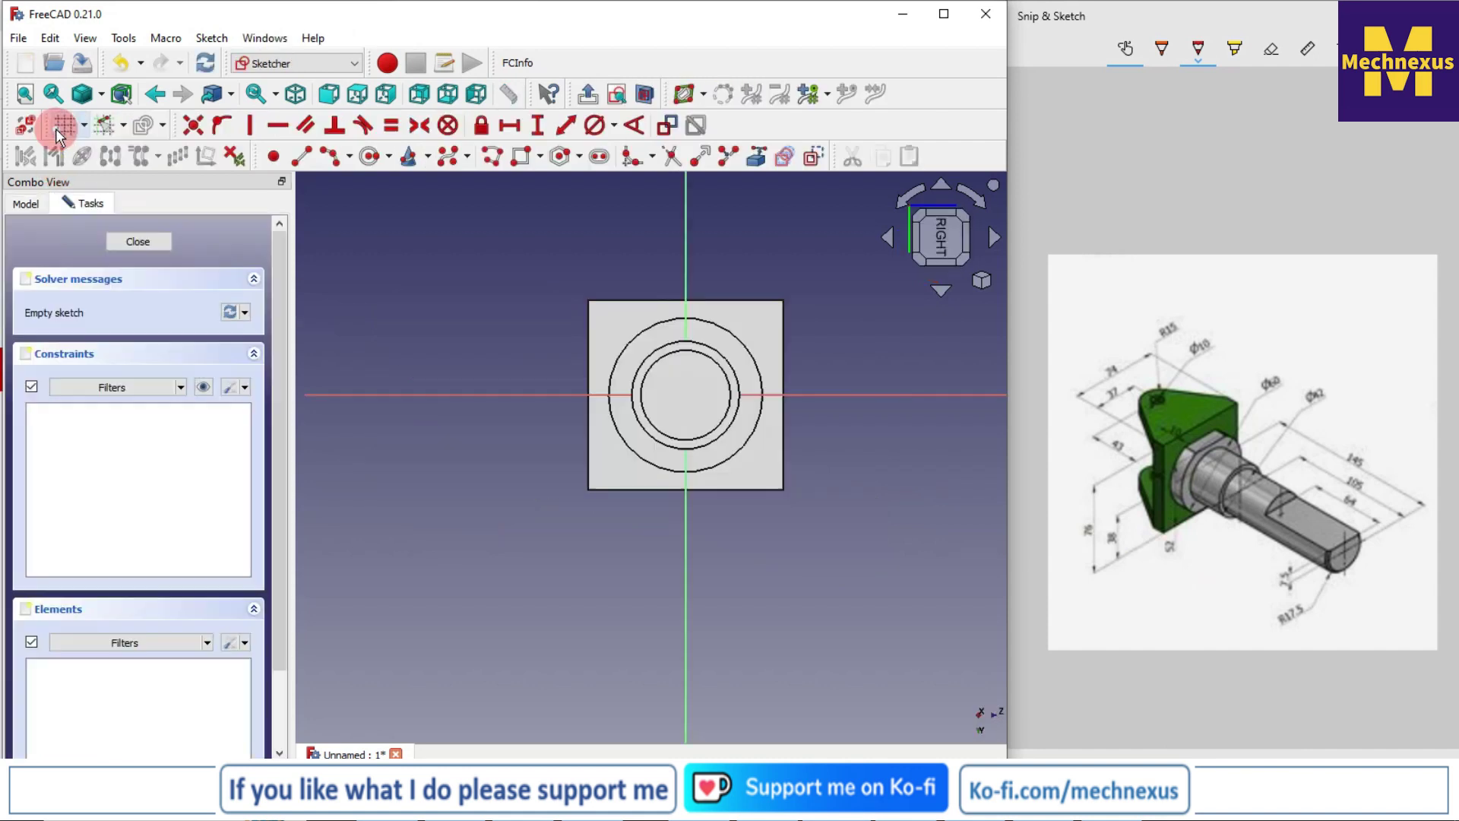
left_click(990, 282)
left_click(1030, 328)
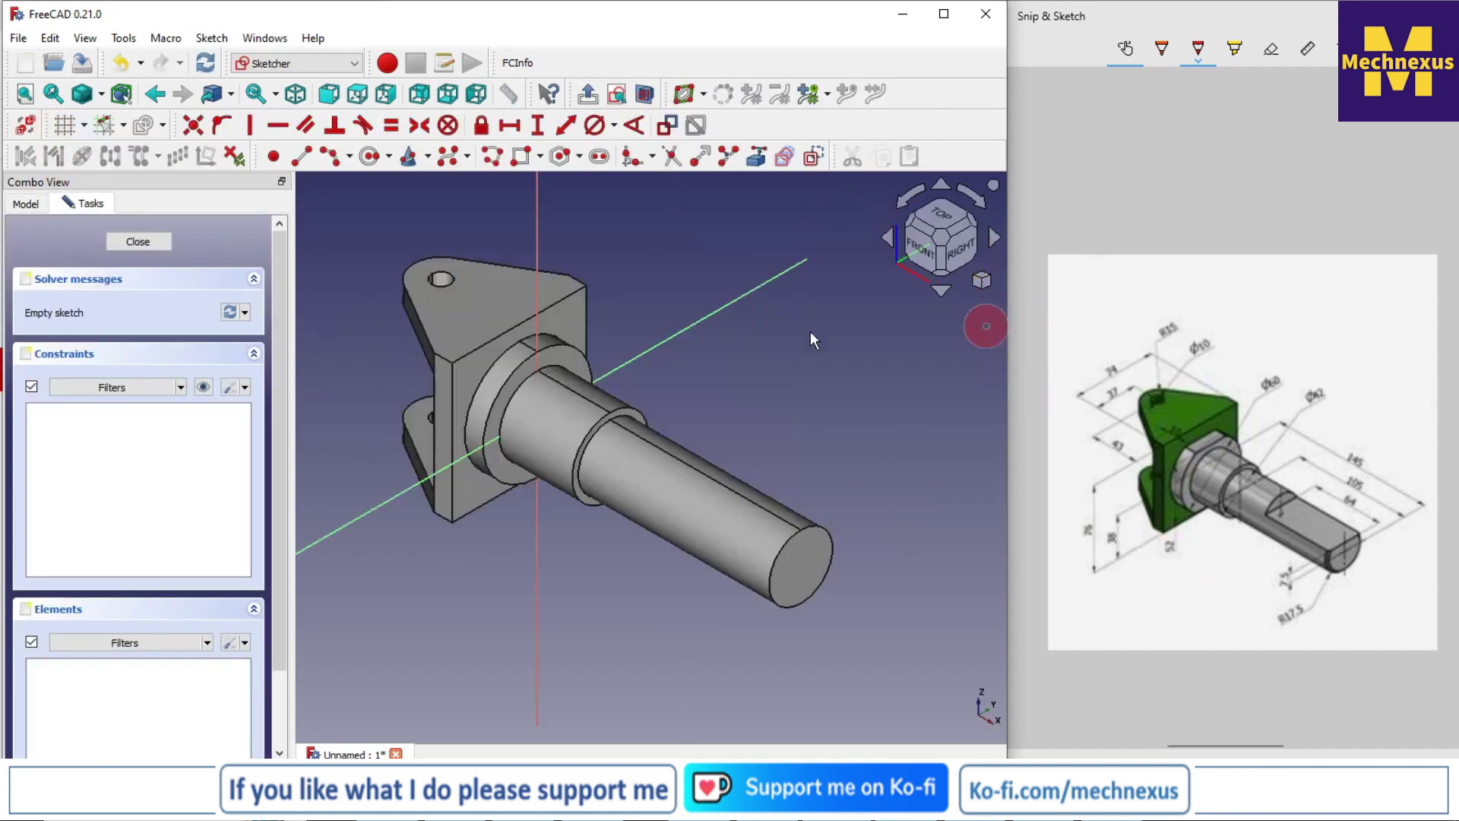
scroll(522, 344, "up", 2)
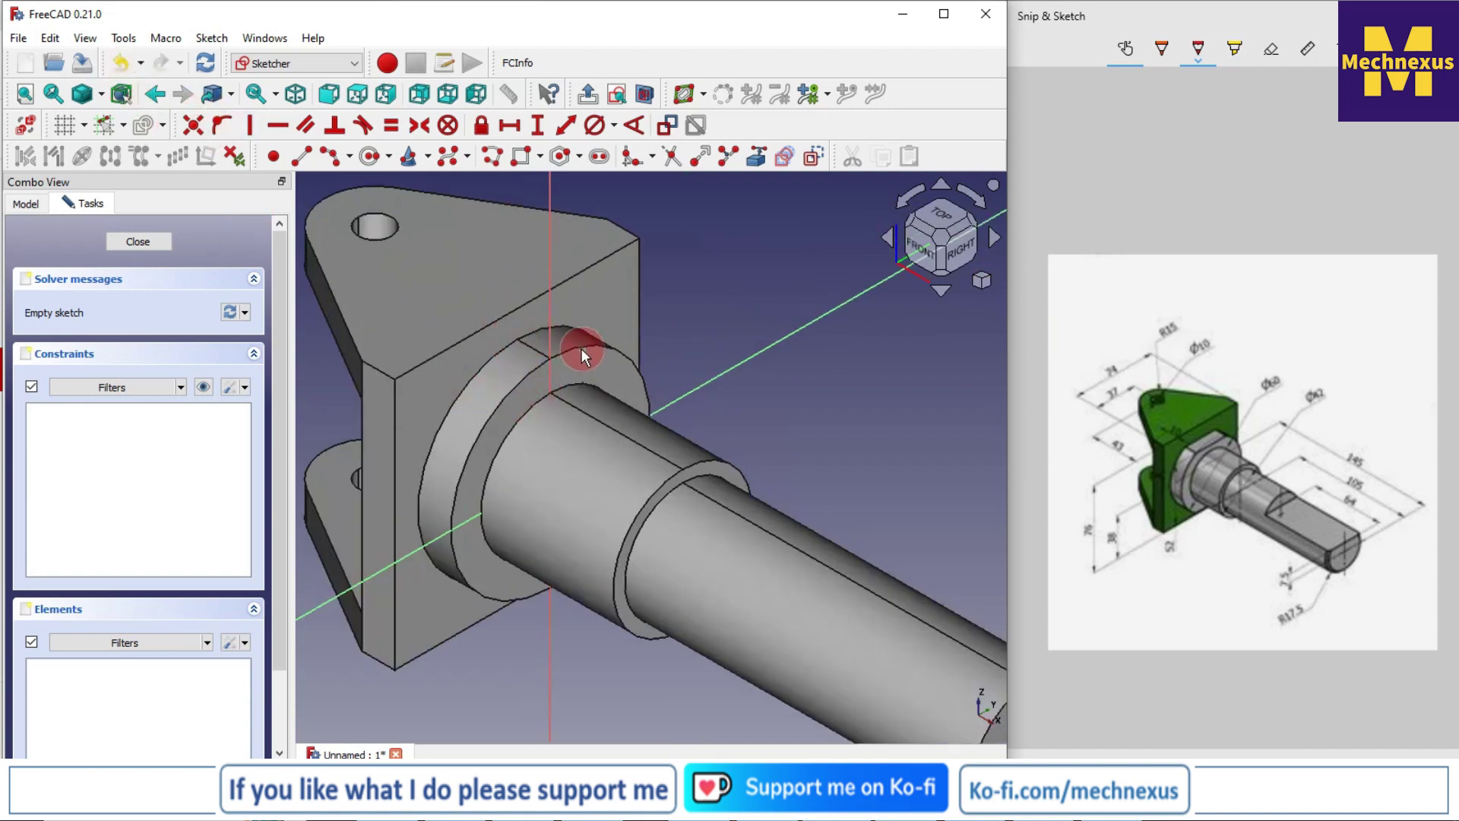
left_click(756, 155)
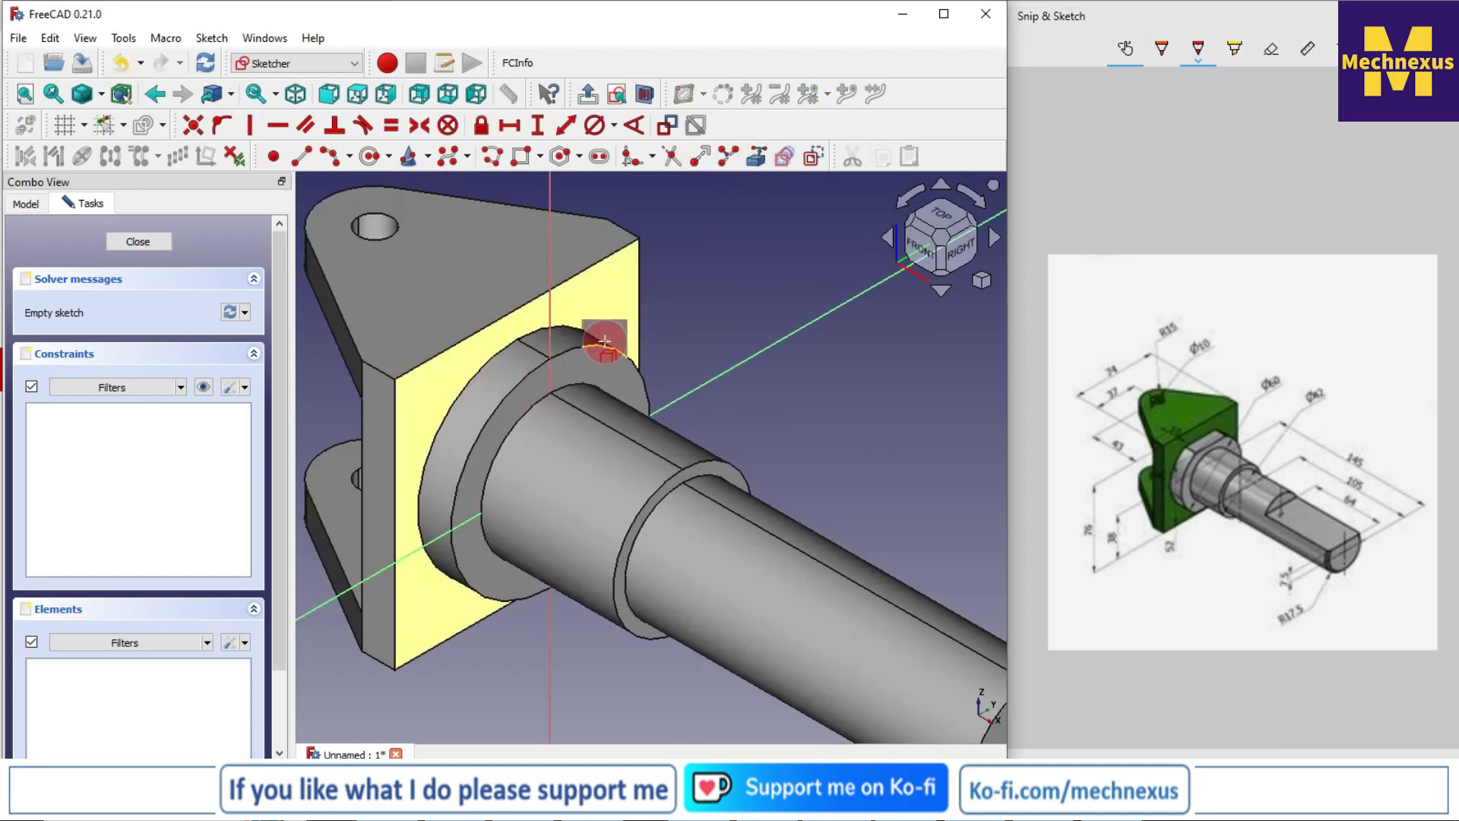
left_click(602, 342)
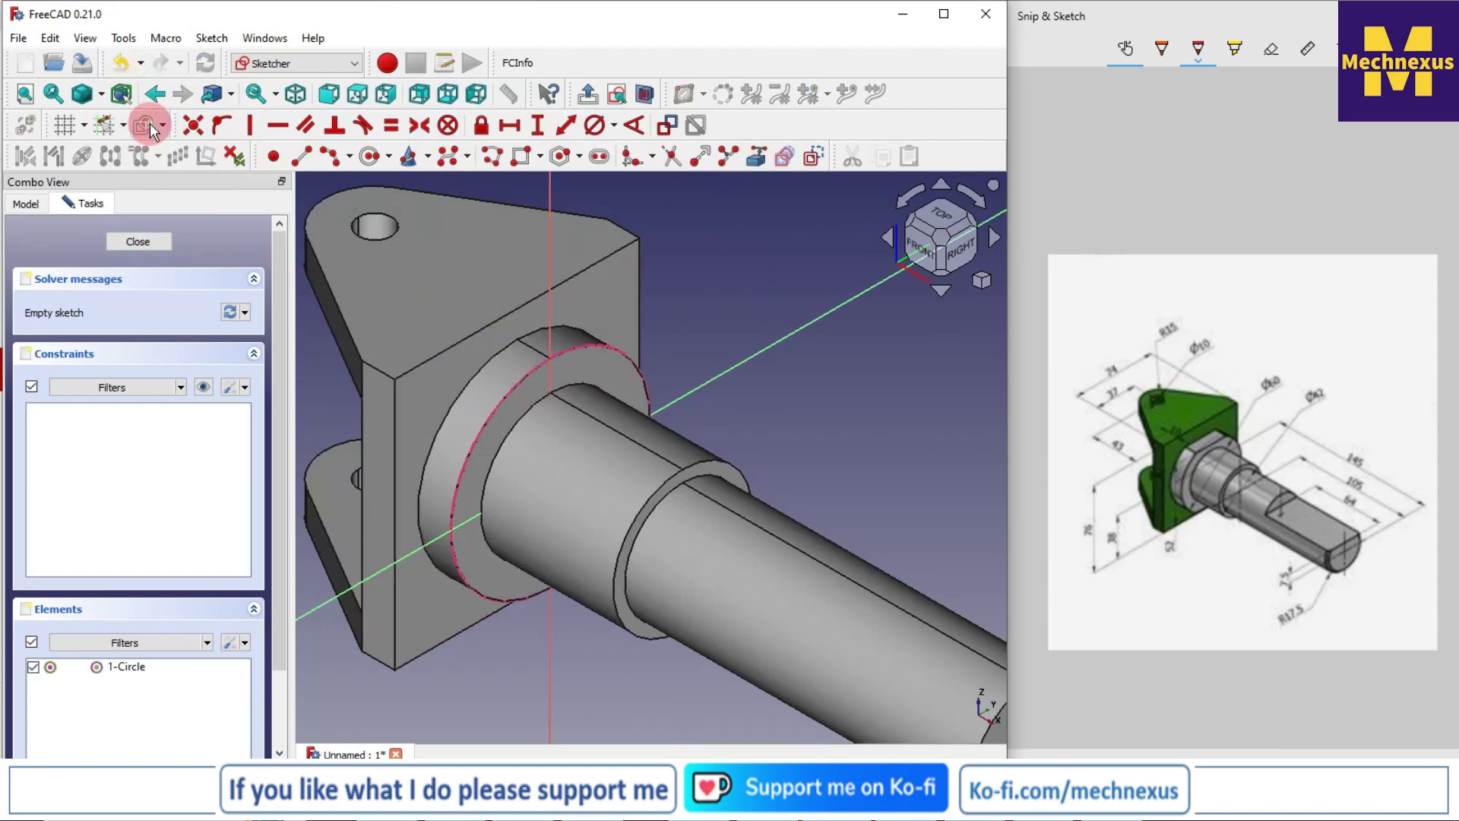
Step: Draw two parallel chord lines across the projected circle, one about 44 mm long above the shaft and one below it
left_click(475, 440)
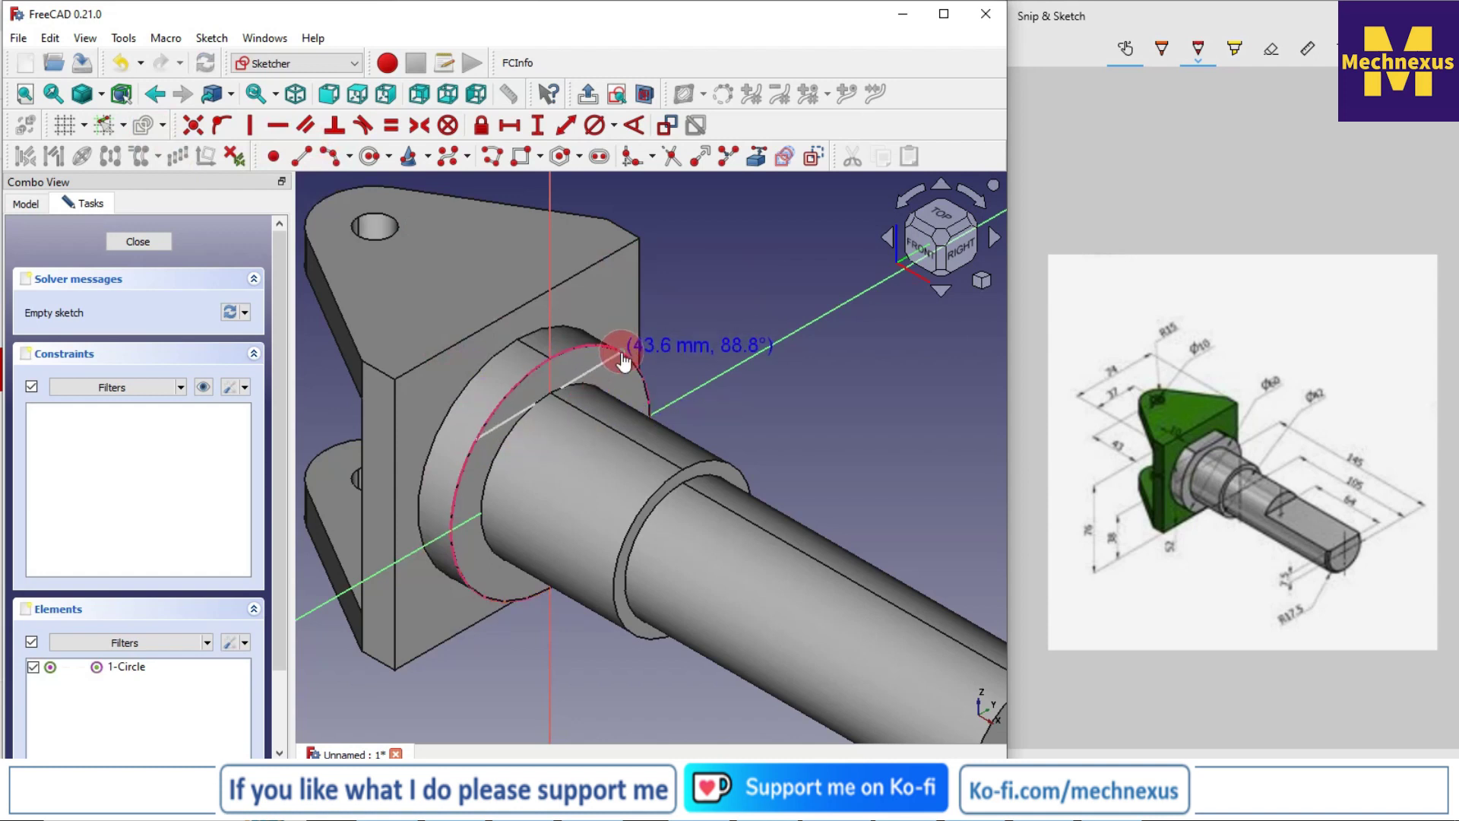
left_click(624, 355)
middle_click_drag(560, 560, 522, 391)
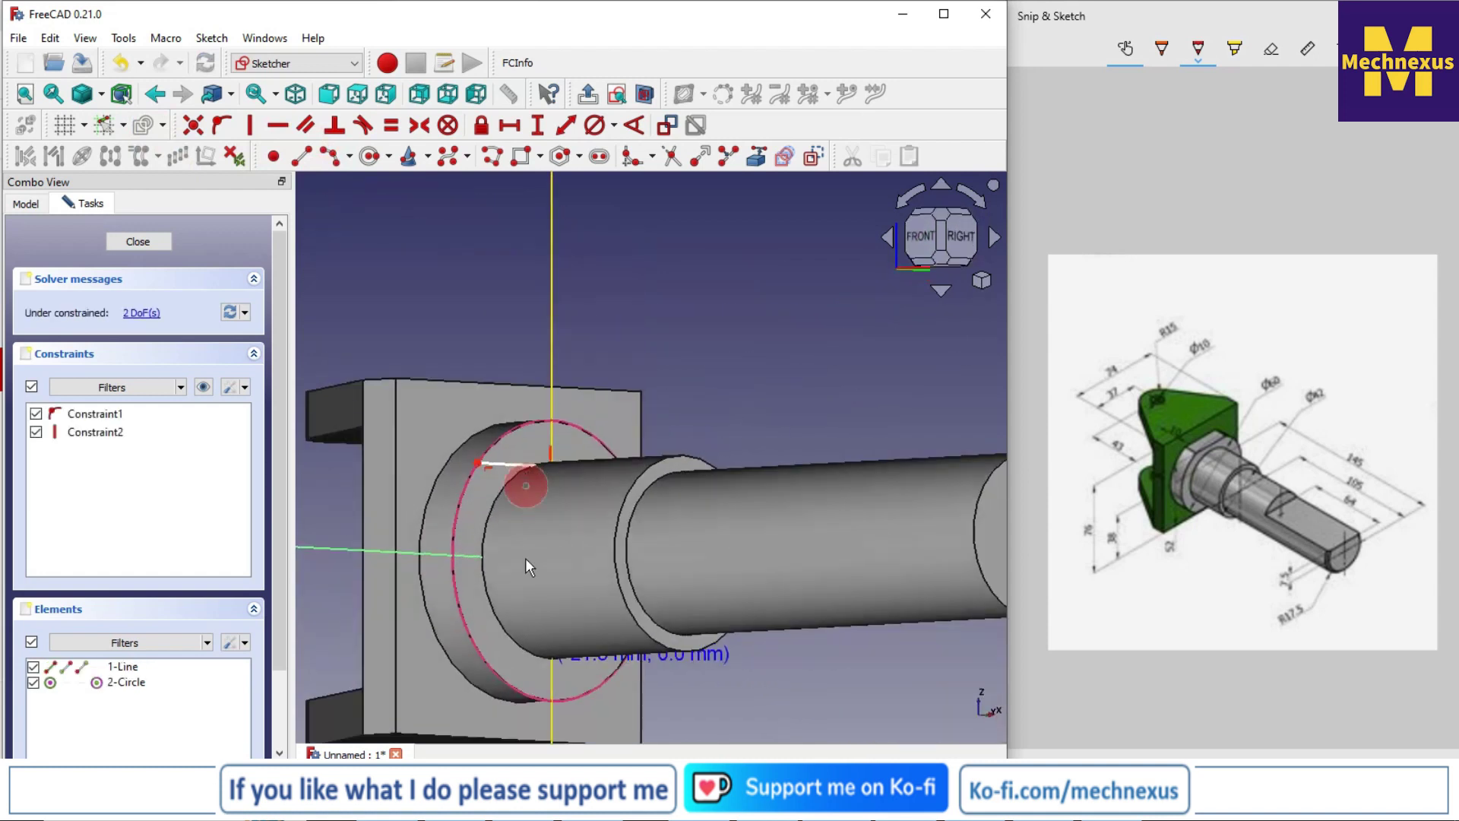
middle_click_drag(564, 707, 479, 635)
left_click(454, 644)
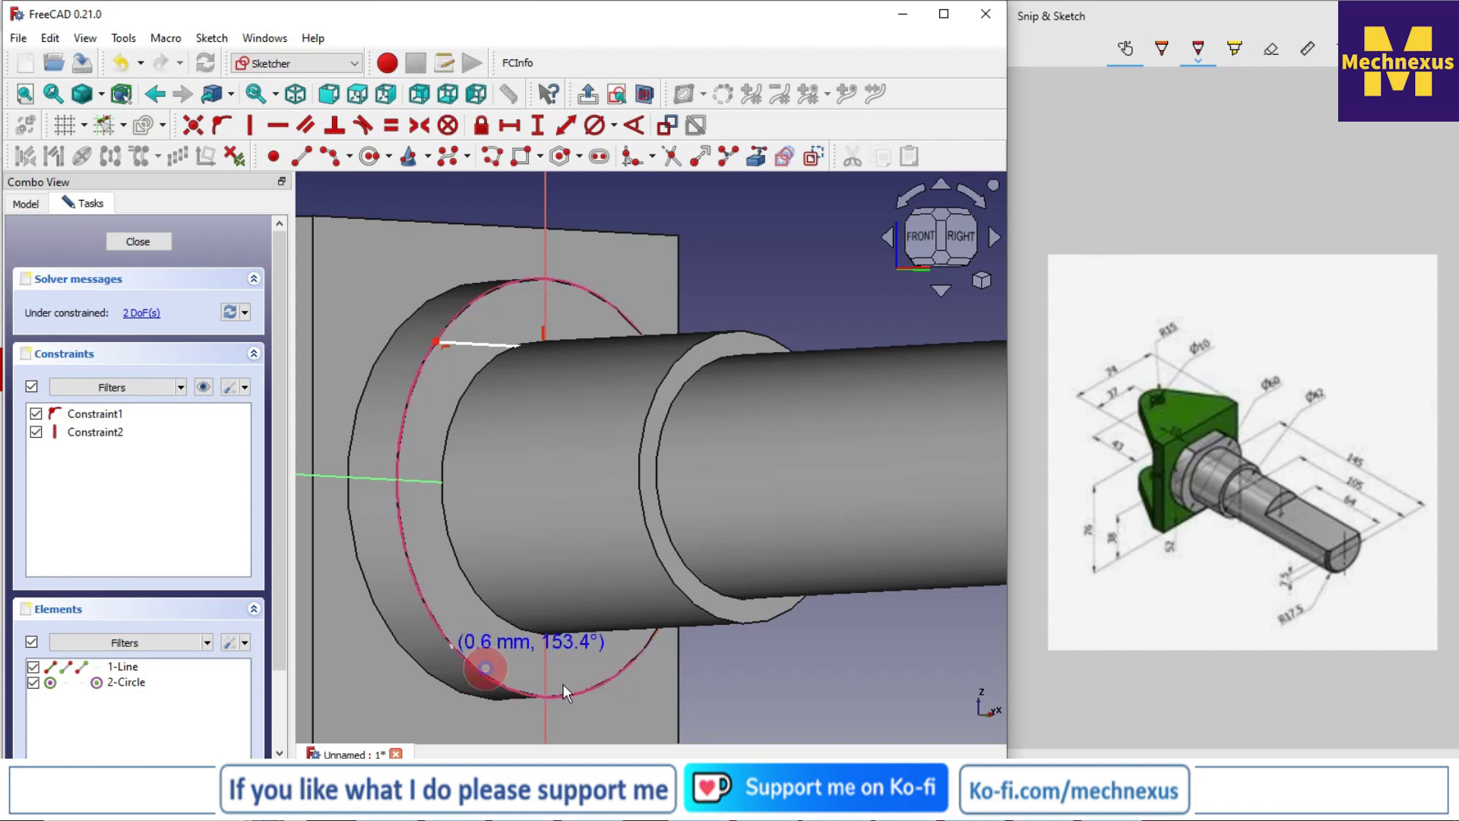
left_click(647, 631)
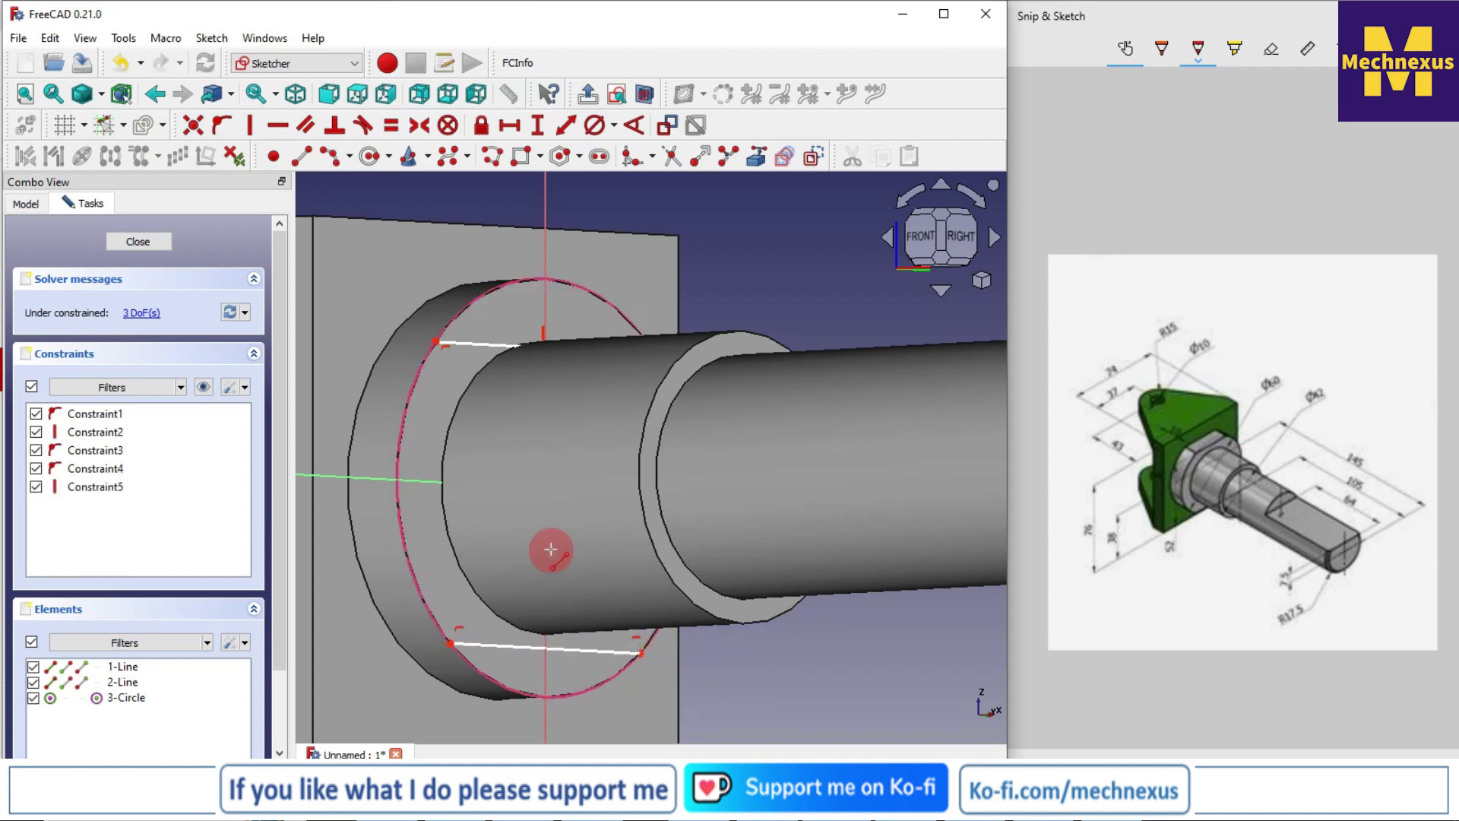
middle_click_drag(555, 566, 552, 536)
middle_click_drag(532, 452, 505, 489)
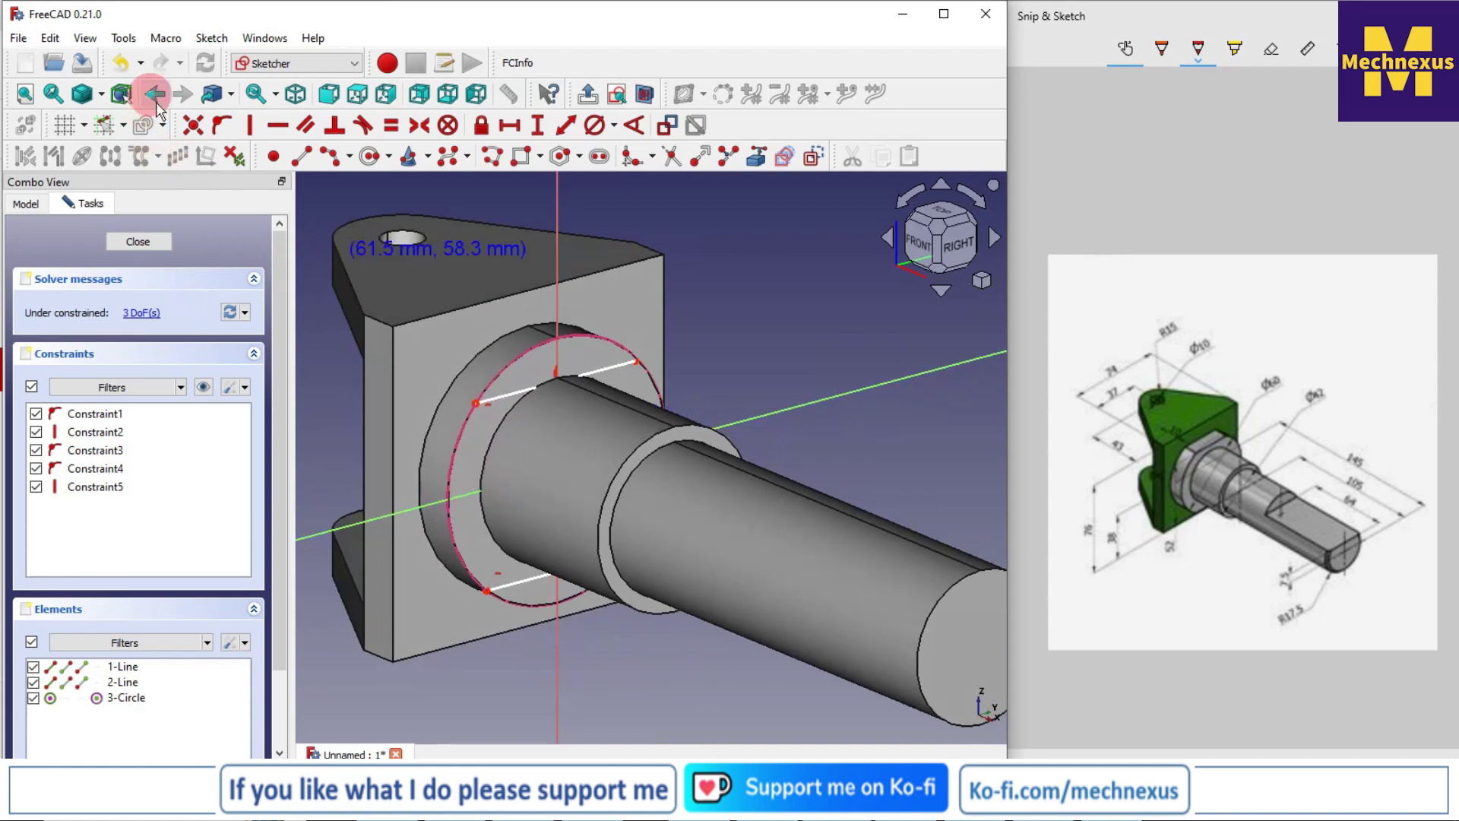
Step: Display the model in wireframe and view the collar sketch squarely from the right side
left_click(101, 94)
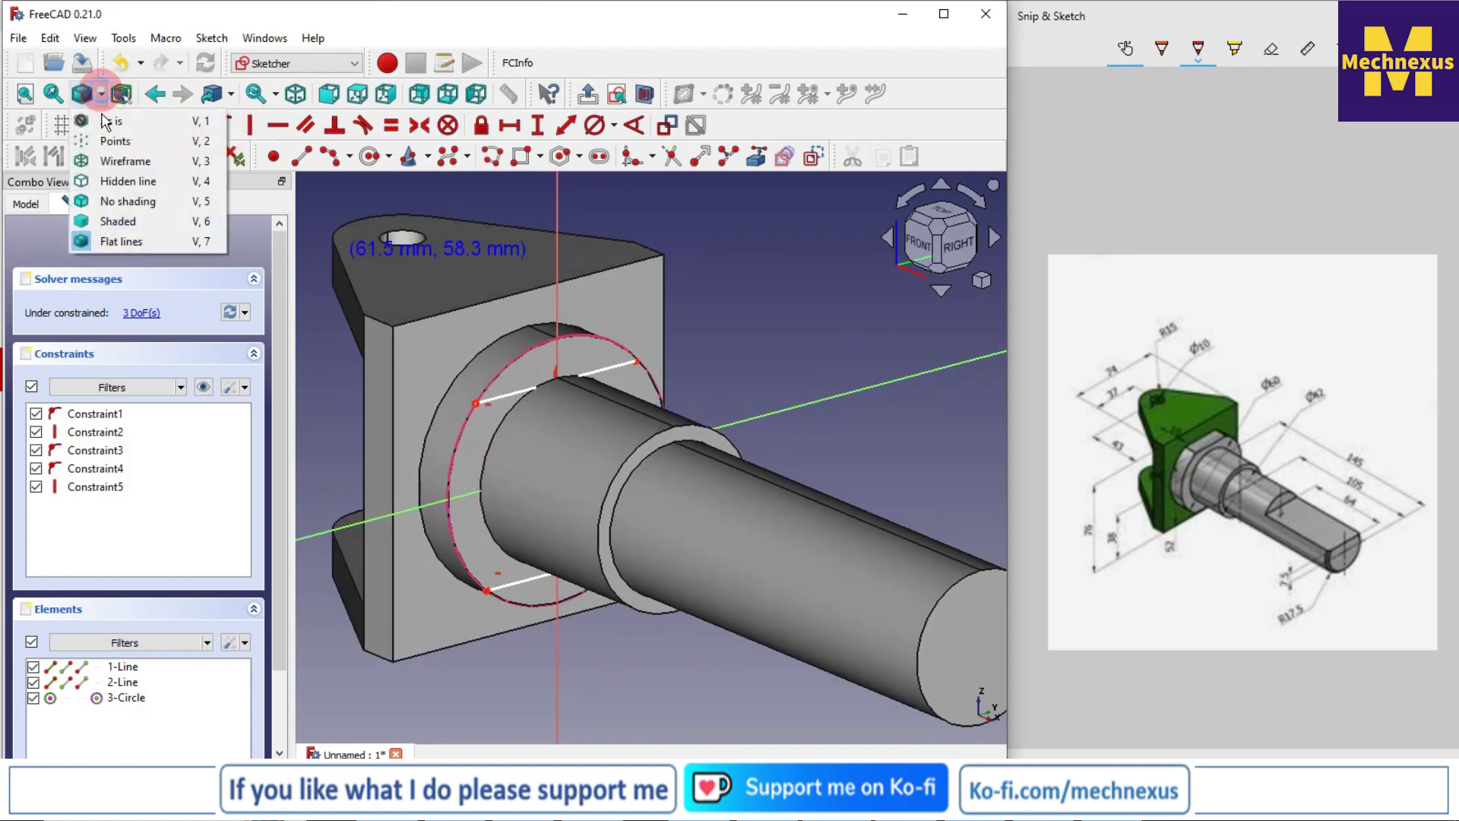
left_click(107, 162)
left_click(959, 244)
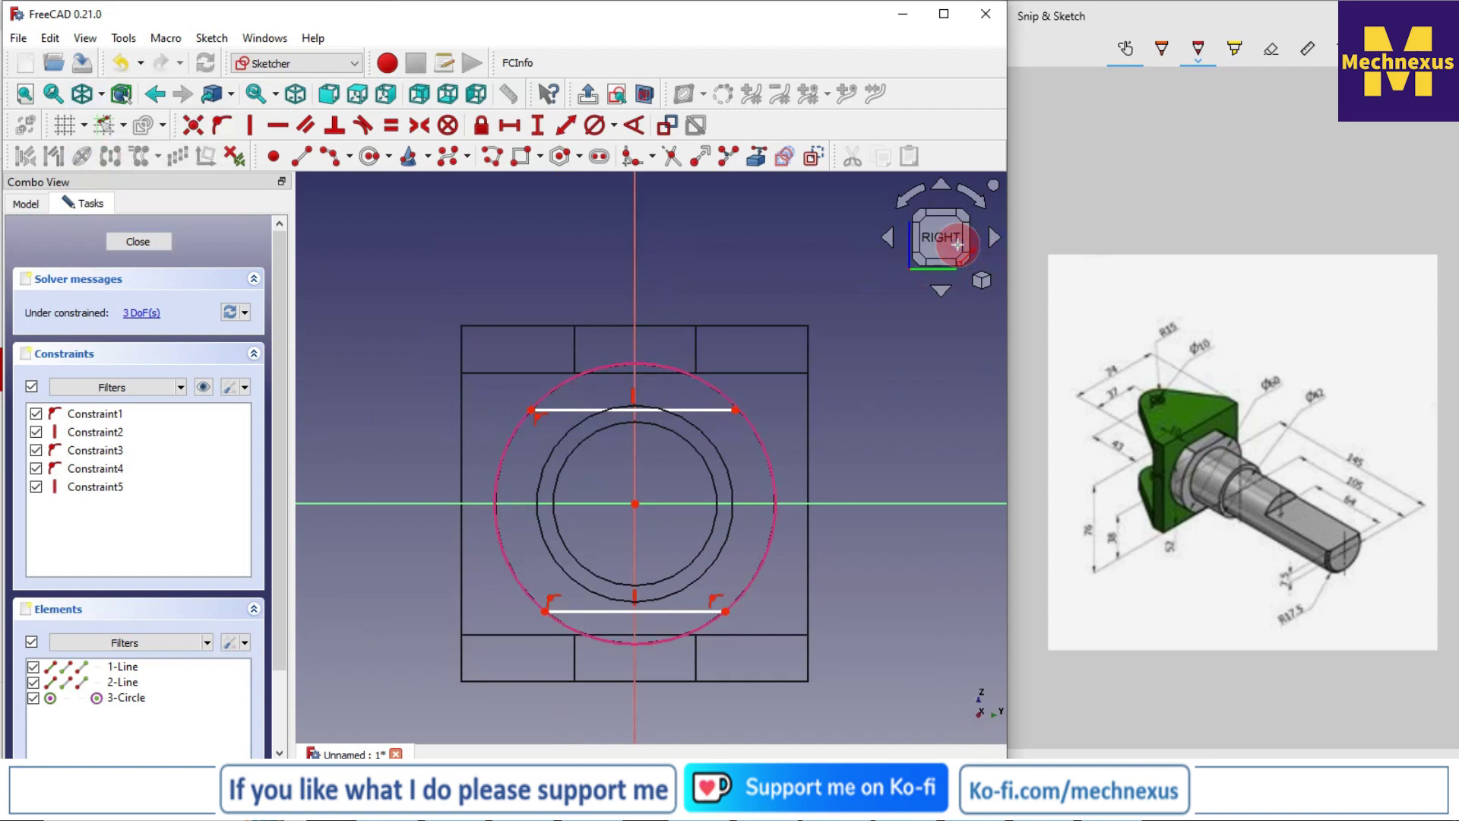
scroll(493, 460, "up", 1)
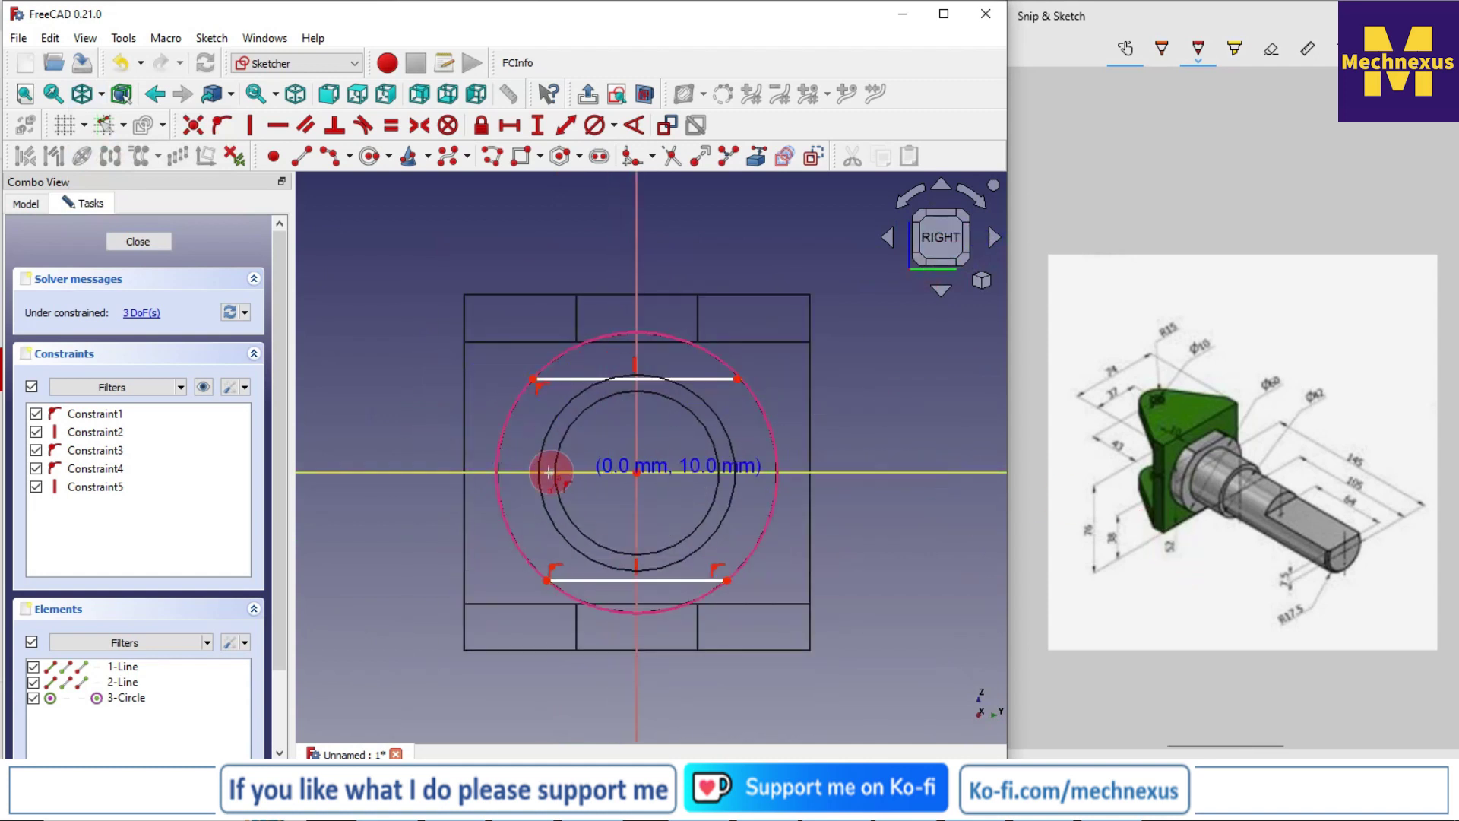
left_click(546, 580)
left_click(533, 379)
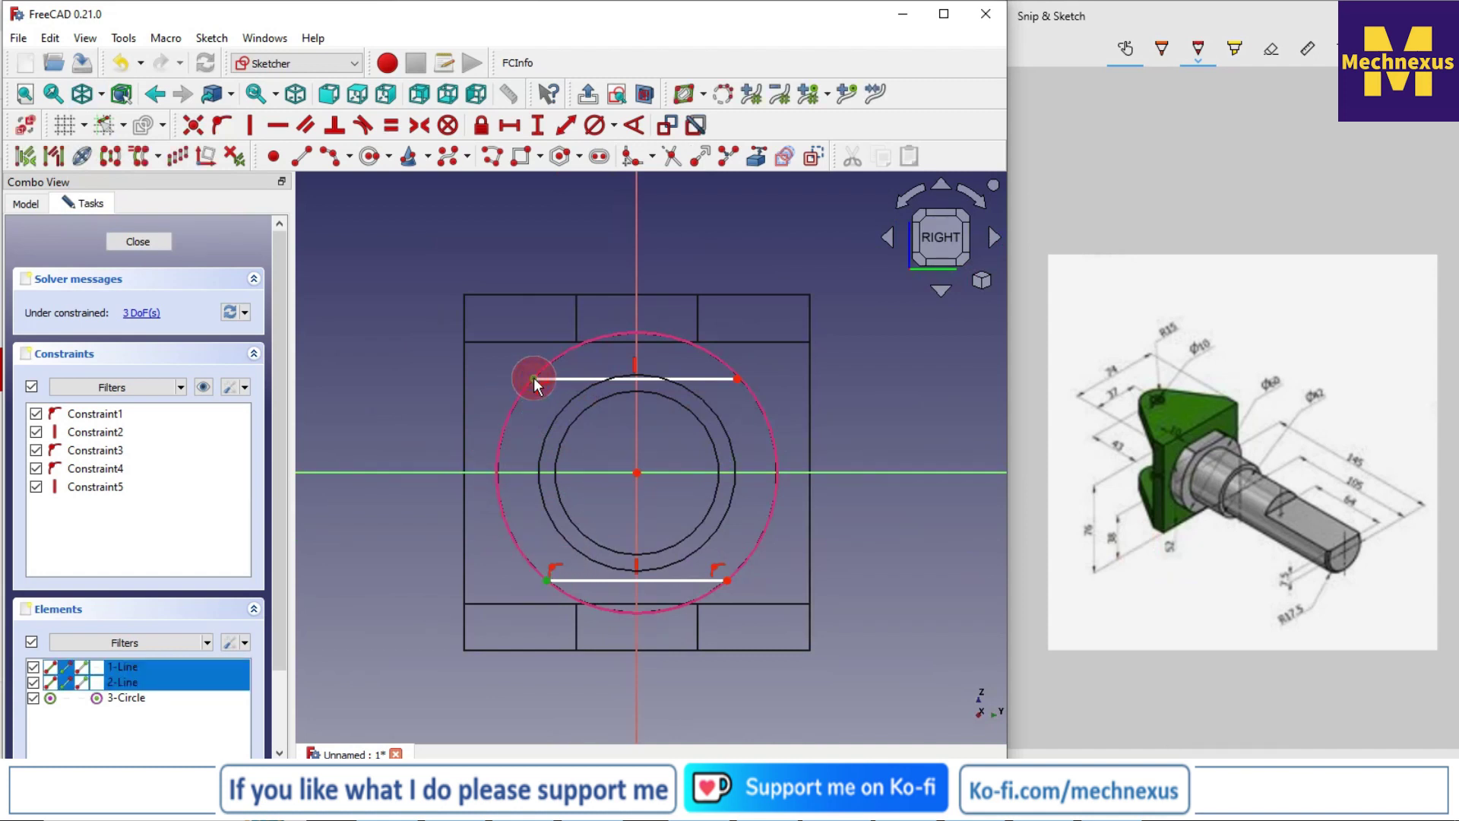
left_click(539, 127)
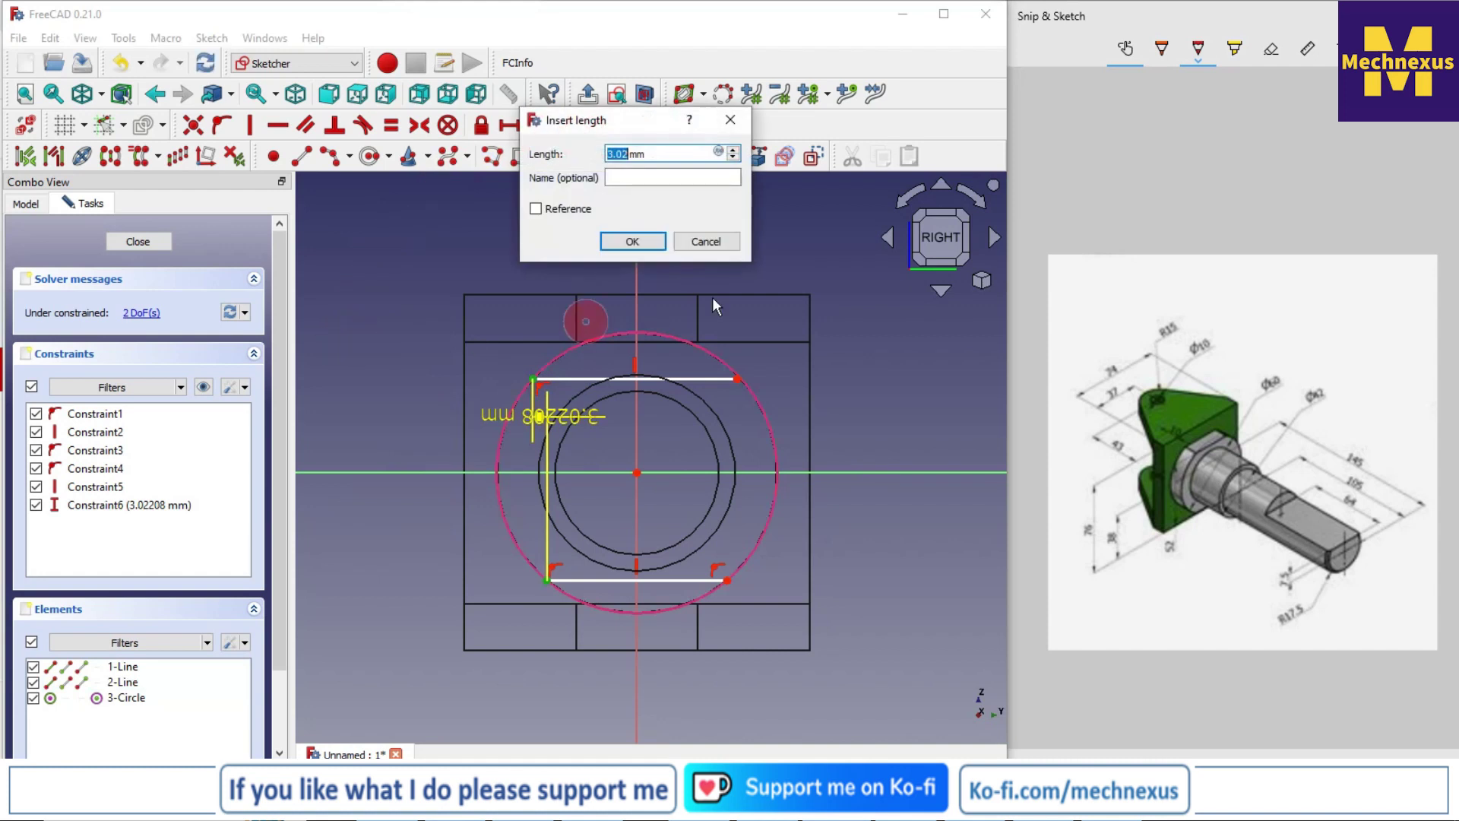
left_click(695, 241)
Step: Dimension the vertical distance between the endpoints of the two chord lines as 52 mm
left_click(546, 581)
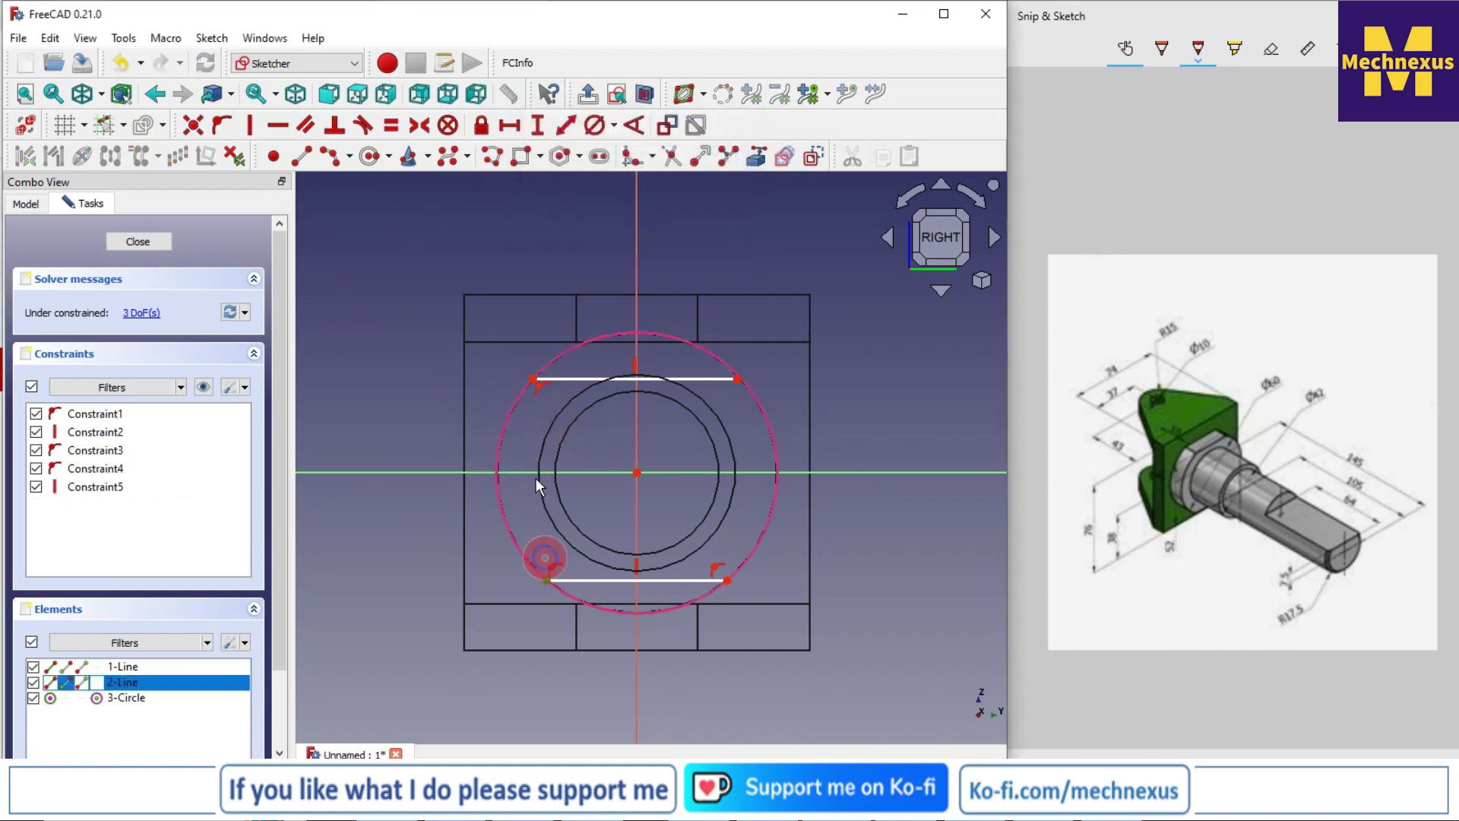
left_click(533, 379)
left_click(539, 127)
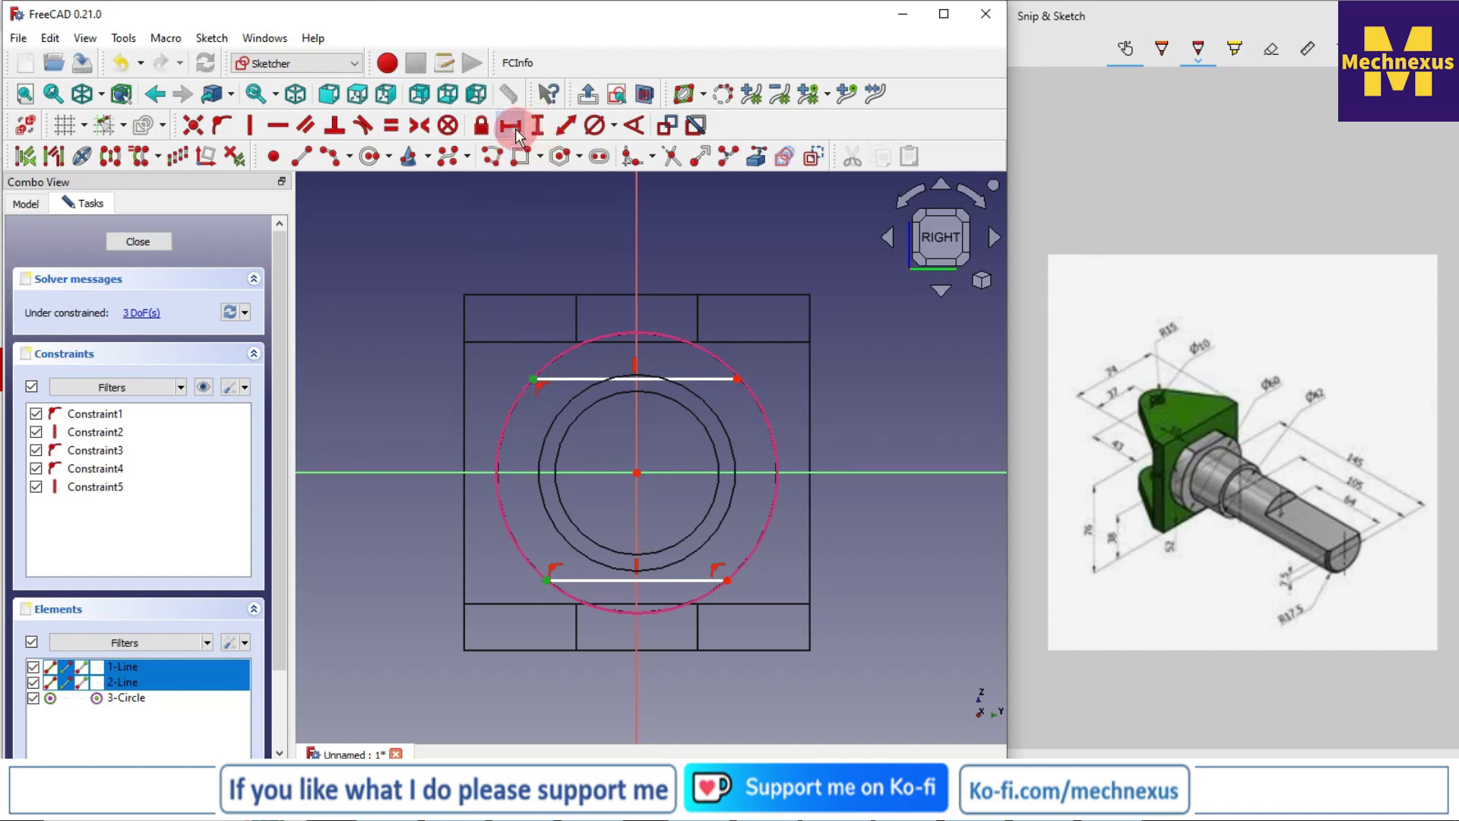
type("5mm")
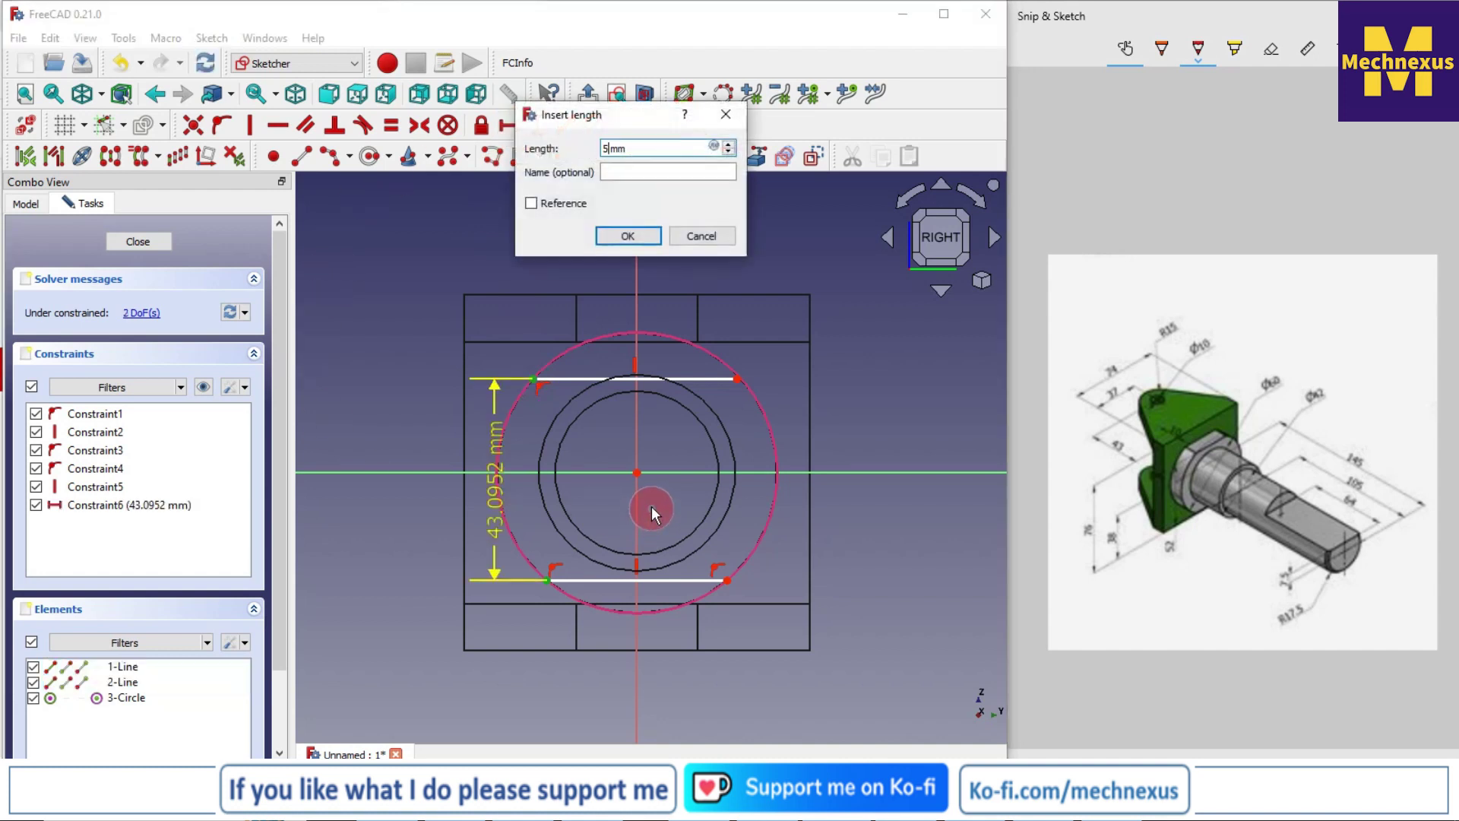
type("2")
key("Return")
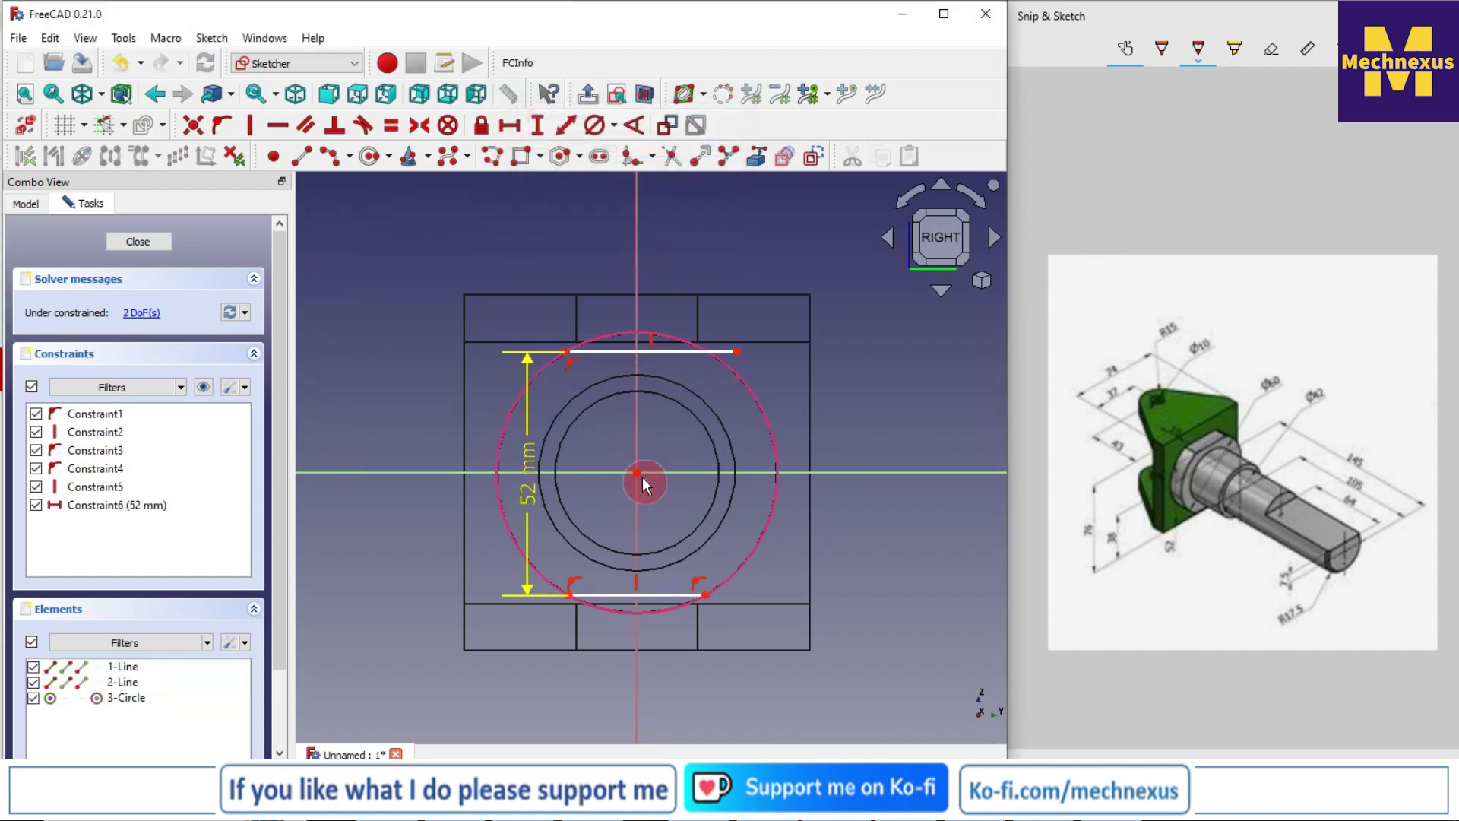
Step: Dimension the upper chord 26 mm from the sketch origin and place both dimension labels clear of the projected circle
left_click(637, 473)
left_click(566, 352)
left_click(537, 126)
type("26")
key("Return")
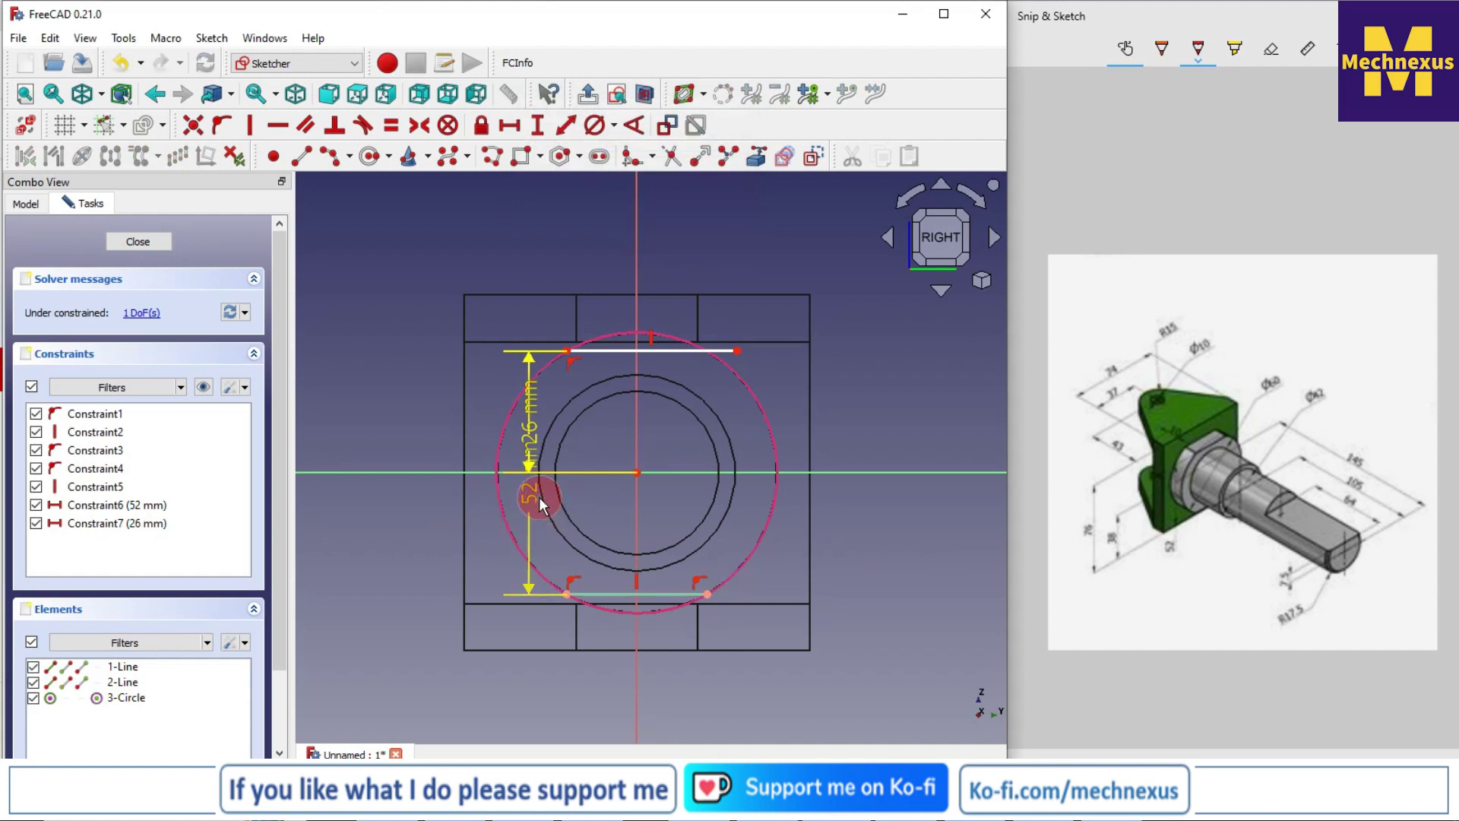
left_click_drag(511, 503, 368, 495)
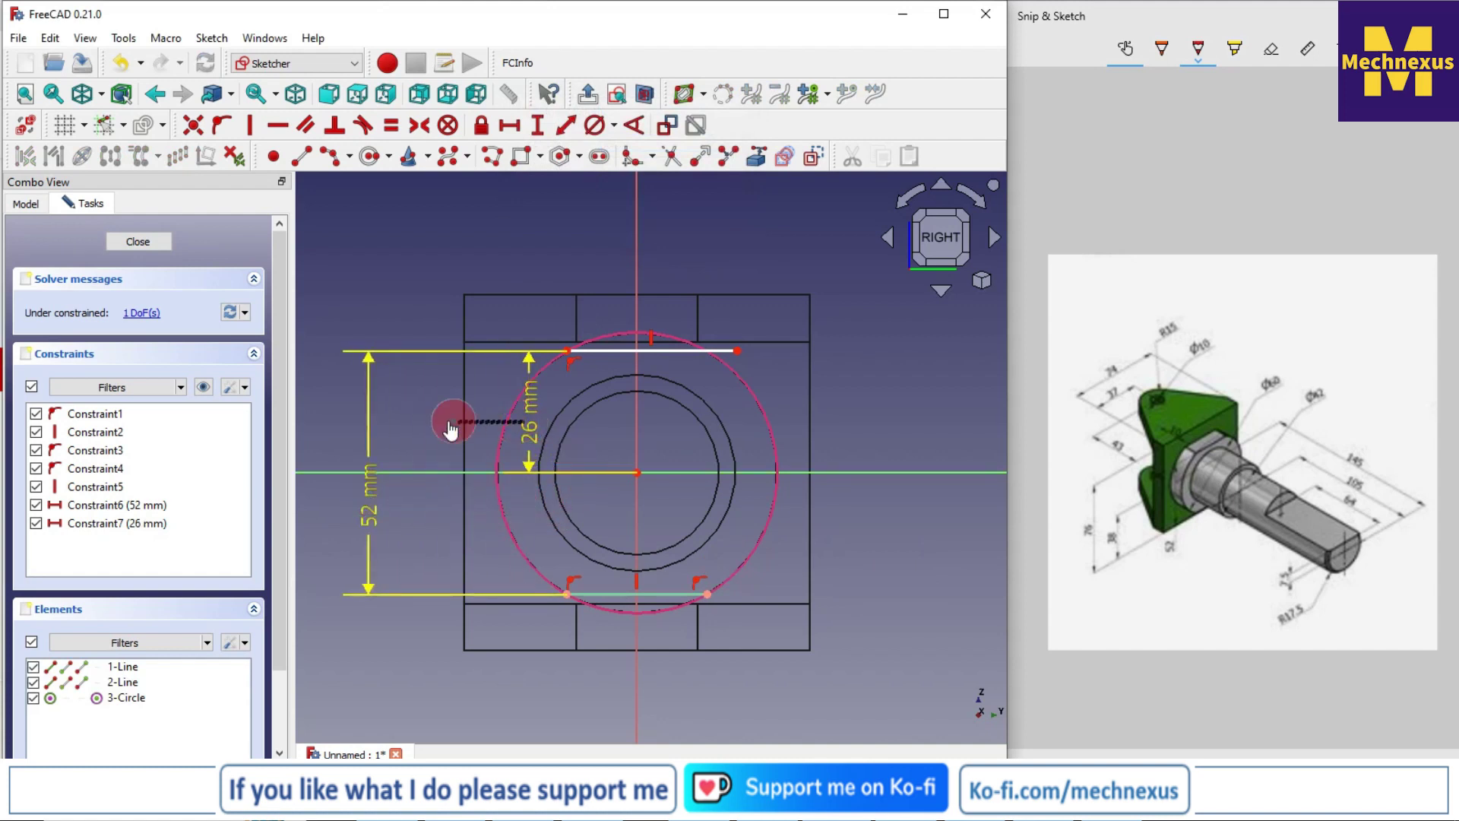
left_click_drag(530, 414, 427, 422)
Step: Constrain the free endpoint of the upper chord onto the projected collar circle
scroll(748, 361, "up", 3)
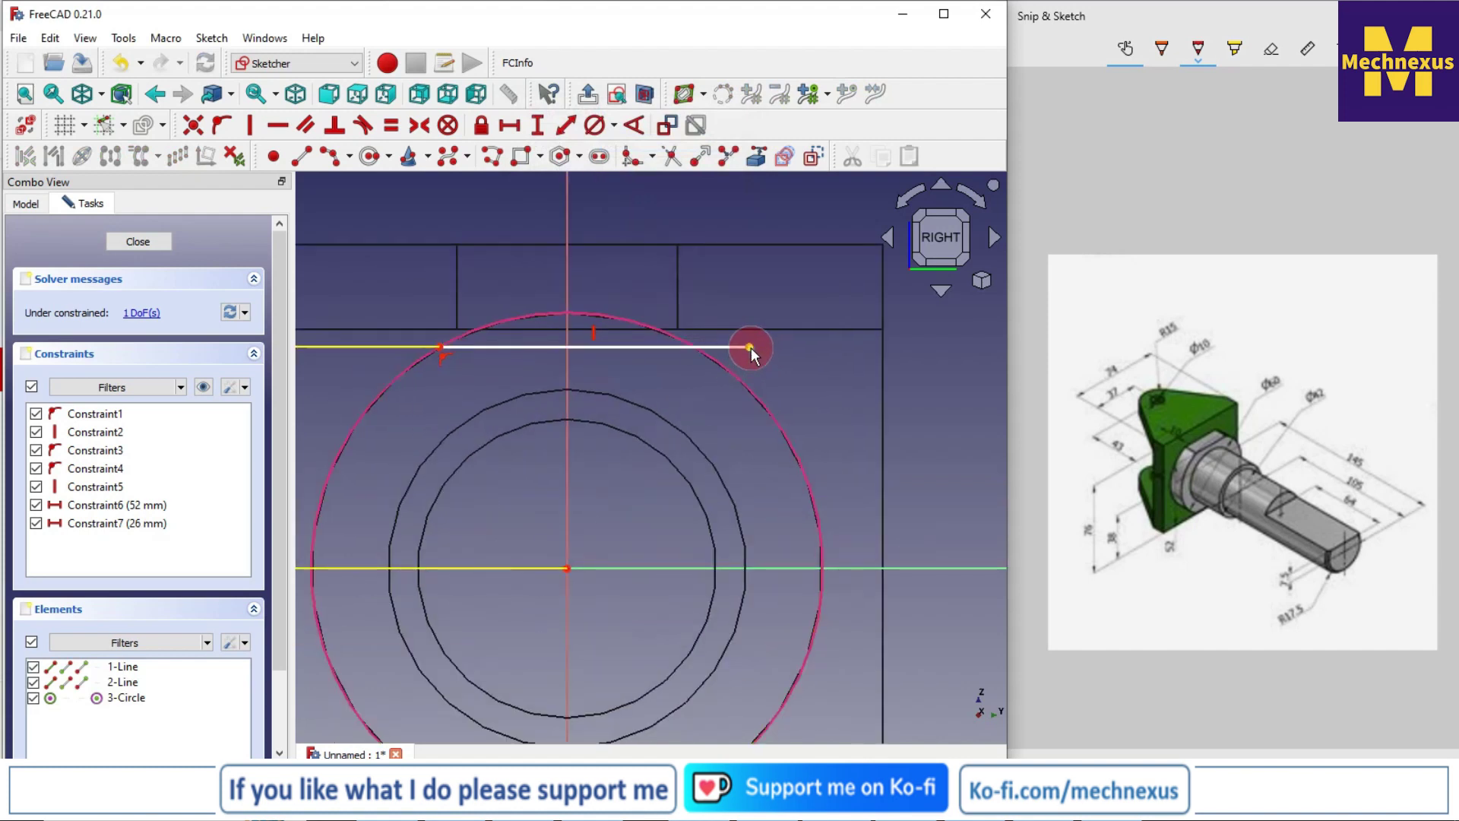
left_click(749, 348)
left_click(737, 370)
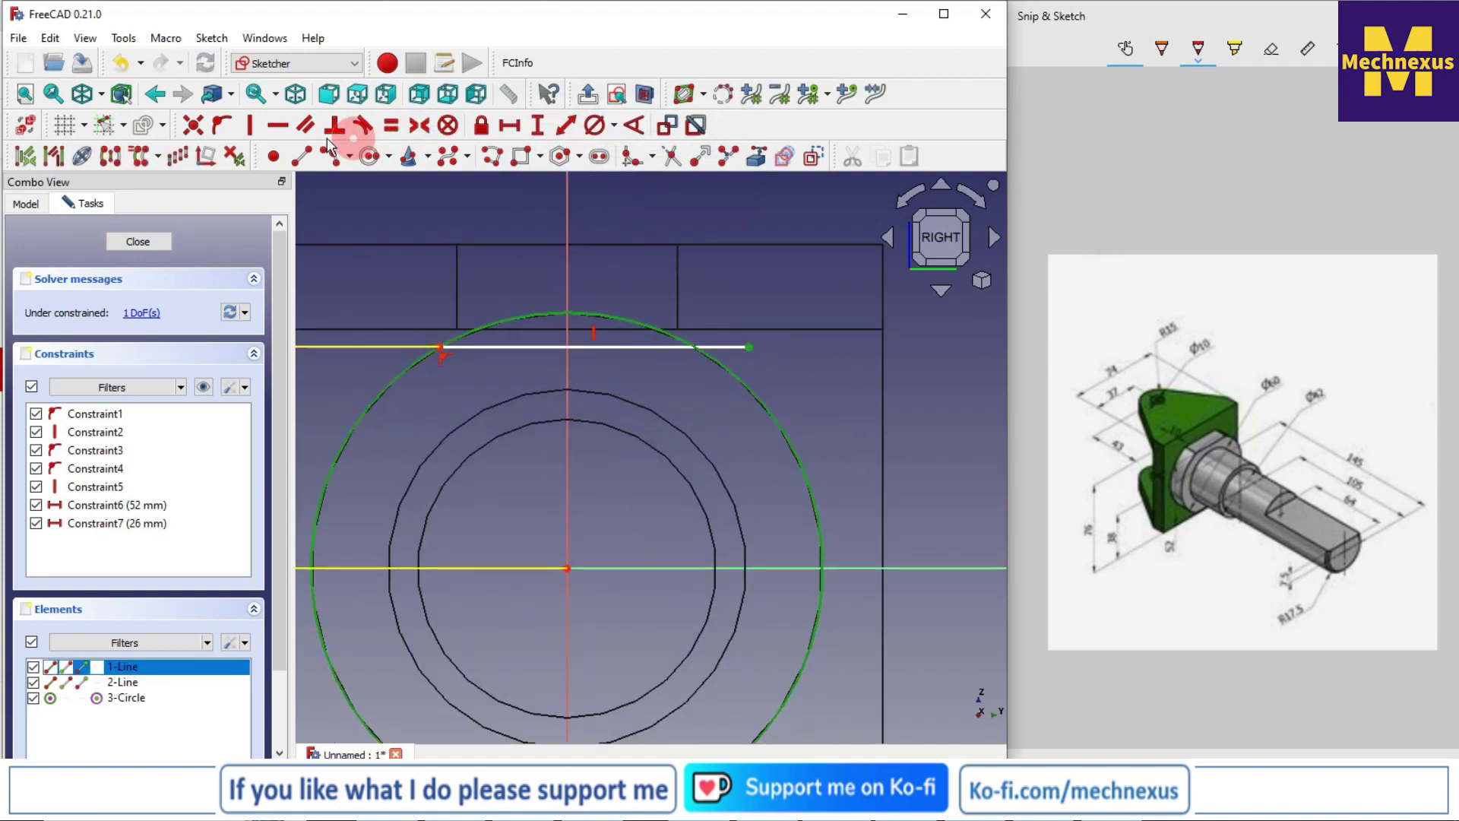
left_click(221, 126)
scroll(772, 369, "down", 3)
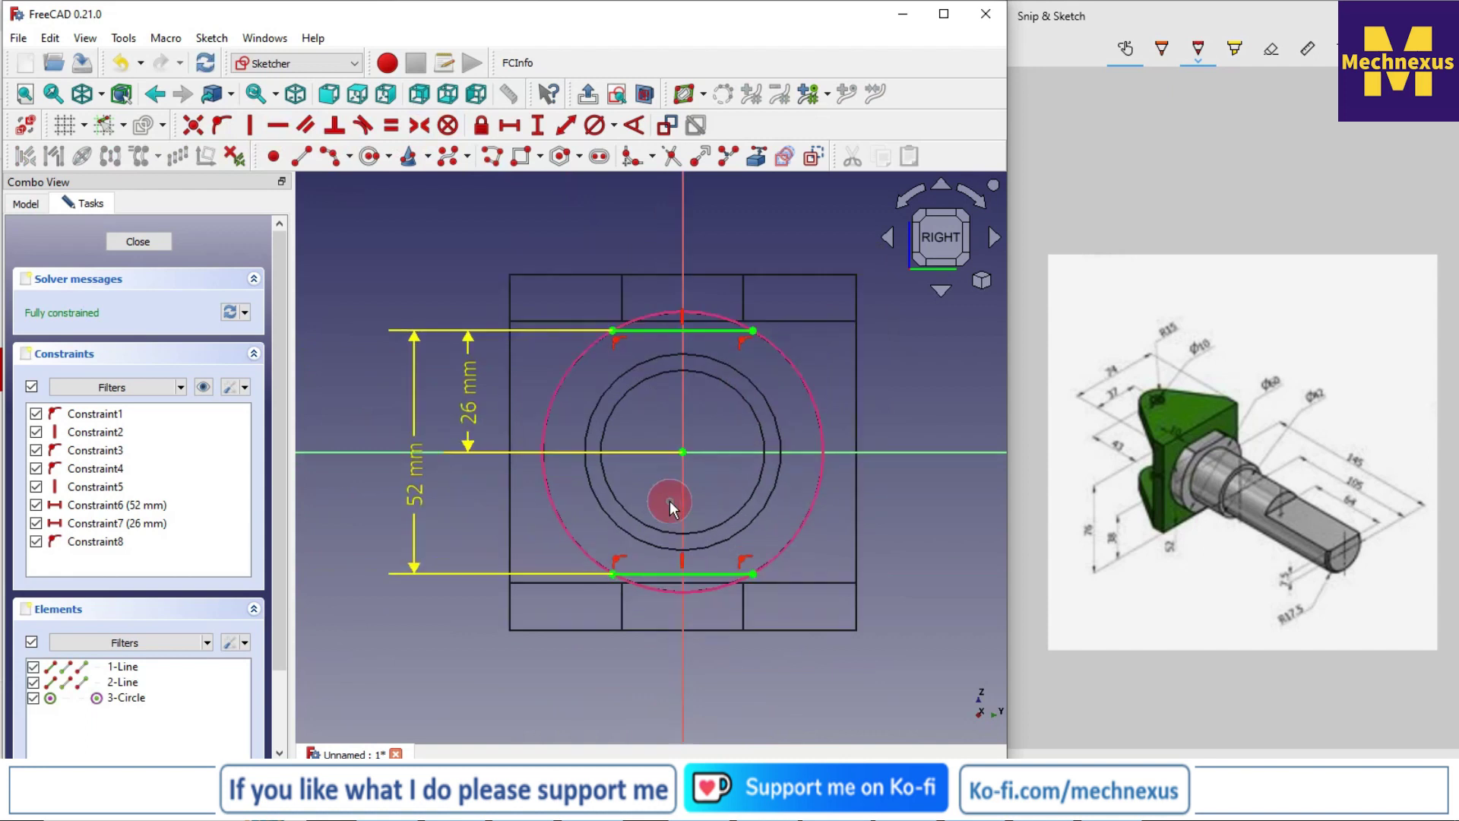
Step: Draw a three-point arc of about 30 mm radius between the upper chord's ends, following the projected circle
scroll(671, 508, "up", 2)
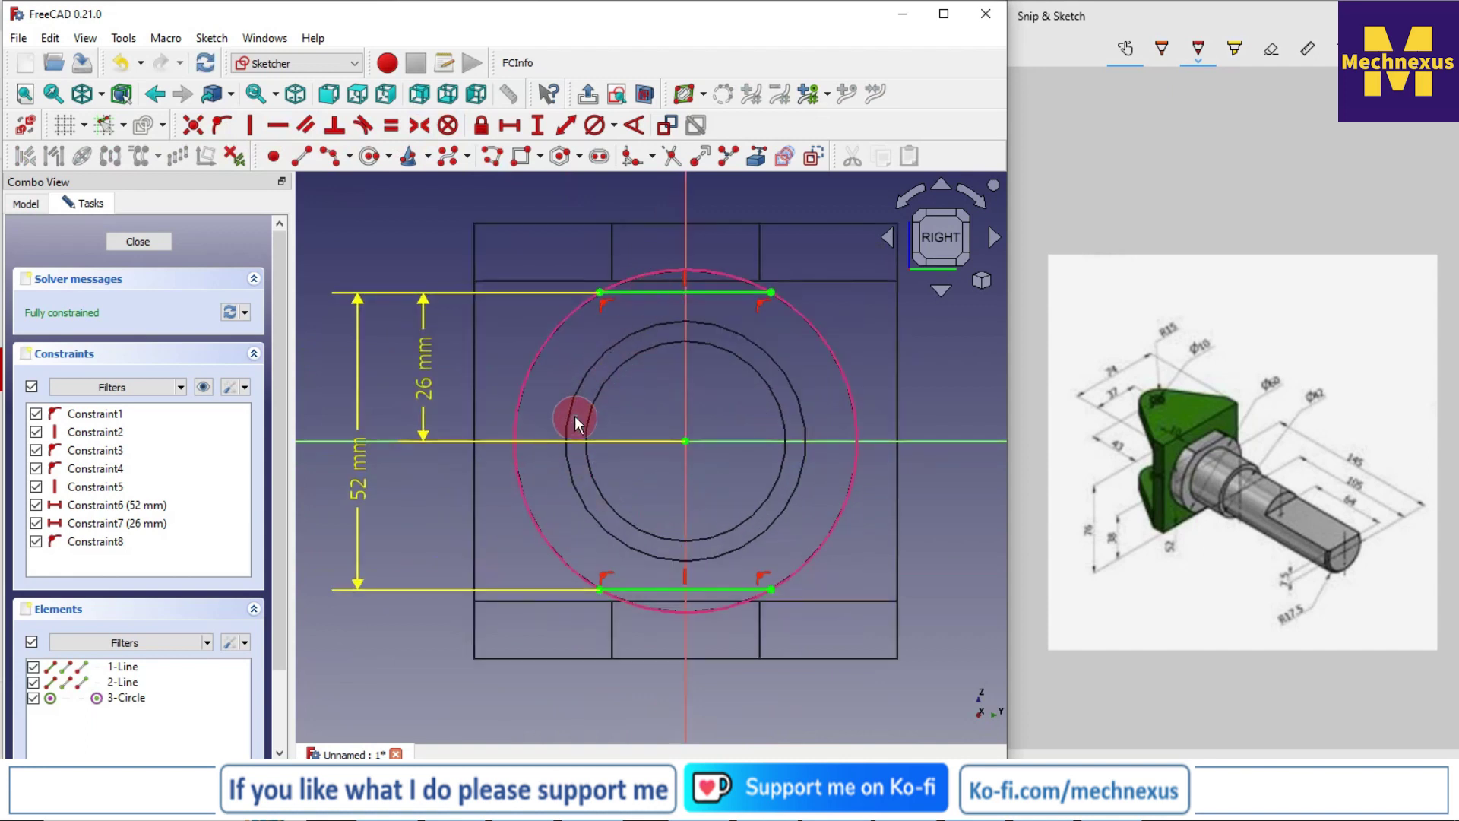
scroll(655, 275, "up", 1)
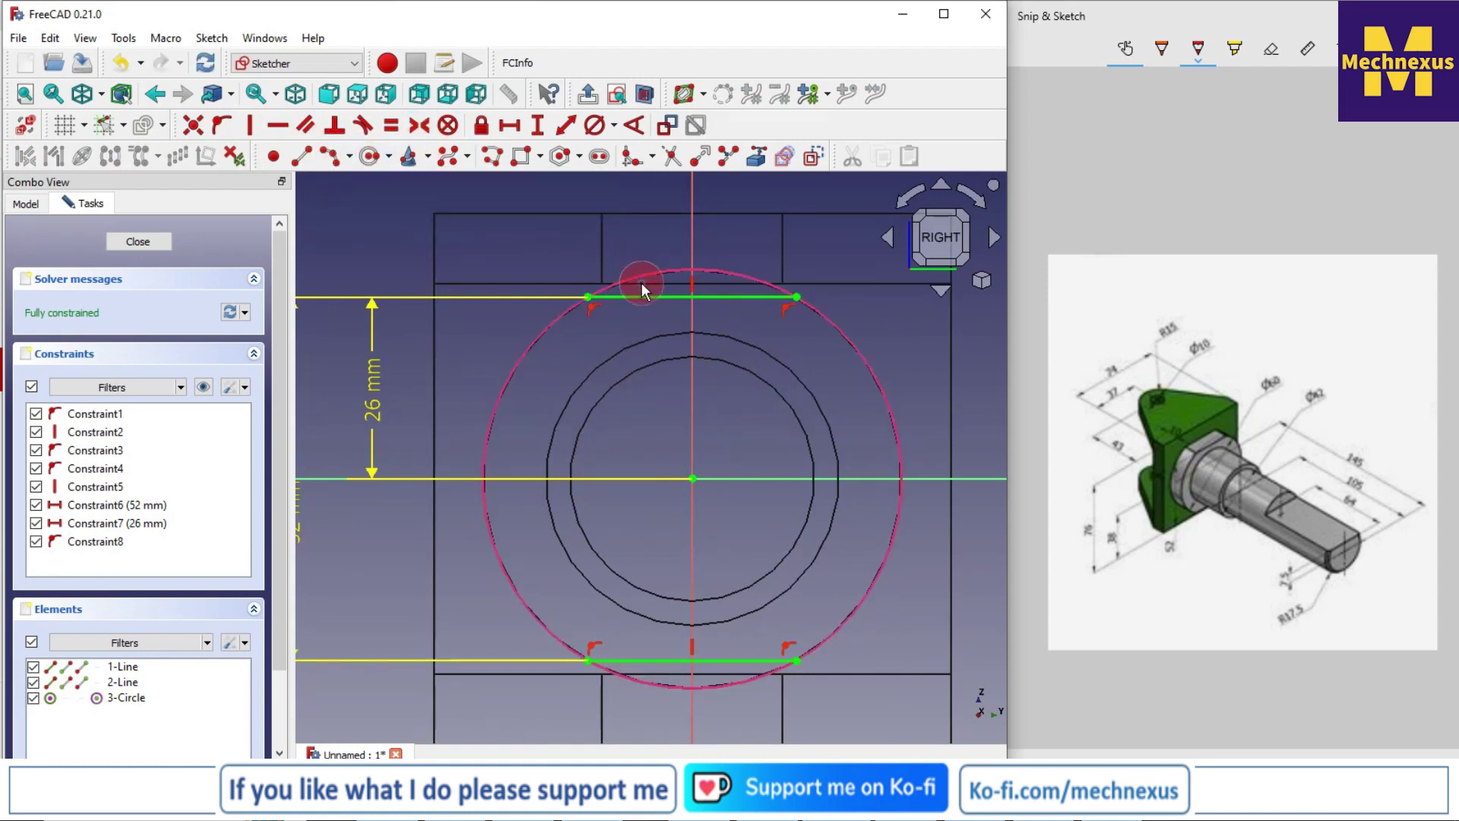
scroll(642, 283, "down", 1)
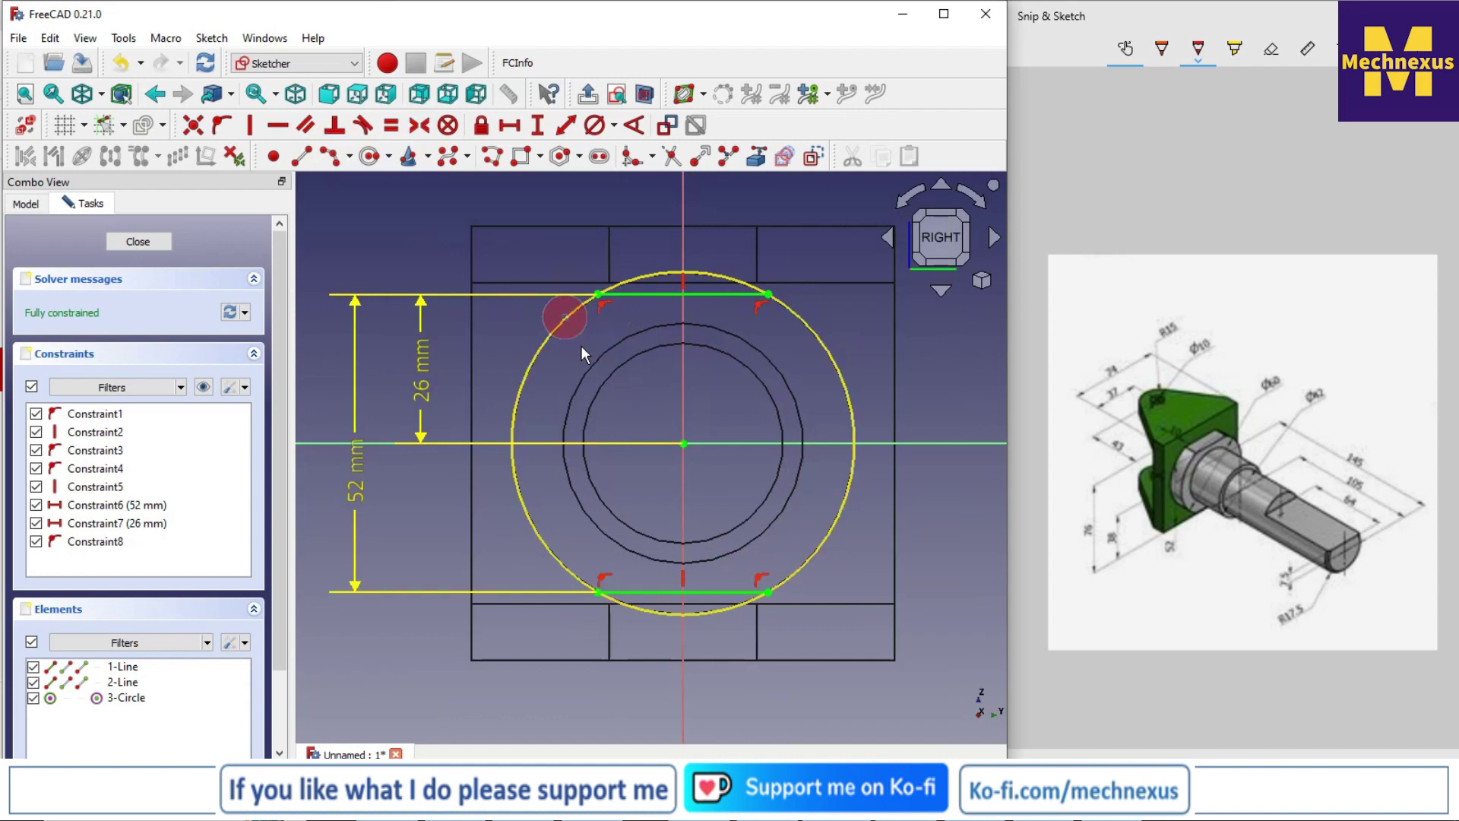
left_click(333, 160)
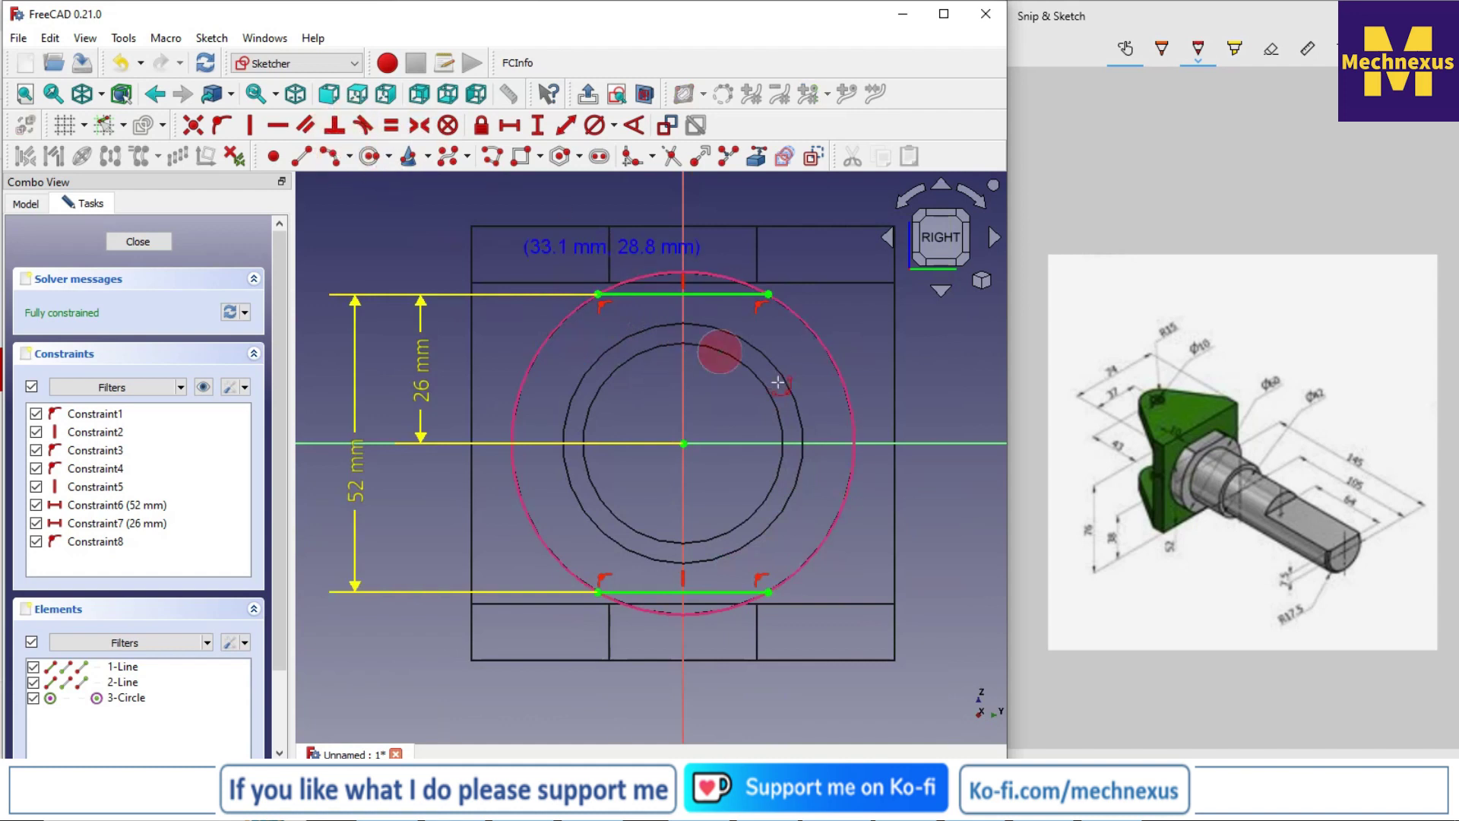
left_click(599, 296)
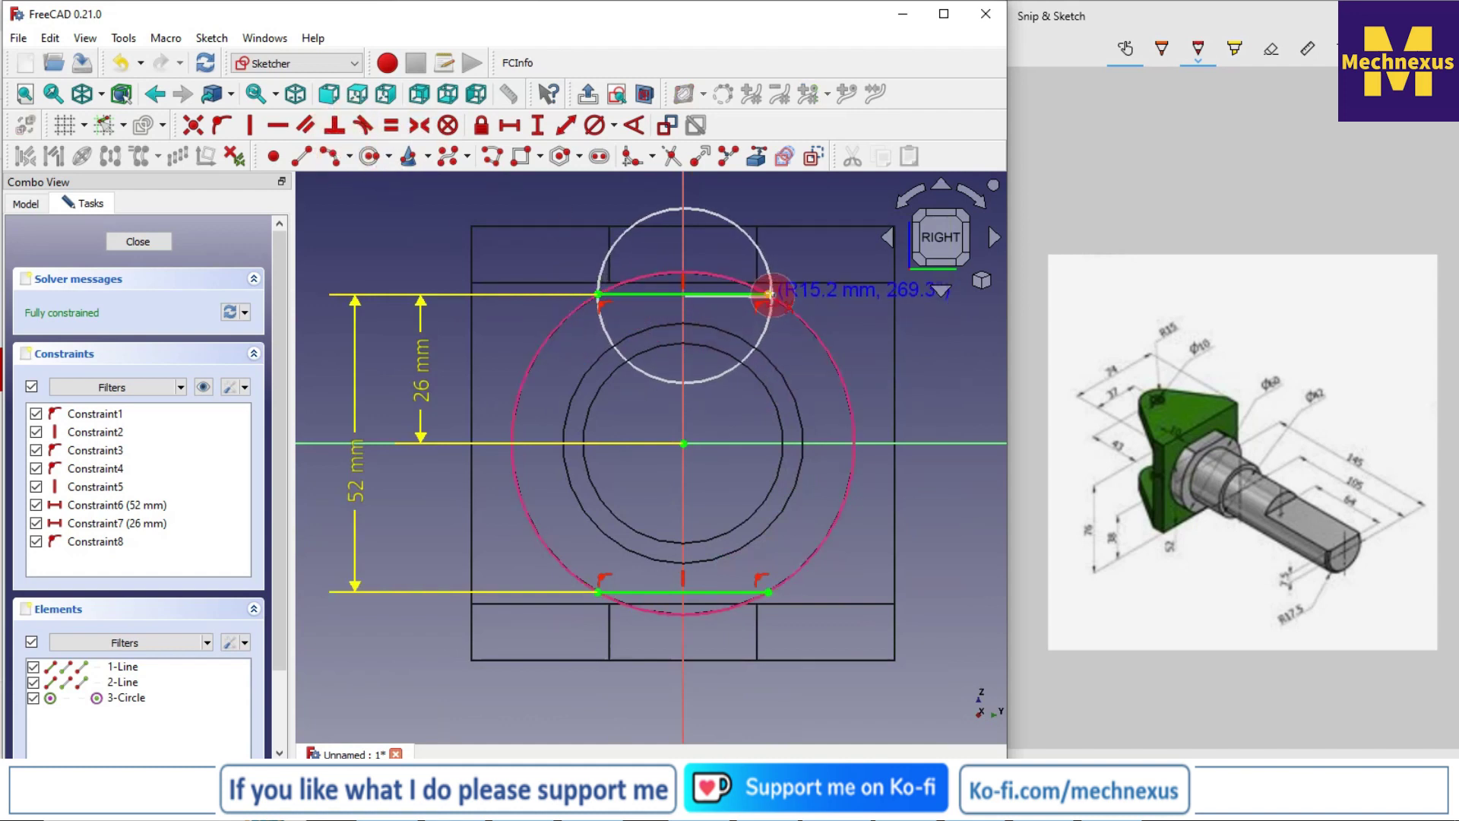
left_click(769, 294)
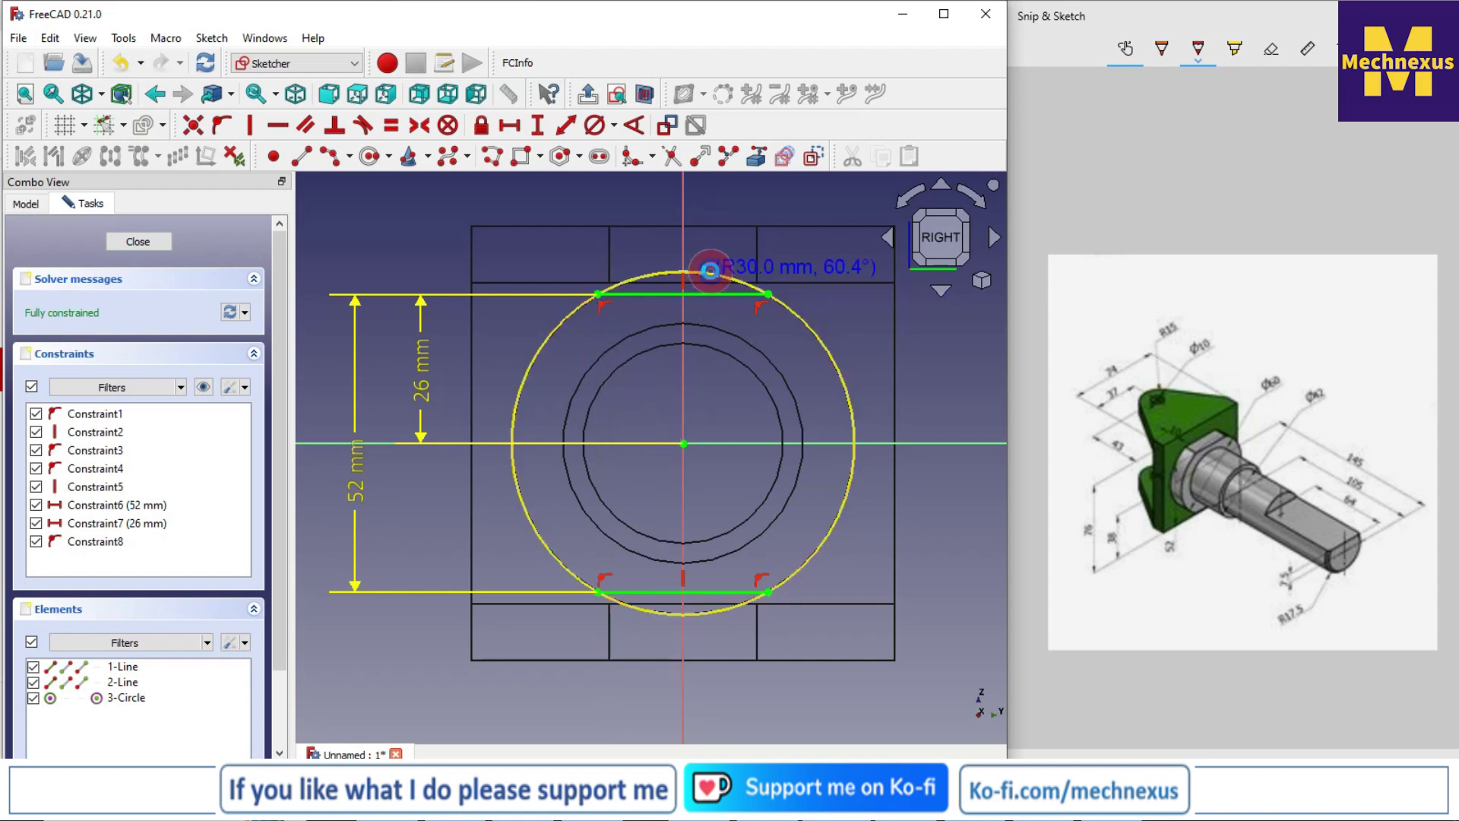
left_click(675, 274)
Step: Make the arc's free end coincident with the upper chord's endpoint
scroll(668, 292, "up", 2)
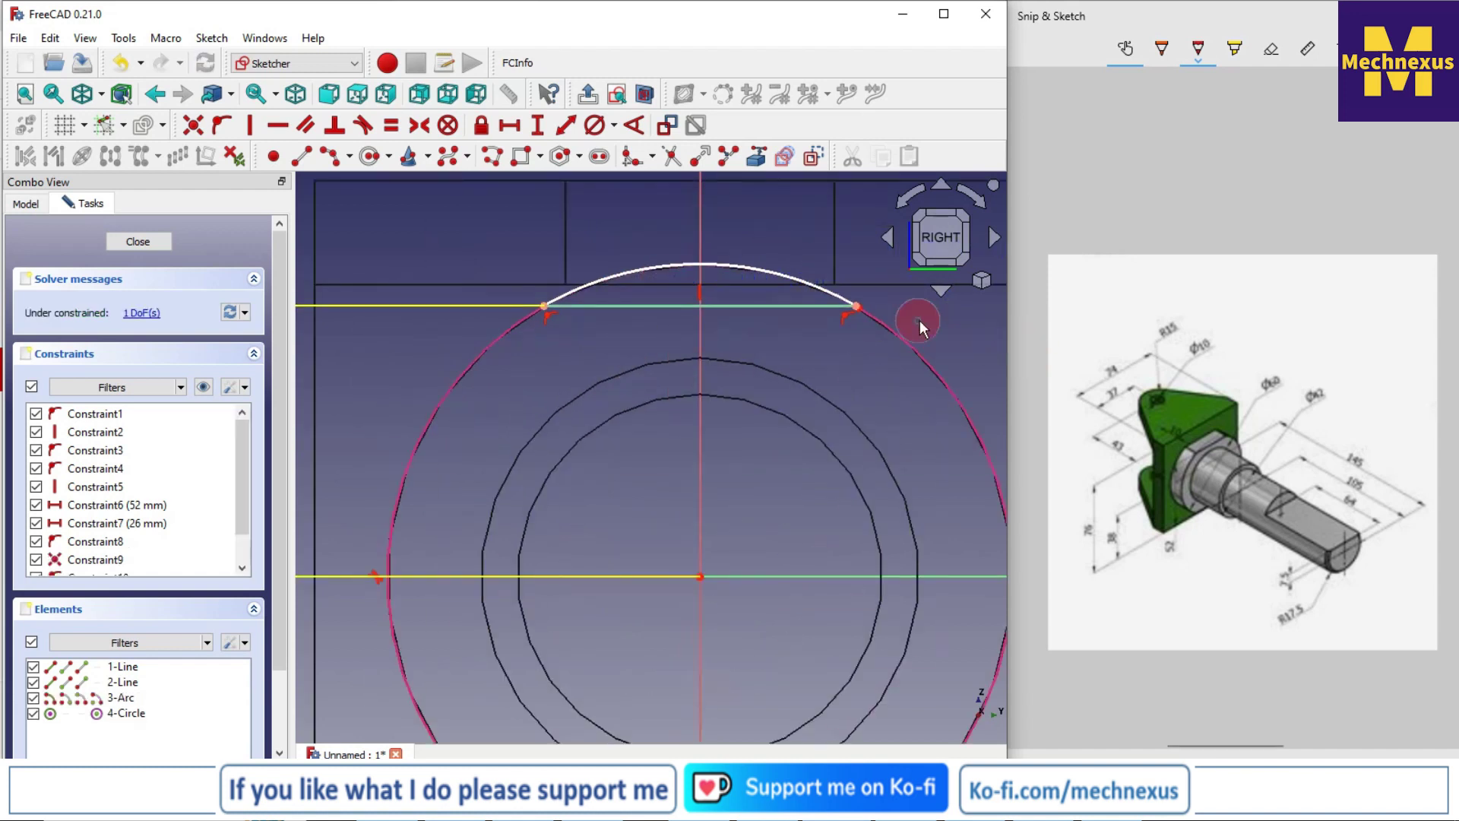
scroll(859, 308, "up", 2)
scroll(853, 308, "up", 2)
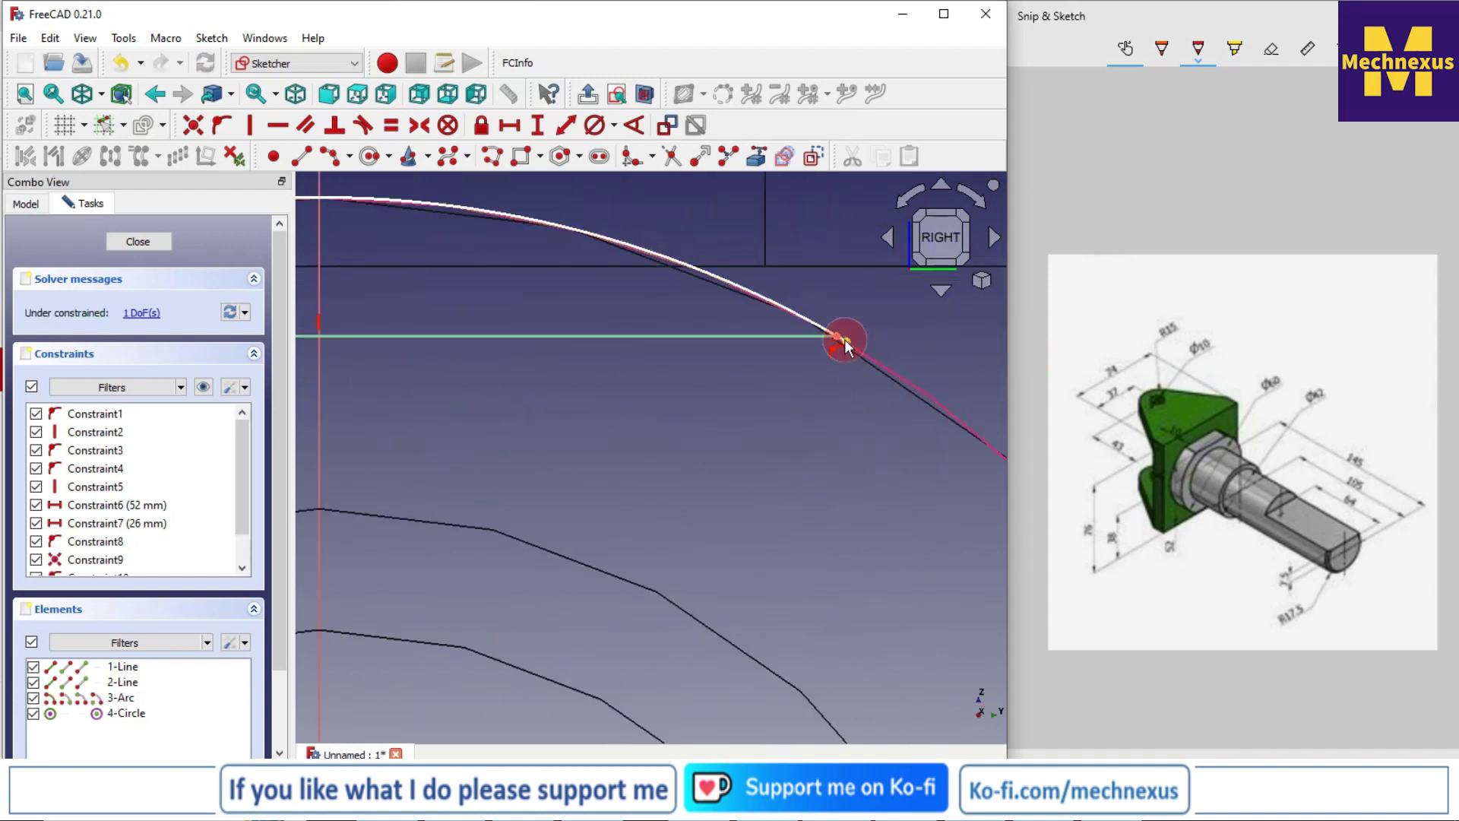
left_click(839, 337)
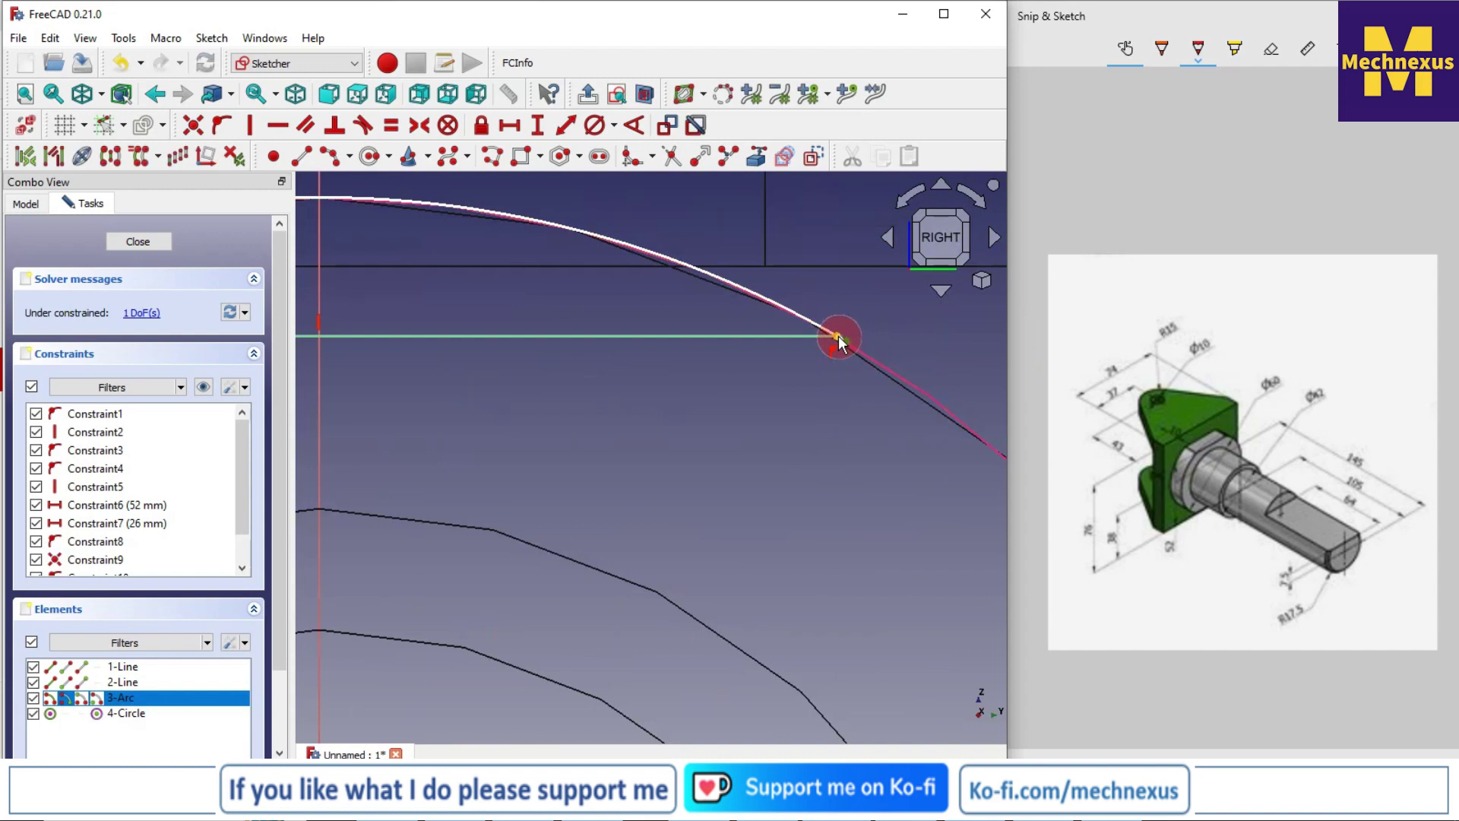
left_click(193, 125)
scroll(807, 369, "down", 2)
scroll(807, 369, "down", 3)
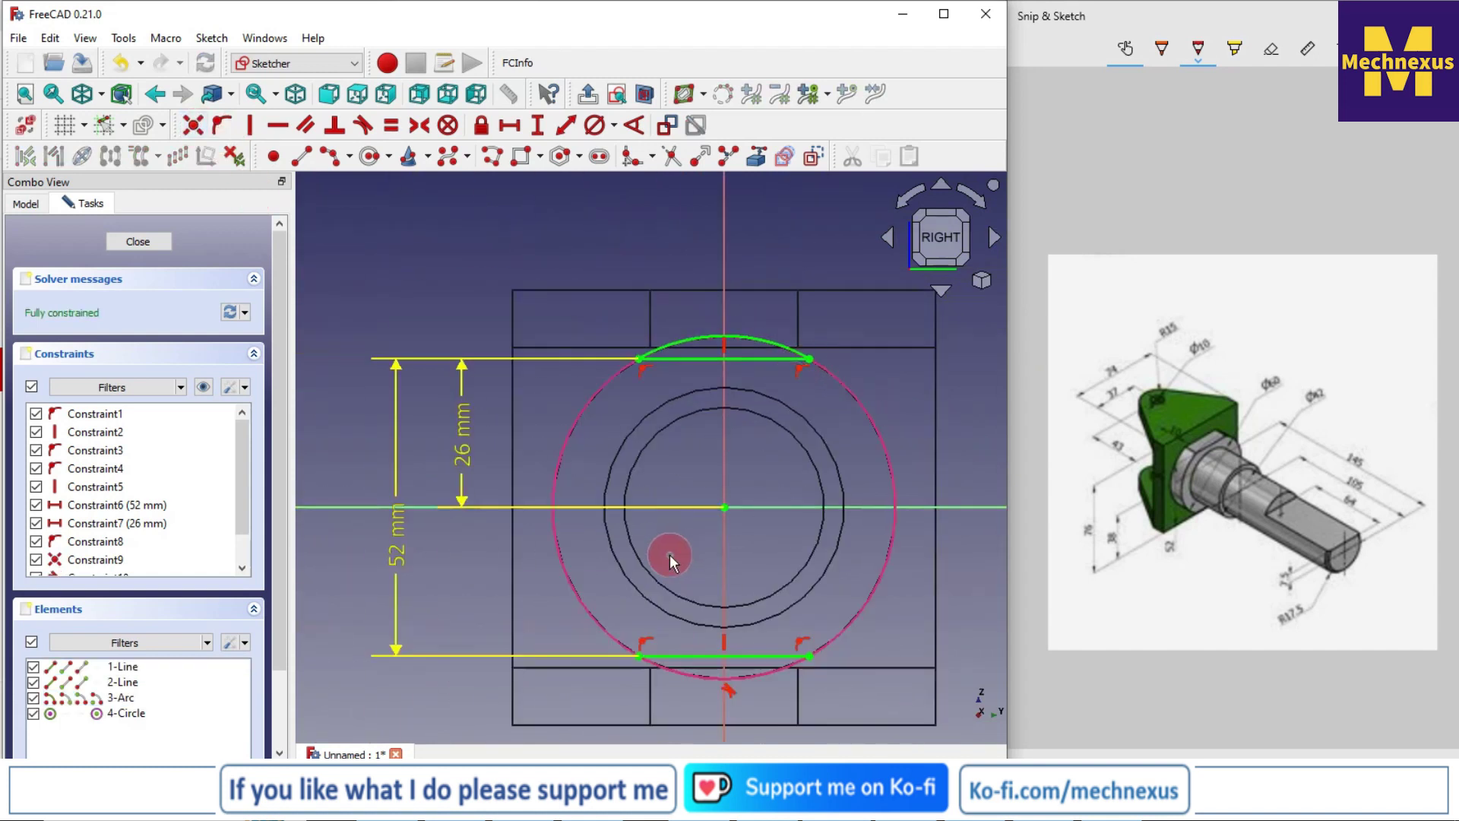
Step: Convert the lower chord line to construction geometry
scroll(732, 644, "up", 2)
scroll(733, 644, "down", 1)
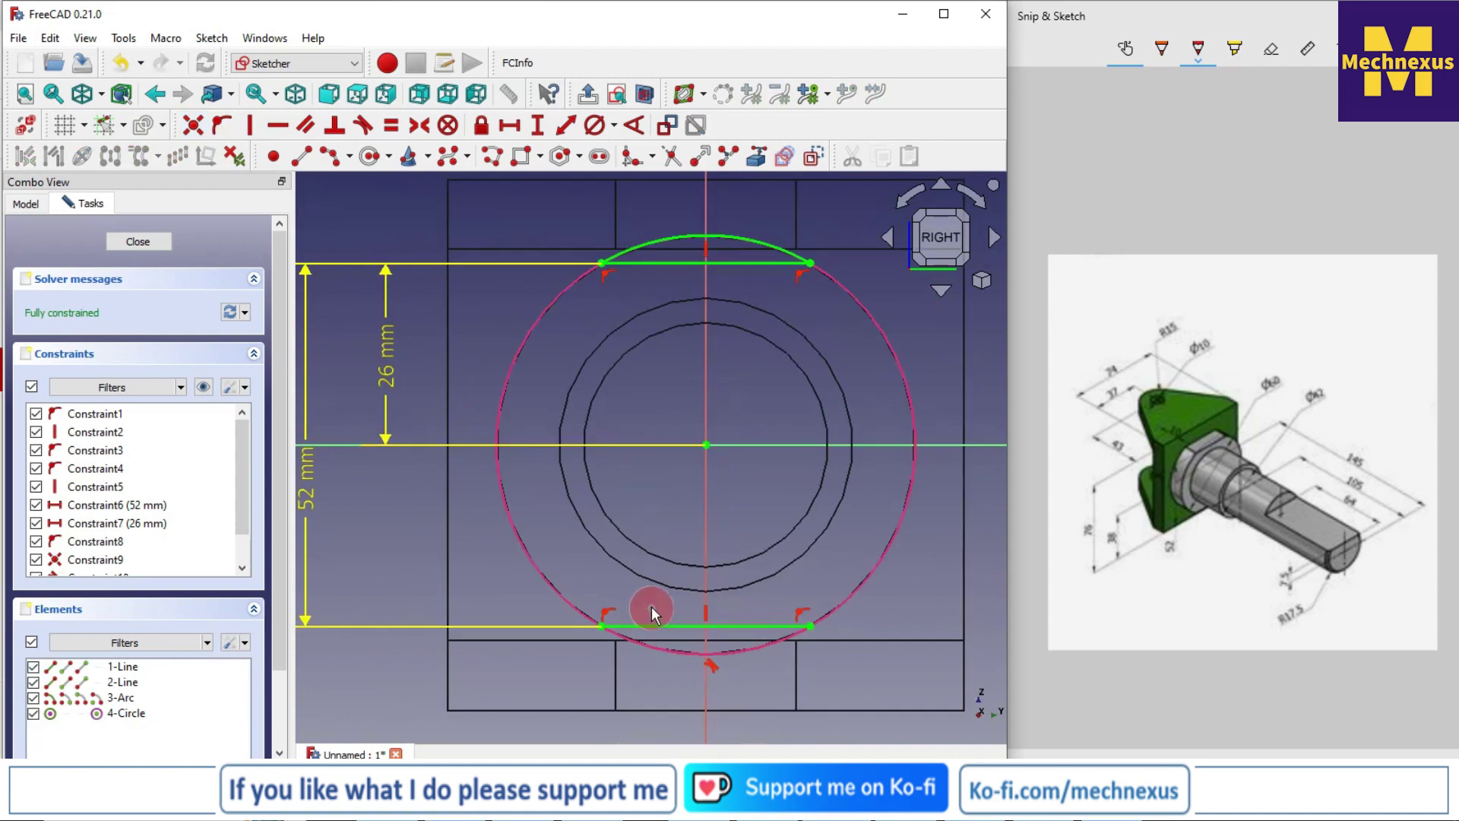
left_click(635, 251)
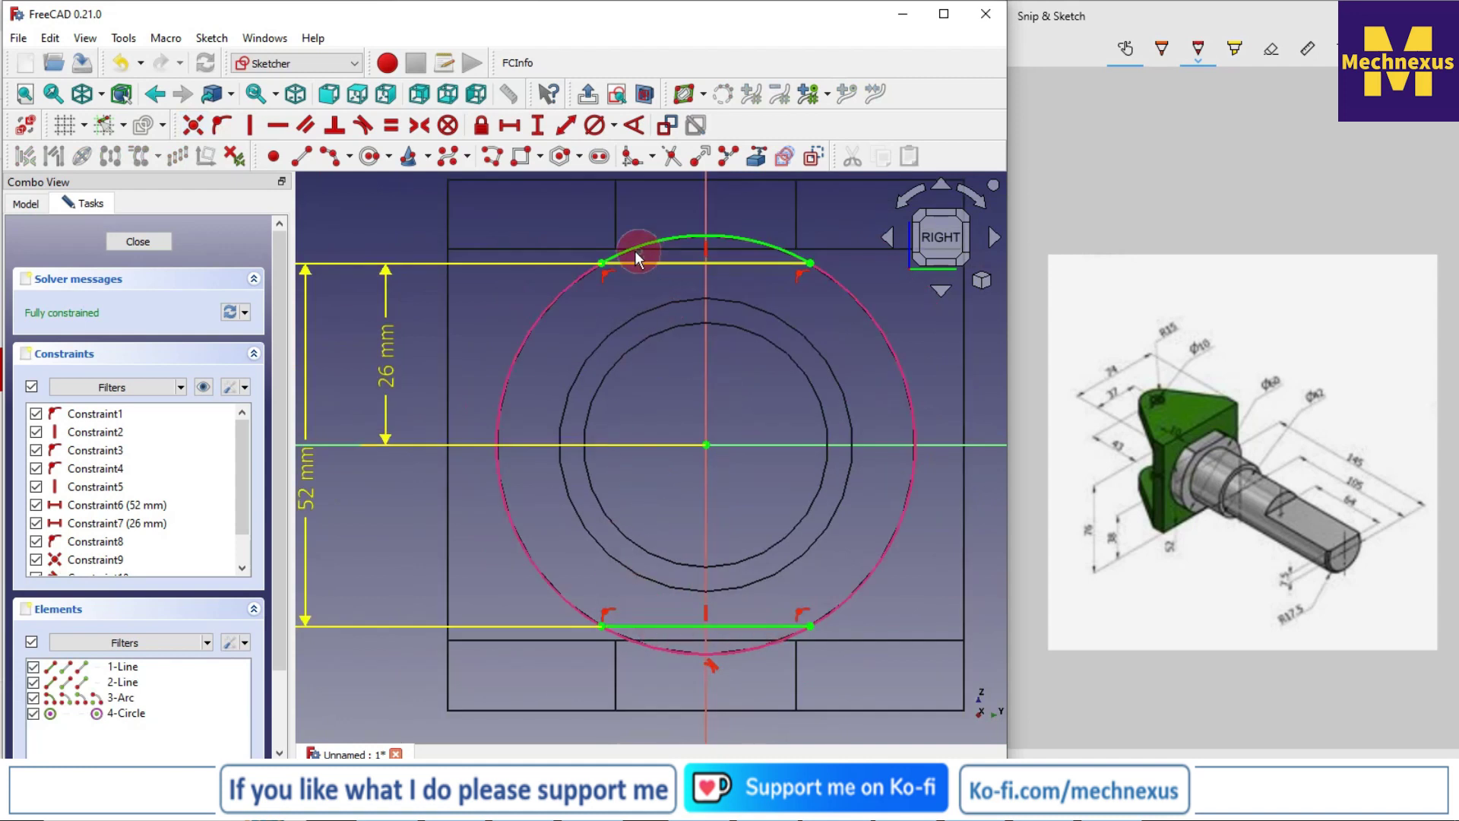
left_click(668, 625)
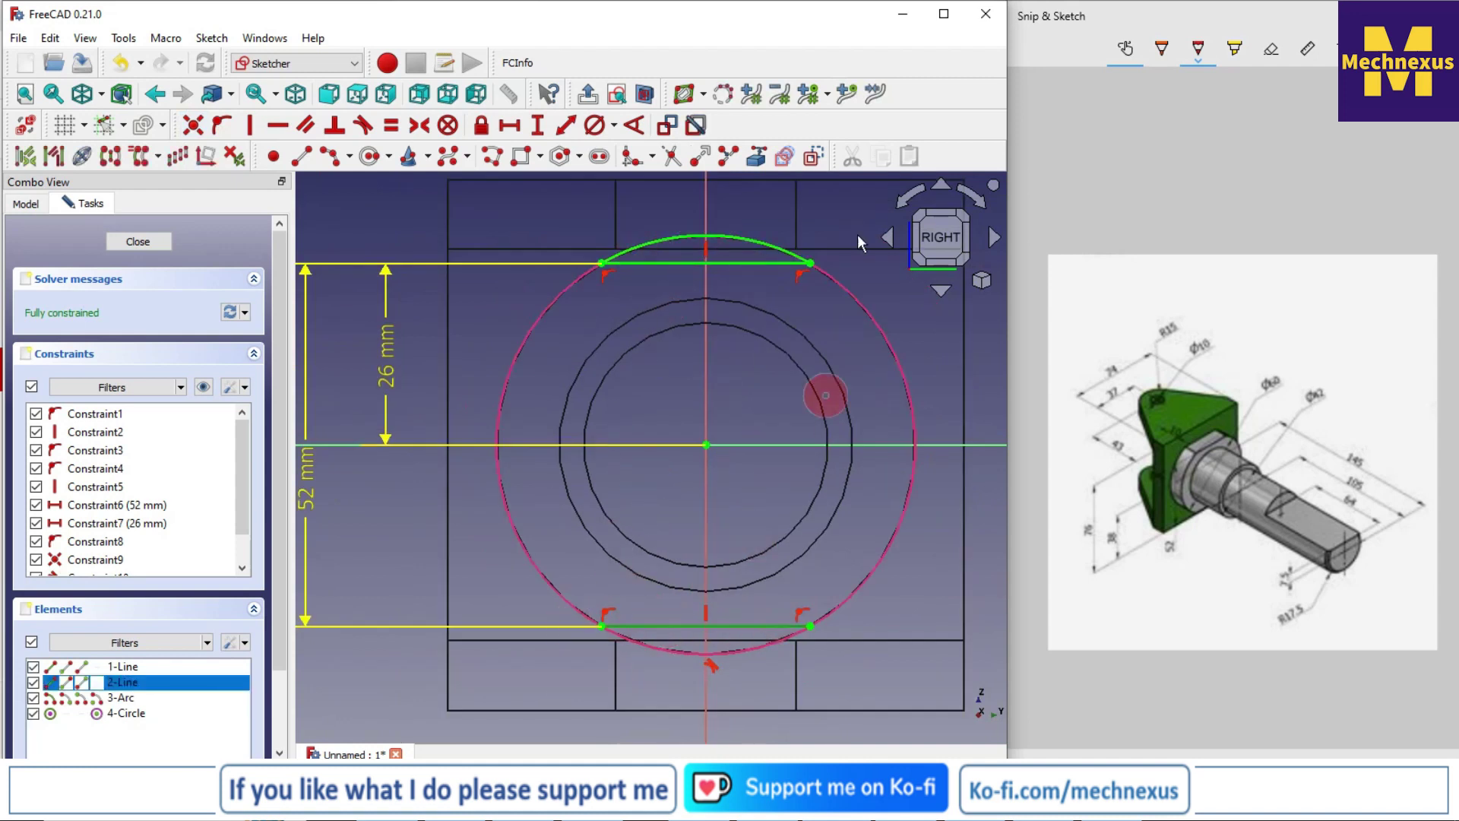
left_click(815, 157)
scroll(768, 456, "down", 4)
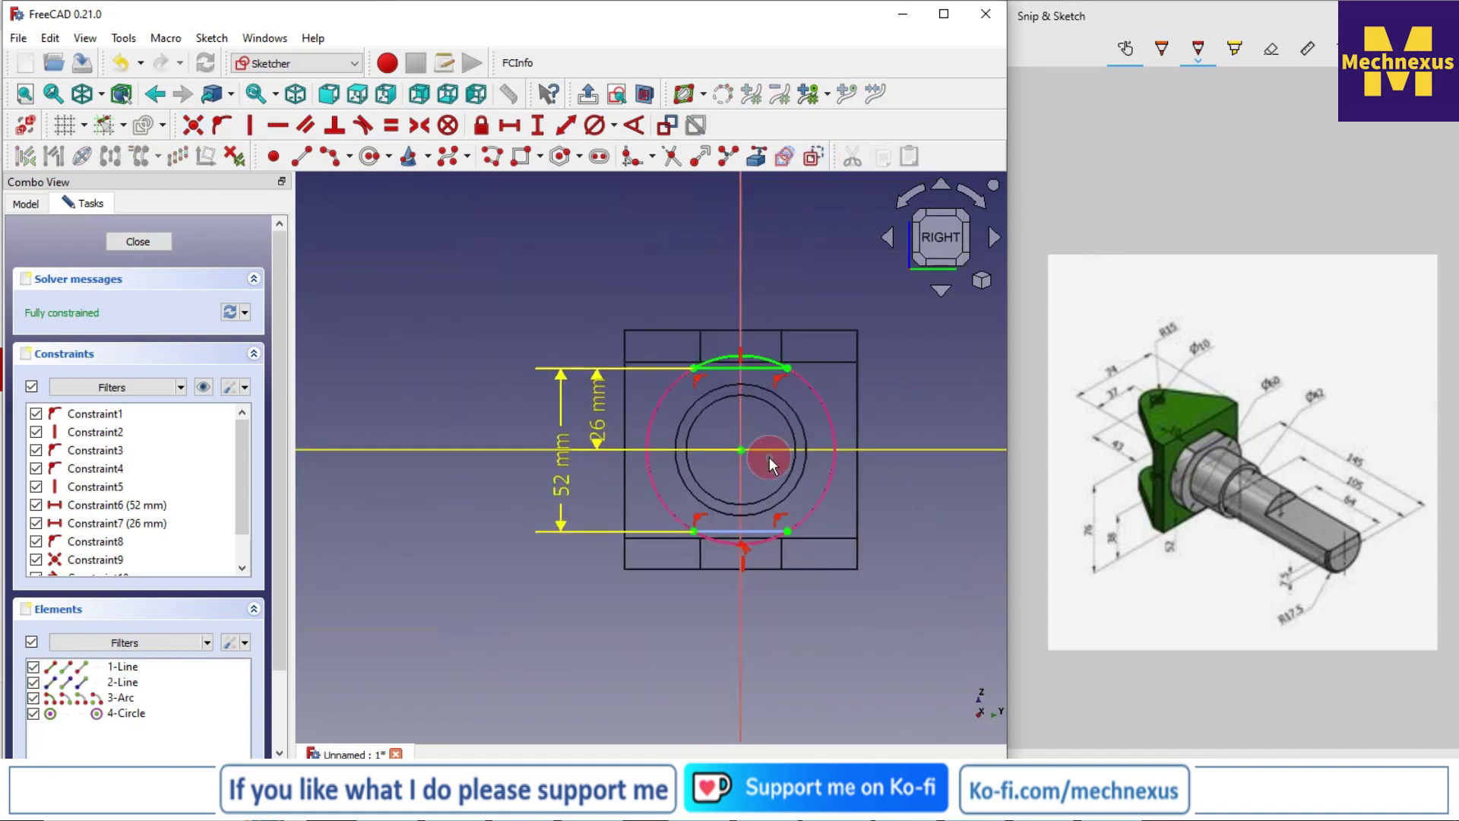
Step: Close the collar sketch and switch the model display from wireframe back to shaded with edges
left_click(145, 241)
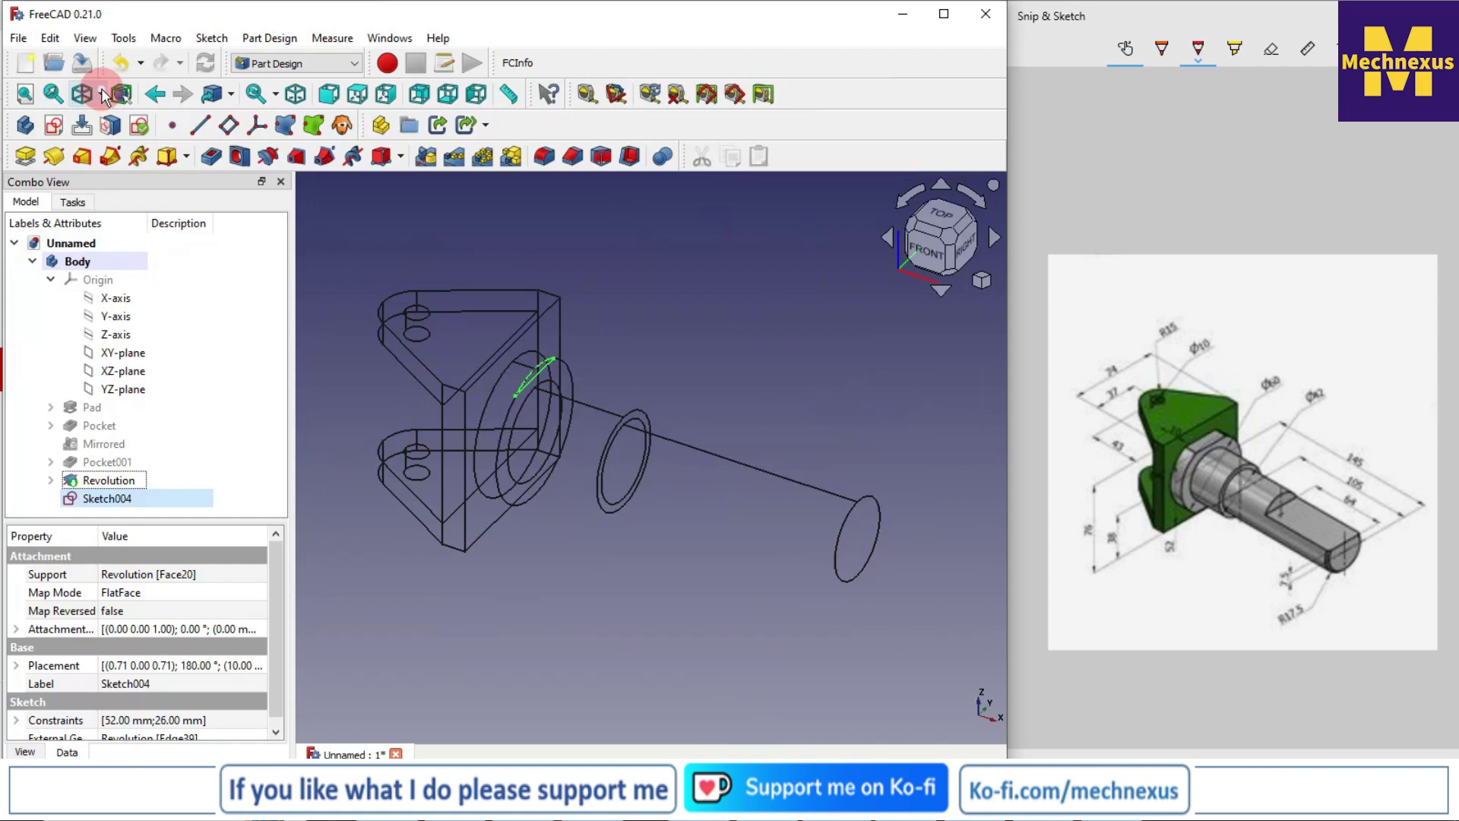
left_click(101, 93)
left_click(118, 238)
scroll(571, 422, "up", 2)
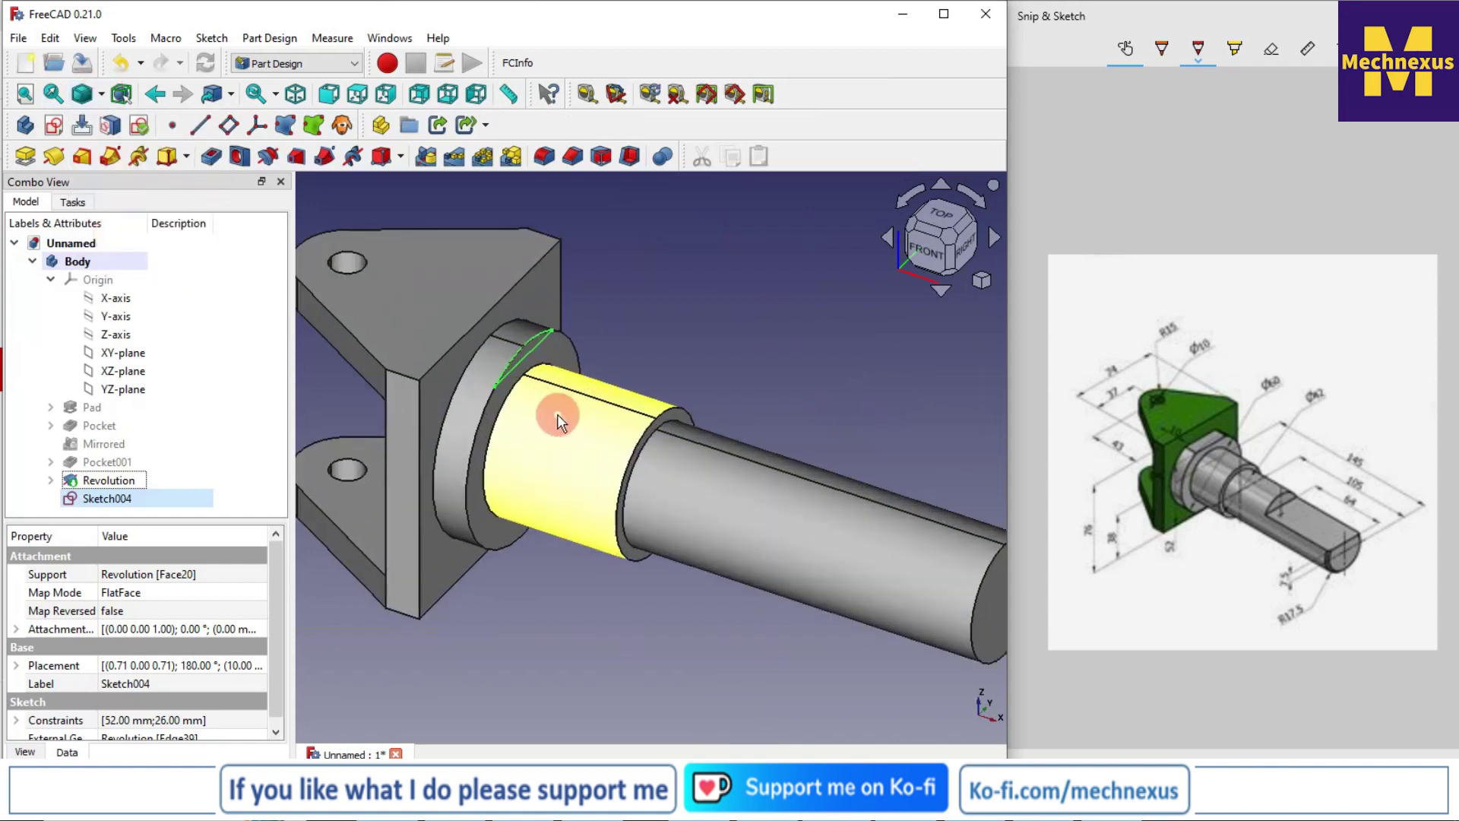